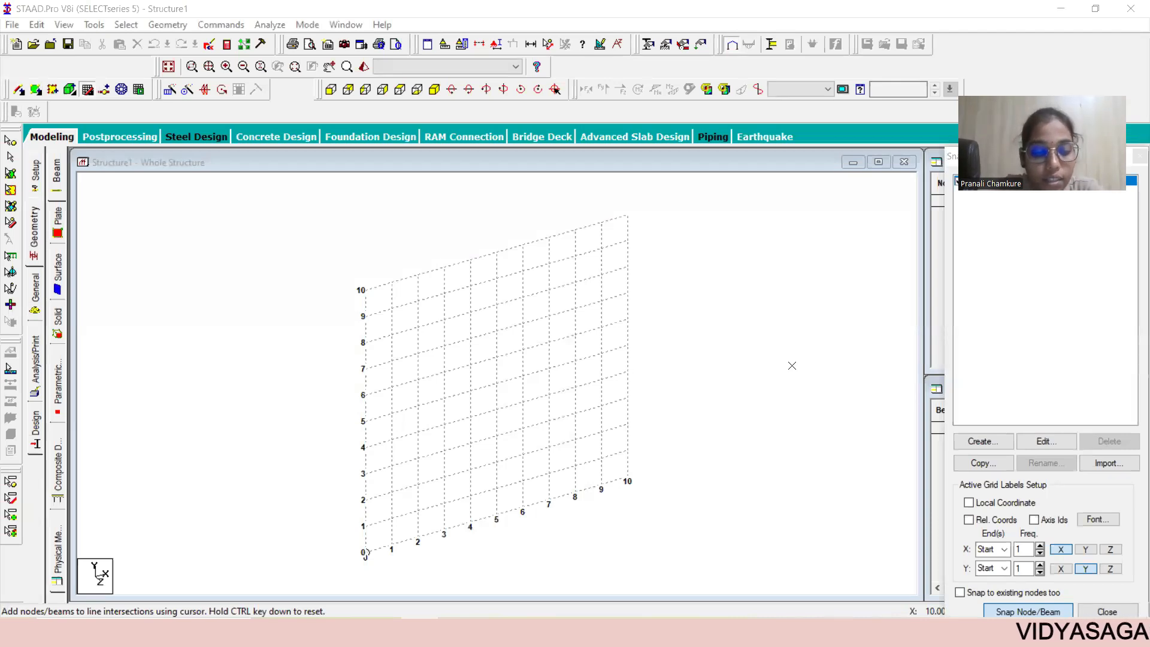
key(XF86AudioRaiseVolume)
key(XF86AudioRaiseVolume)
key(XF86AudioRaiseVolume)
key(XF86AudioRaiseVolume)
key(XF86AudioRaiseVolume)
key(XF86AudioRaiseVolume)
key(XF86AudioRaiseVolume)
key(XF86AudioRaiseVolume)
key(XF86AudioRaiseVolume)
key(XF86AudioRaiseVolume)
key(XF86AudioRaiseVolume)
key(XF86AudioRaiseVolume)
key(XF86AudioRaiseVolume)
key(XF86AudioRaiseVolume)
key(XF86AudioRaiseVolume)
key(XF86AudioRaiseVolume)
key(XF86AudioRaiseVolume)
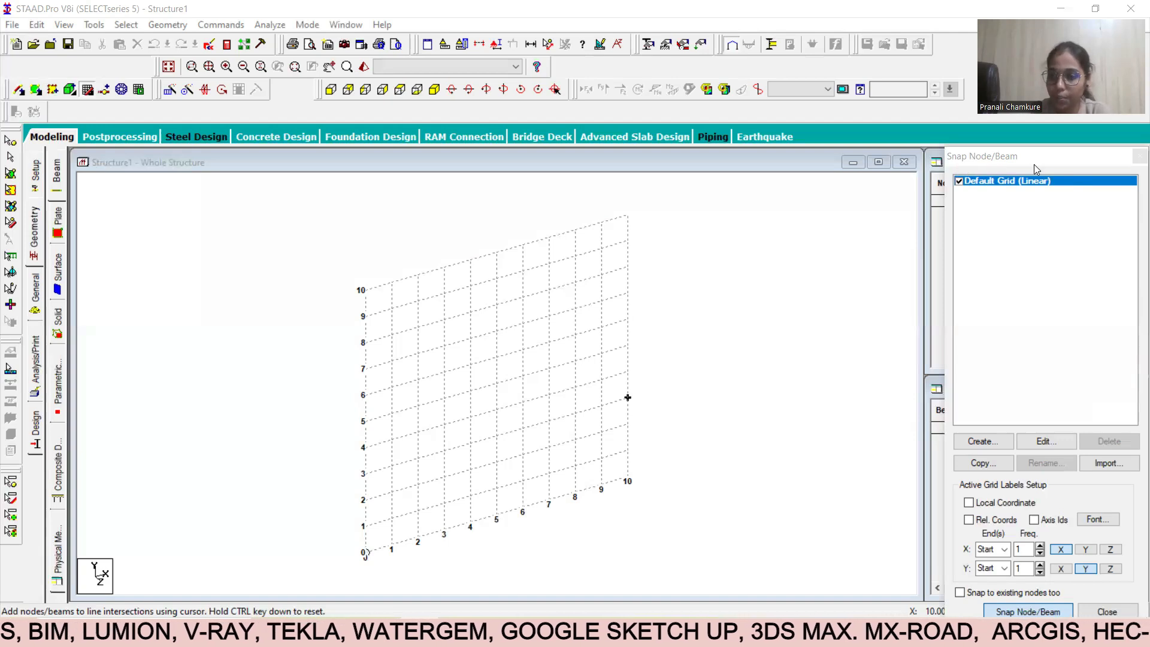
Step: Edit the default linear grid, preview its plane orientations, and set it to the X-Z plane with the angle about Y-Y
click(1042, 441)
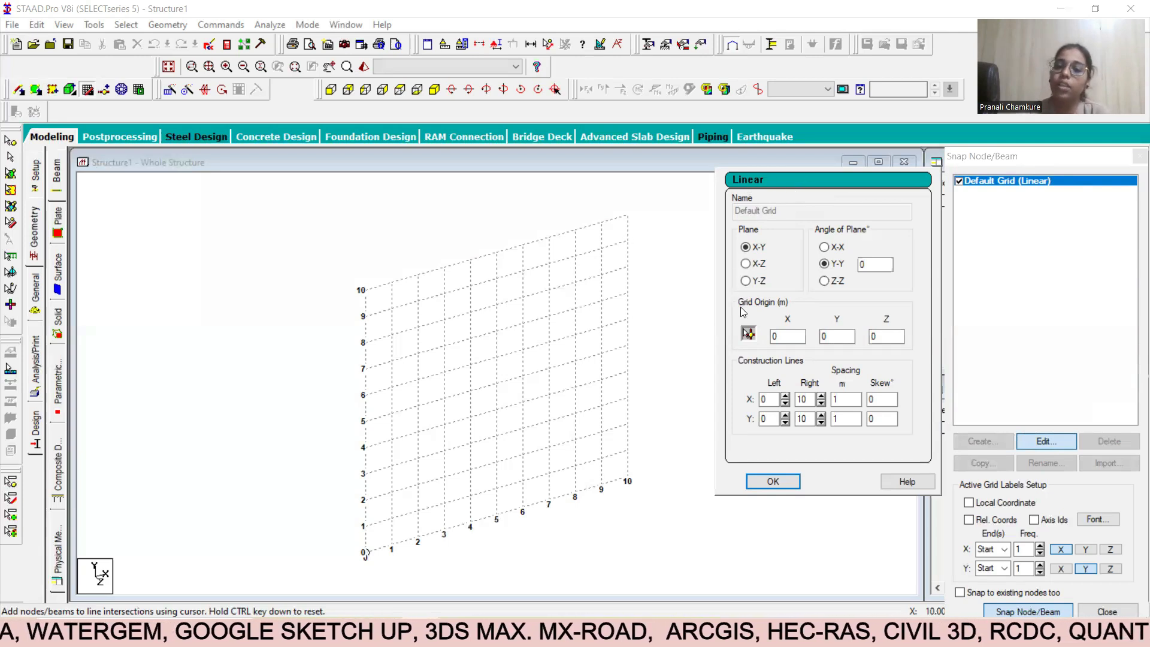
click(746, 264)
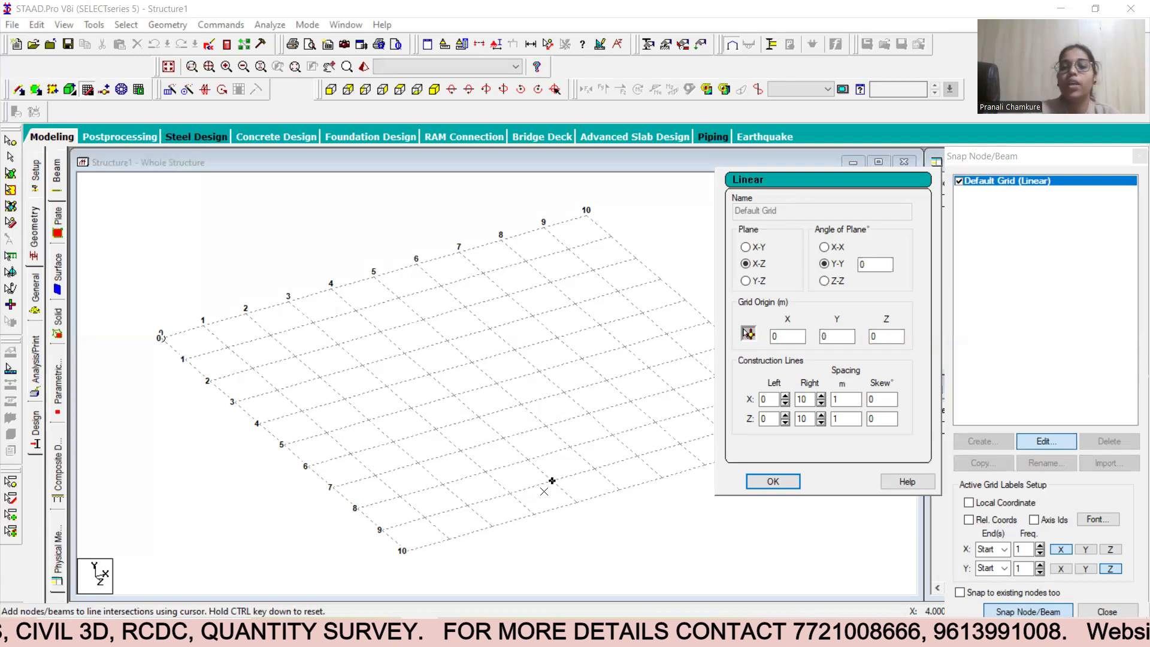
click(745, 247)
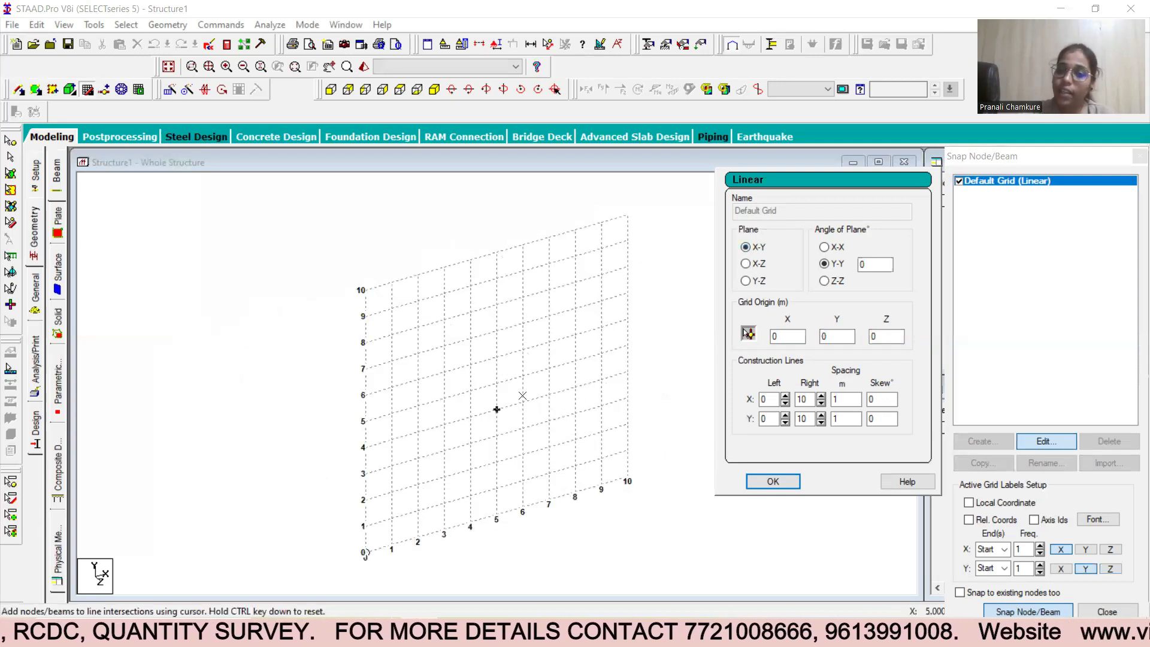
click(756, 287)
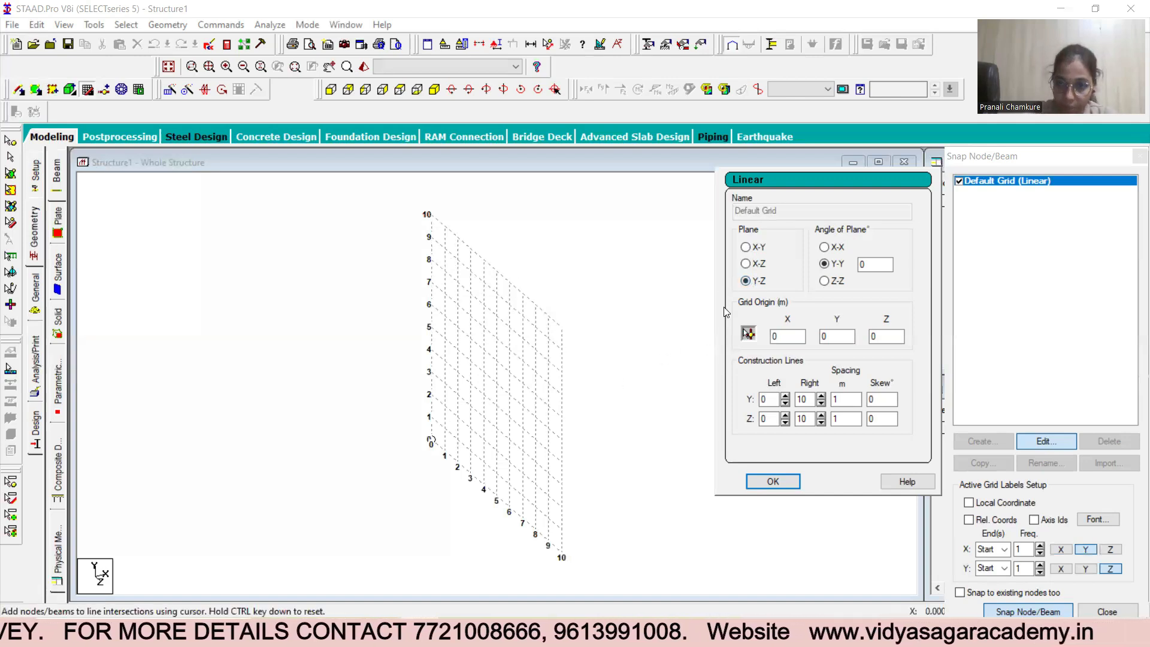
click(746, 264)
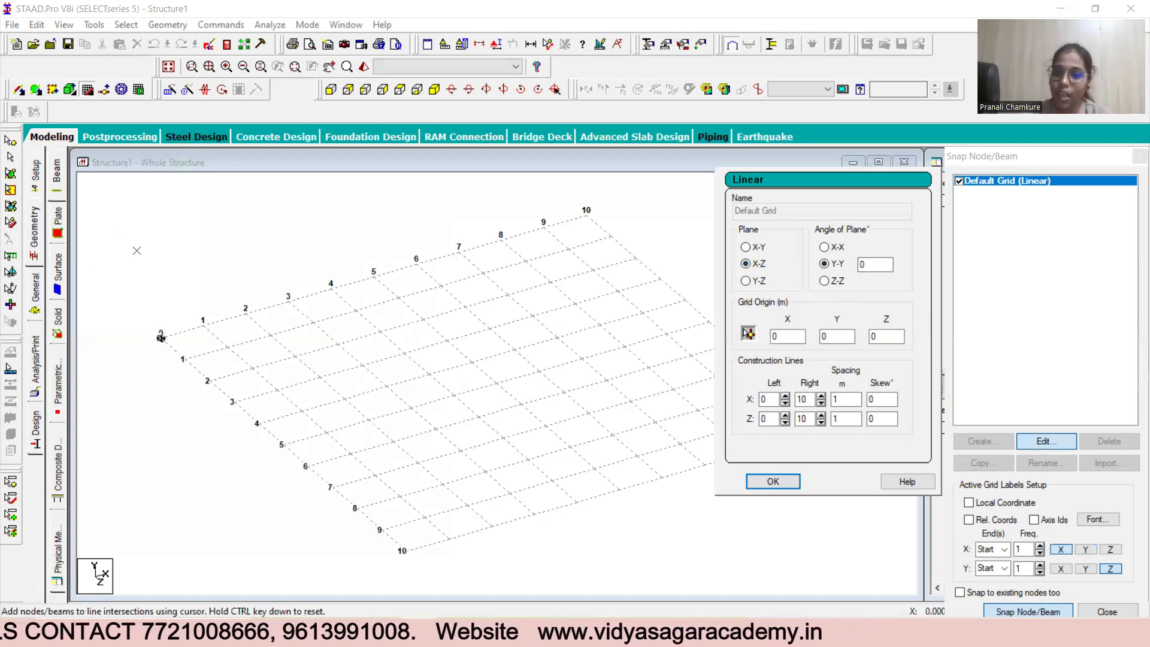
click(746, 248)
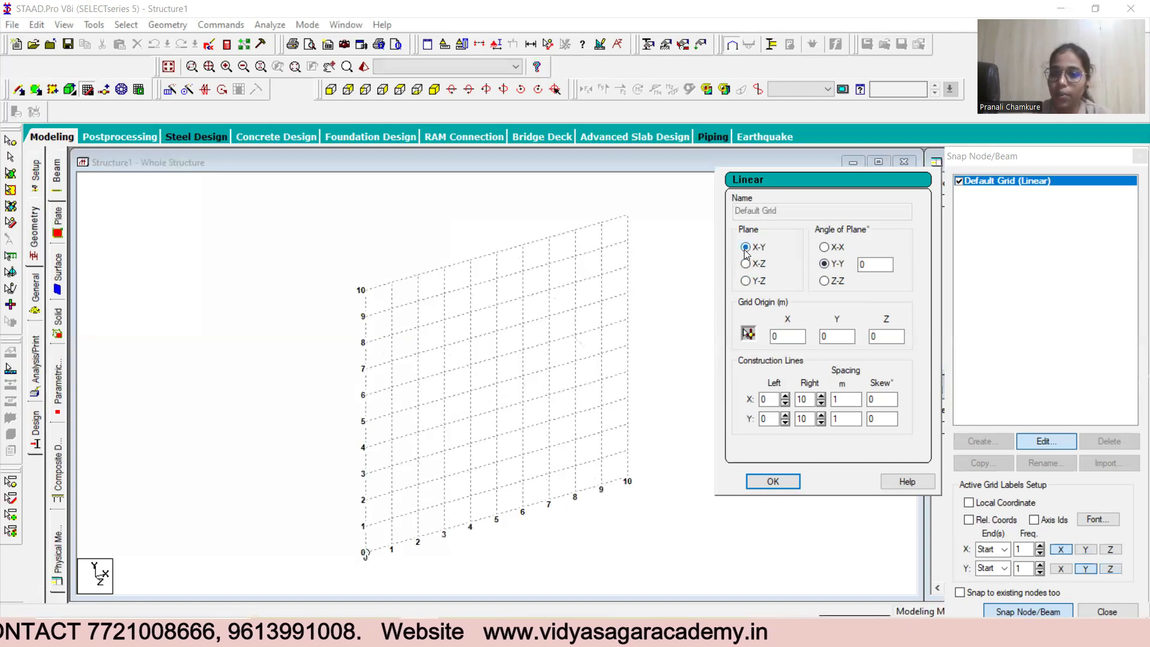
click(824, 282)
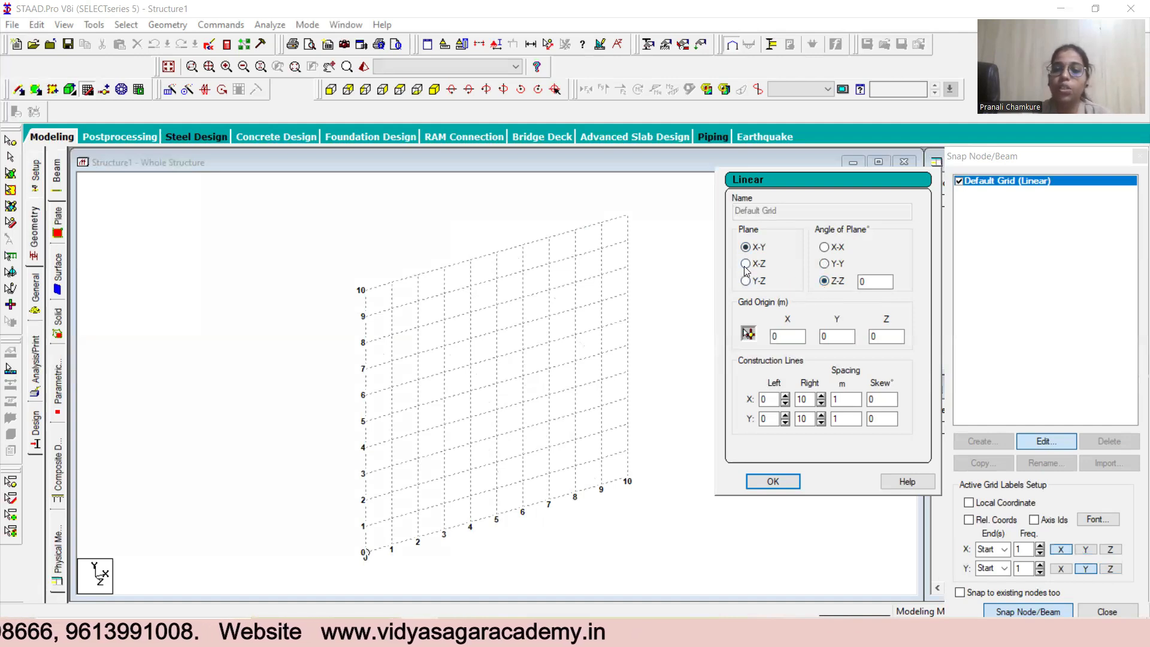
click(745, 265)
click(824, 265)
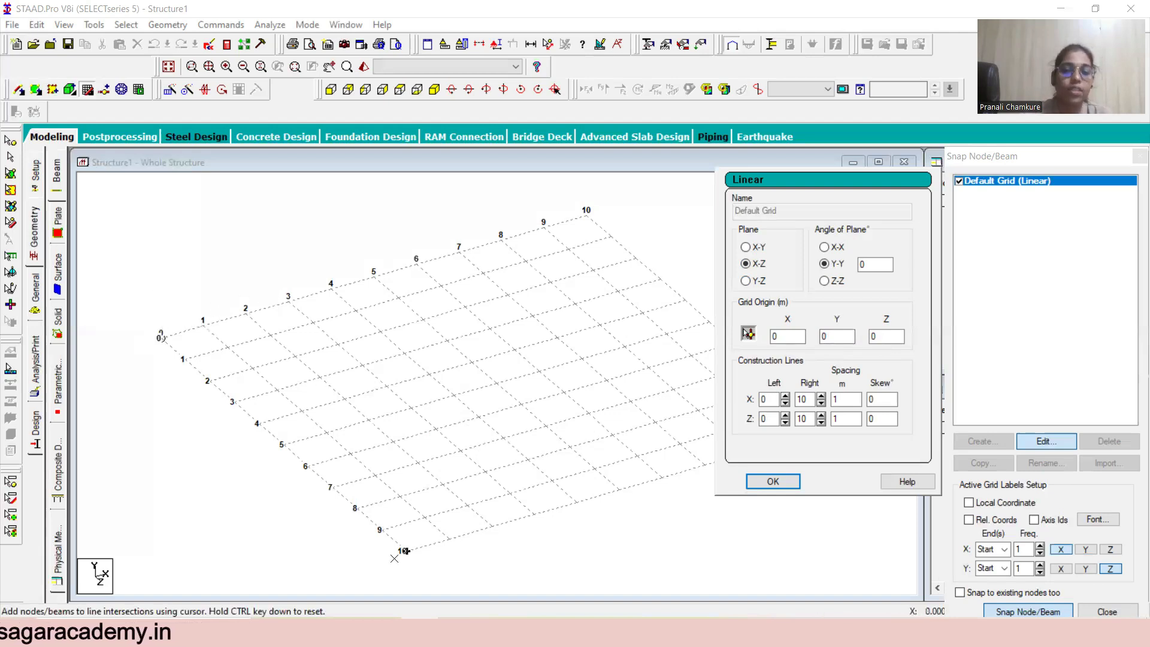
Step: Set the default grid's origin to X 5 m and Y 5 m and apply the settings
double_click(779, 336)
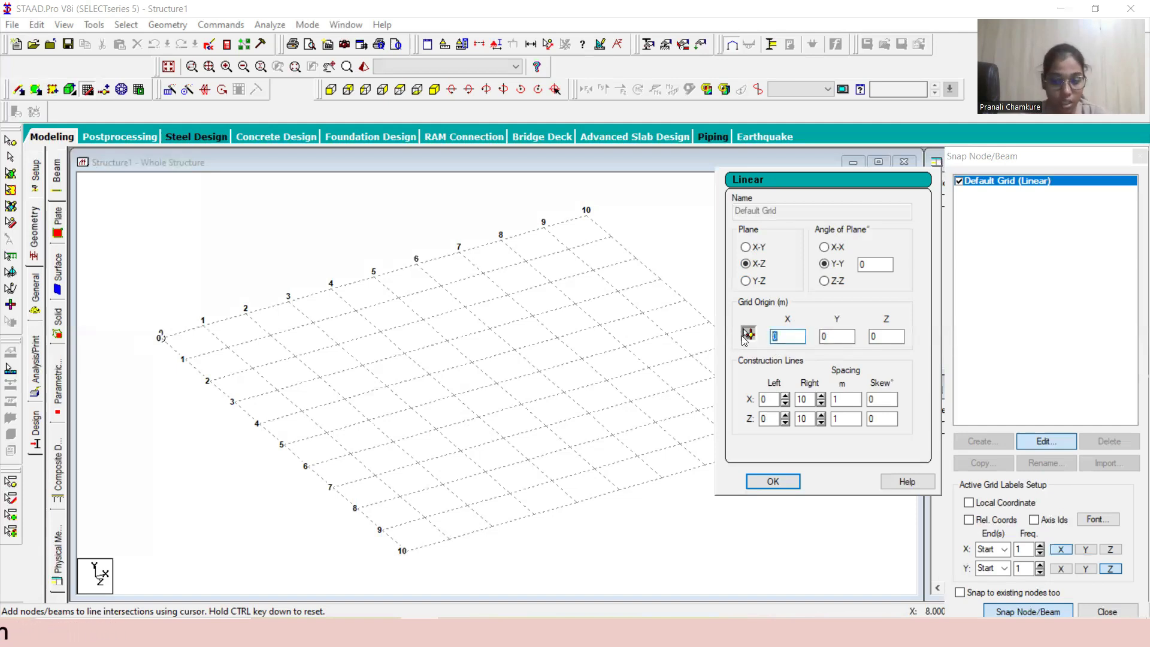
text(5)
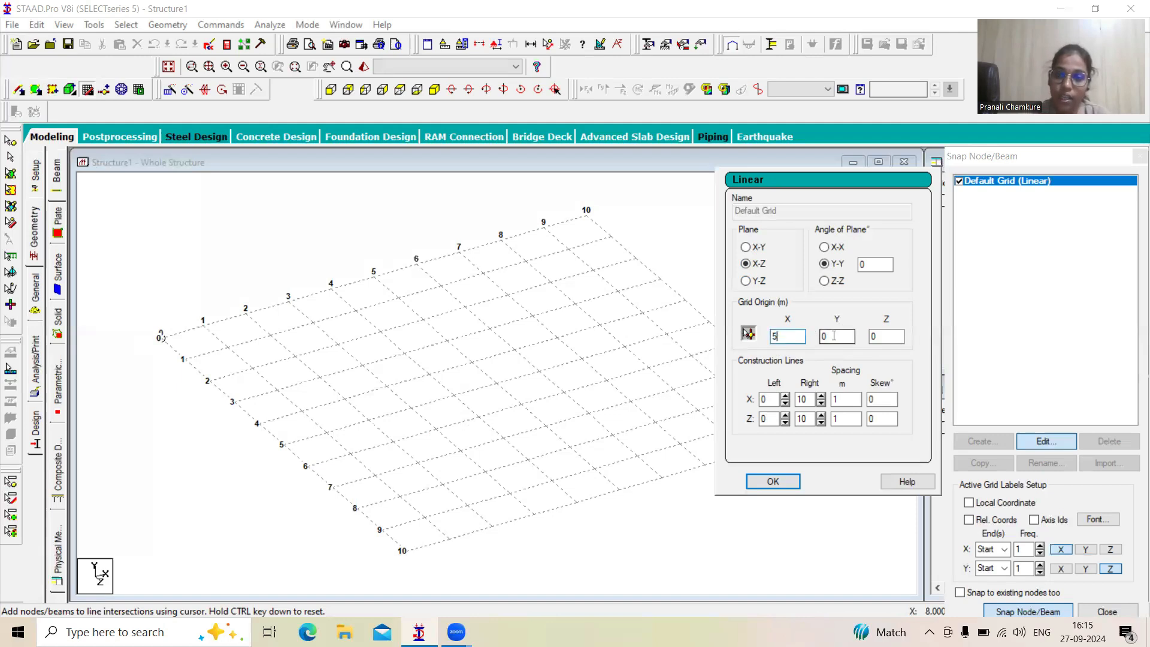
key(Tab)
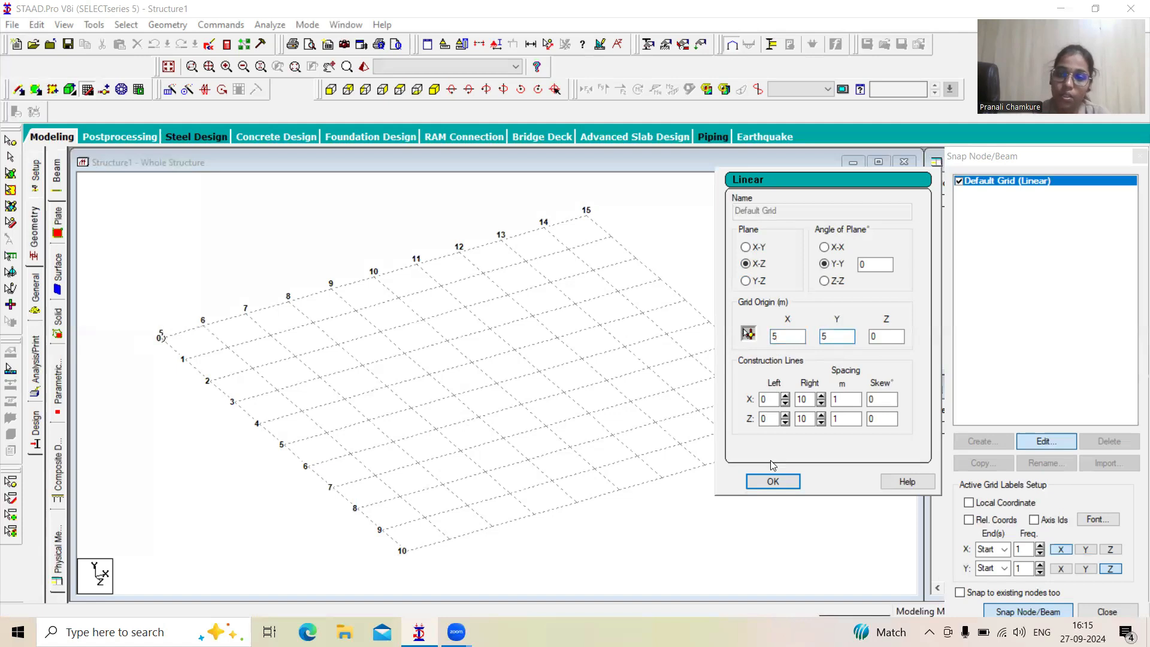
click(773, 482)
scroll(637, 455, down, 4)
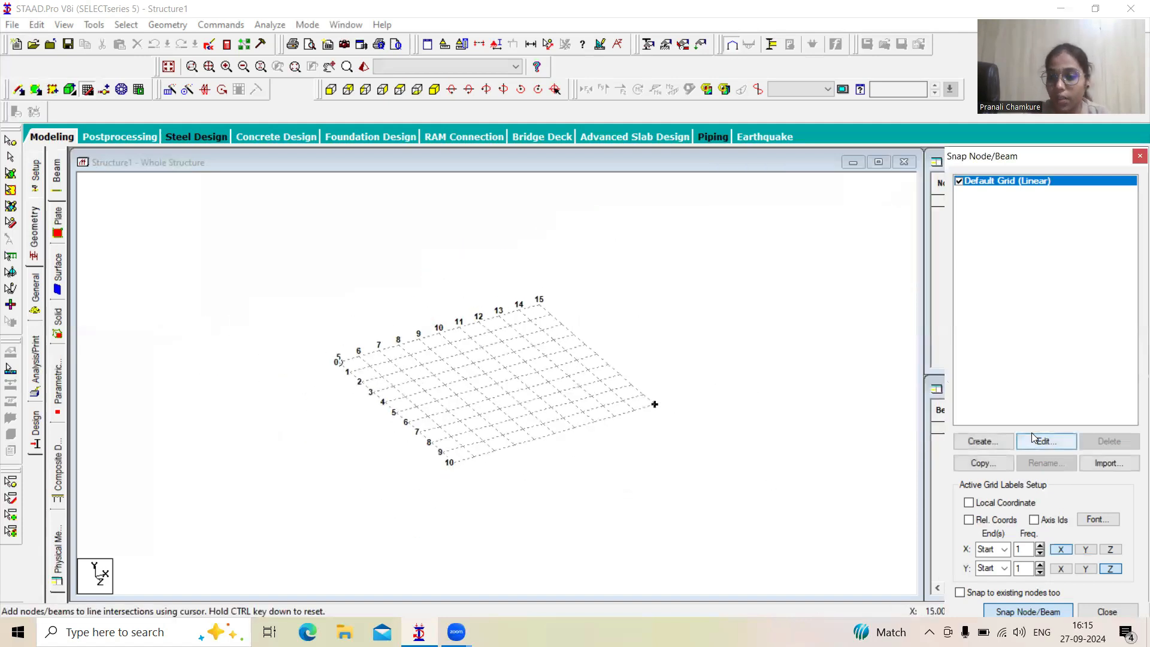
Step: Edit the default grid again and set its origin X coordinate to 0 m
click(1044, 441)
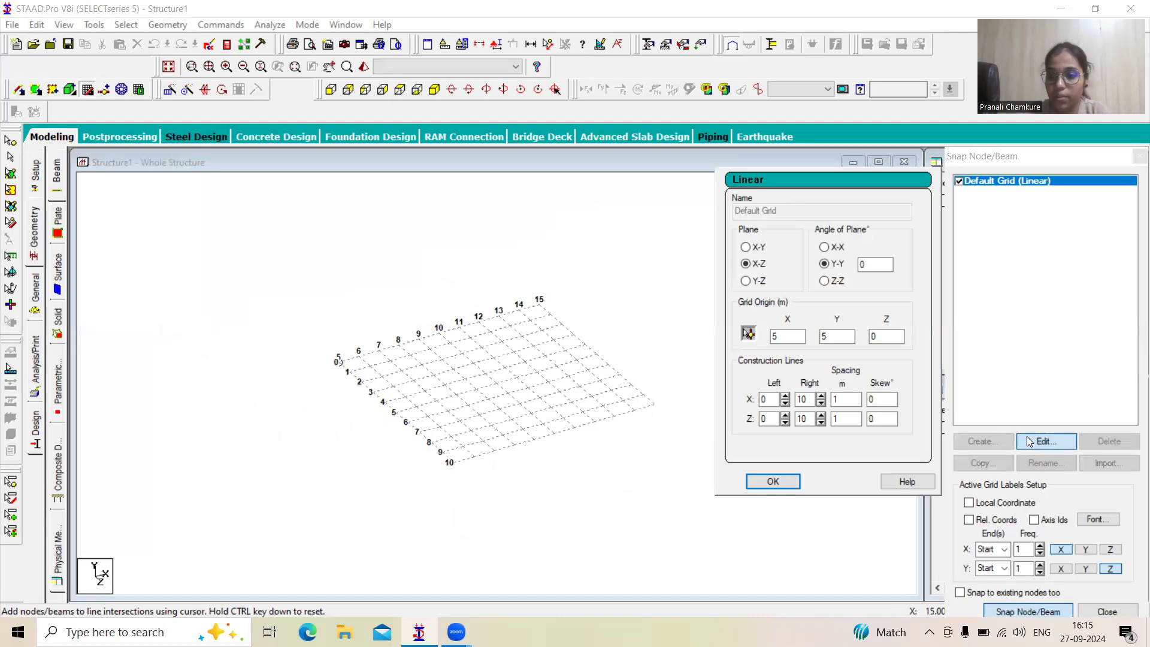
double_click(802, 337)
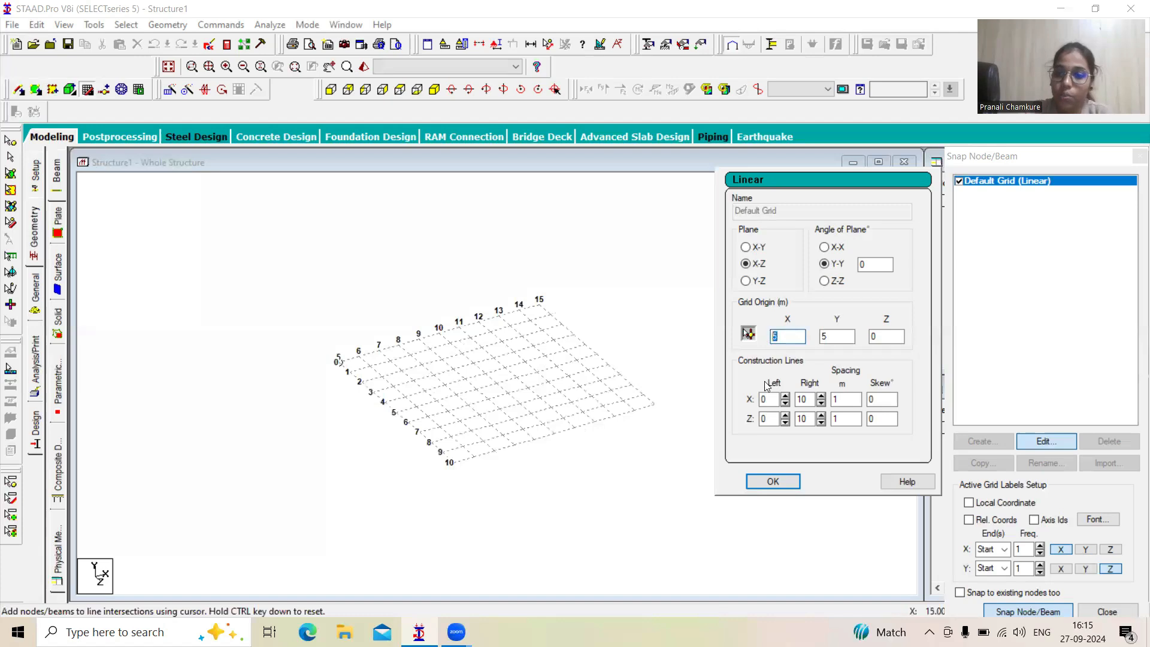
text(0)
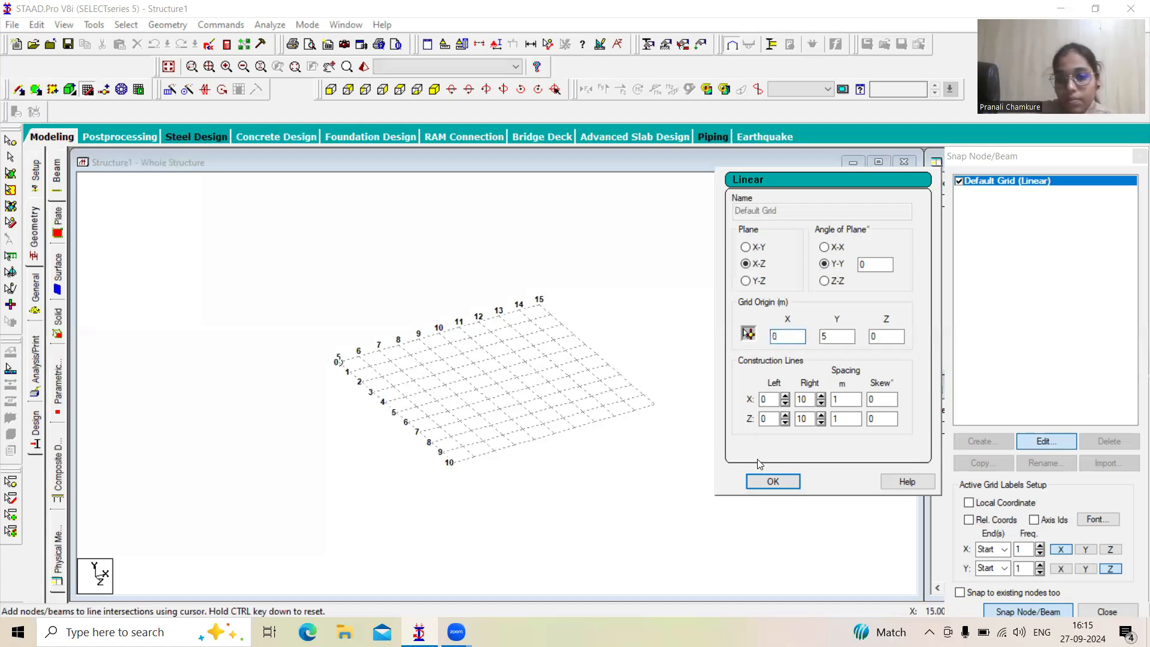
click(759, 482)
scroll(496, 380, down, 3)
scroll(487, 360, up, 1)
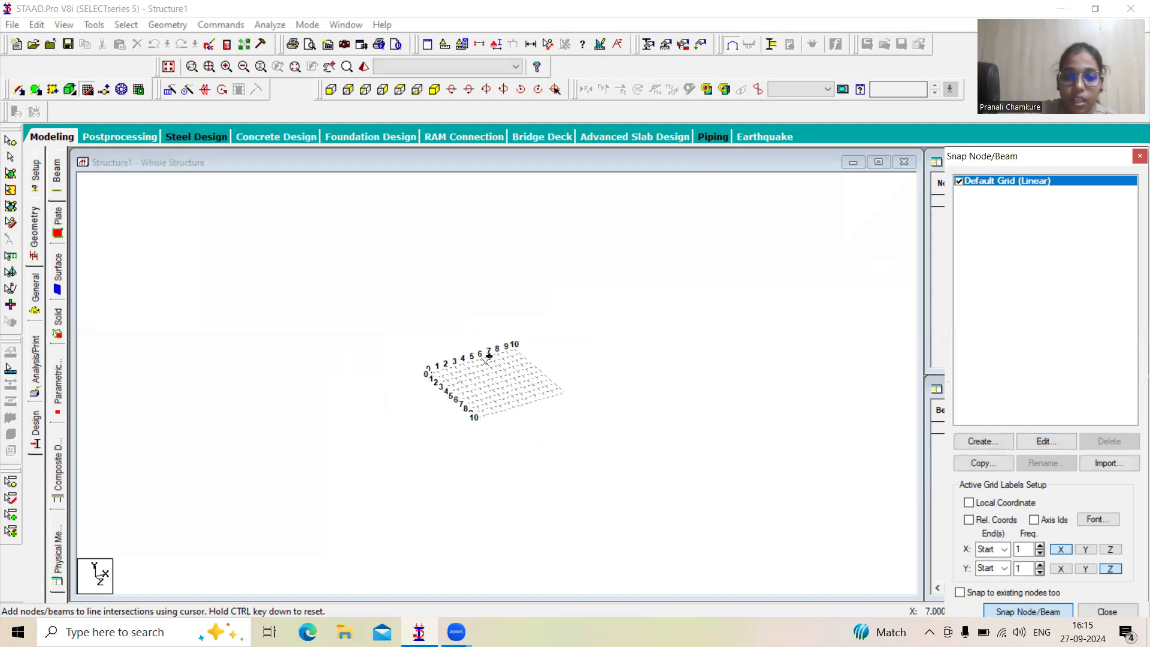
Step: Reopen the default grid's settings and set its origin Y coordinate to 0 m
middle_drag(487, 354, 472, 435)
scroll(486, 367, down, 4)
scroll(485, 370, down, 2)
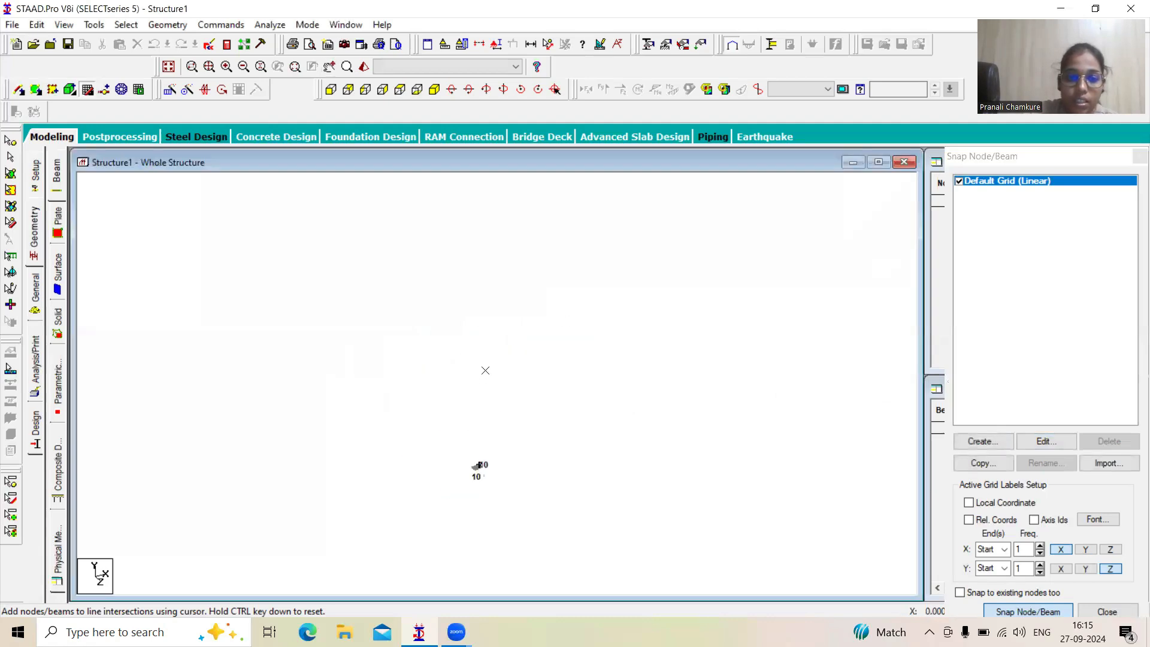
scroll(479, 459, up, 5)
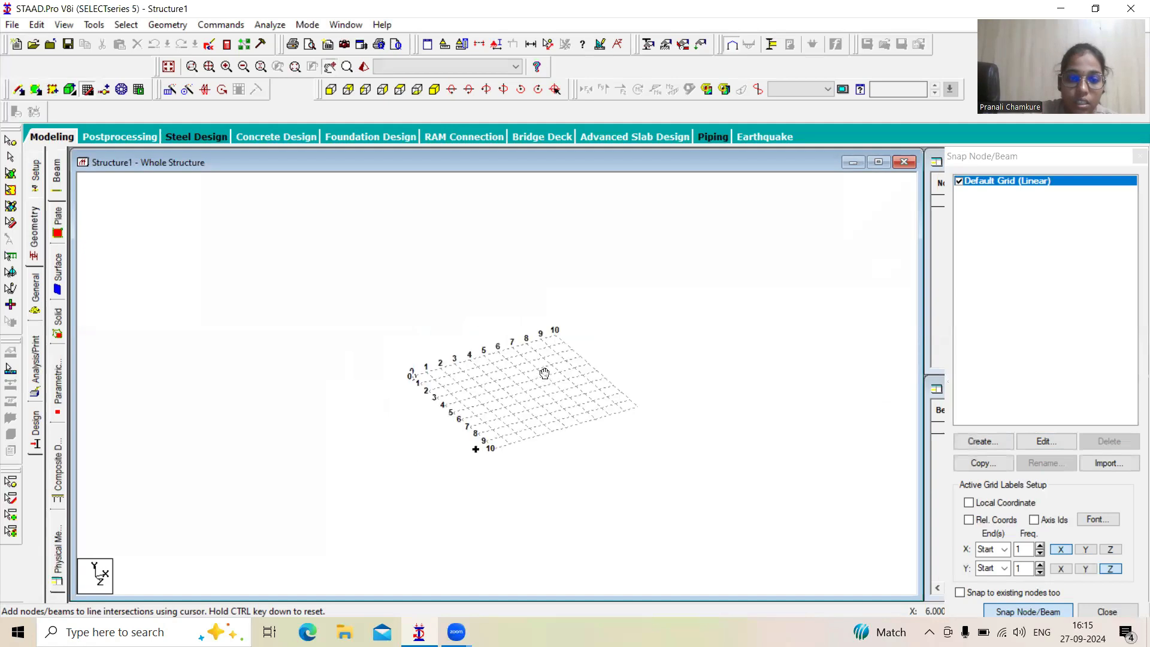
scroll(500, 437, up, 4)
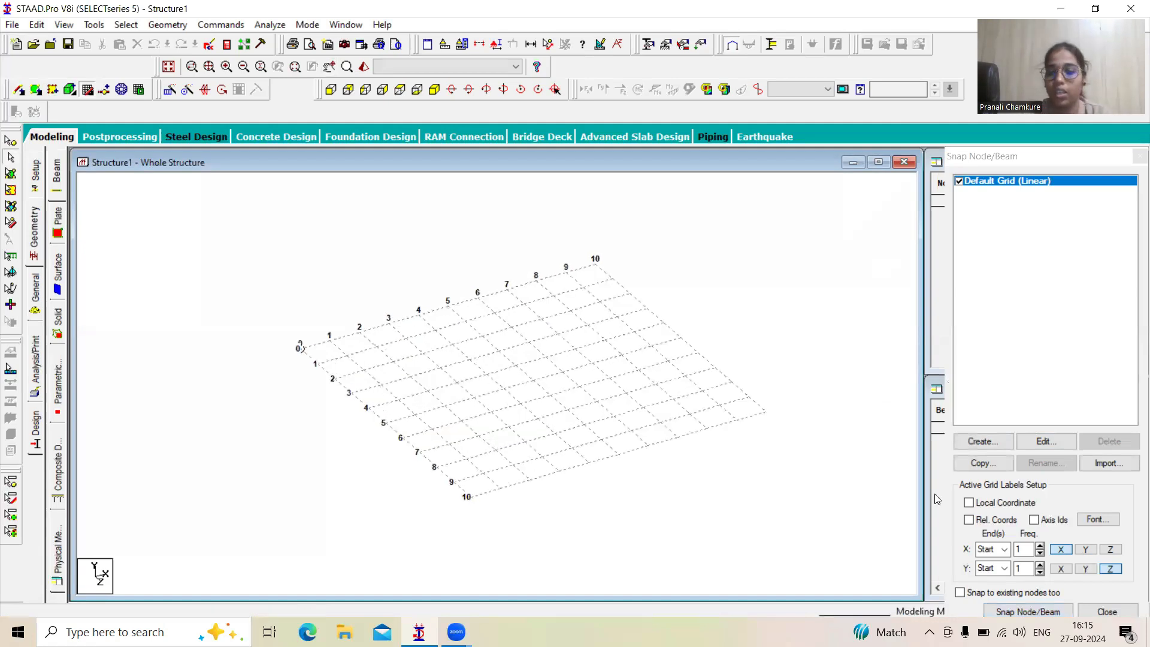
click(1047, 443)
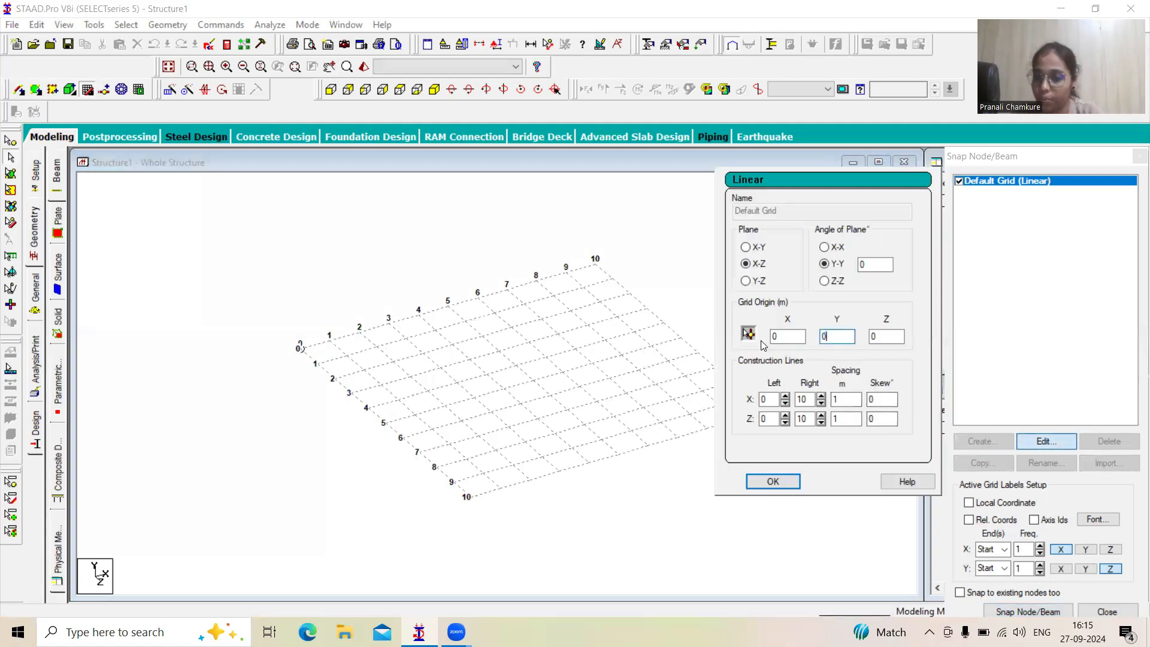
click(824, 339)
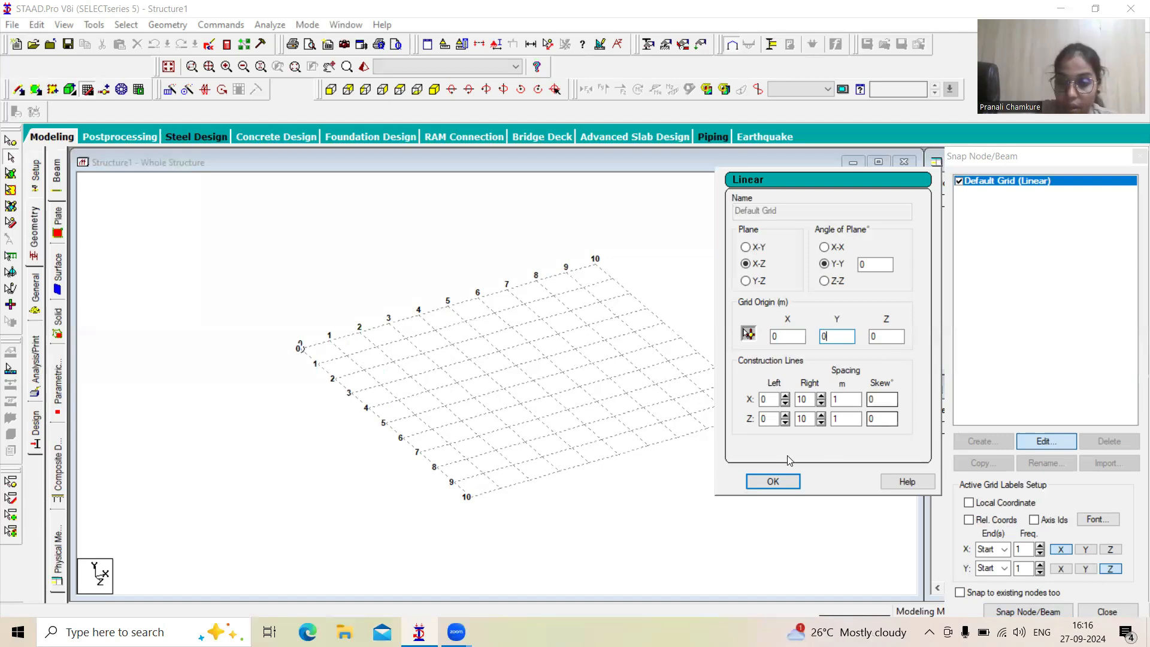
Step: Increase the number of left construction lines along X to 7
click(787, 402)
click(786, 403)
click(787, 402)
click(786, 402)
click(787, 403)
click(787, 402)
click(786, 403)
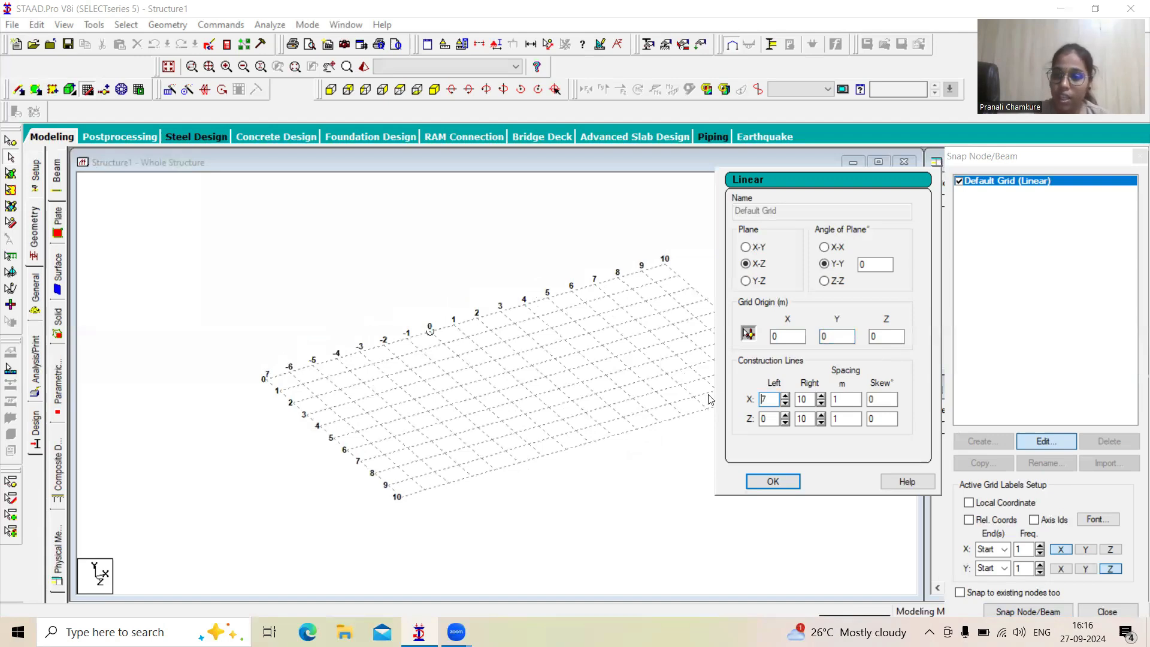
Step: Increase the number of left construction lines along Z to 7
click(786, 416)
click(786, 416)
click(786, 416)
click(786, 416)
click(785, 416)
click(786, 415)
click(786, 415)
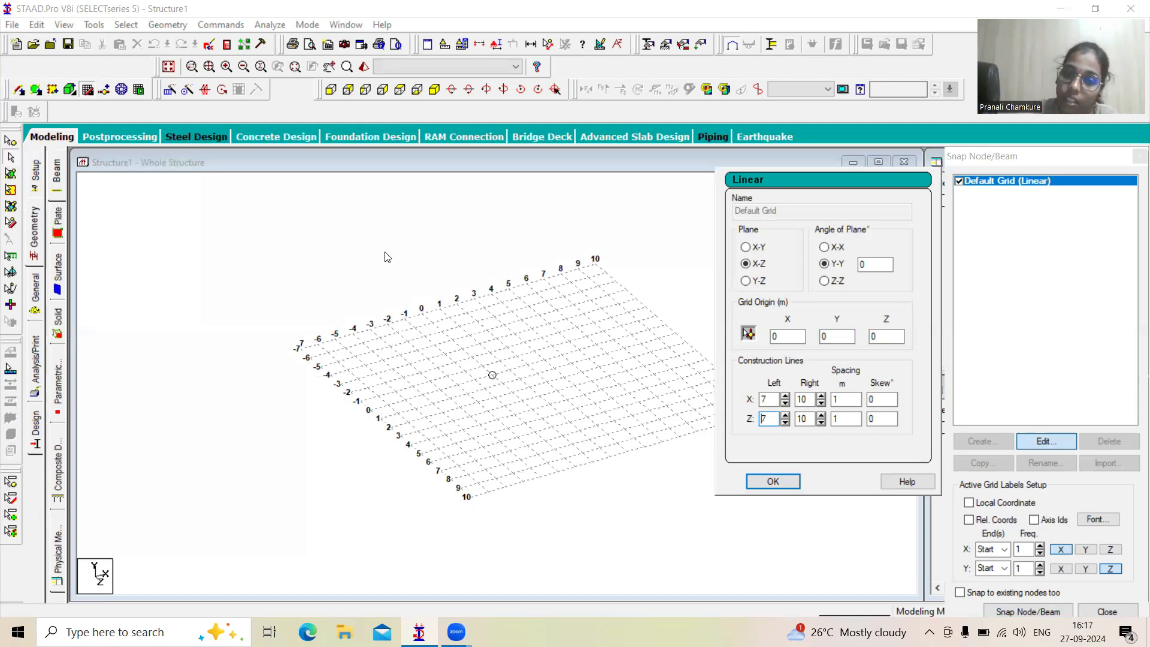
Step: Set the left construction lines along both X and Z to 0 and accept the default grid's settings
double_click(768, 400)
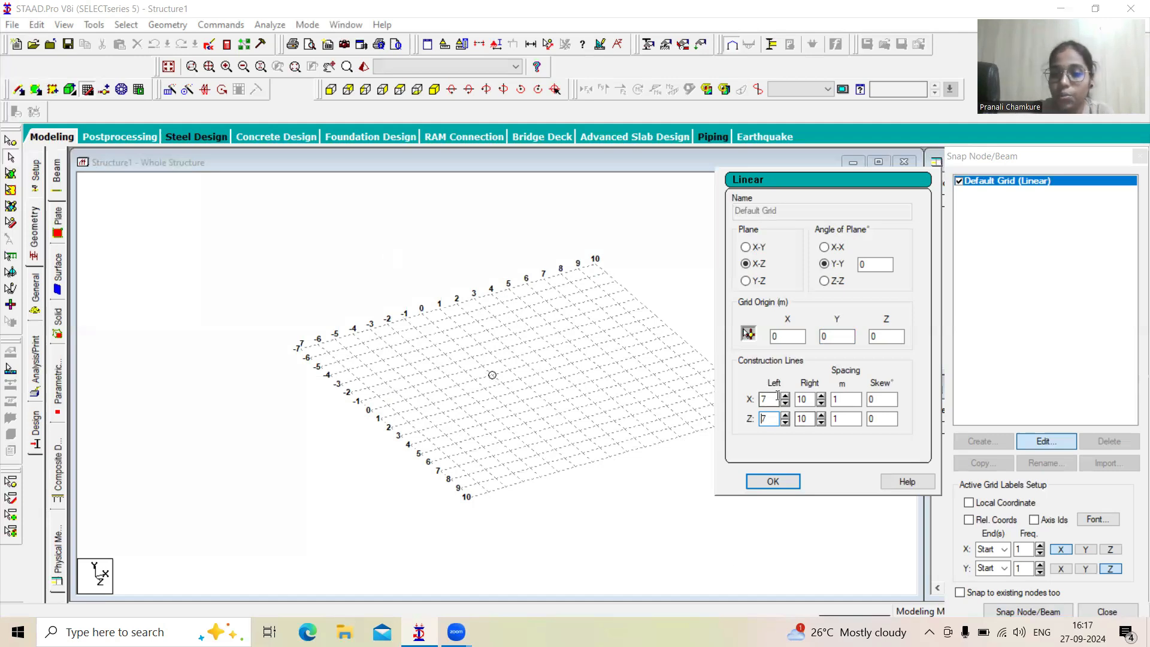
text(0)
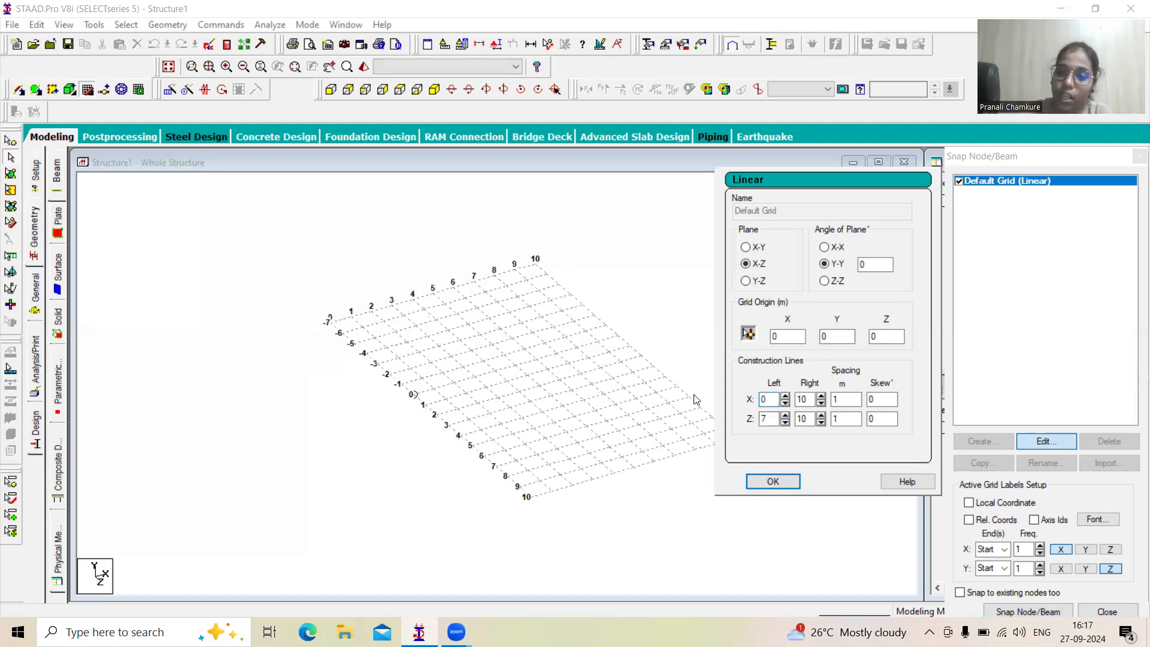
double_click(766, 419)
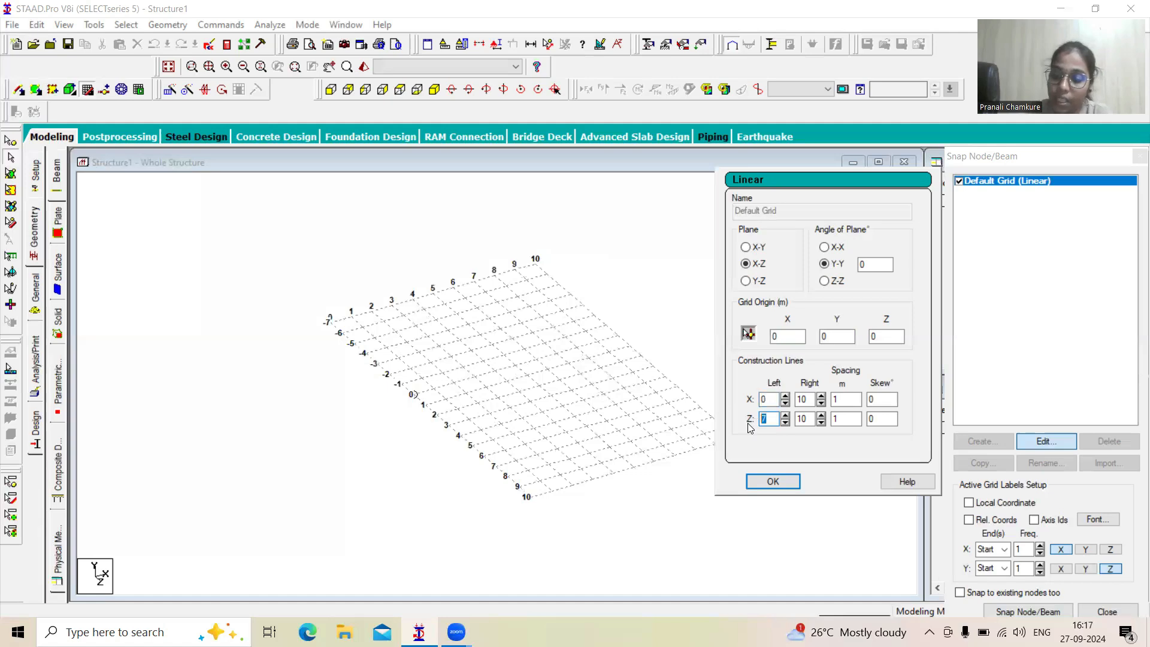
text(0)
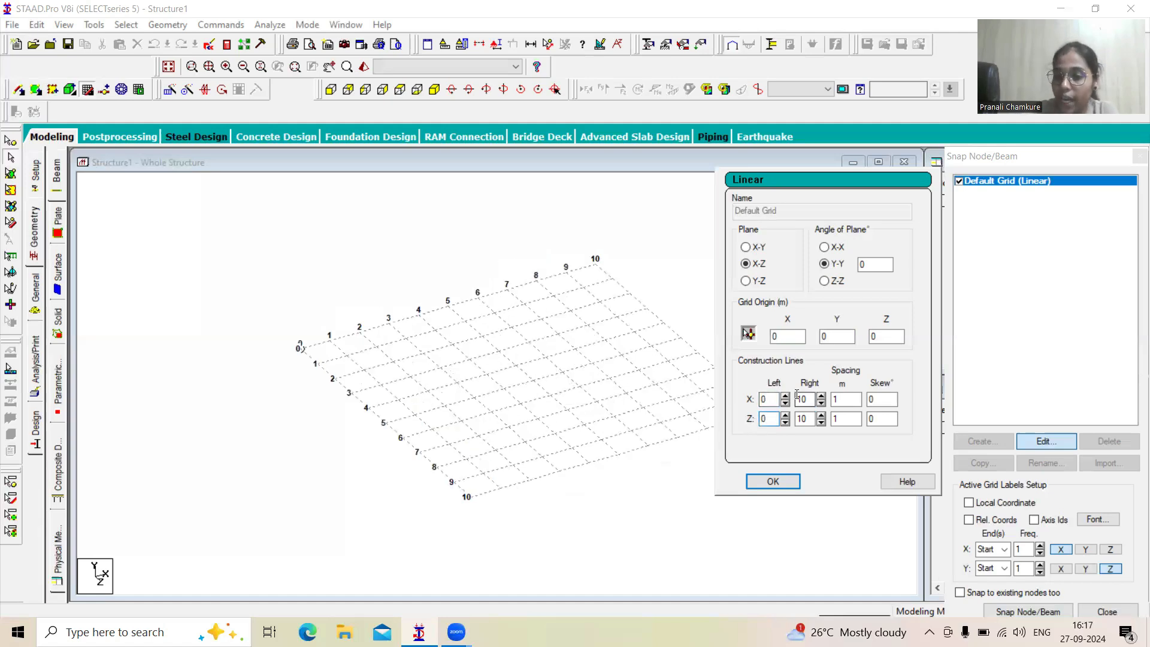
double_click(854, 404)
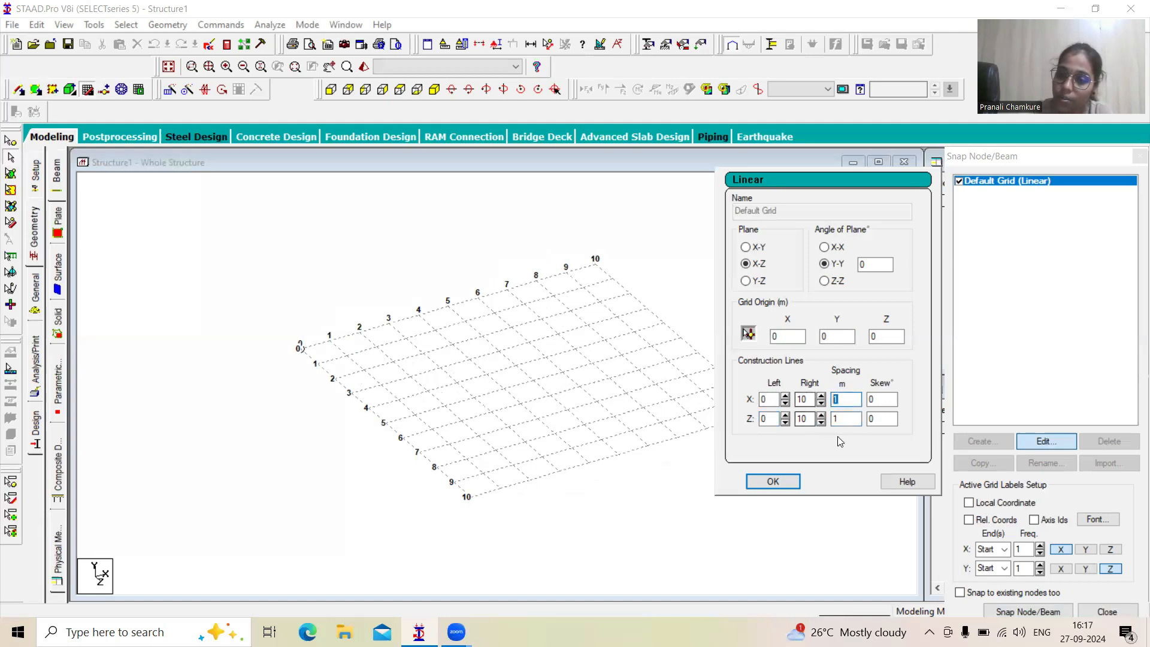
double_click(847, 418)
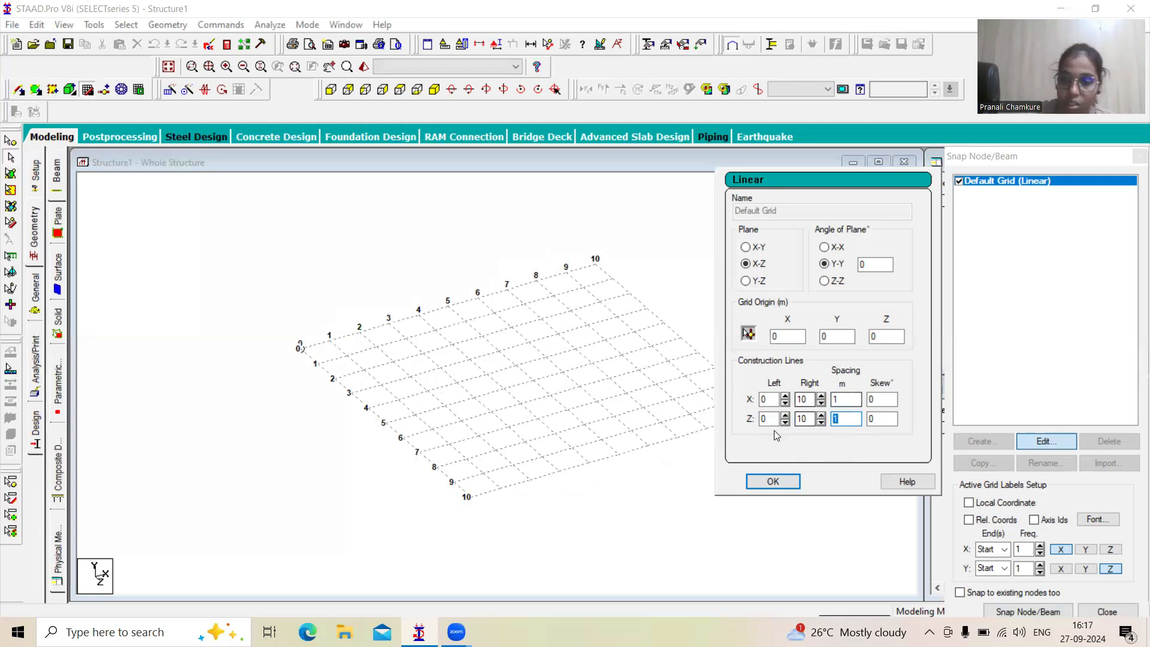
click(772, 481)
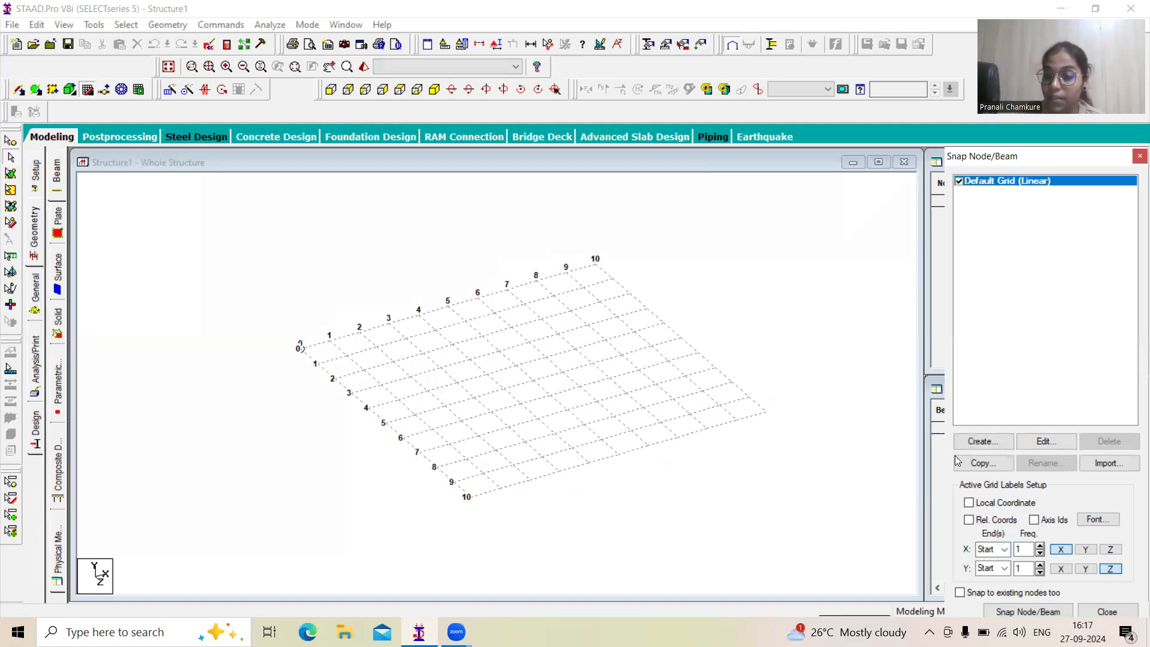
Step: Start a new radial grid named Radial and place it on the X-Z plane
click(974, 443)
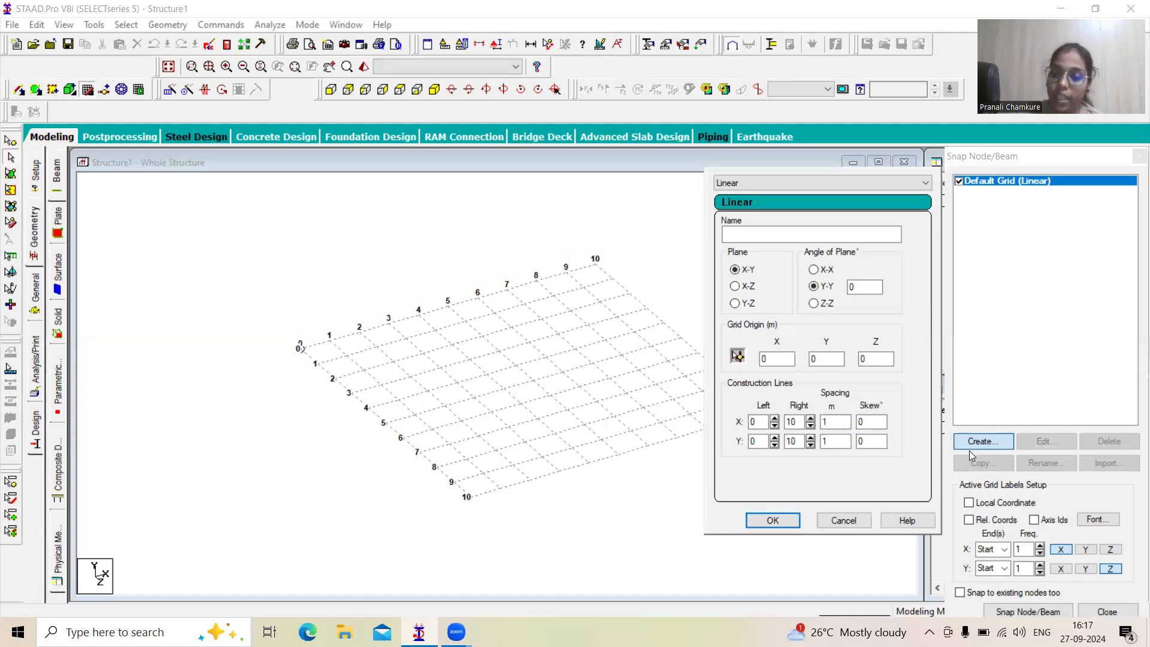
click(909, 186)
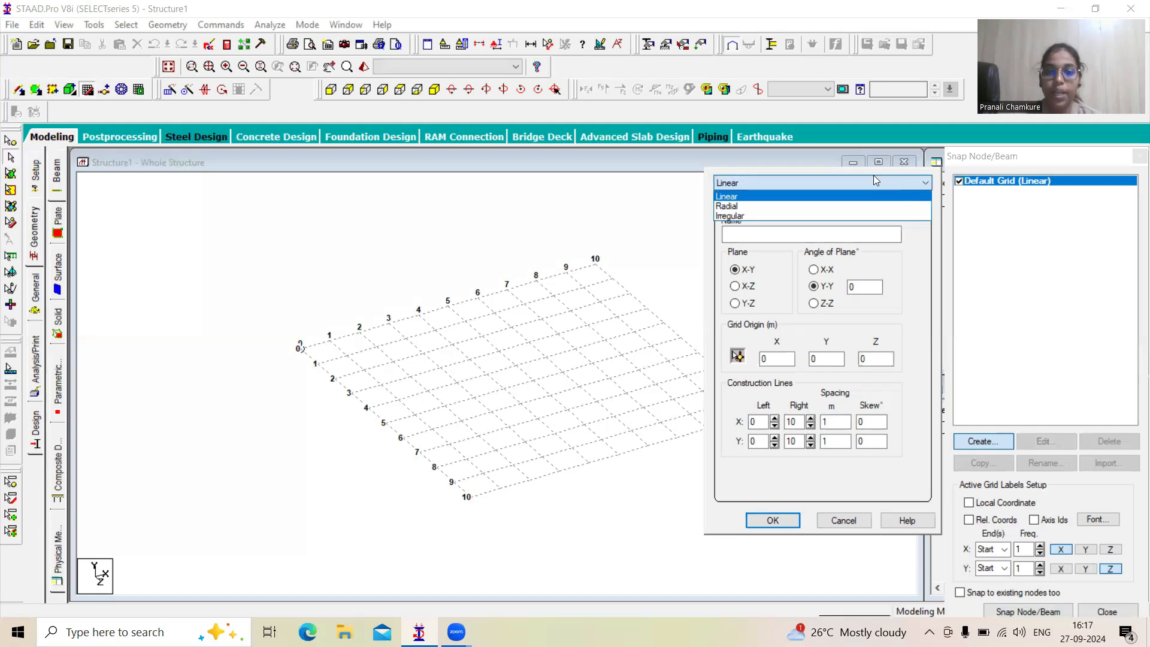
click(724, 206)
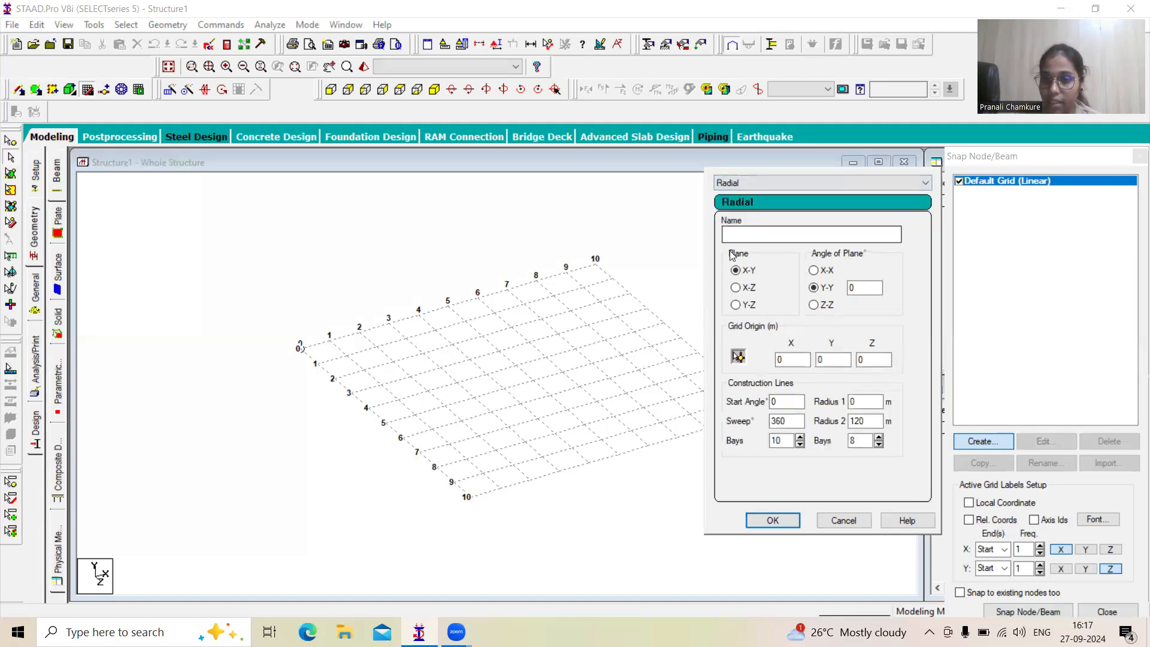
click(736, 238)
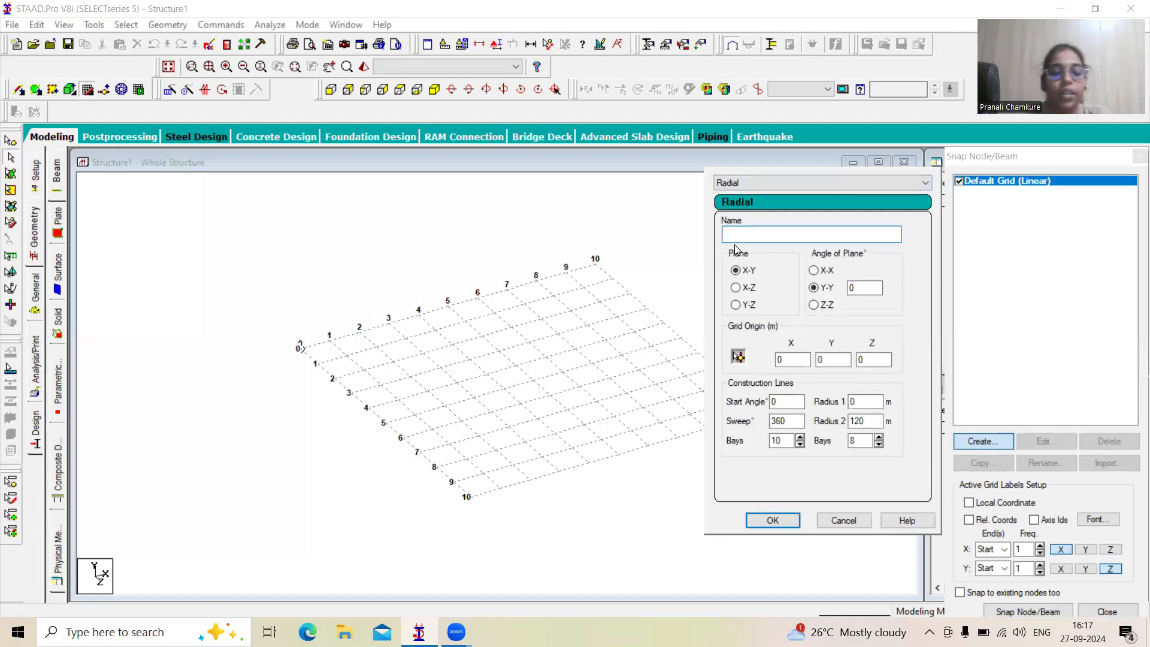
text(Radial)
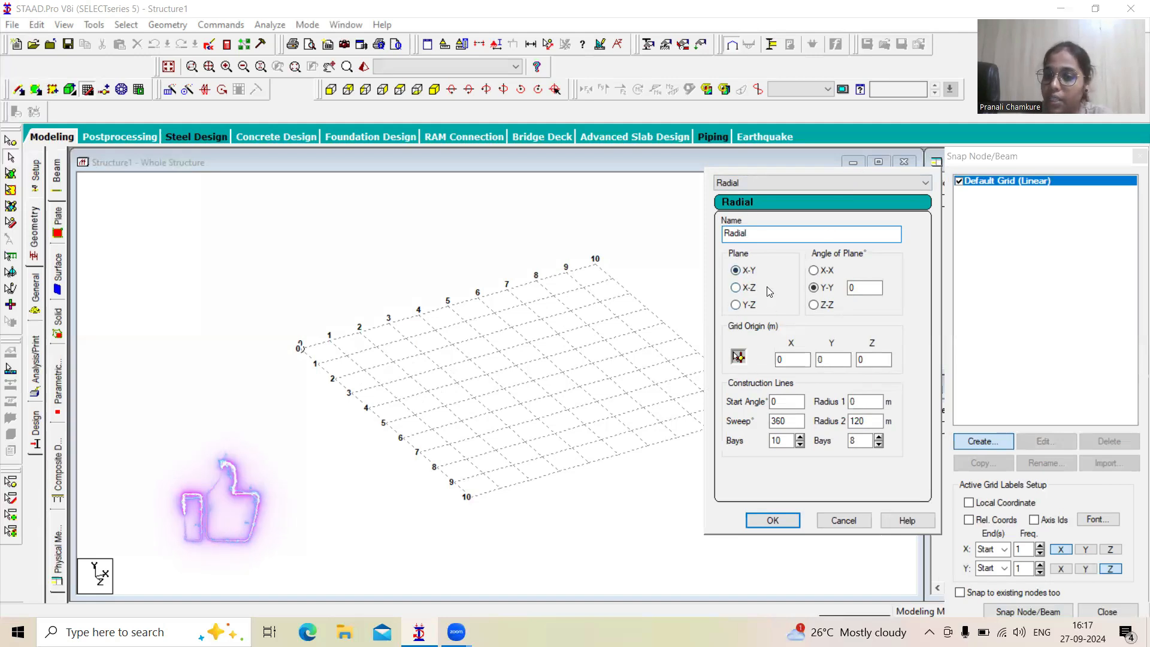
click(743, 292)
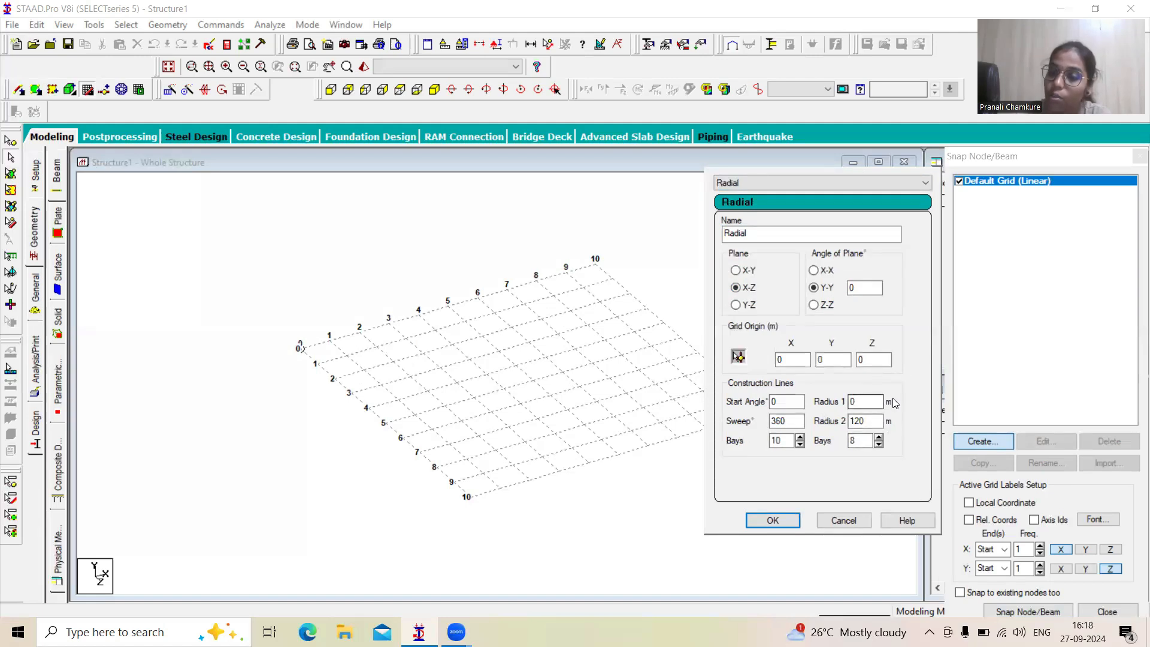
Step: Set the radial grid's Radius 2 to 180 m with 10 radial bays and create the grid
double_click(869, 420)
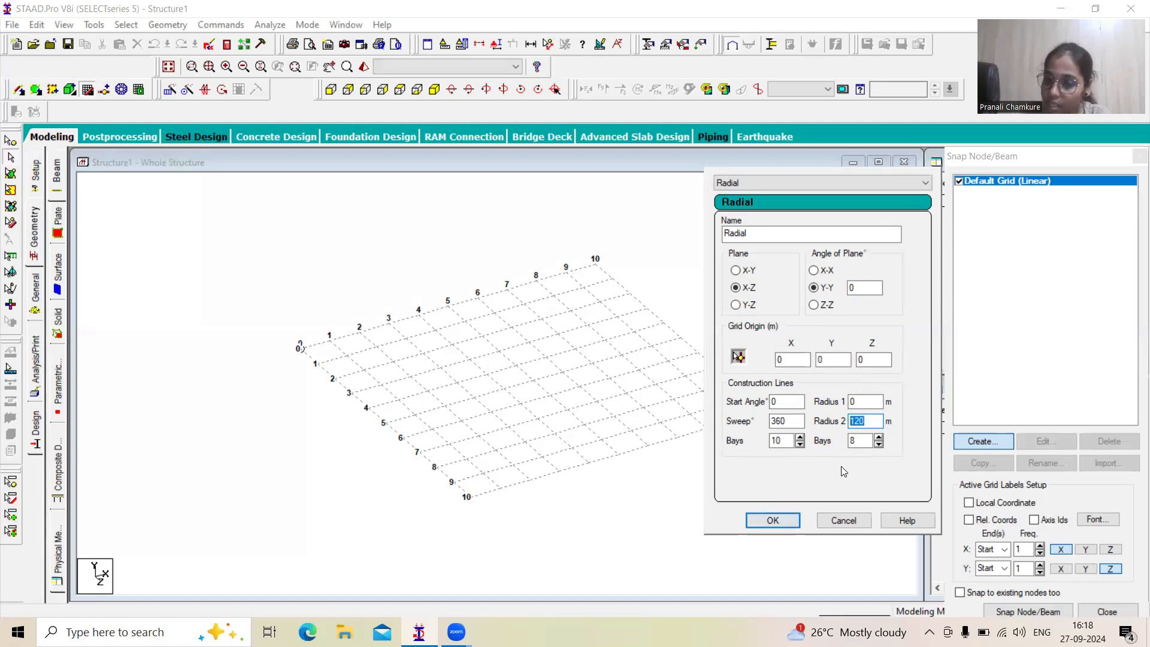
text(360)
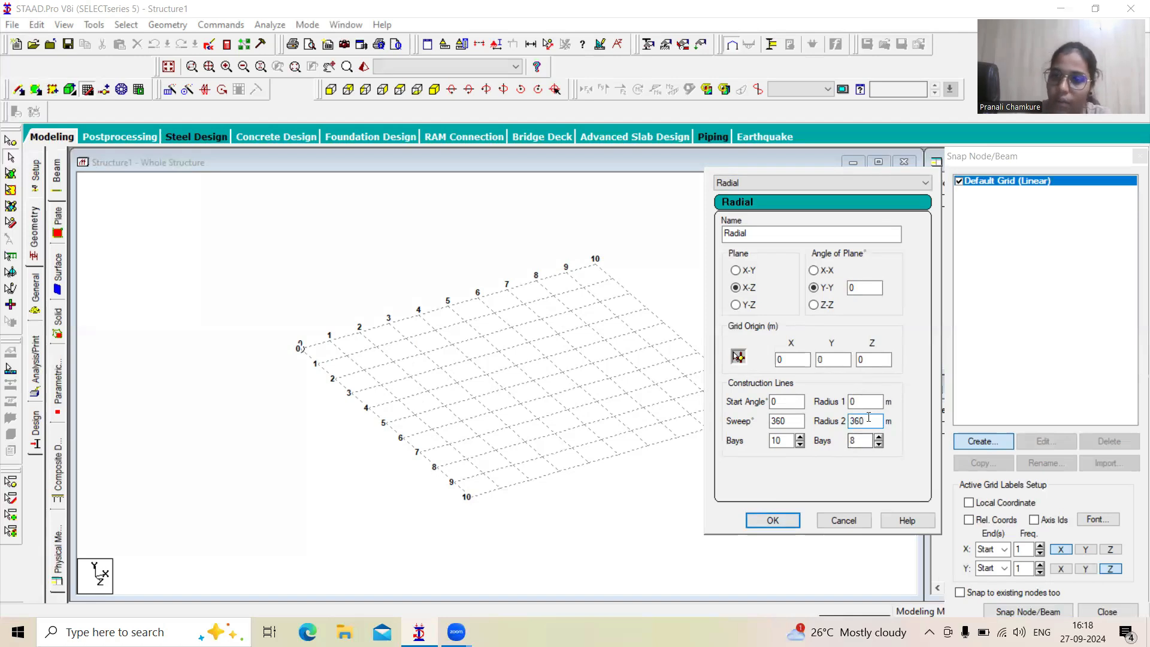
drag(869, 416, 819, 432)
text(180)
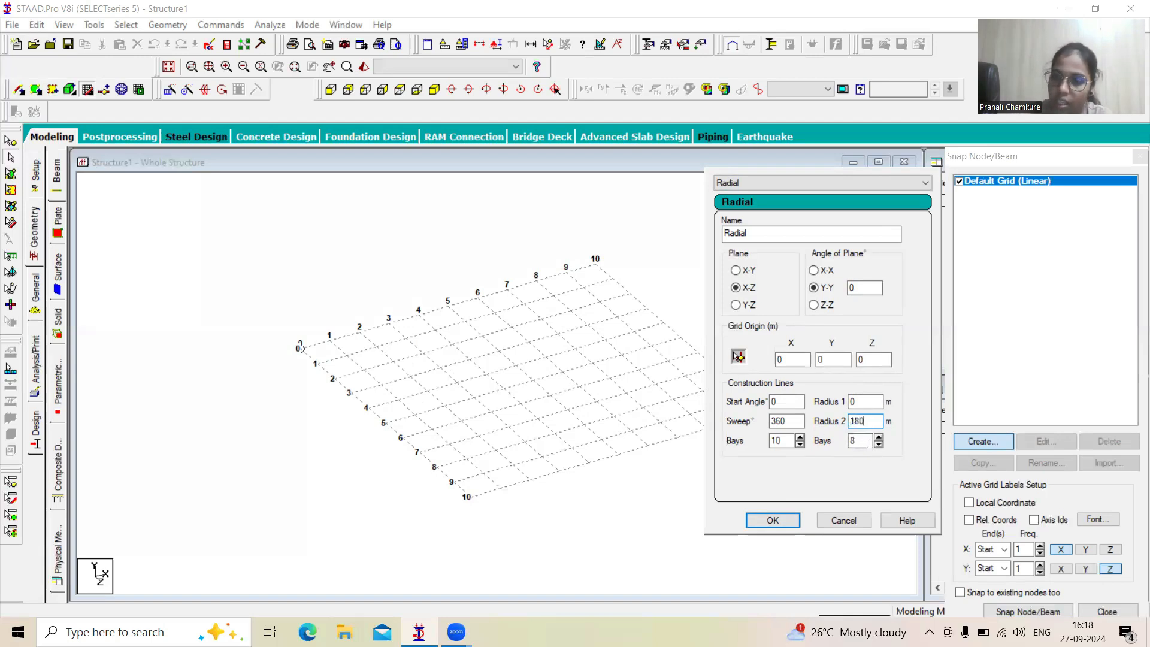
drag(865, 441, 833, 445)
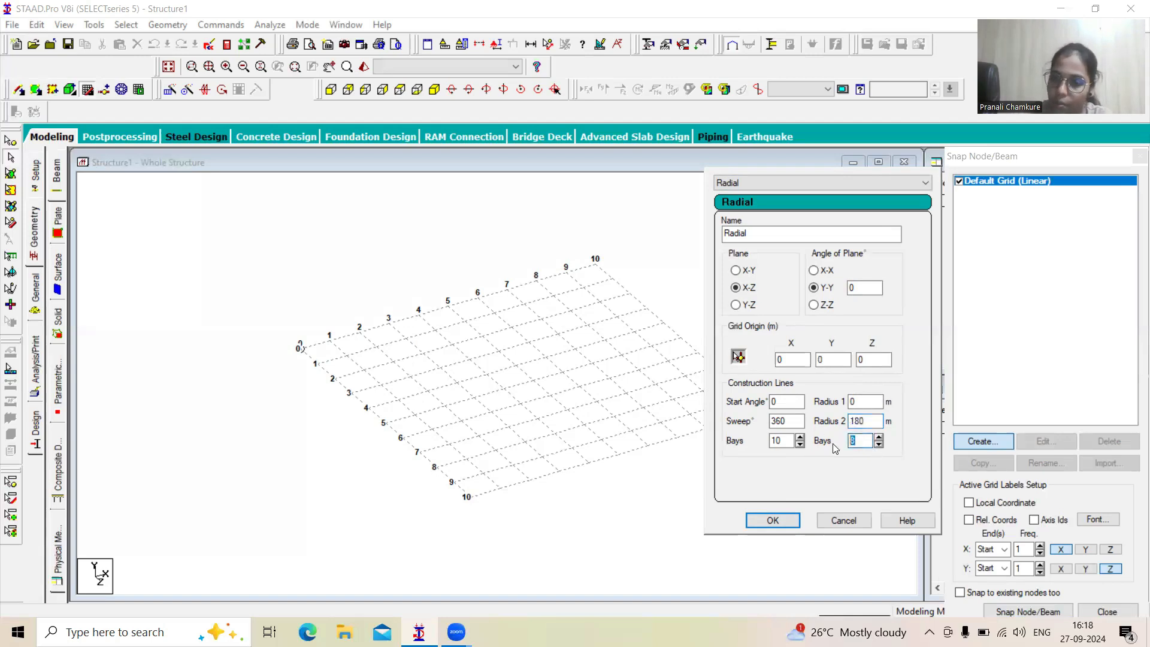
text(10)
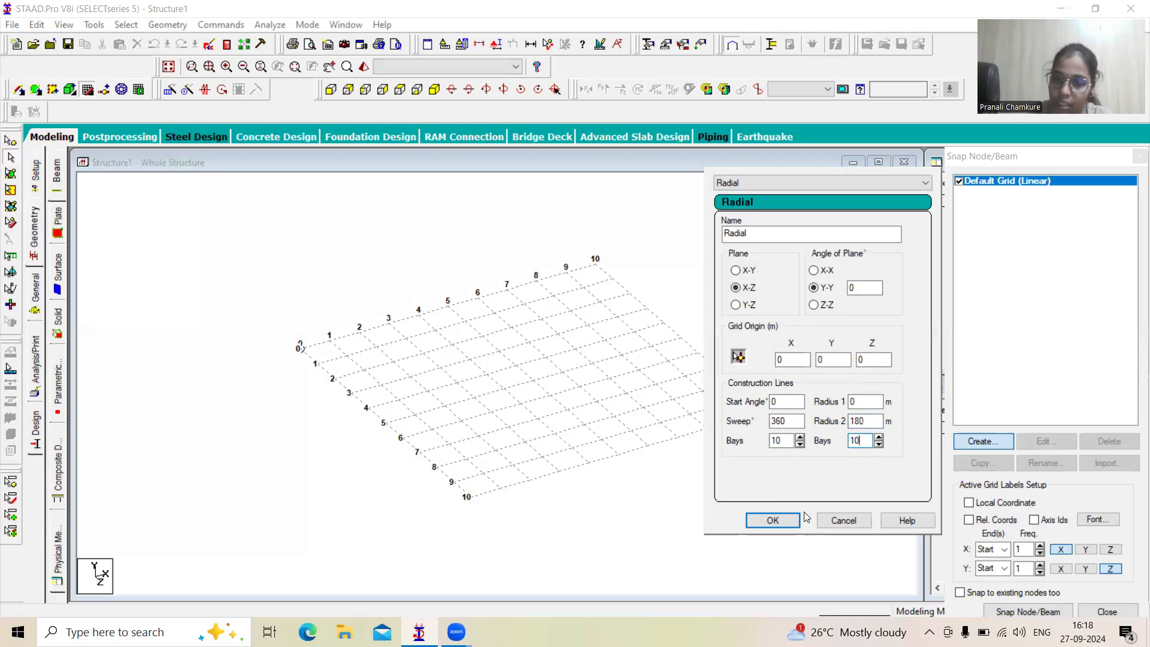
click(775, 522)
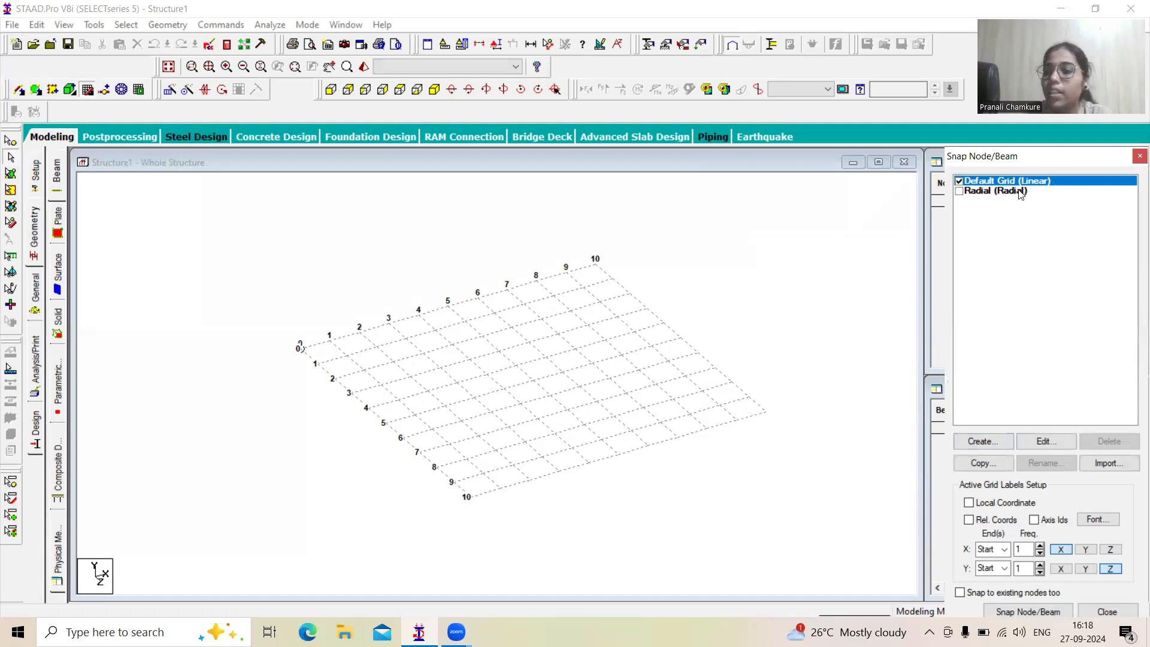
Step: Activate the Radial grid and examine its layout in the structure view
click(959, 191)
scroll(600, 359, up, 2)
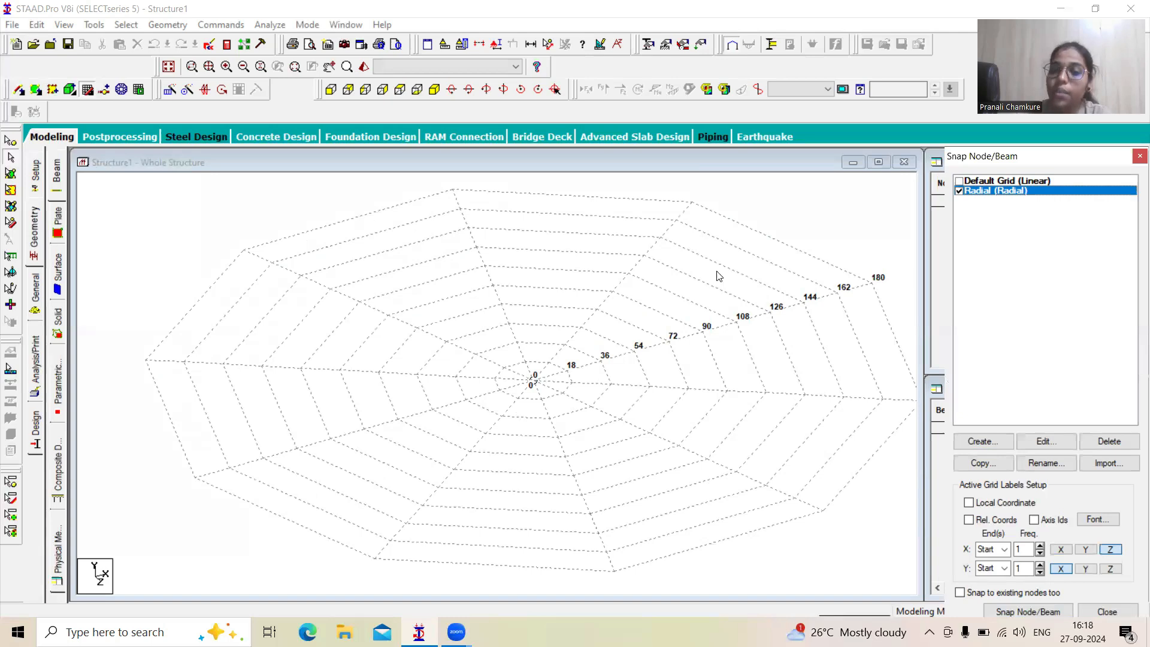
scroll(366, 338, down, 1)
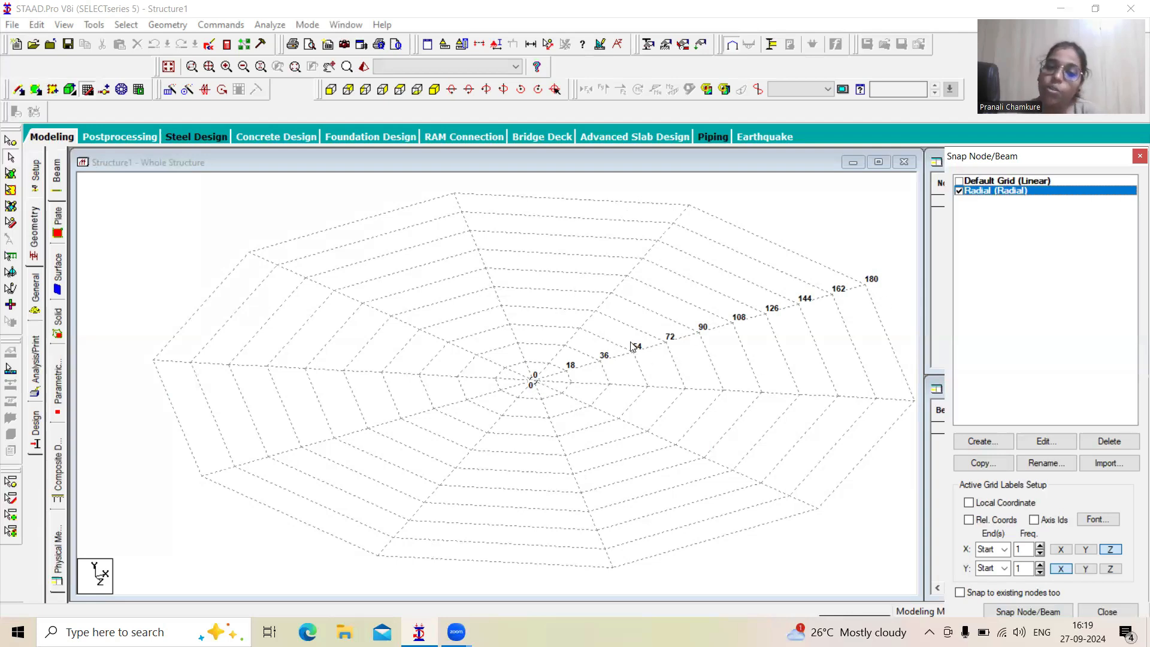
scroll(465, 462, down, 4)
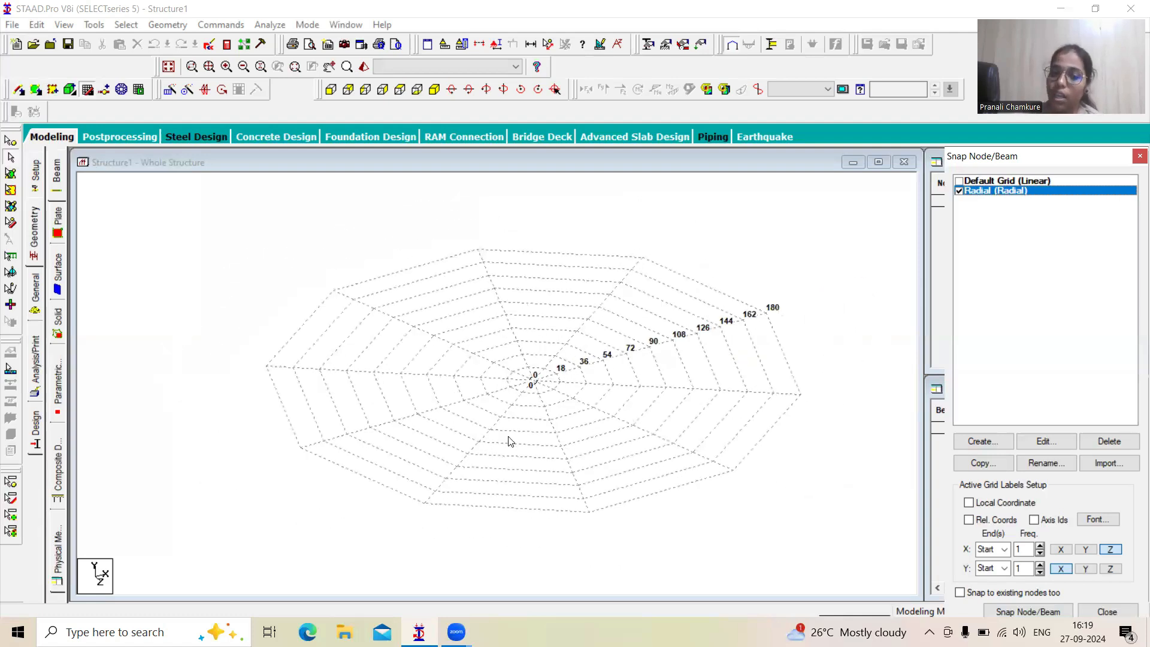
scroll(617, 405, up, 1)
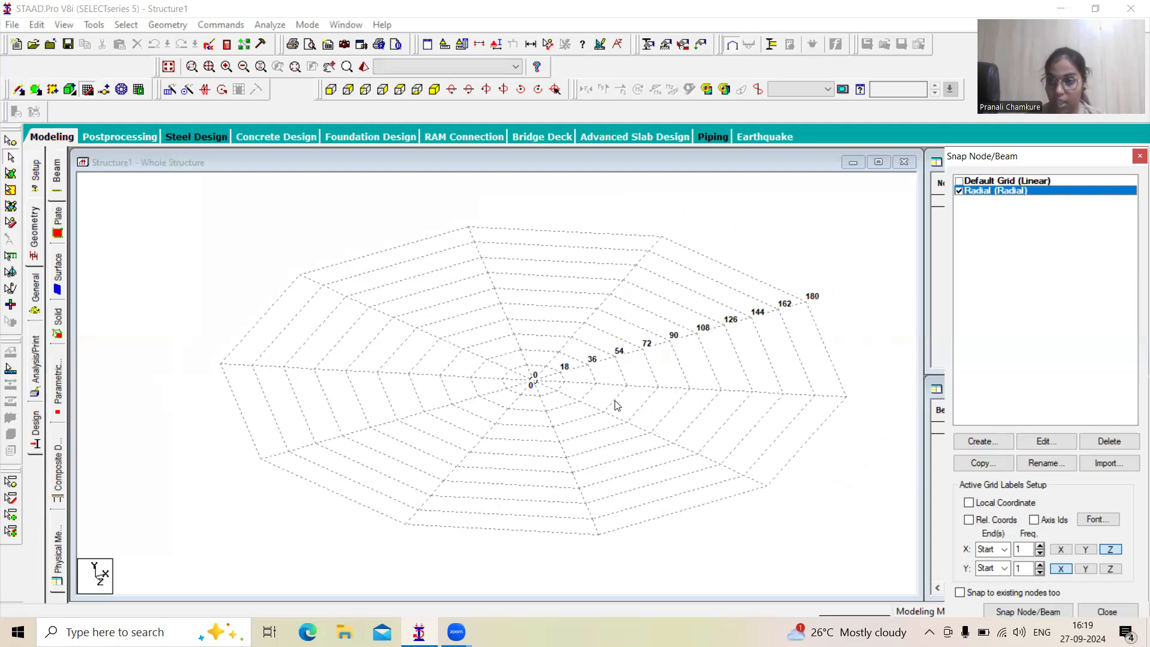
Step: Start a new irregular grid named irregular and place it on the X-Z plane
click(982, 442)
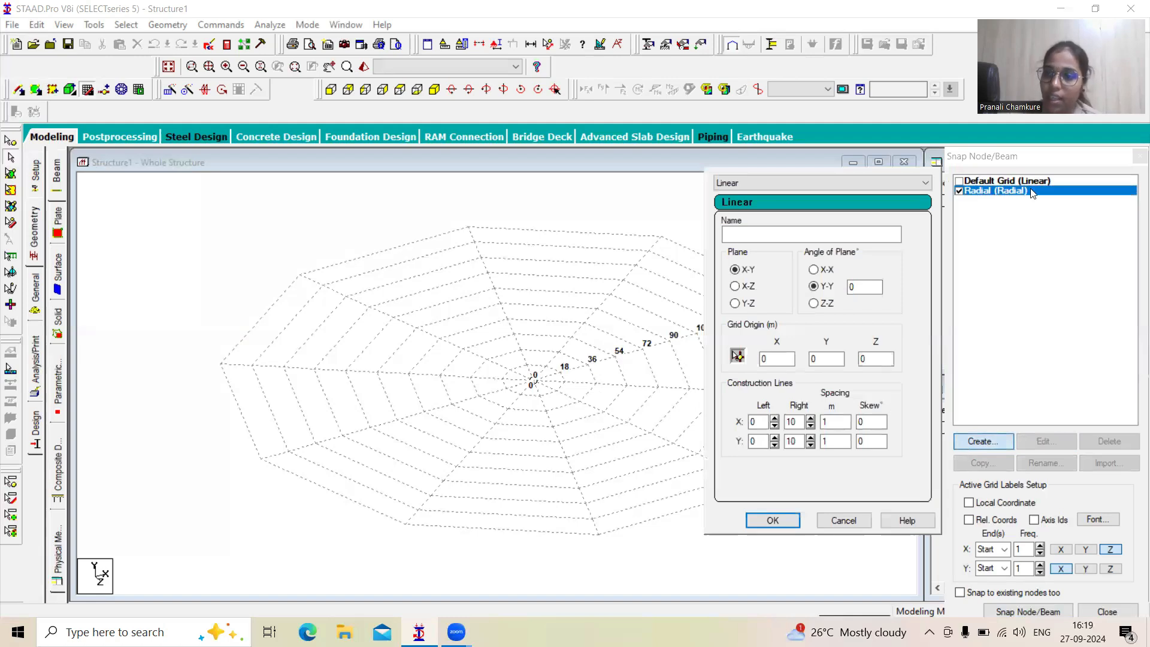
click(872, 181)
click(730, 217)
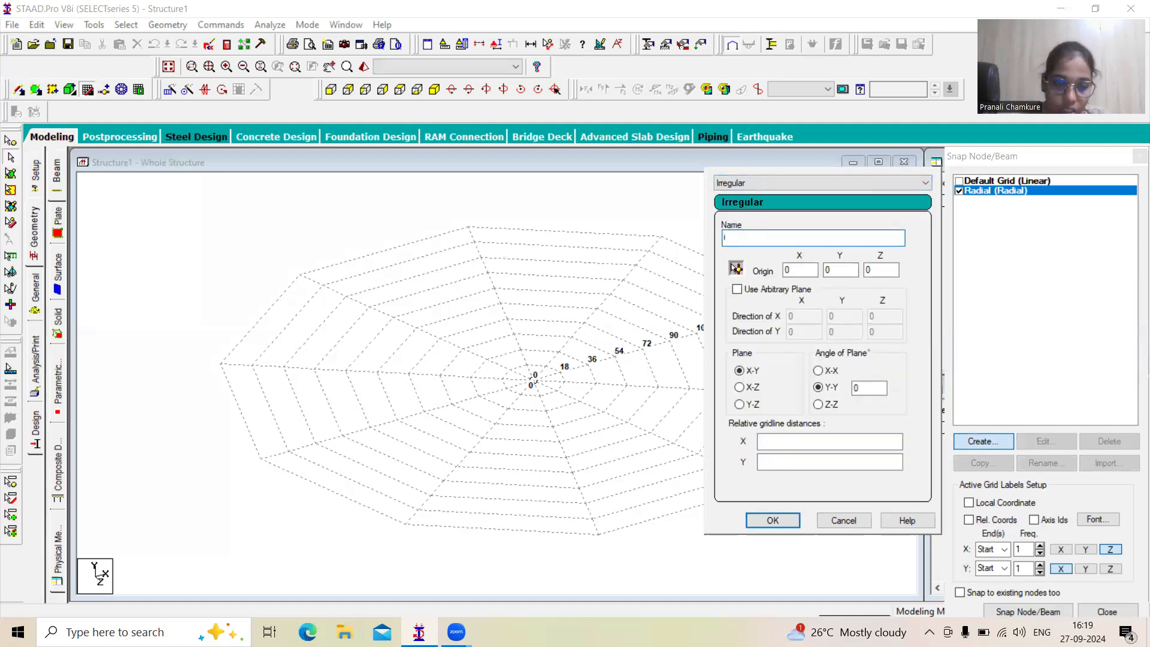
text(irregul)
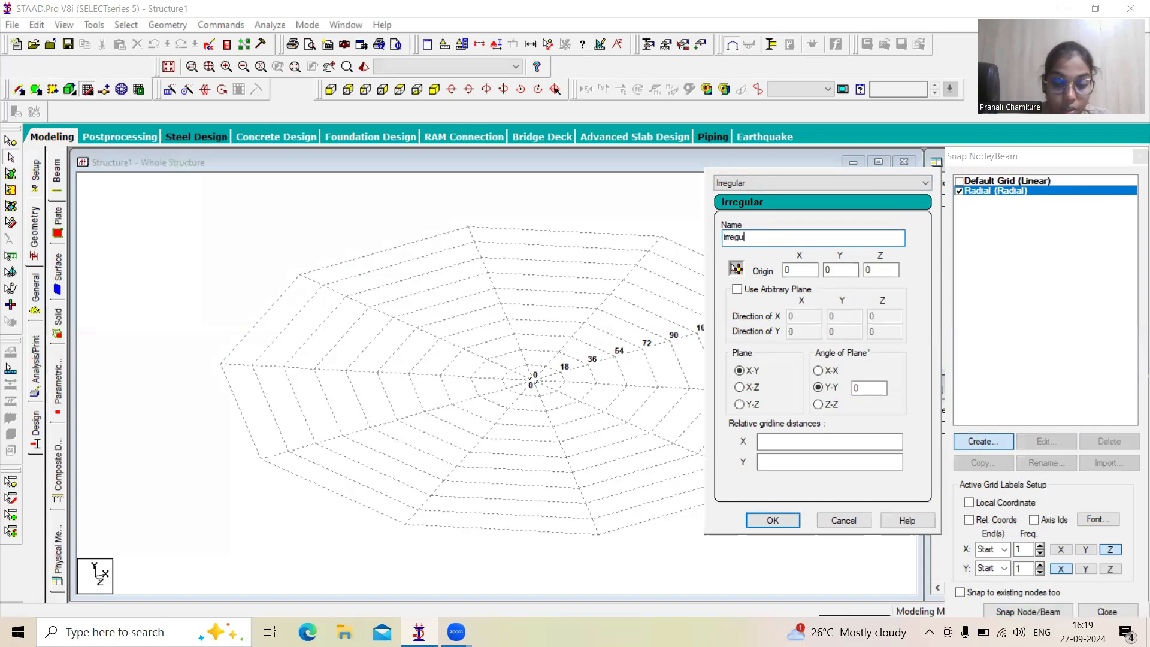
text(ar)
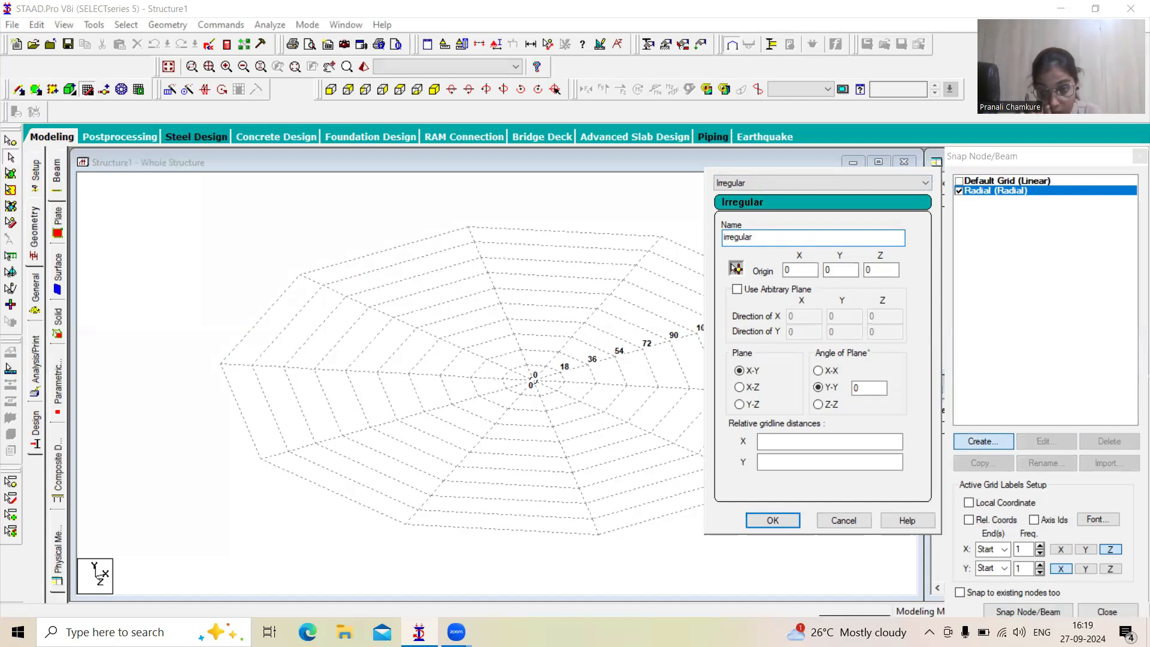
click(740, 387)
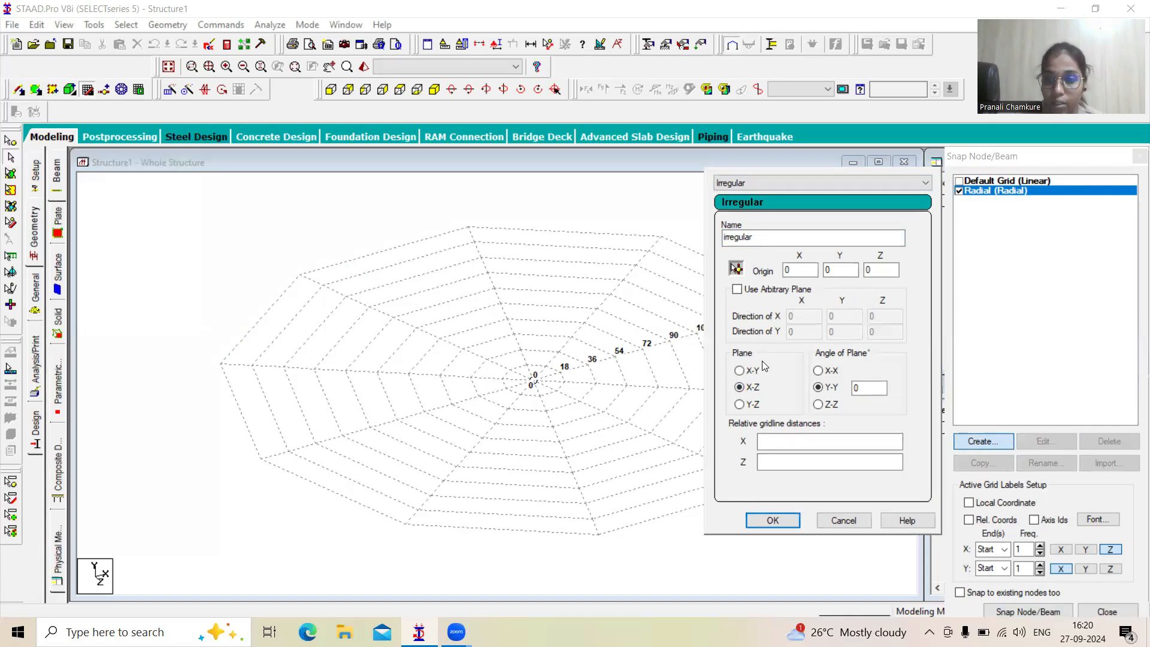
Step: Set the irregular grid's relative gridline distances to 10 along both X and Z, leaving the arbitrary plane off, and create it
click(738, 290)
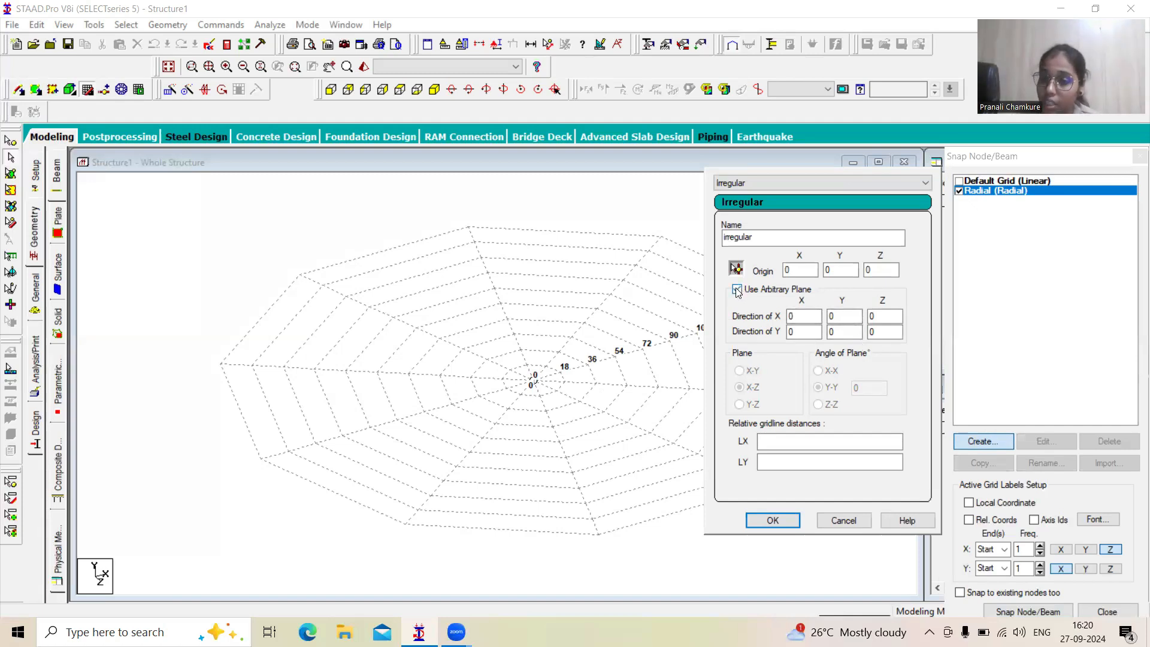
click(737, 289)
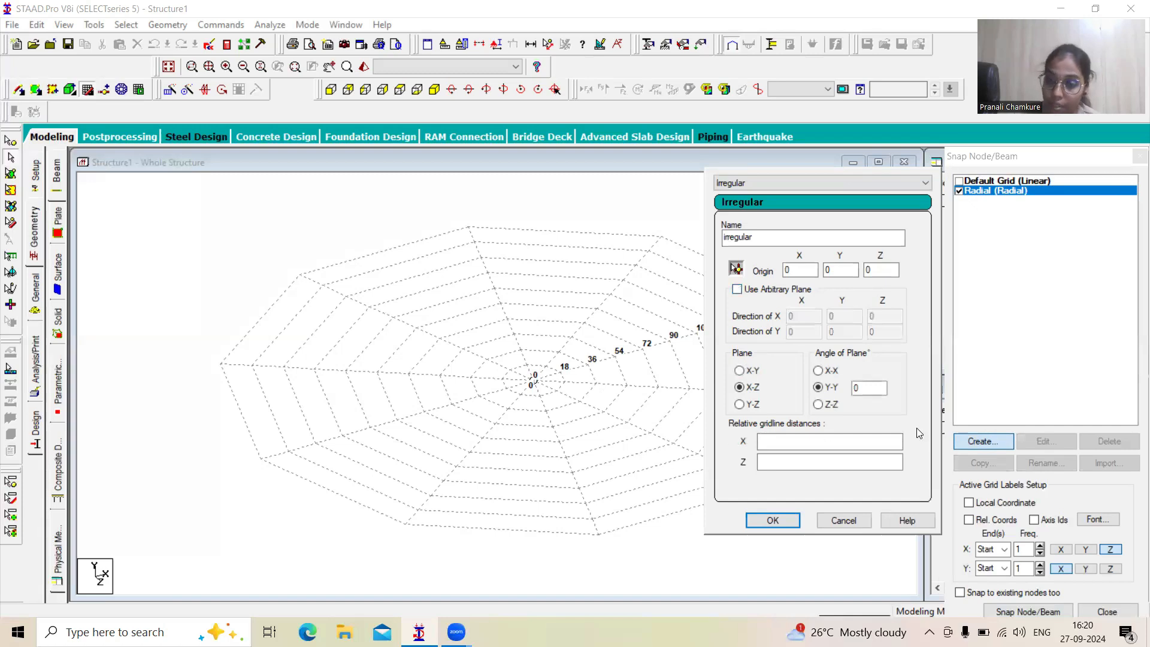
click(789, 444)
text(10)
key(Tab)
text(1)
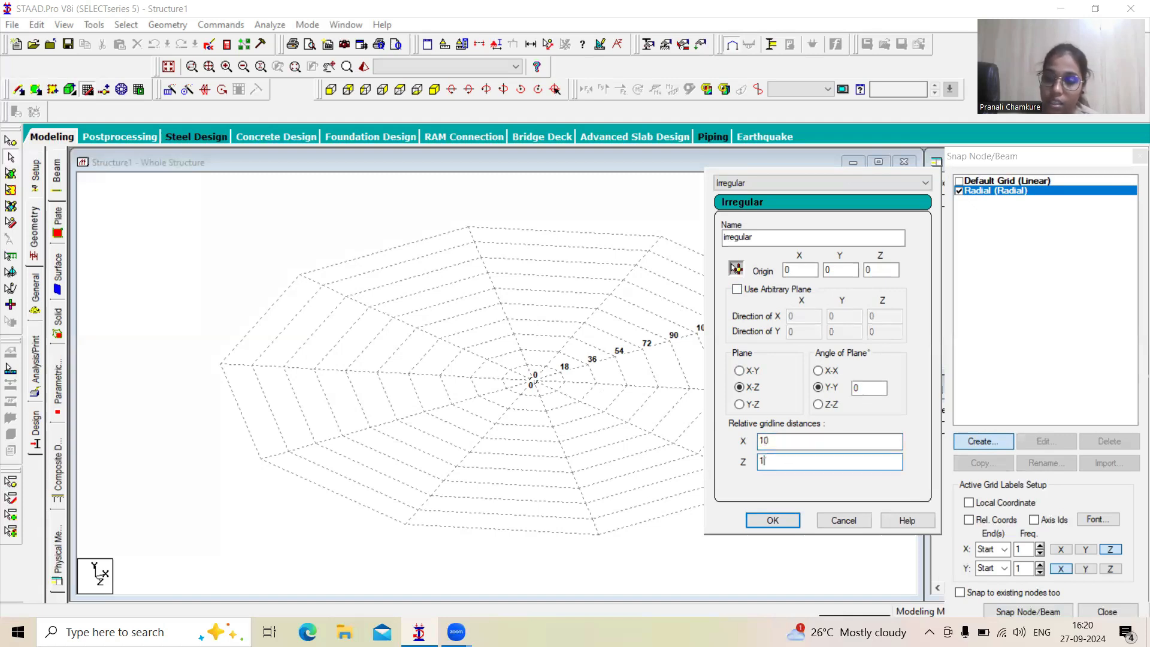
text(0)
drag(773, 461, 744, 461)
click(773, 520)
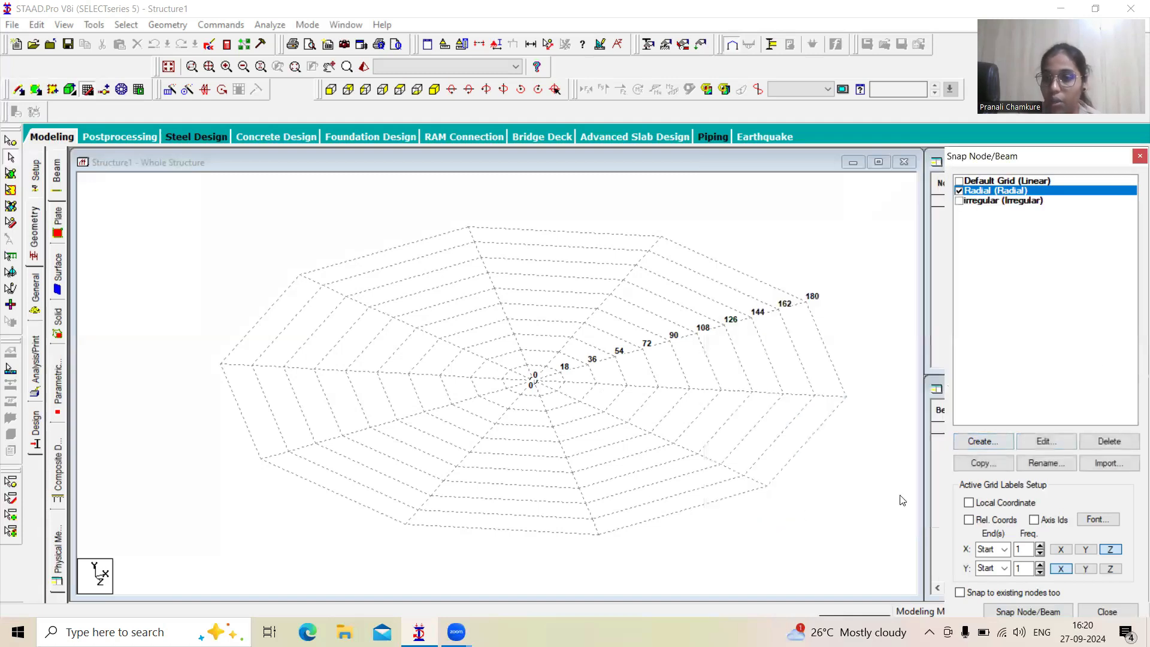
Step: Display the irregular grid for a look and reactivate the default linear grid
click(959, 201)
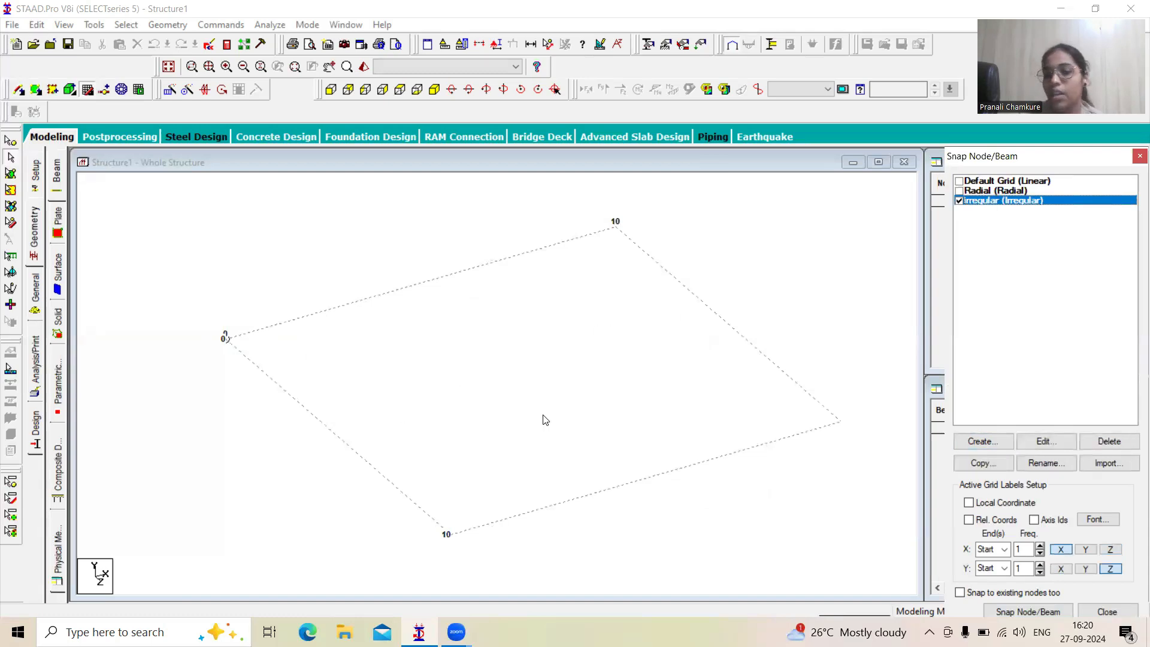
scroll(333, 435, down, 1)
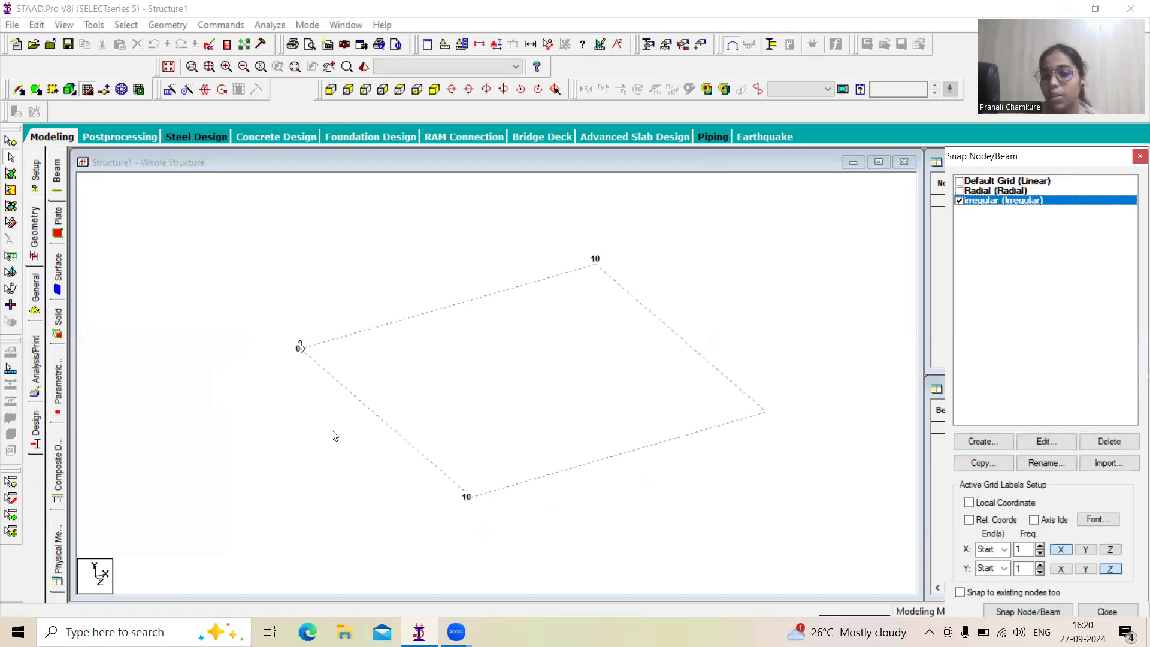
click(960, 200)
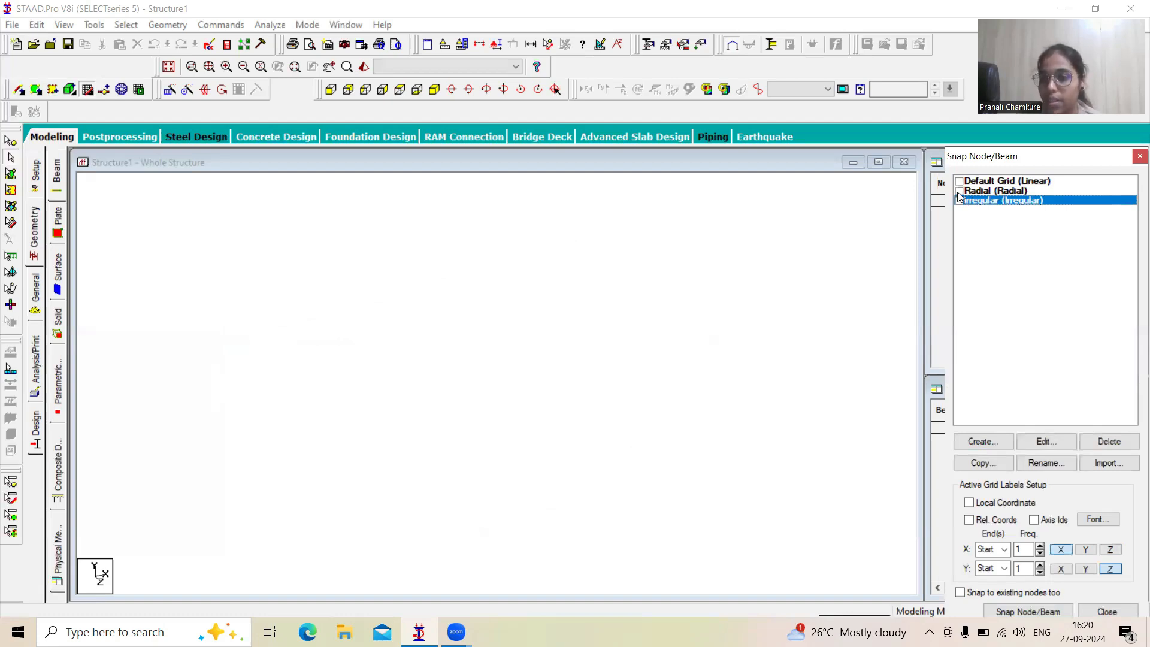
click(960, 181)
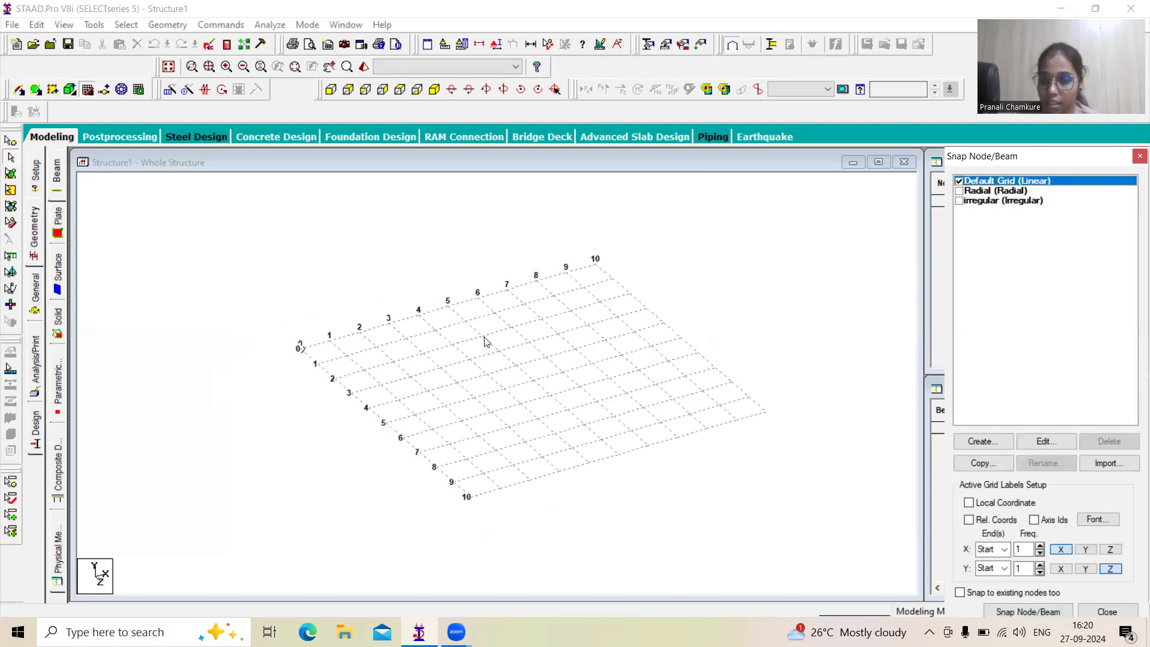
scroll(485, 342, up, 3)
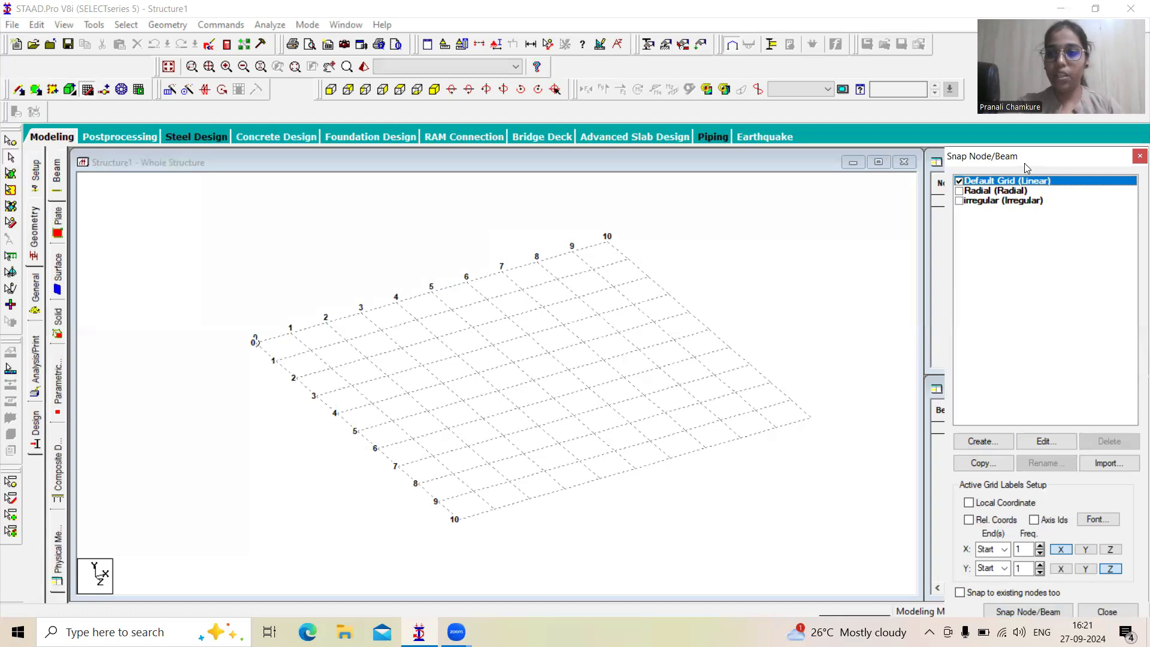
Step: Start the snap node/beam tool on the Default Grid and place a node at the grid origin
drag(1026, 168, 987, 133)
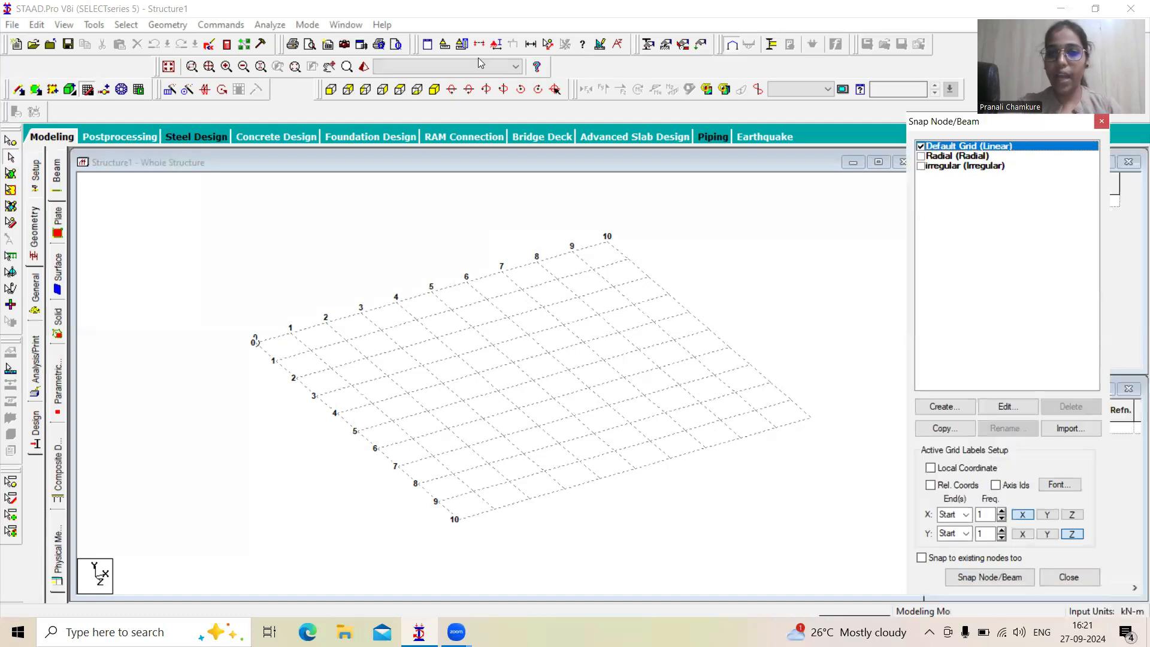
click(18, 94)
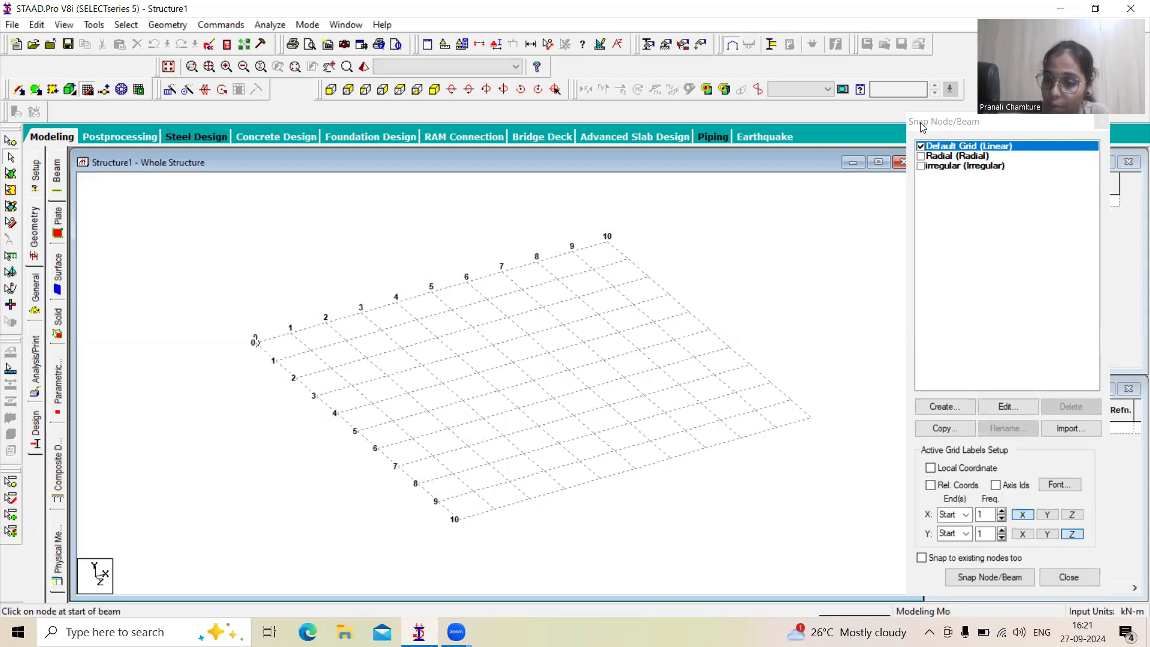
drag(923, 127, 953, 105)
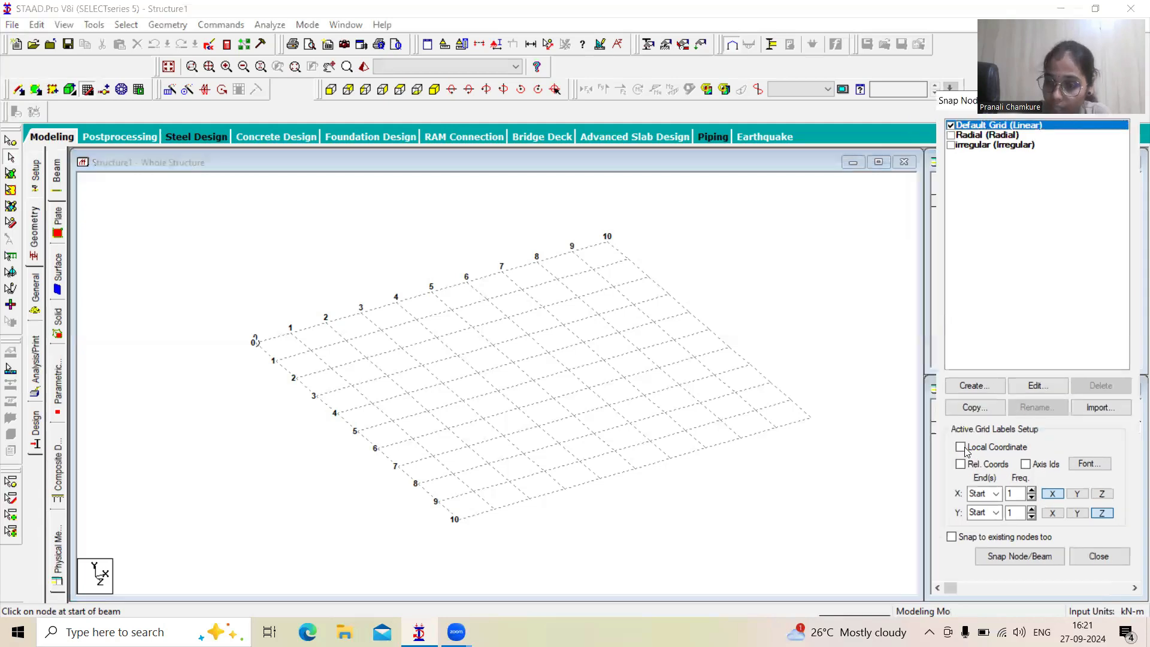
click(989, 558)
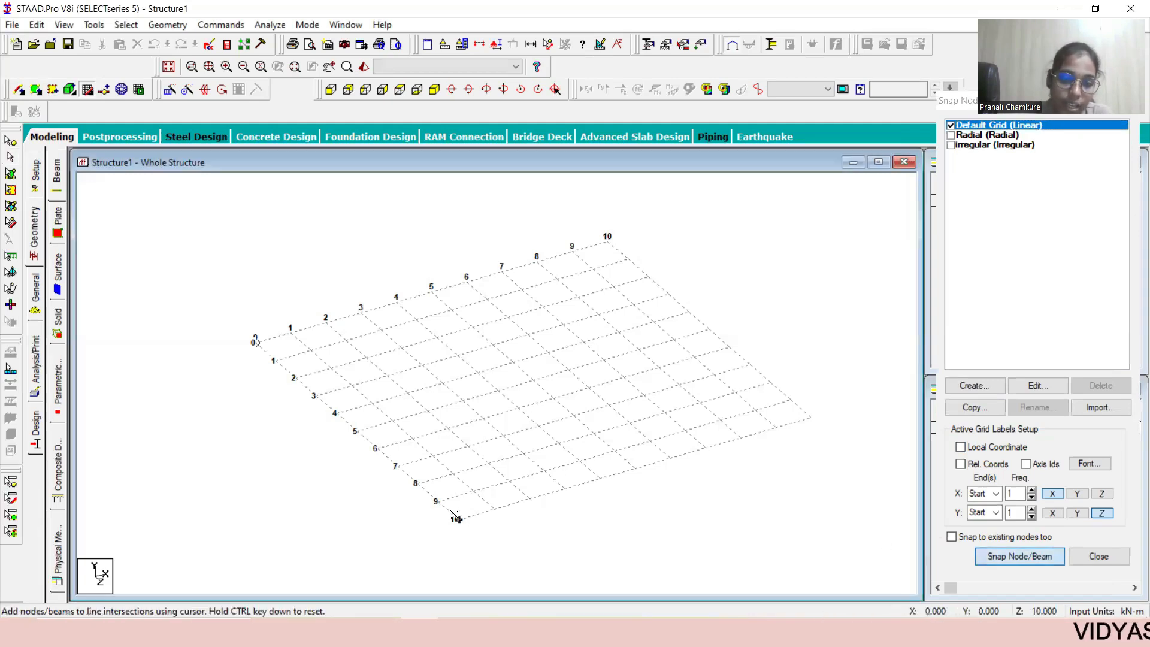
click(258, 343)
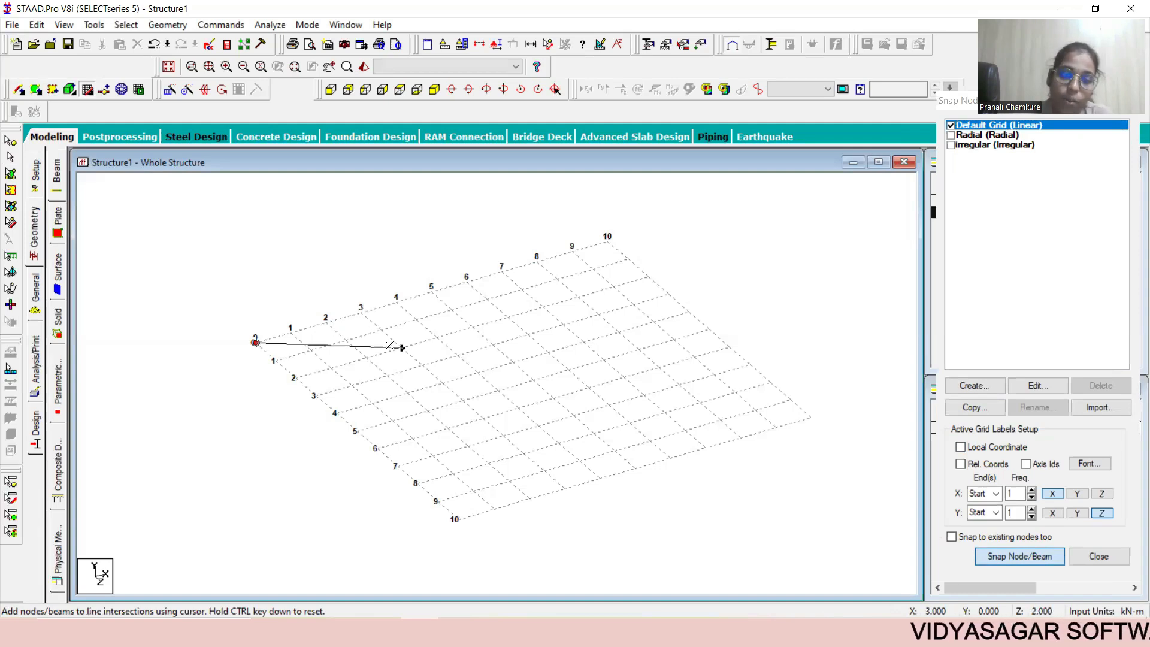
key(Escape)
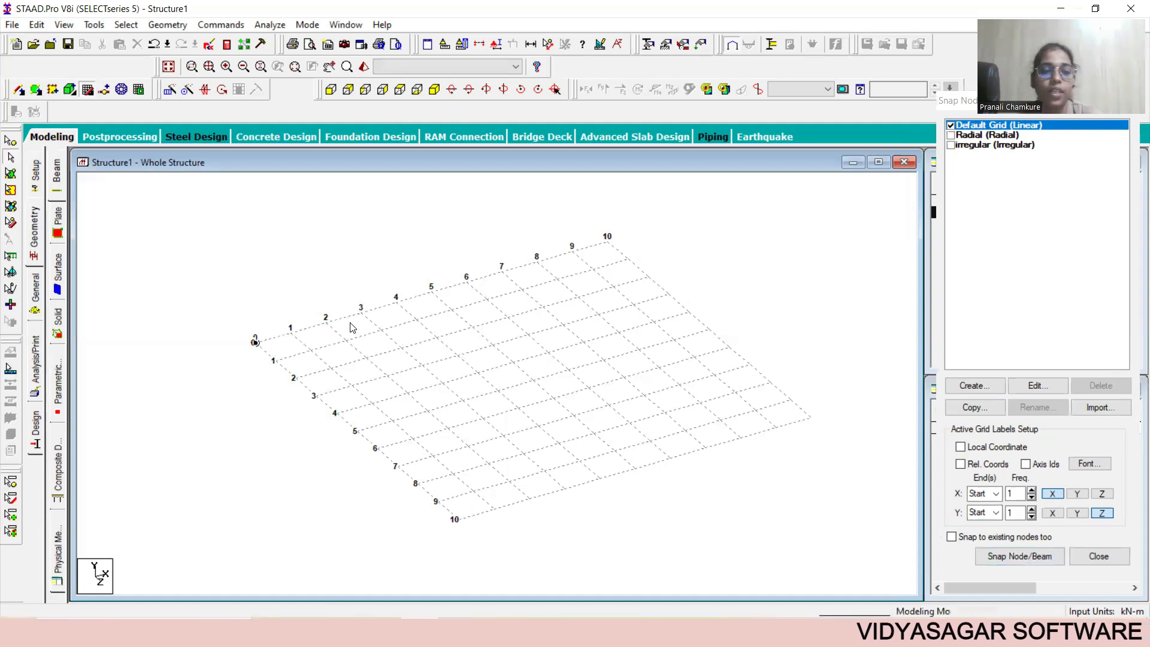
Step: Place a second snap node at X 5, Z 0 and join it to the origin node with an Add Beams member
click(1002, 555)
click(432, 291)
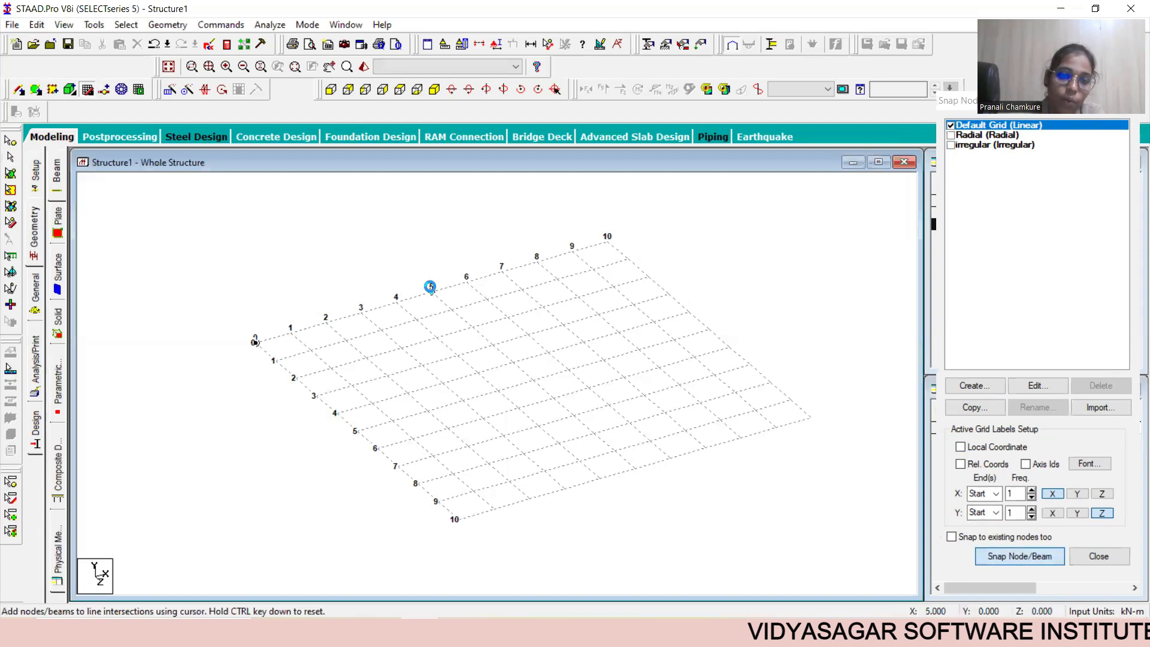
key(Escape)
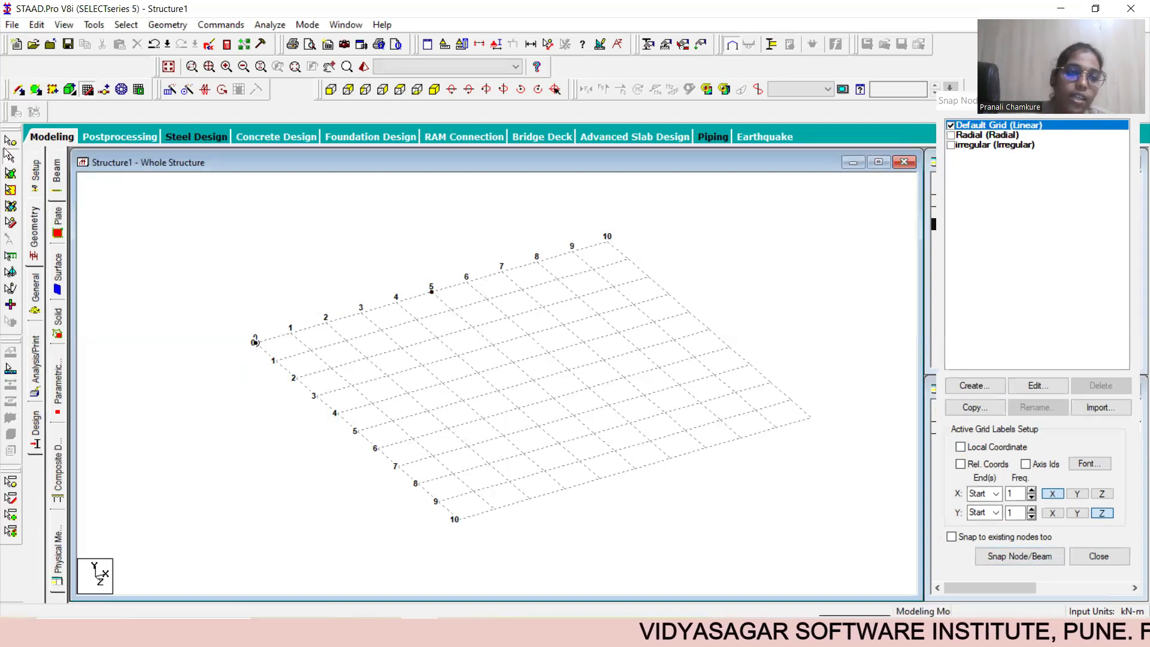
click(18, 94)
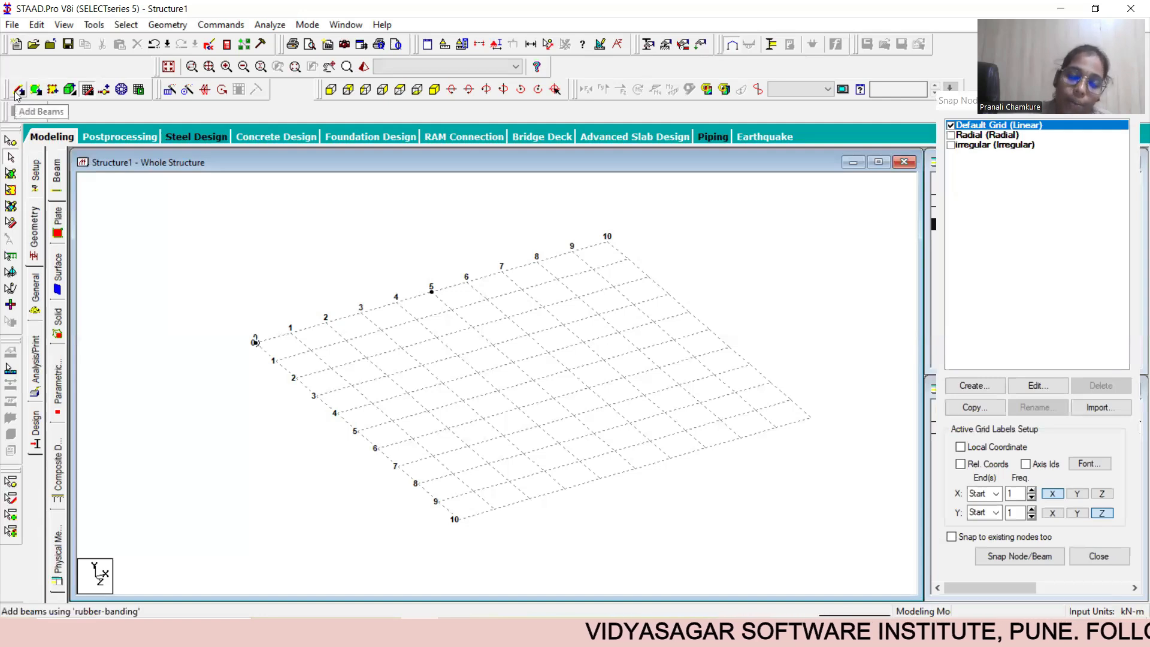
drag(254, 340, 432, 291)
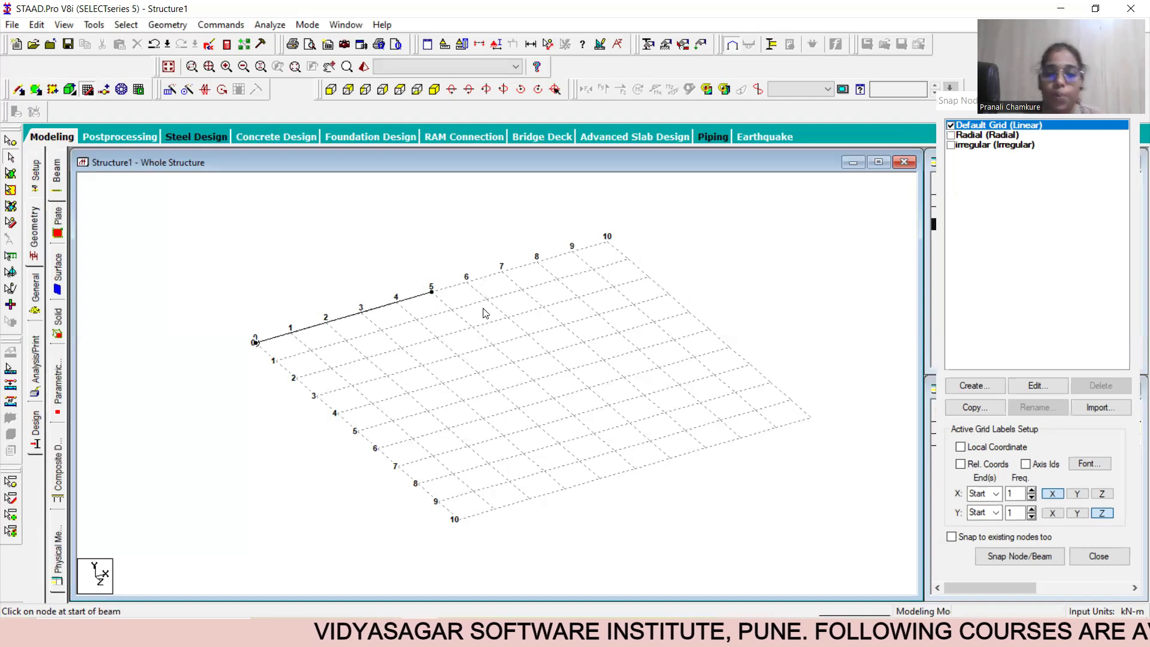
Step: Draw connected snap beams from X 5, Z 0 to X 5, Z 4 and on to X 3, Z 4
click(1012, 557)
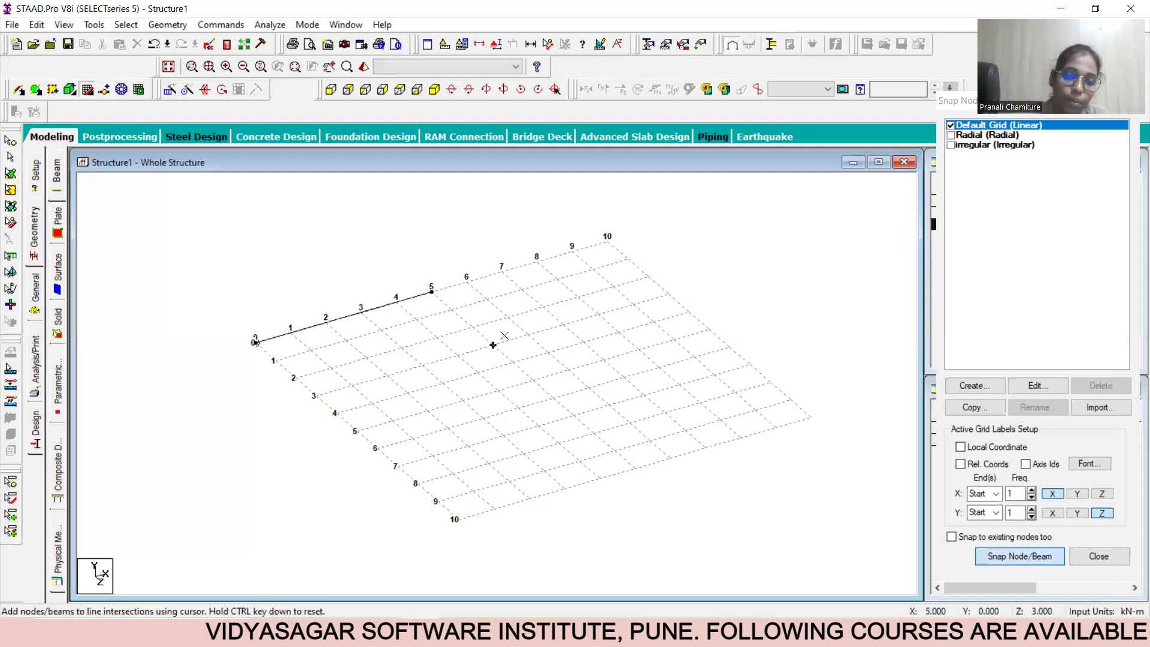
click(432, 292)
click(514, 363)
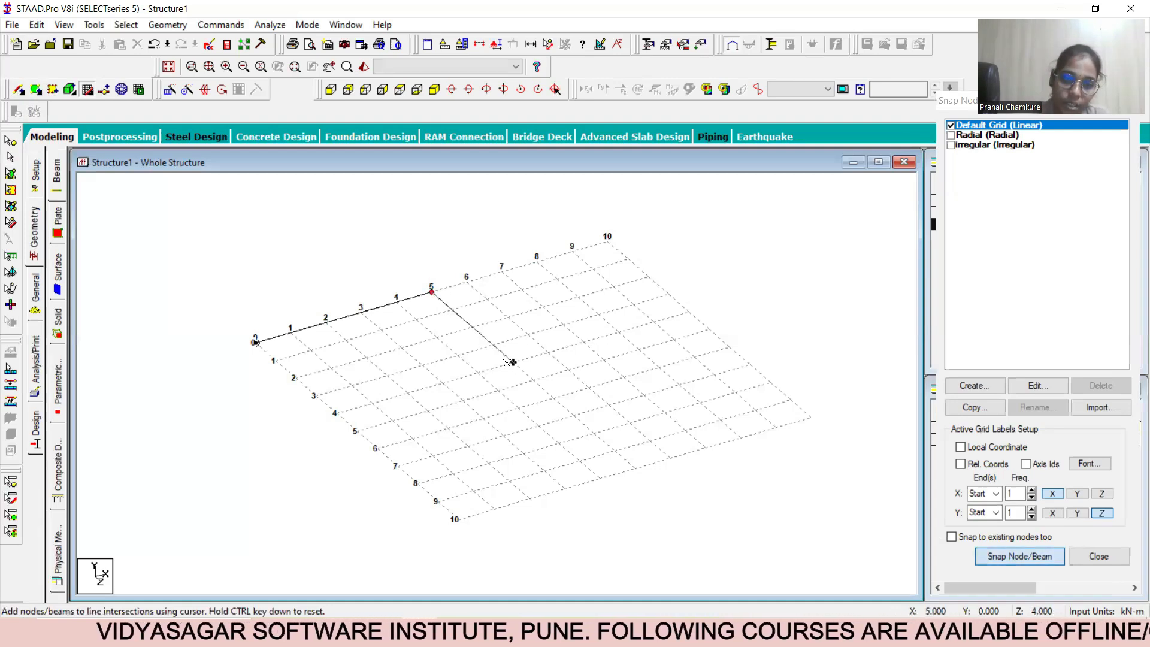
click(443, 384)
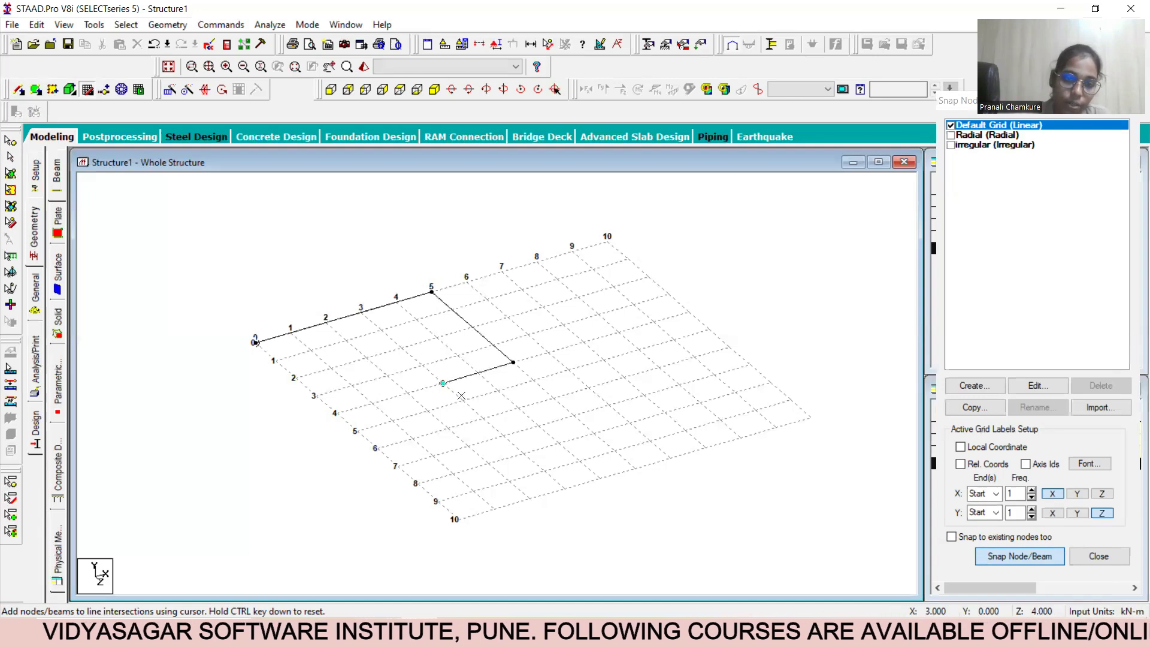
Step: Continue the beam chain in X,Z grid coordinates through (3,6), (5,6), (5,10), (0,10) and (0,6), ending back at (3,6)
click(555, 399)
click(635, 468)
click(459, 519)
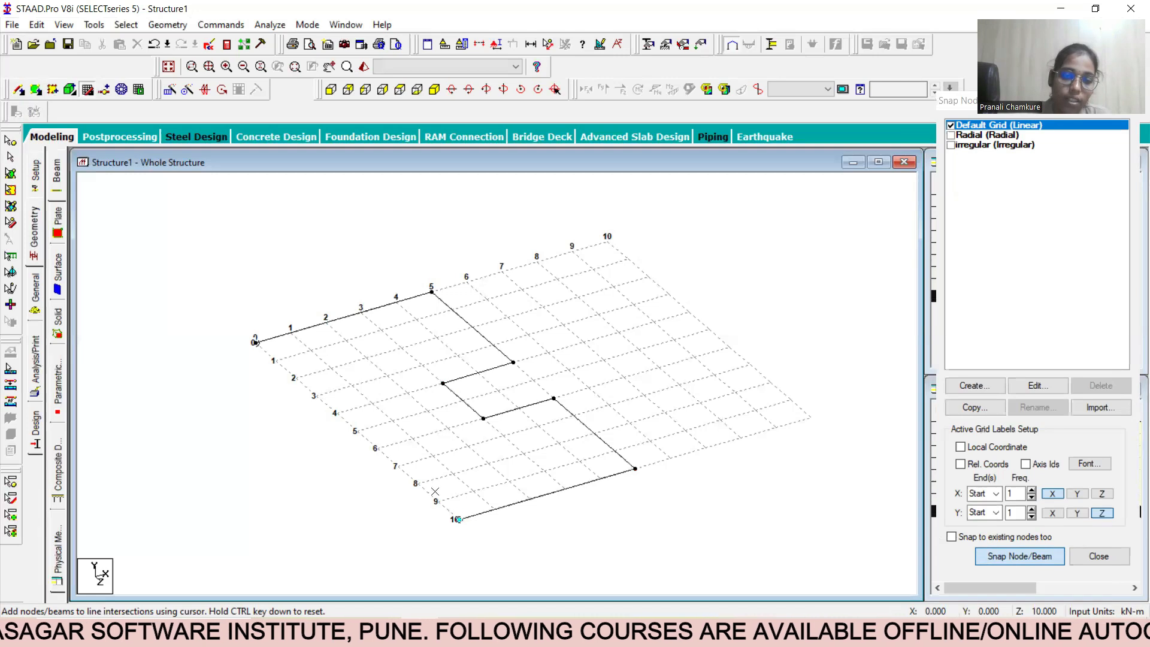
click(376, 448)
click(484, 418)
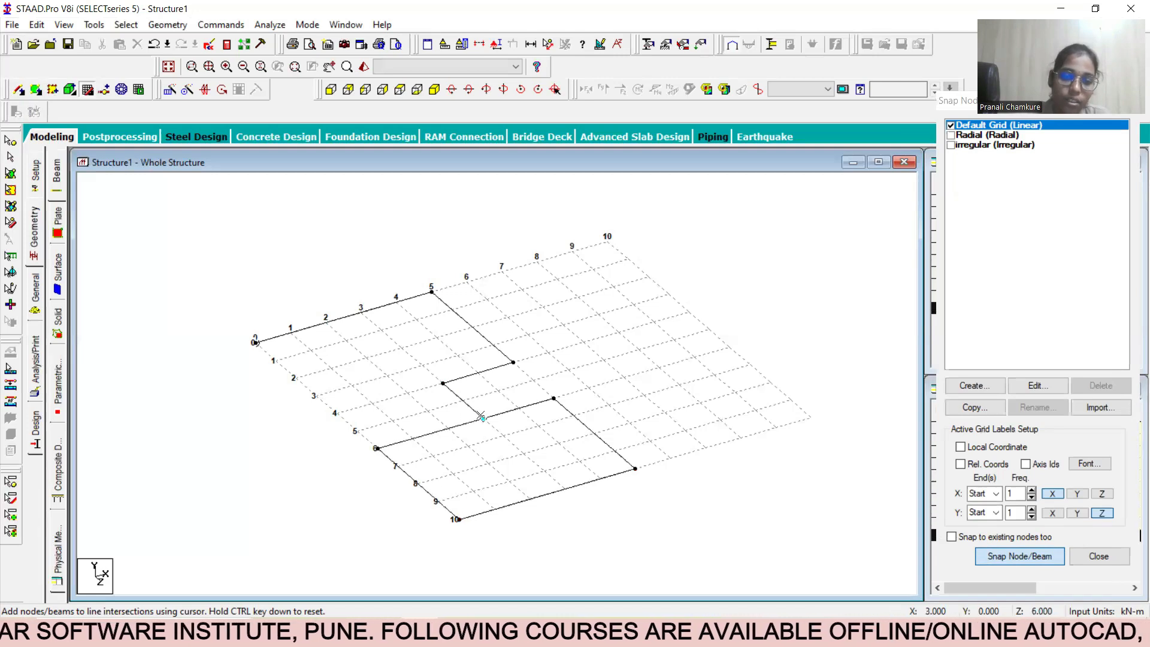
key(Escape)
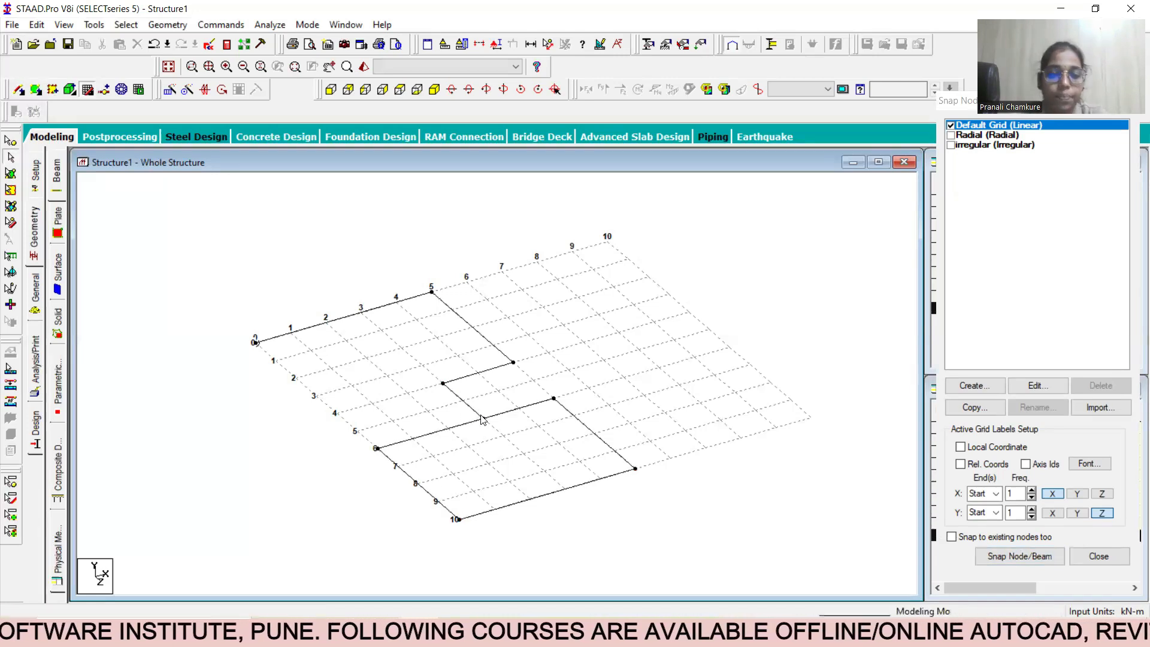
Step: Draw a snap beam chain from the origin through X 0, Z 4 and X 1, Z 4 to X 1, Z 6
click(1020, 555)
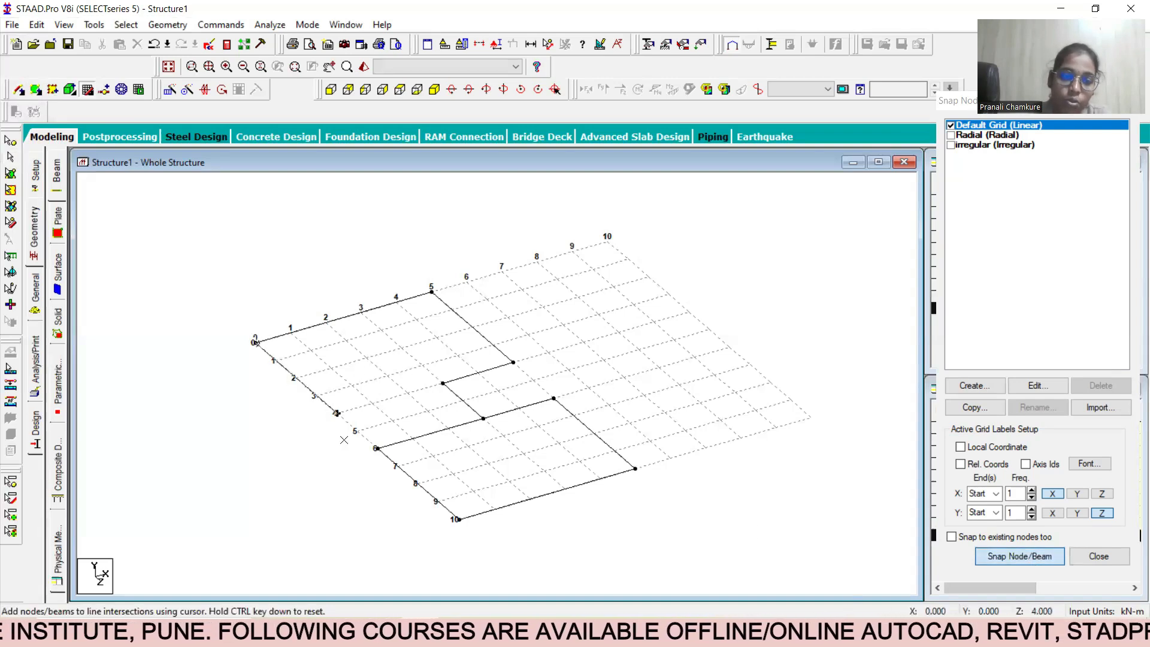
click(336, 413)
click(373, 403)
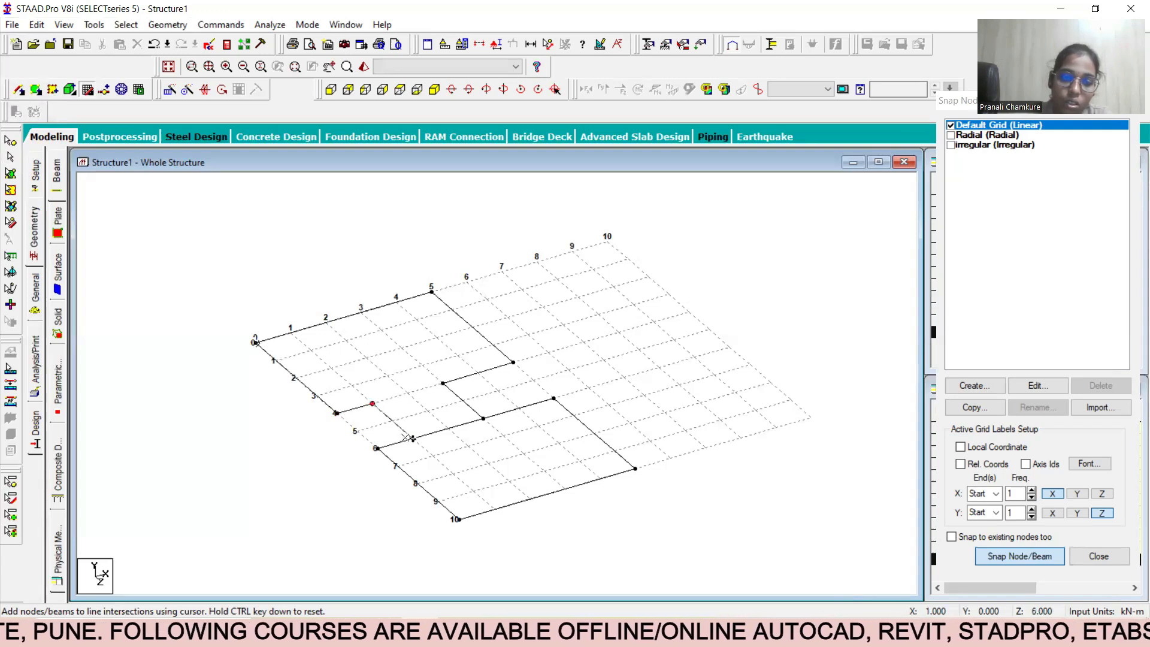
click(413, 439)
key(Escape)
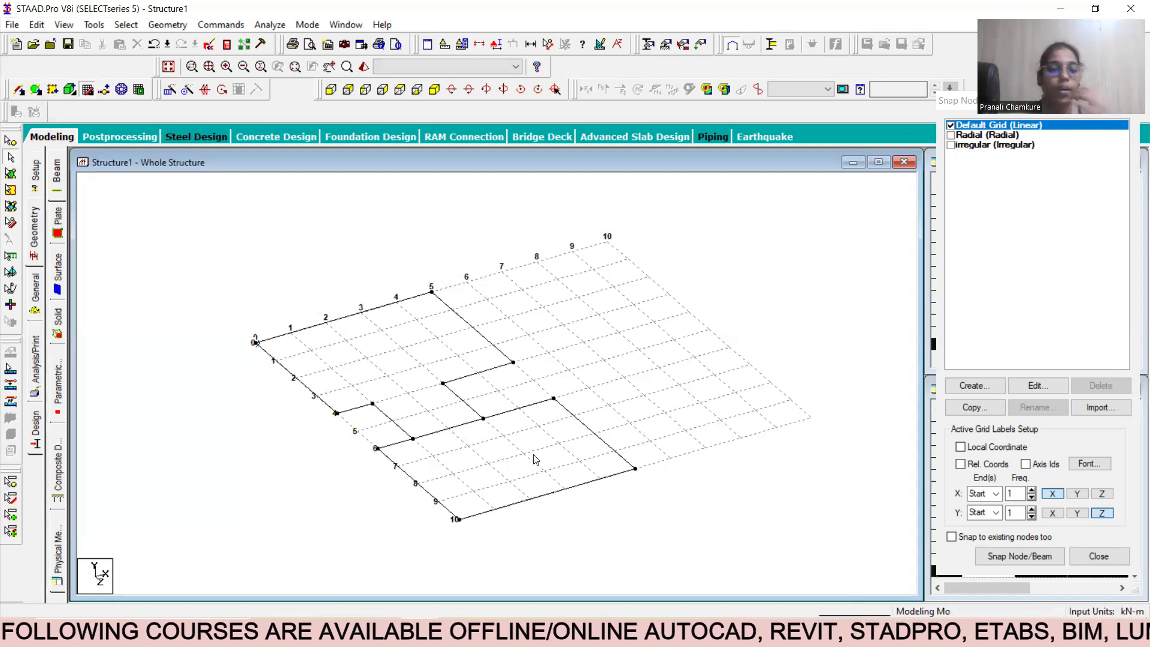
Step: Delete the beam running along Z 6 between X 1 and X 3
scroll(543, 423, down, 1)
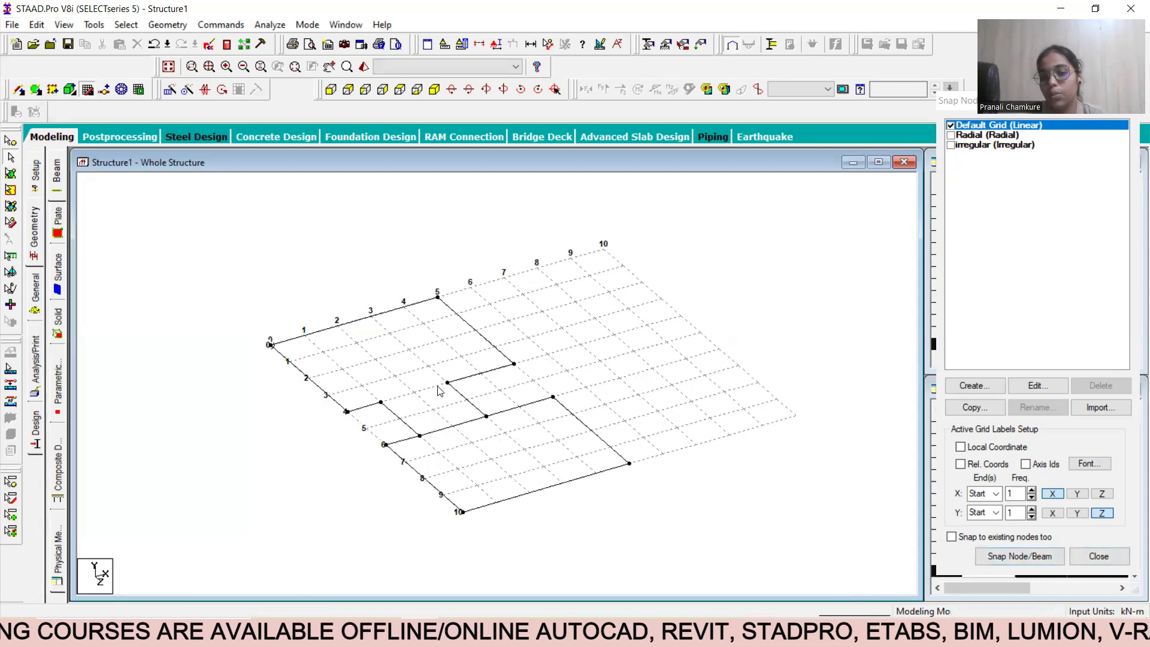
click(451, 431)
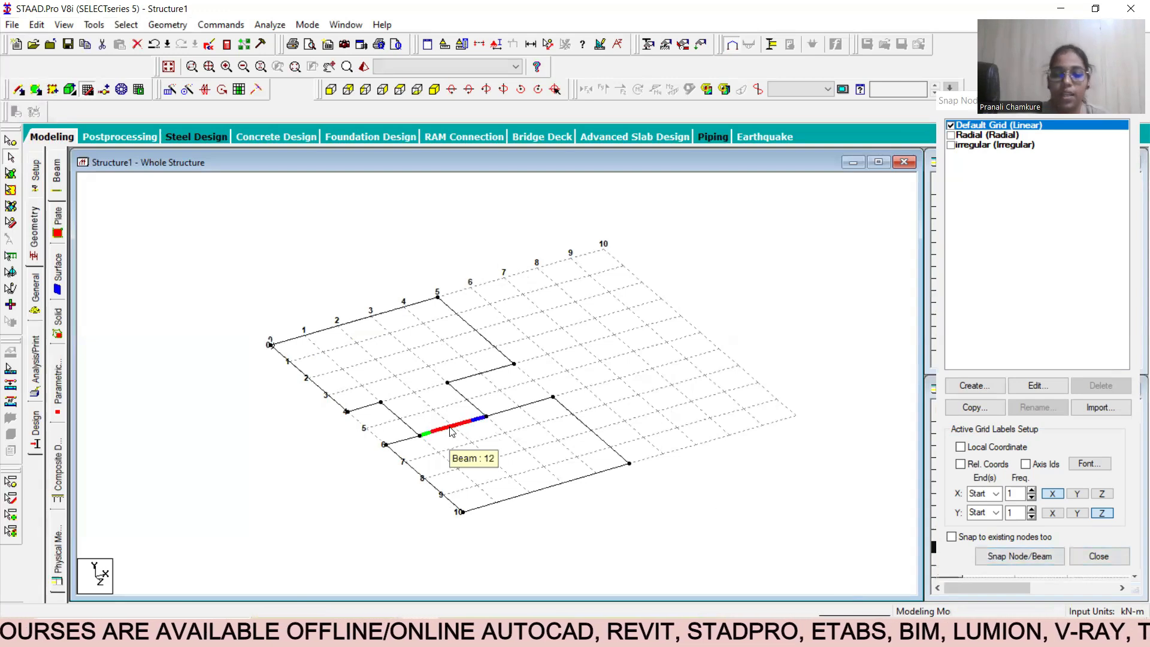
key(Delete)
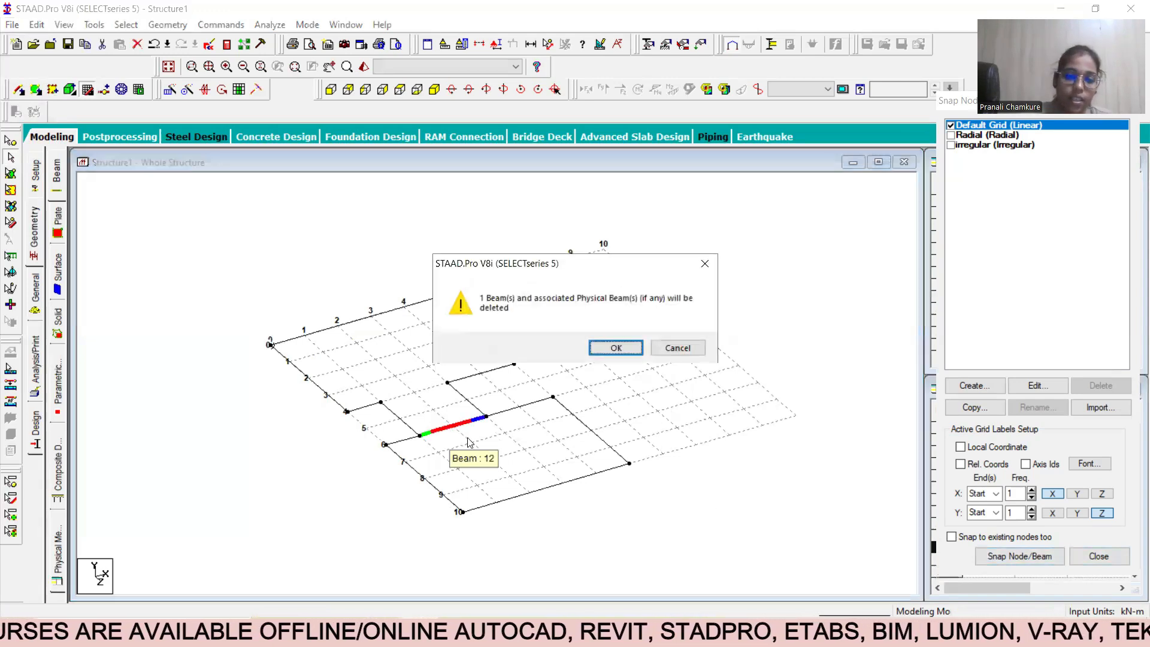
click(616, 349)
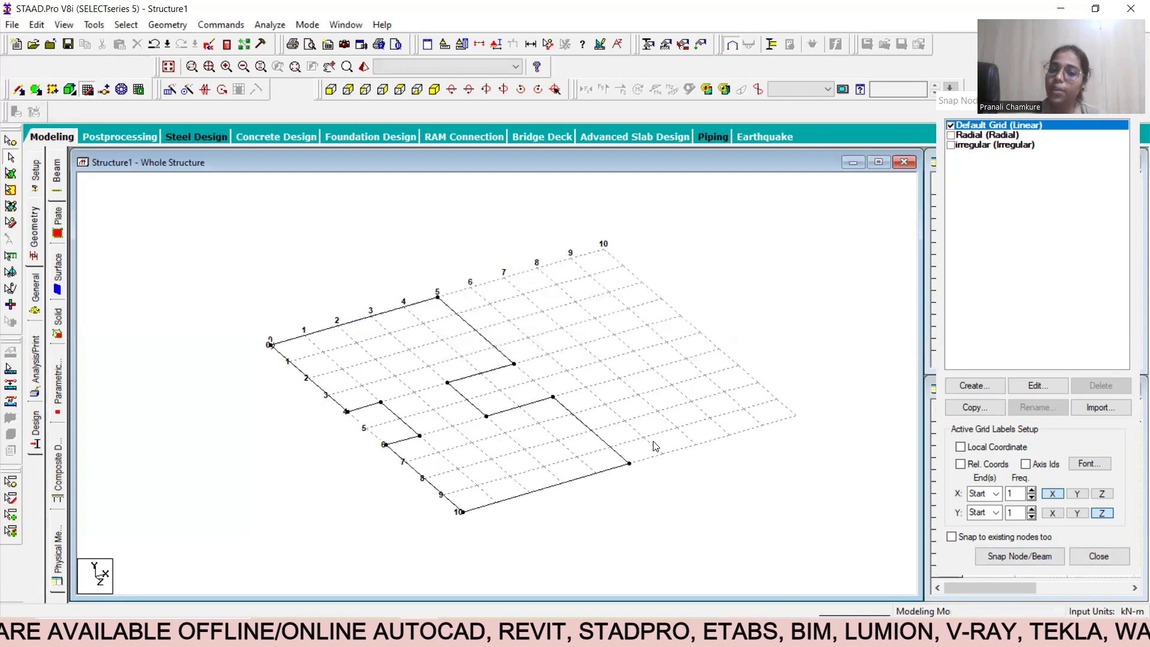
Step: Delete the beam along X 3 between Z 4 and Z 6
click(468, 405)
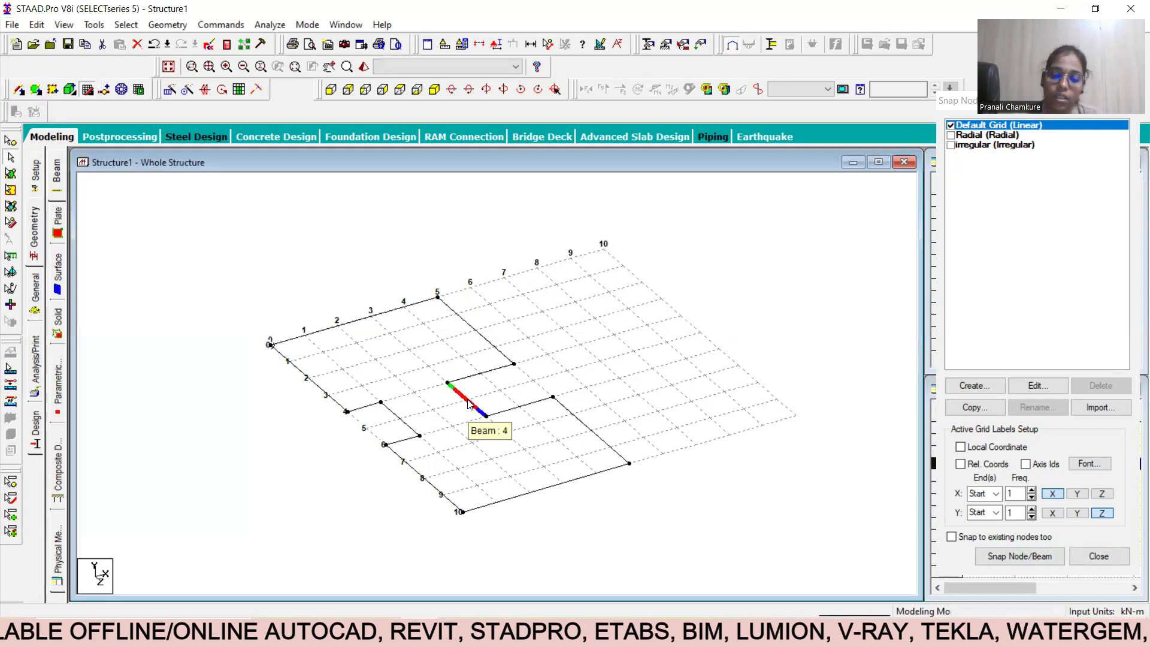
key(Delete)
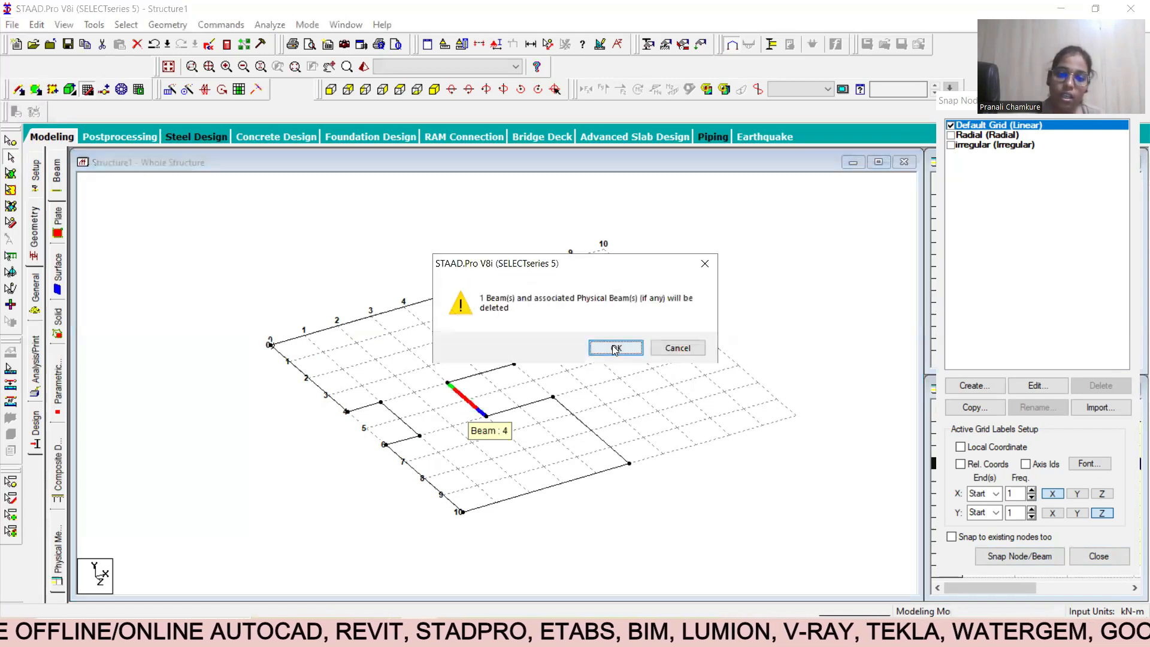
click(611, 354)
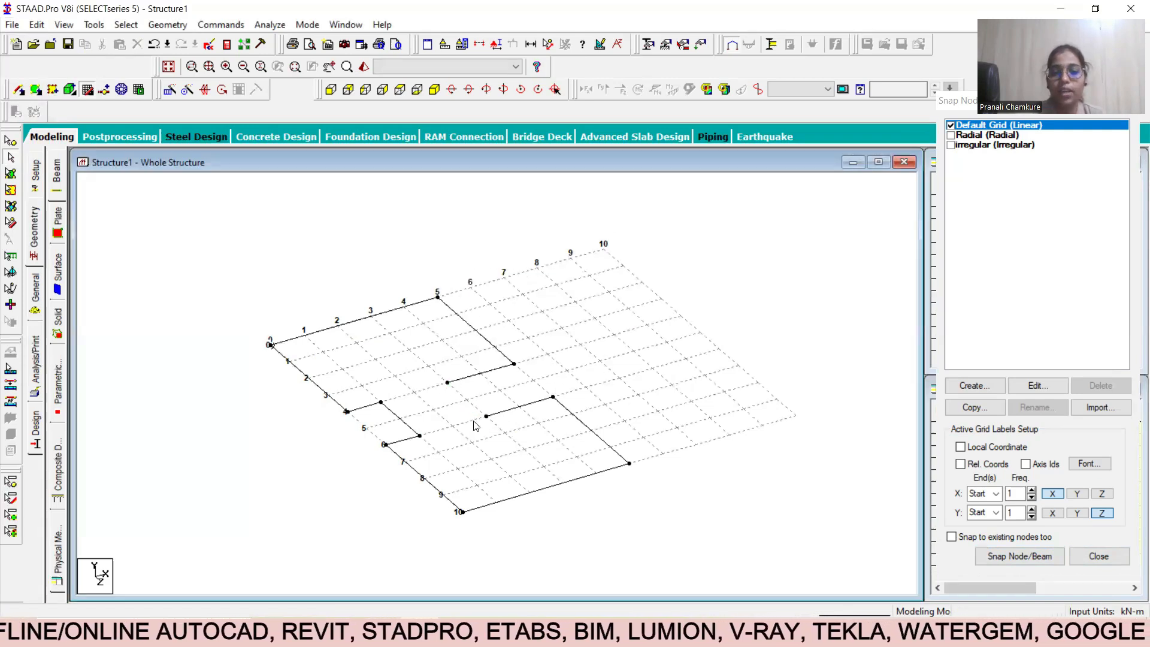
Step: Reconnect the nodes at X 3, Z 4 and X 3, Z 6 with a beam using Add Beams
click(19, 89)
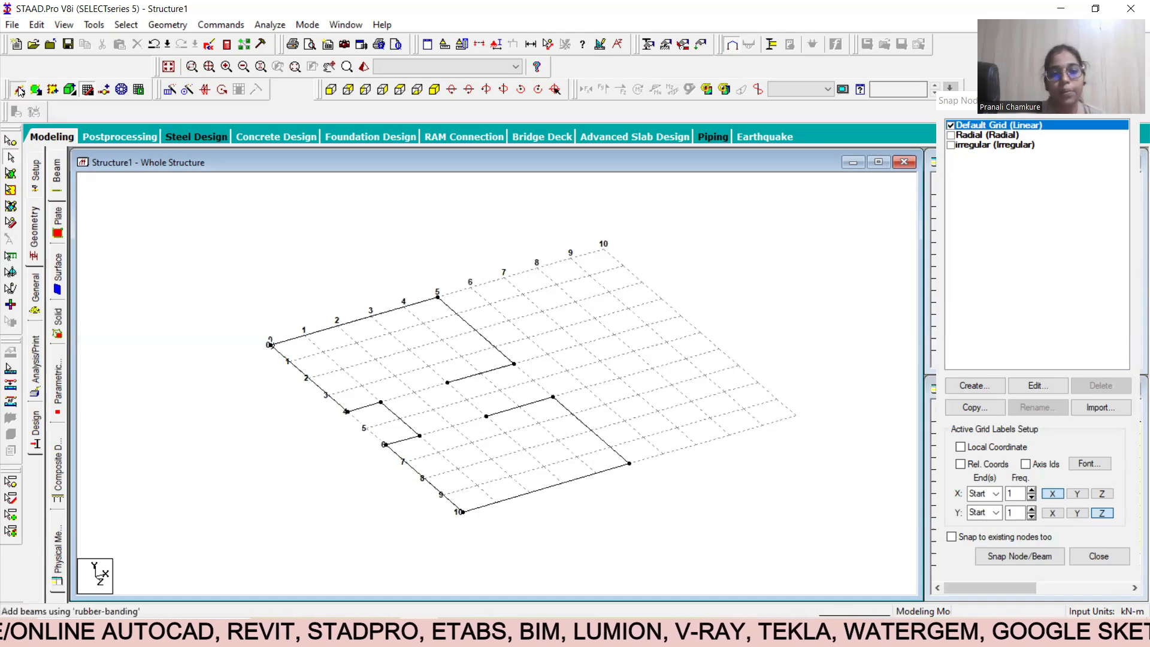
click(448, 382)
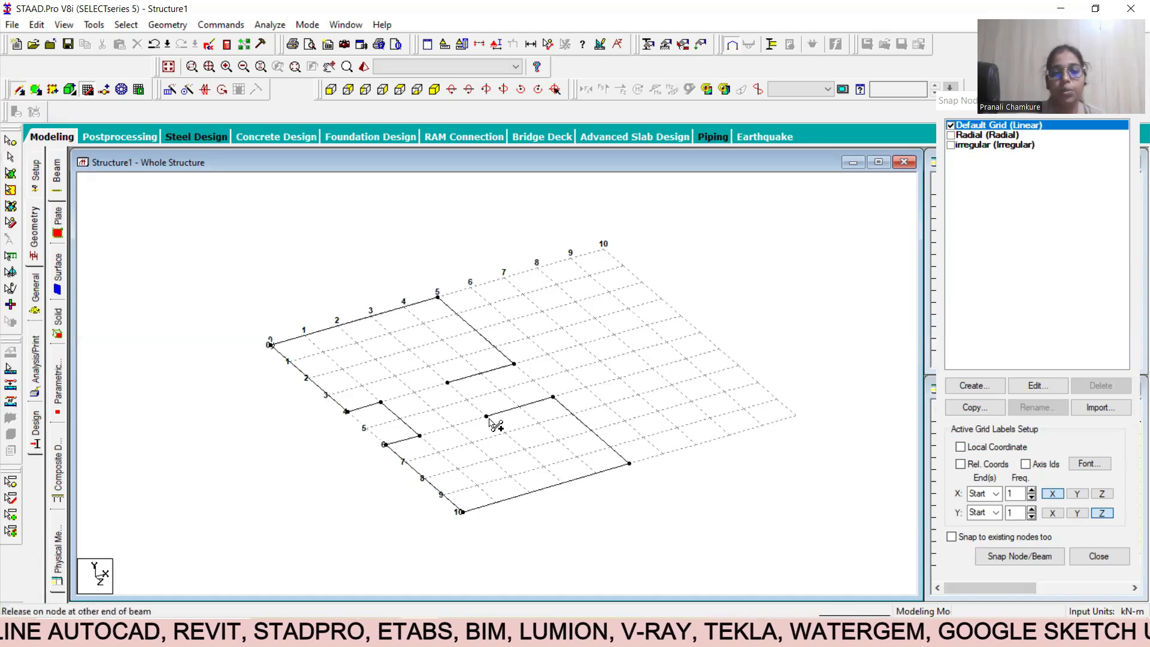
click(487, 416)
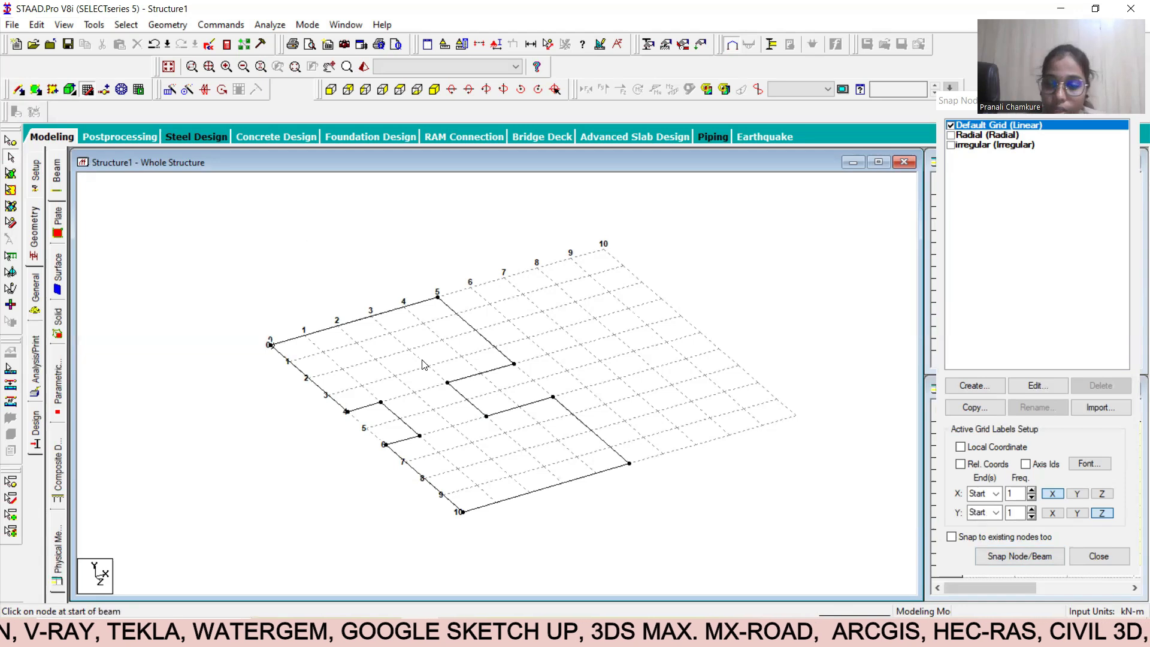
Step: Draw a snap beam chain in X,Z grid coordinates from (7,3) through (8,2), (8,3), (9,3), (9,5) and (9,6) to (9,8)
scroll(422, 364, up, 1)
click(1020, 556)
click(565, 322)
click(581, 293)
click(601, 310)
click(639, 300)
click(682, 337)
click(703, 356)
click(746, 393)
Step: Continue the chain through (7,8), (8,6), (7,5) and (7,4), close it at (7,3), and leave the snap tool
click(672, 414)
click(666, 366)
click(608, 359)
click(586, 340)
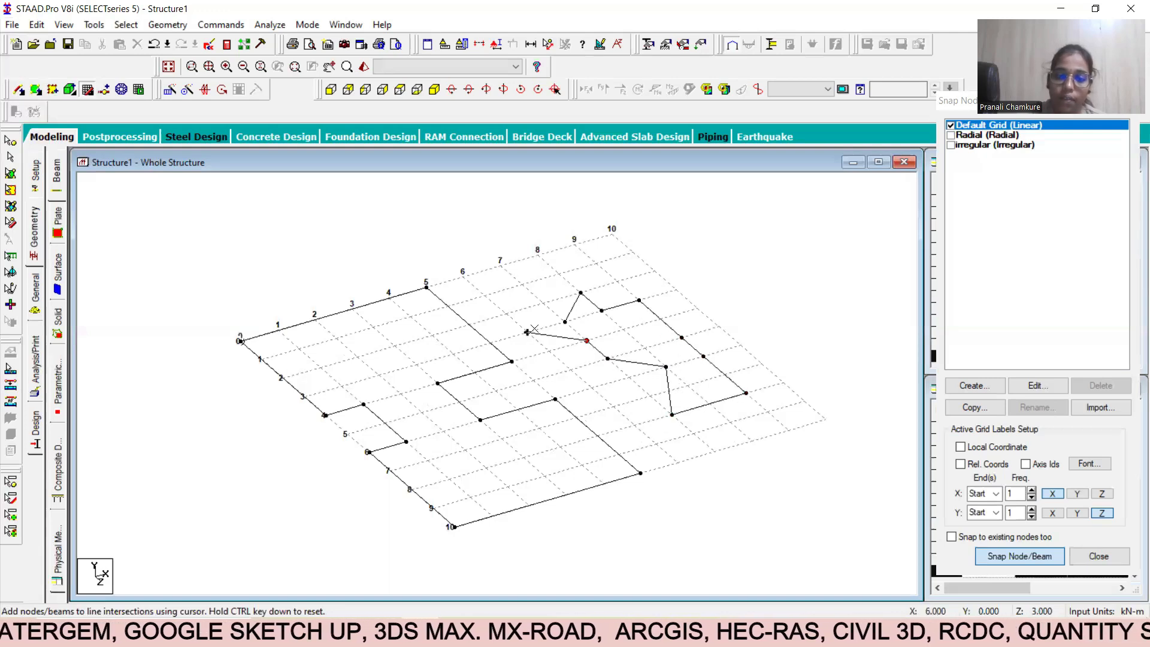
click(565, 322)
right_click(562, 325)
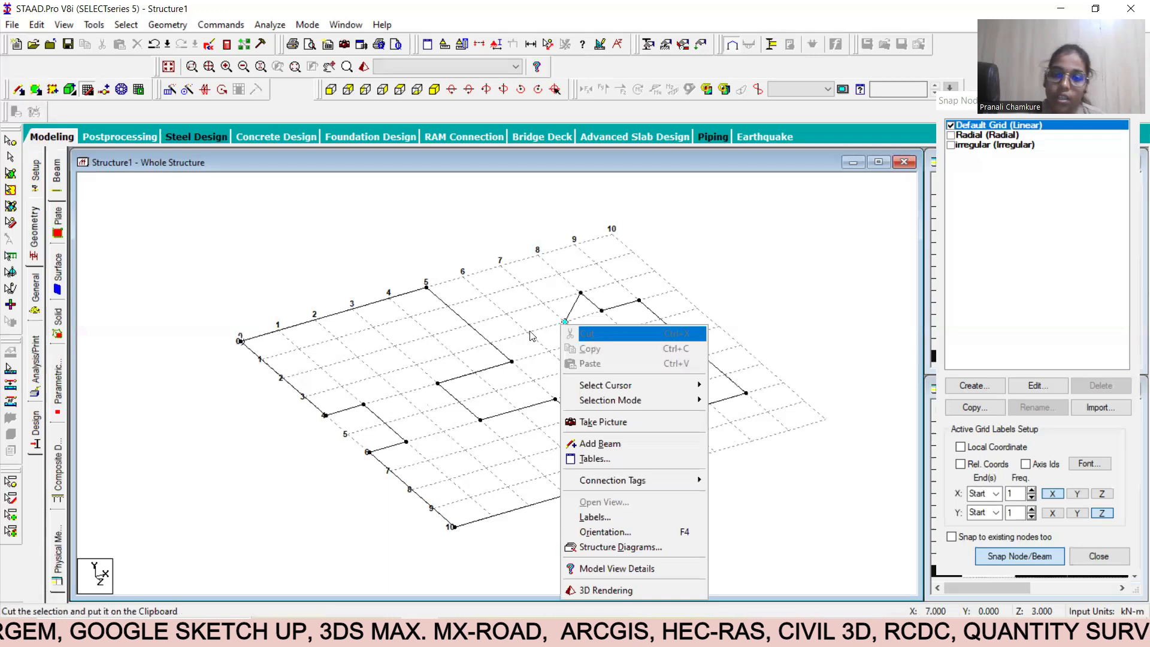
click(490, 321)
key(Escape)
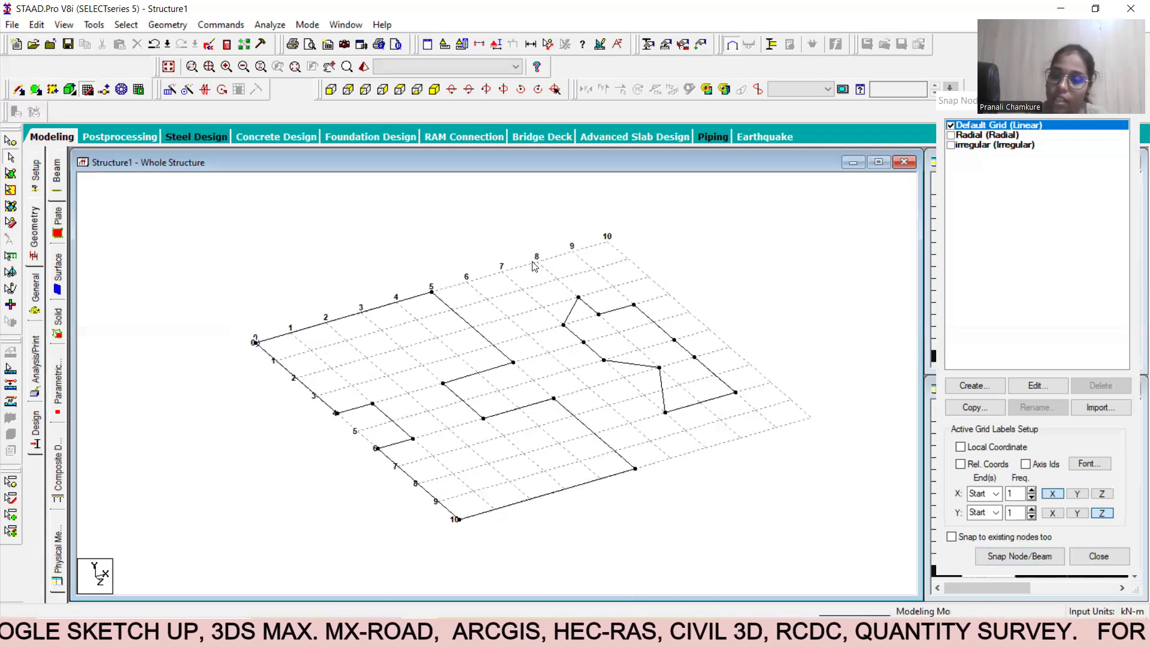
Step: Window-select most of the drawn beams and delete them together with their orphan nodes
scroll(535, 267, up, 1)
click(1028, 562)
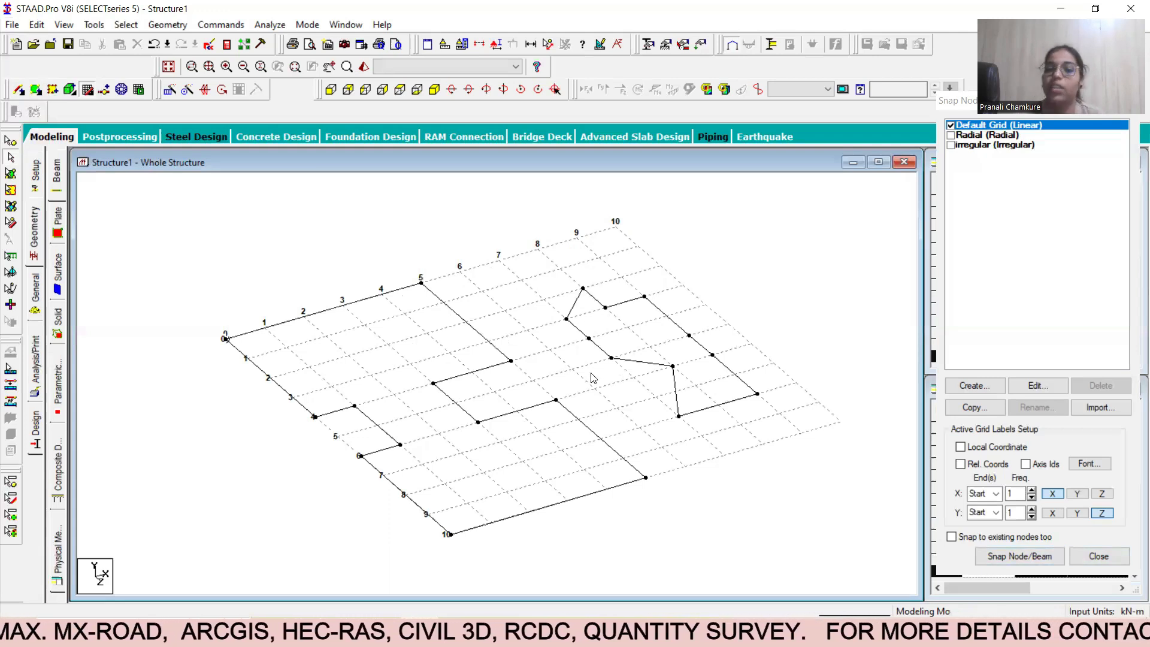
drag(801, 459, 270, 277)
drag(357, 586, 764, 230)
key(Delete)
click(640, 353)
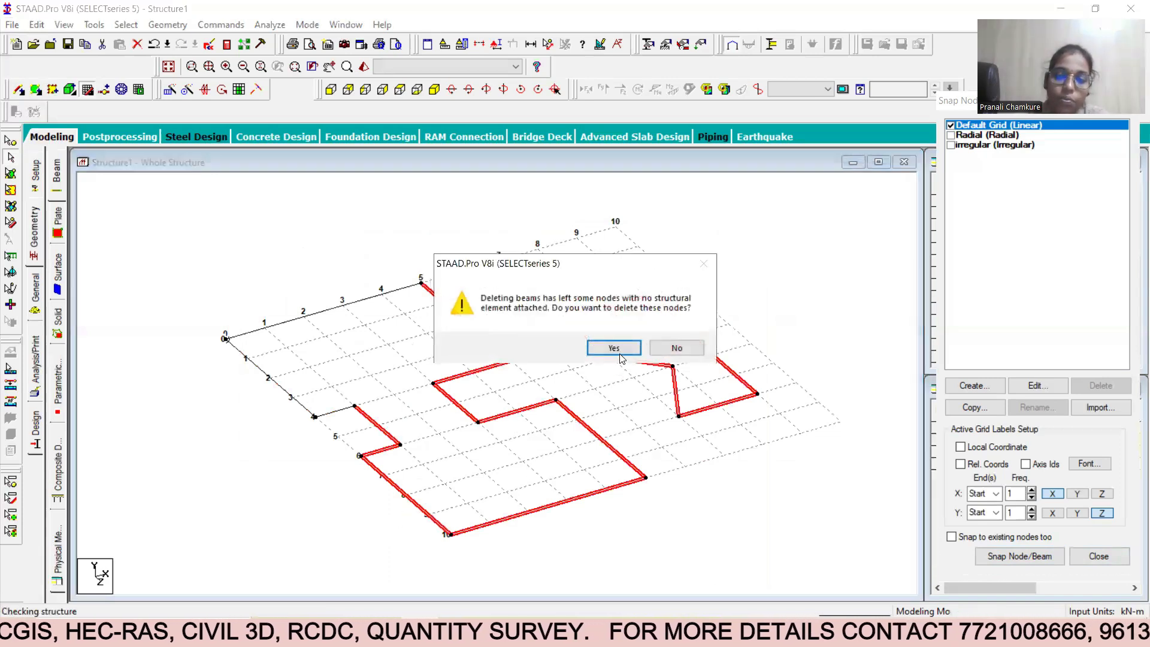
click(619, 356)
Step: Window-select the remaining beams, delete them with their orphan nodes, and close the Snap Node/Beam grid
drag(154, 278, 624, 527)
key(Delete)
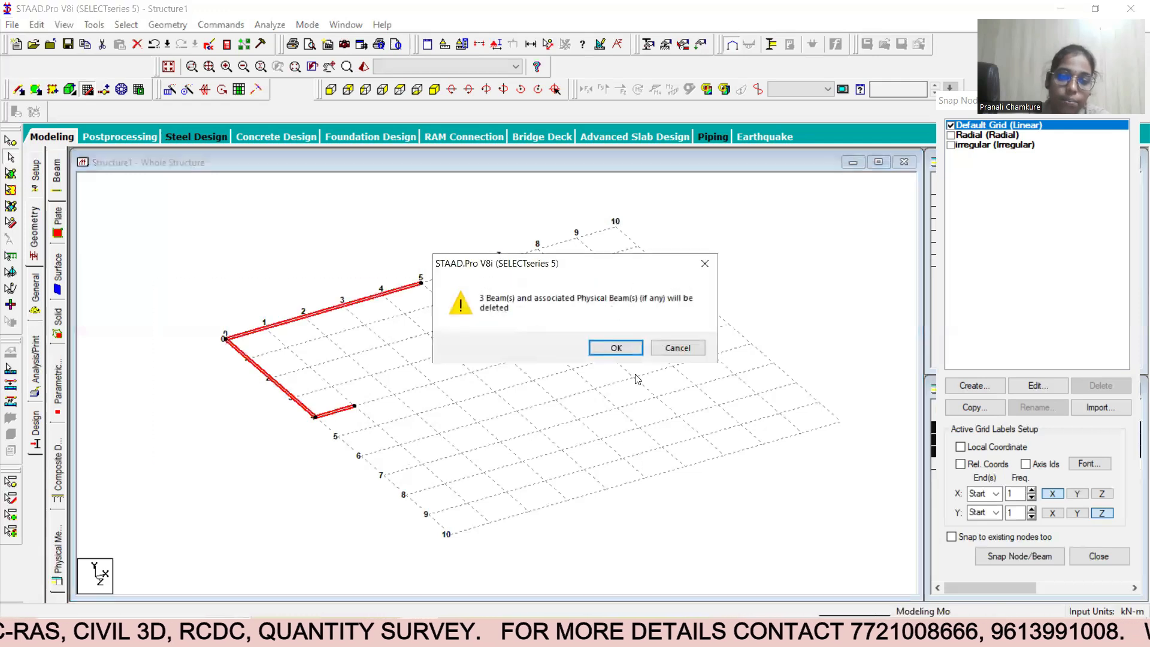
click(613, 354)
click(620, 353)
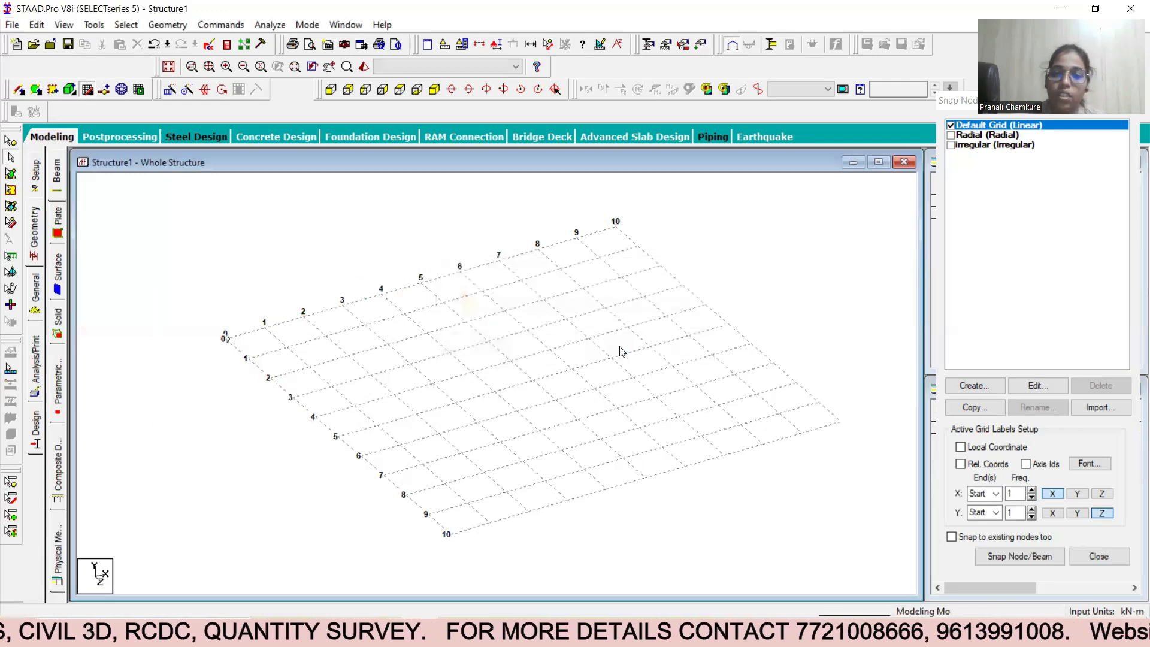
drag(961, 109, 950, 169)
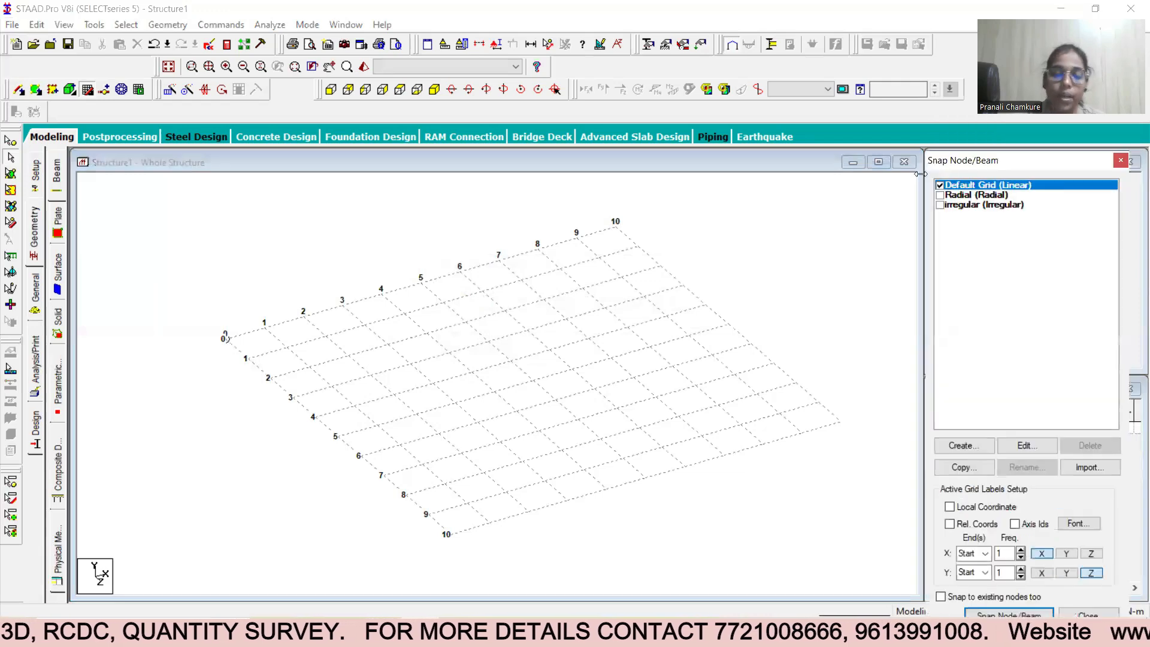
click(93, 91)
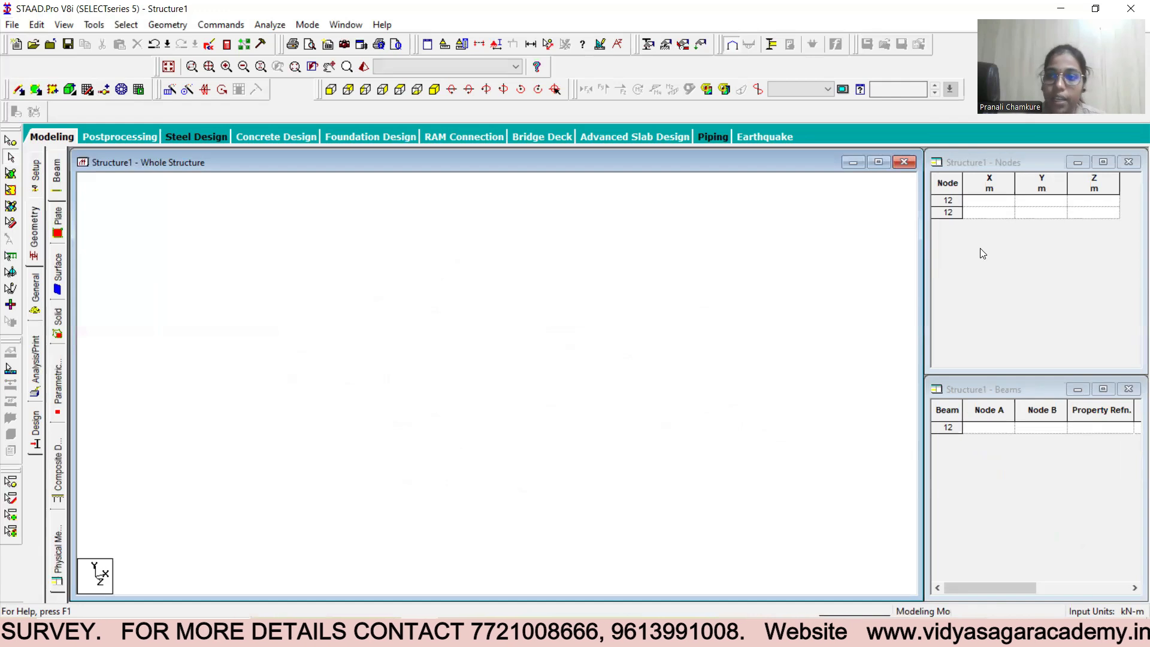
Step: Enter node 1 at X 0, Y 0, Z 0 and node 2 at X 3, Y 0, Z 0 in the node table
click(992, 202)
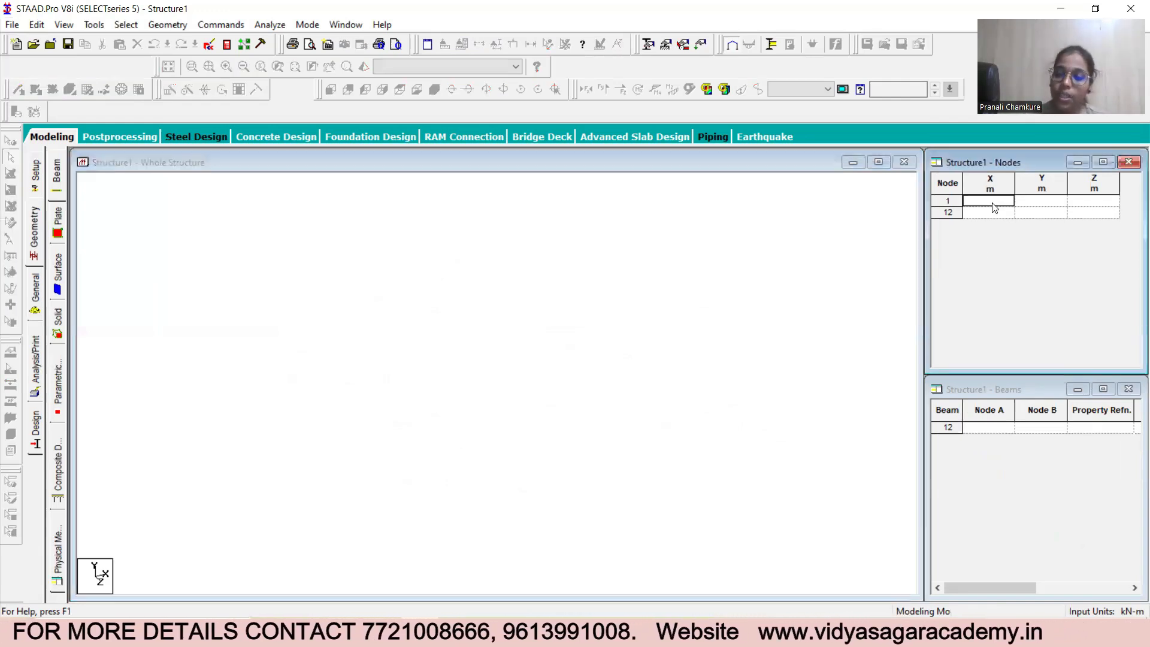
text(0)
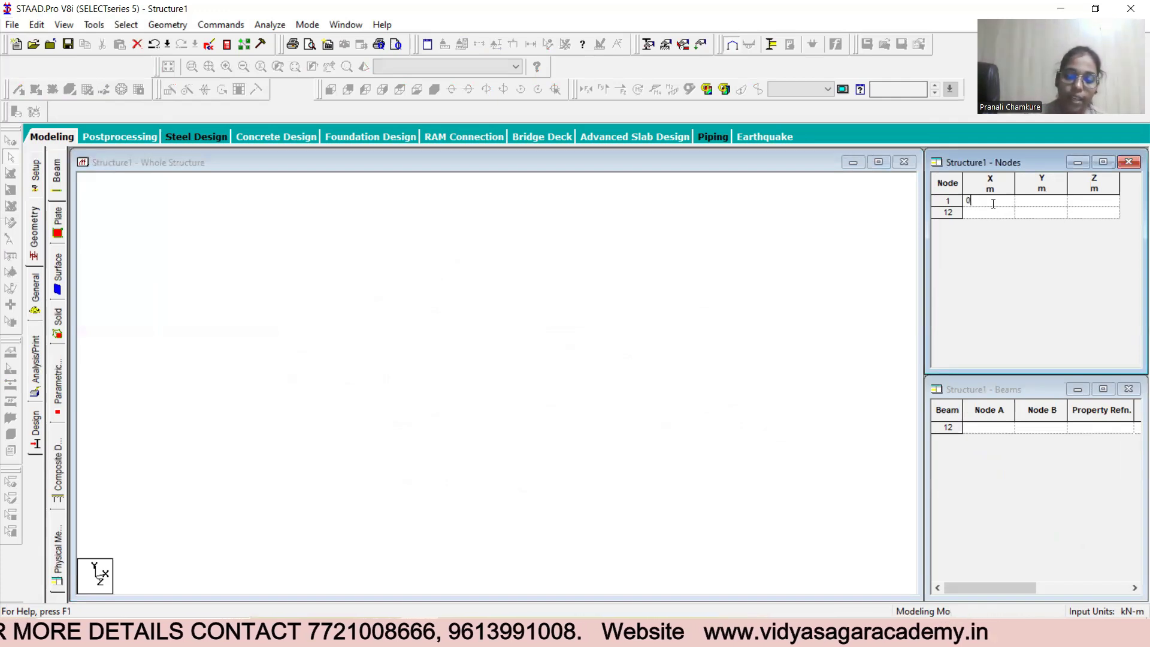
key(Return)
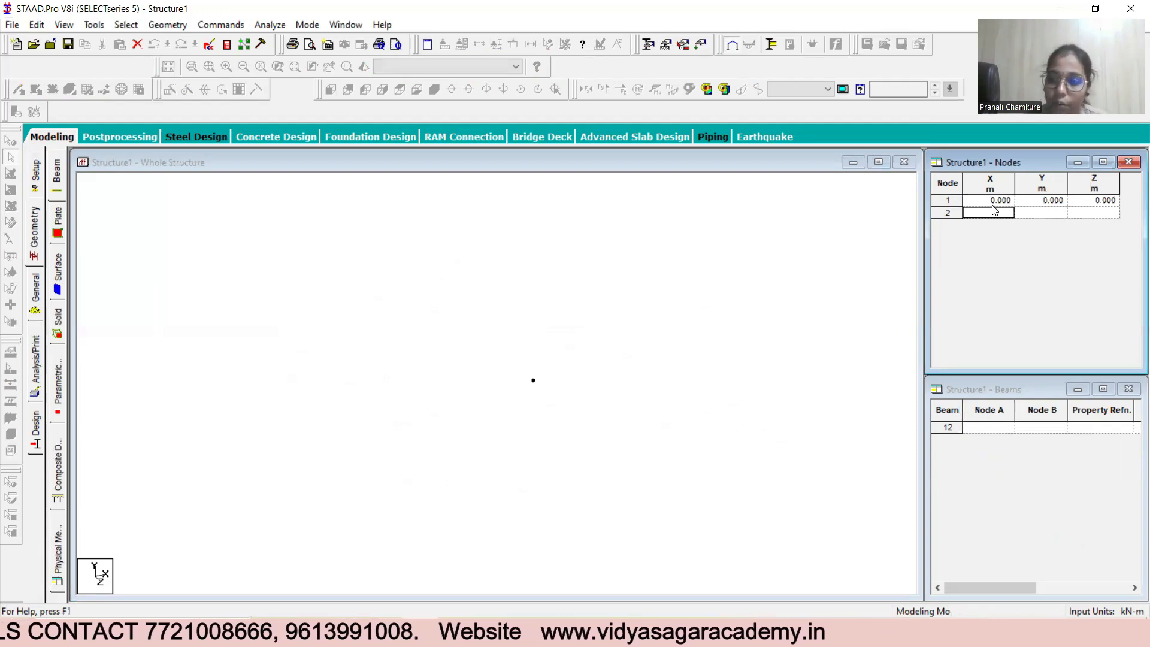
text(3)
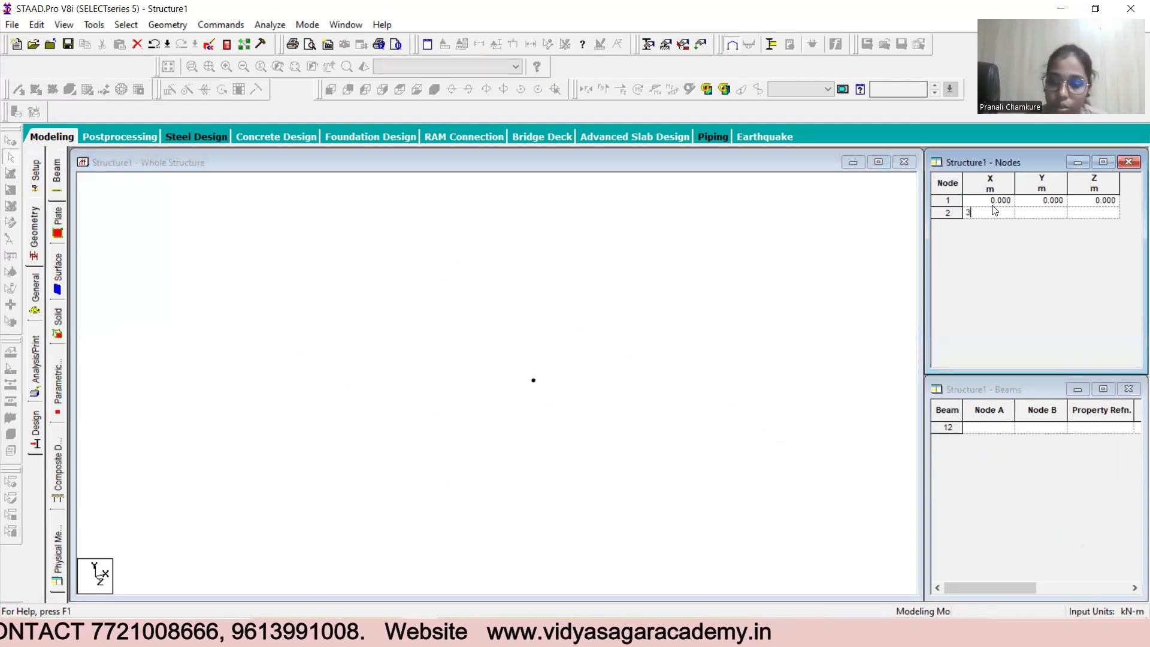
key(Return)
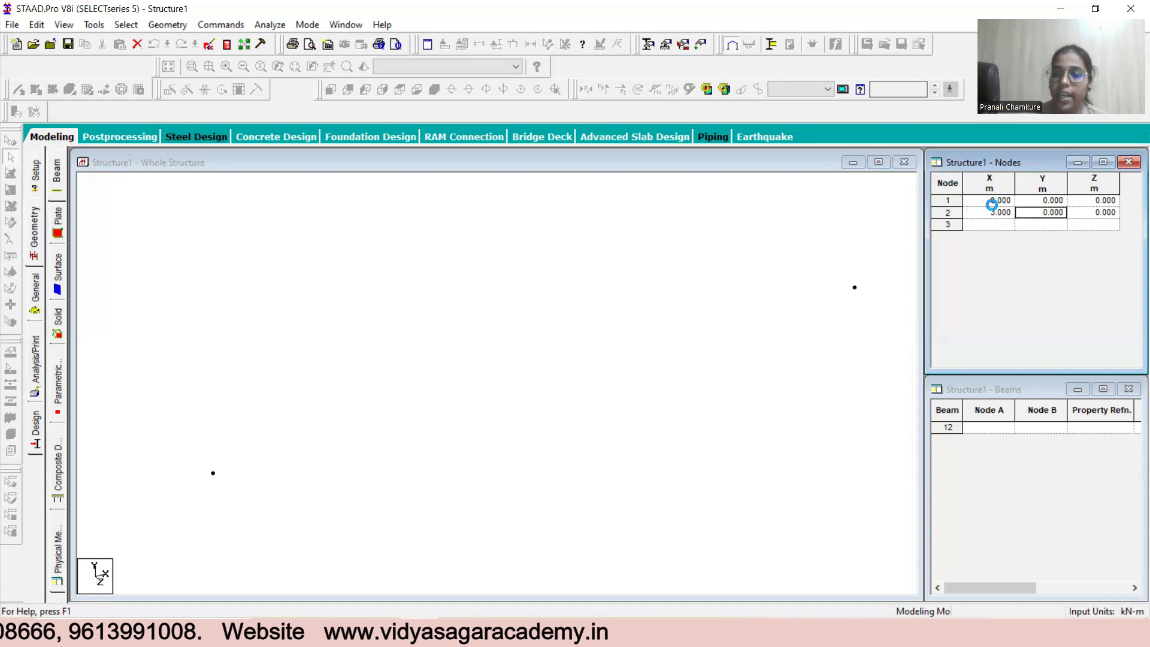
Step: Try a Z coordinate of 5 m for node 2, and set it back to 0
click(1100, 214)
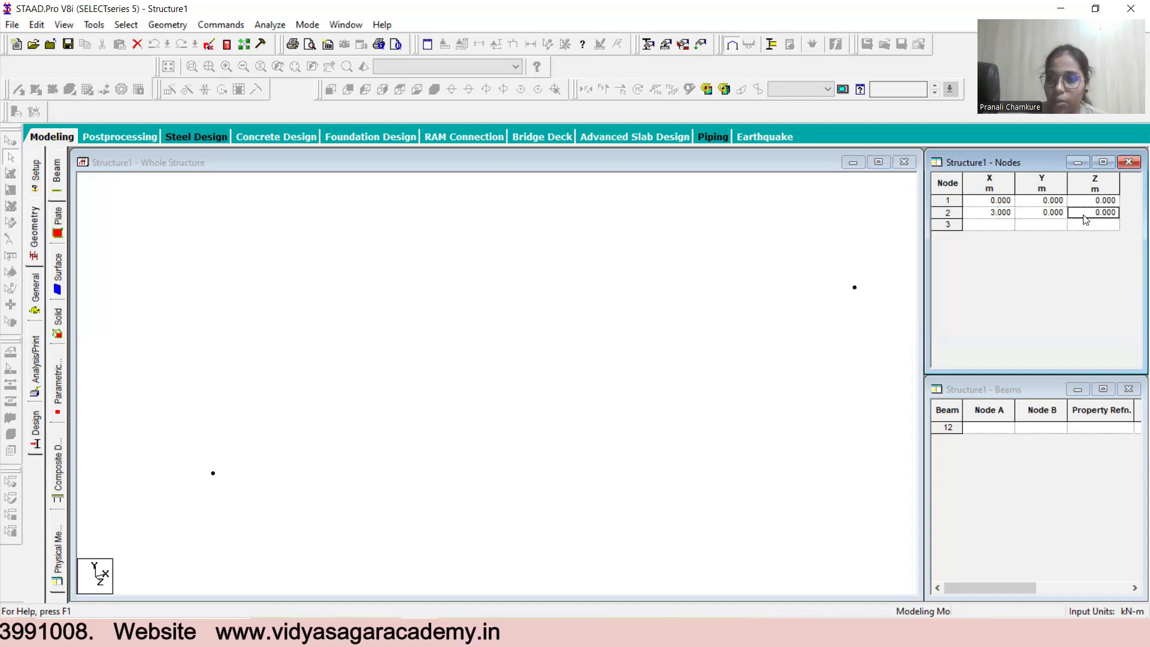
text(5)
key(Return)
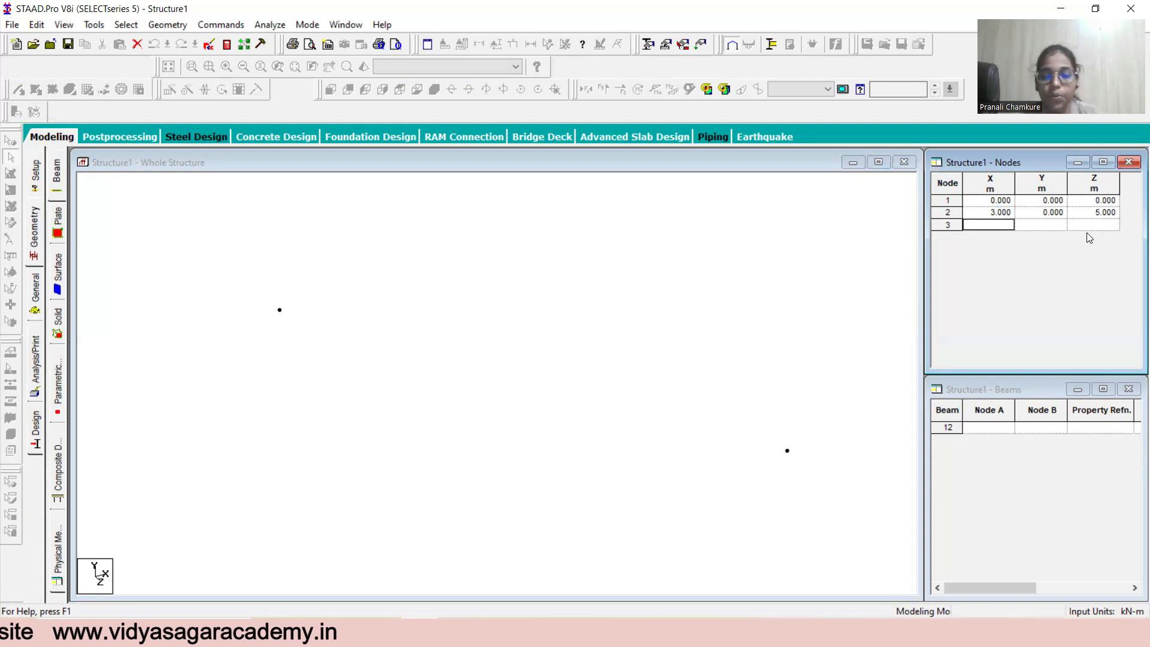
click(1097, 216)
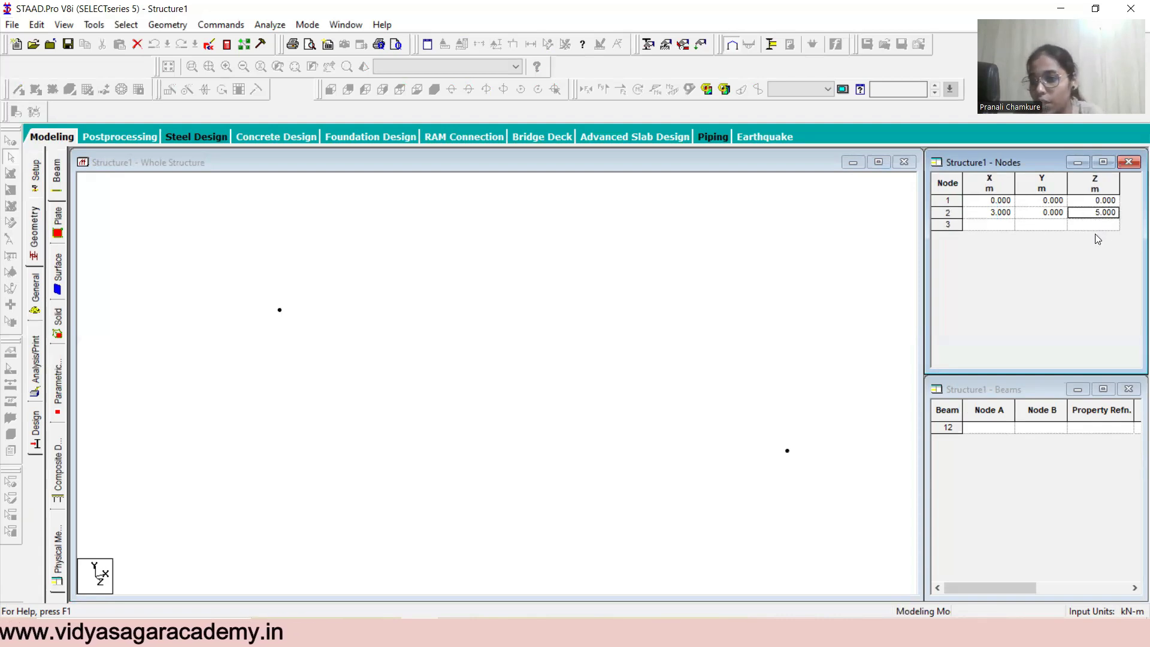
text(0)
Step: Add node 3 at X 3, Y 0, Z 5 and node 4 at X 0, Y 0, Z 5, declining the auto save
click(999, 226)
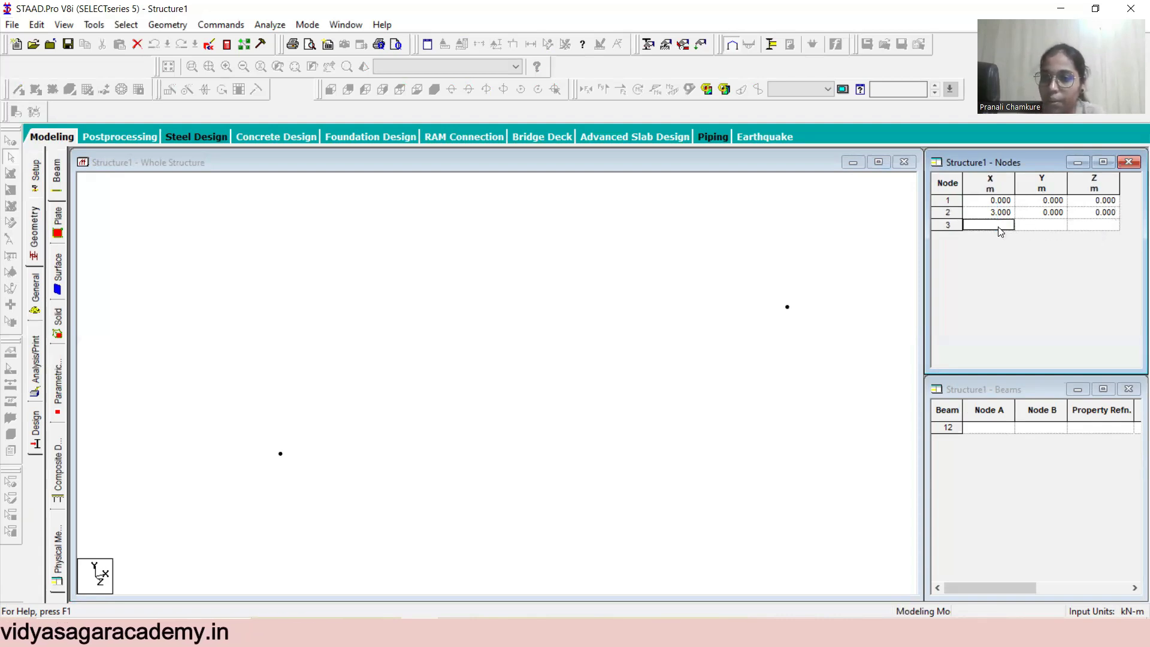
text(3)
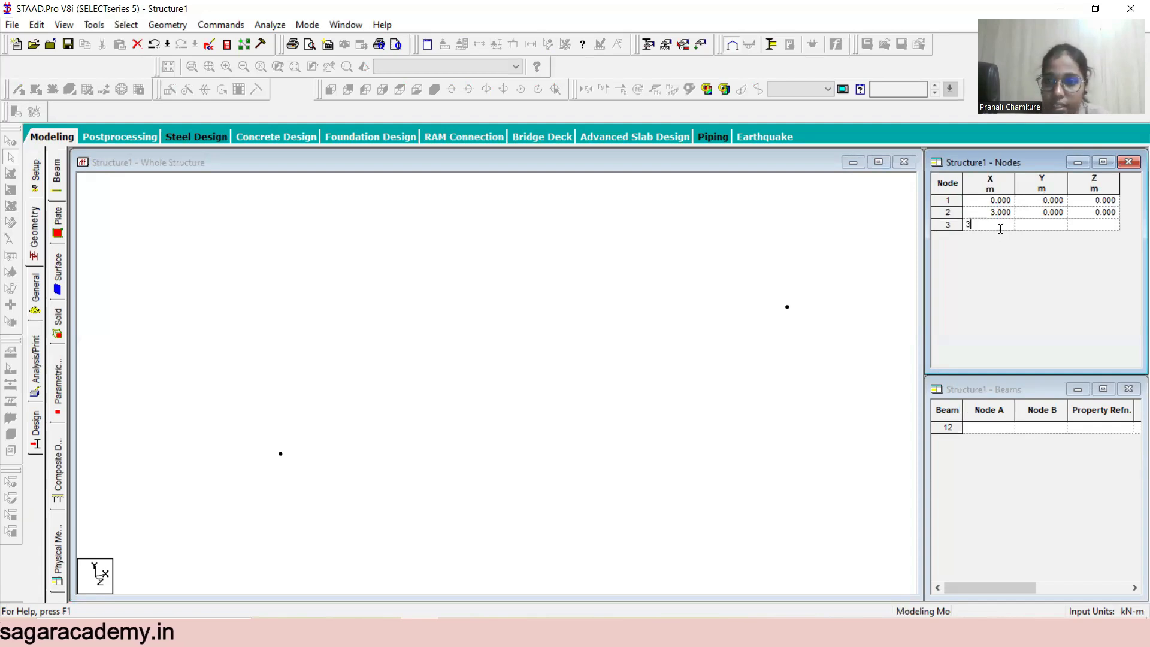
click(1091, 227)
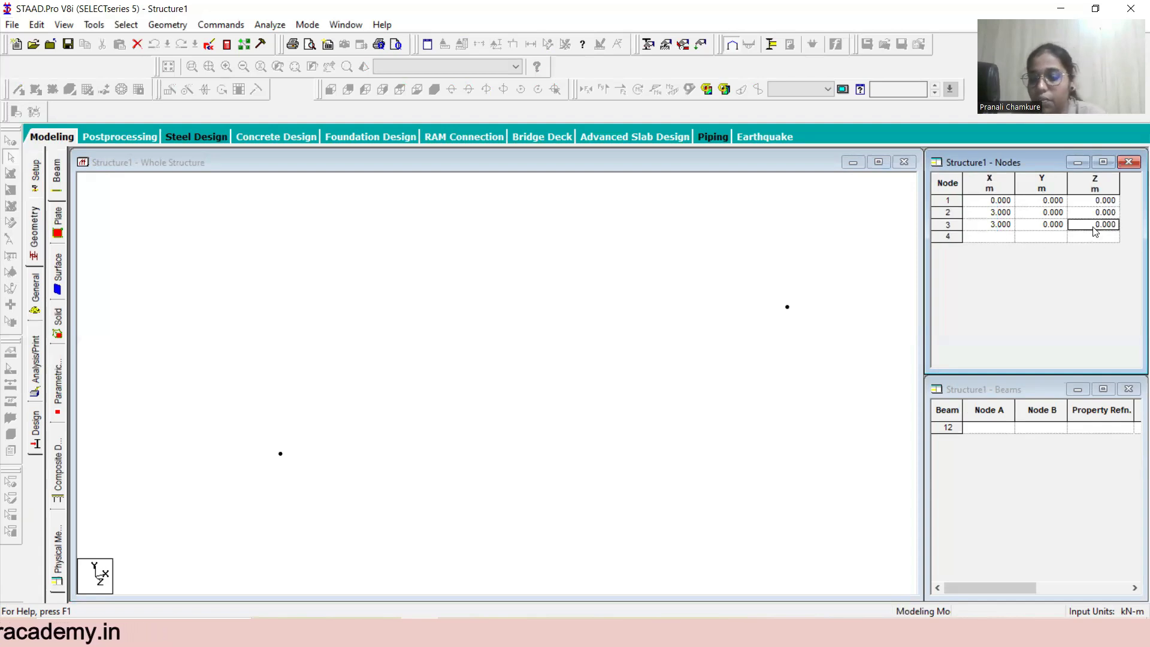
text(5)
key(Return)
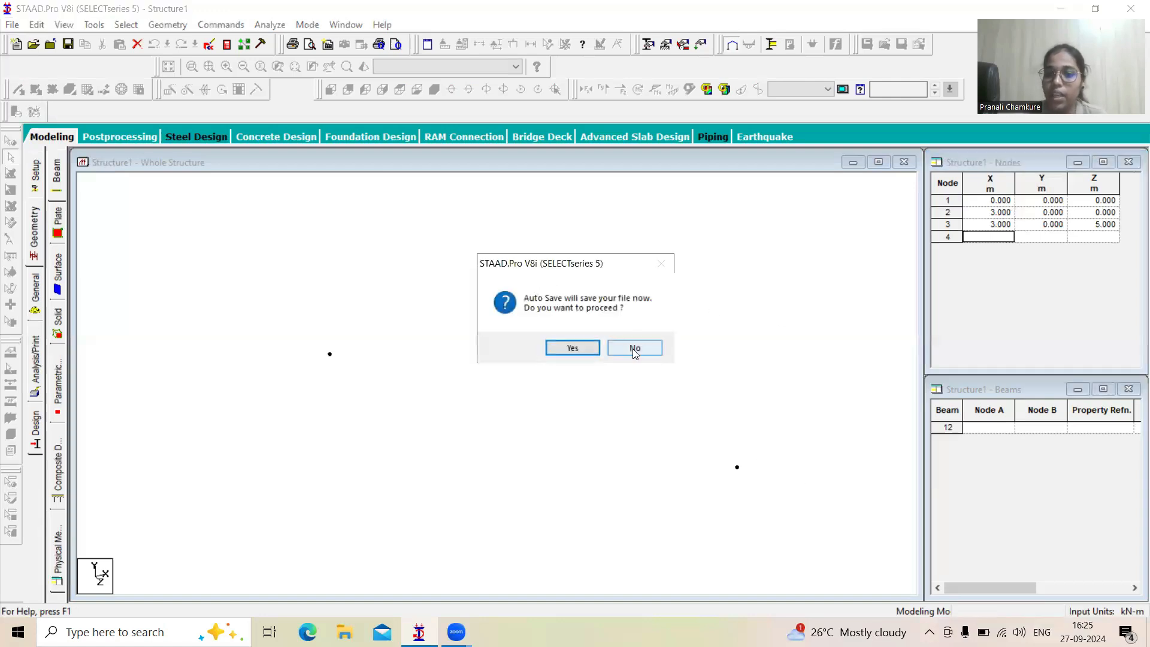
click(635, 348)
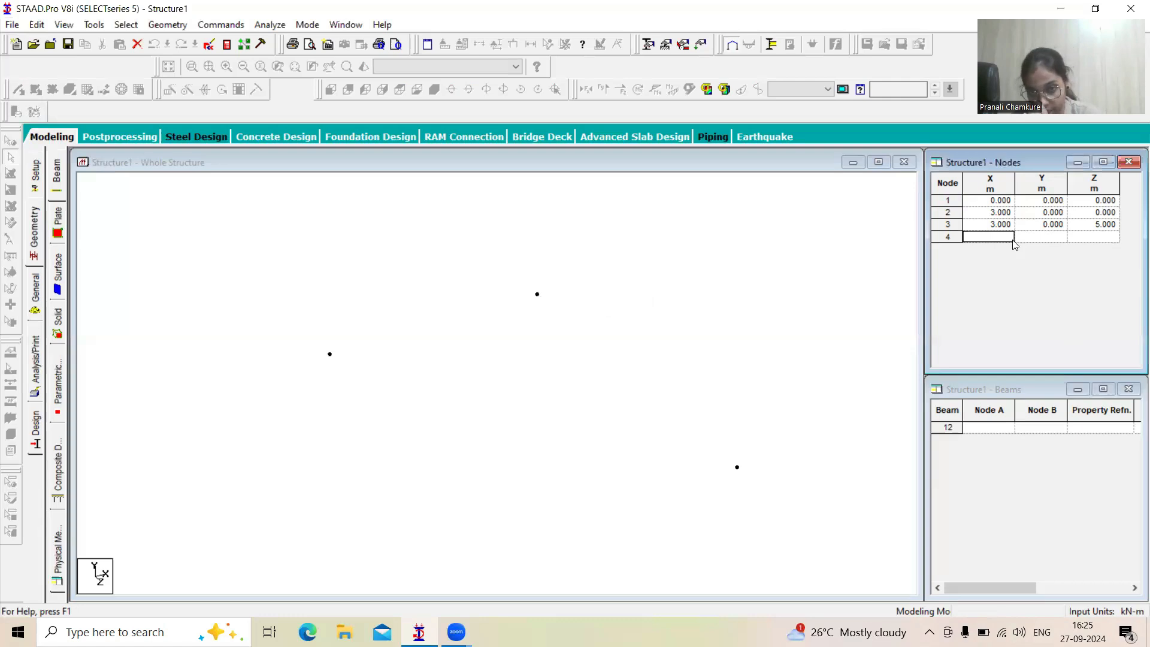
click(1106, 239)
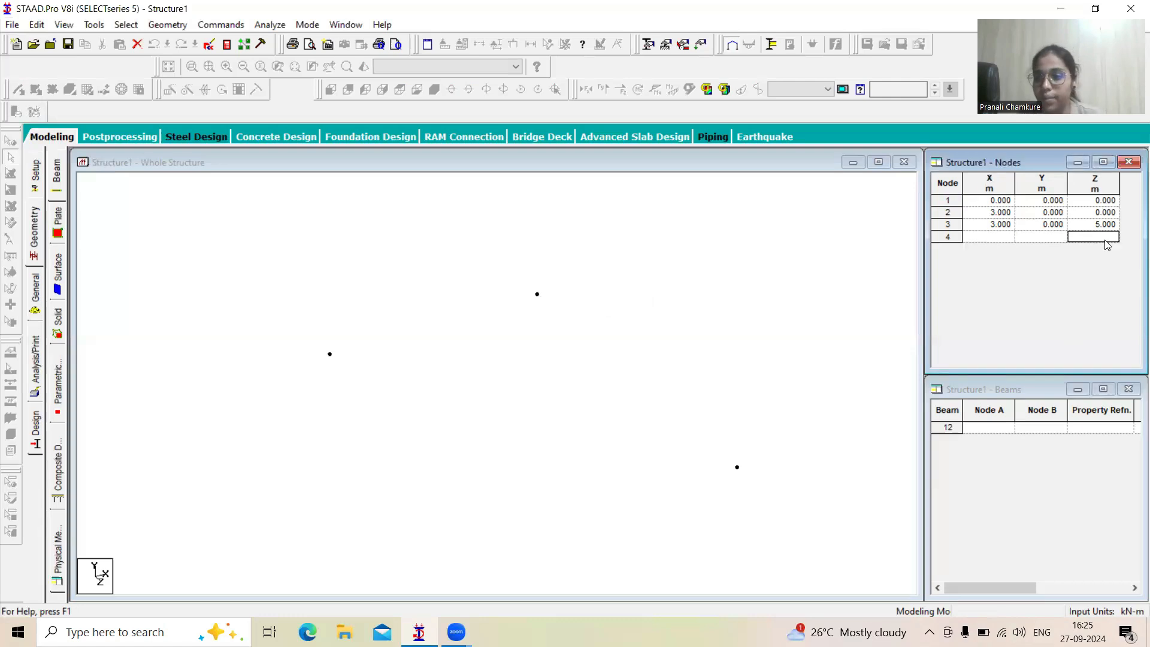
text(5)
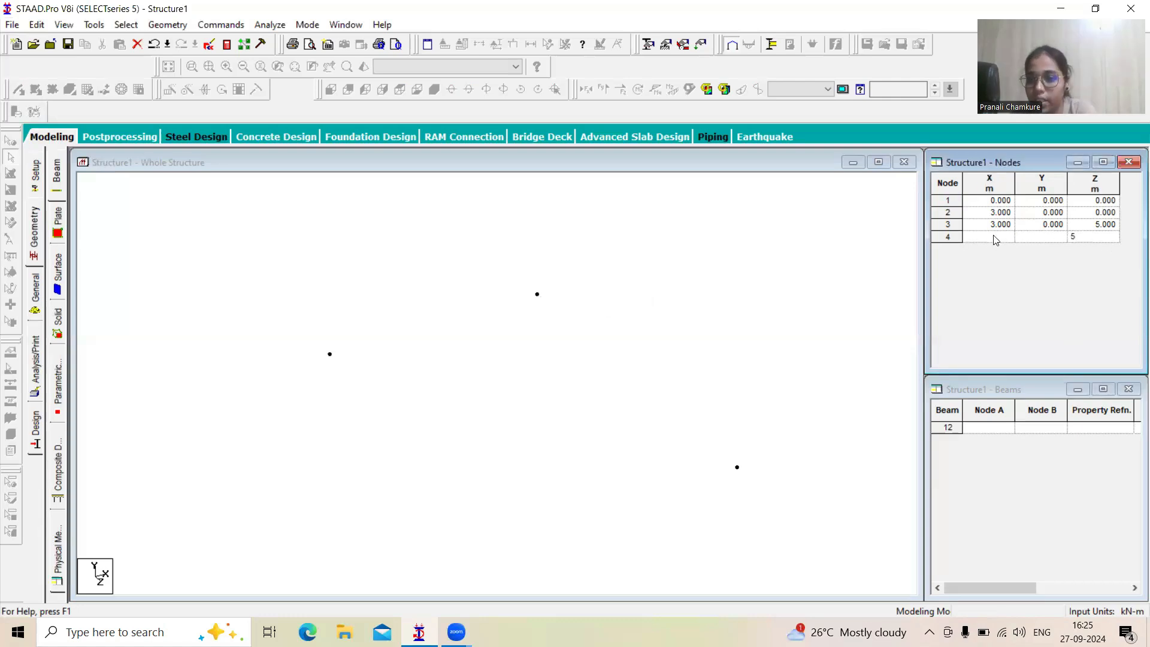
click(996, 238)
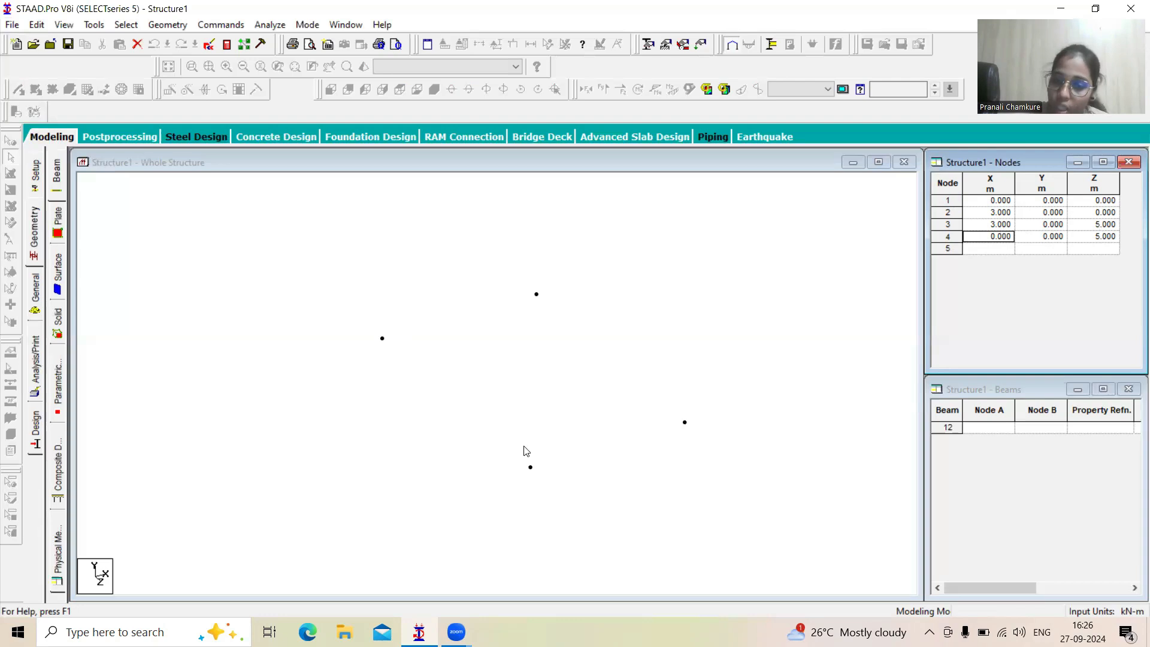
Step: Connect nodes 1, 2, 3 and 4 in order with Add Beams and close the rectangle back at node 1
click(685, 423)
click(409, 299)
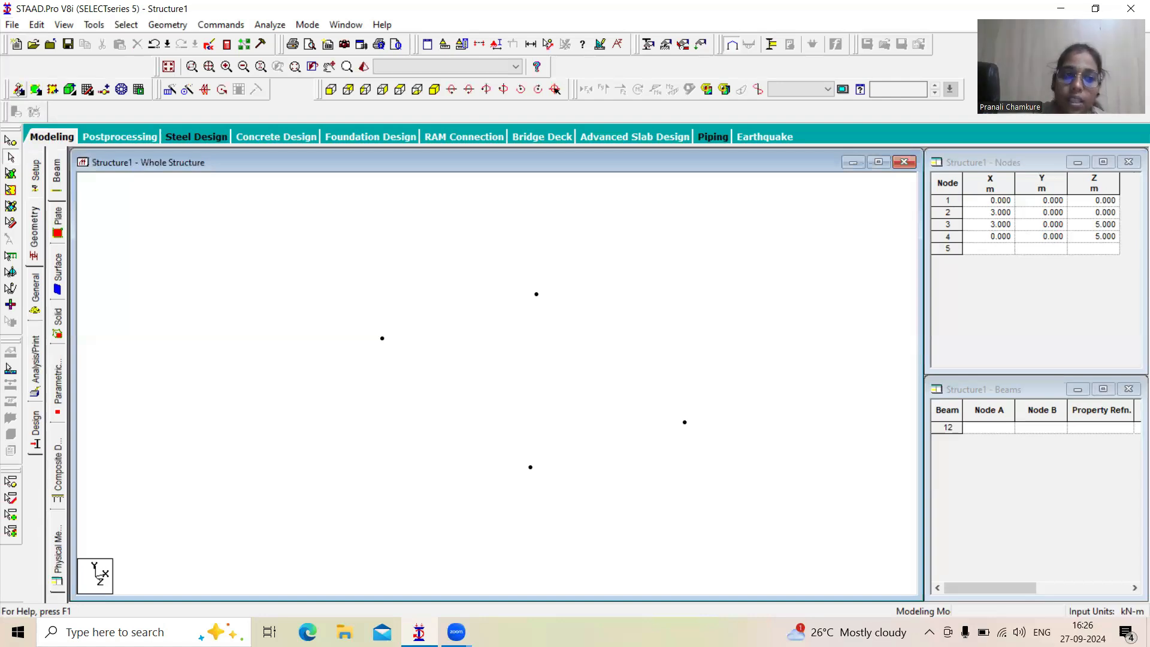
click(18, 90)
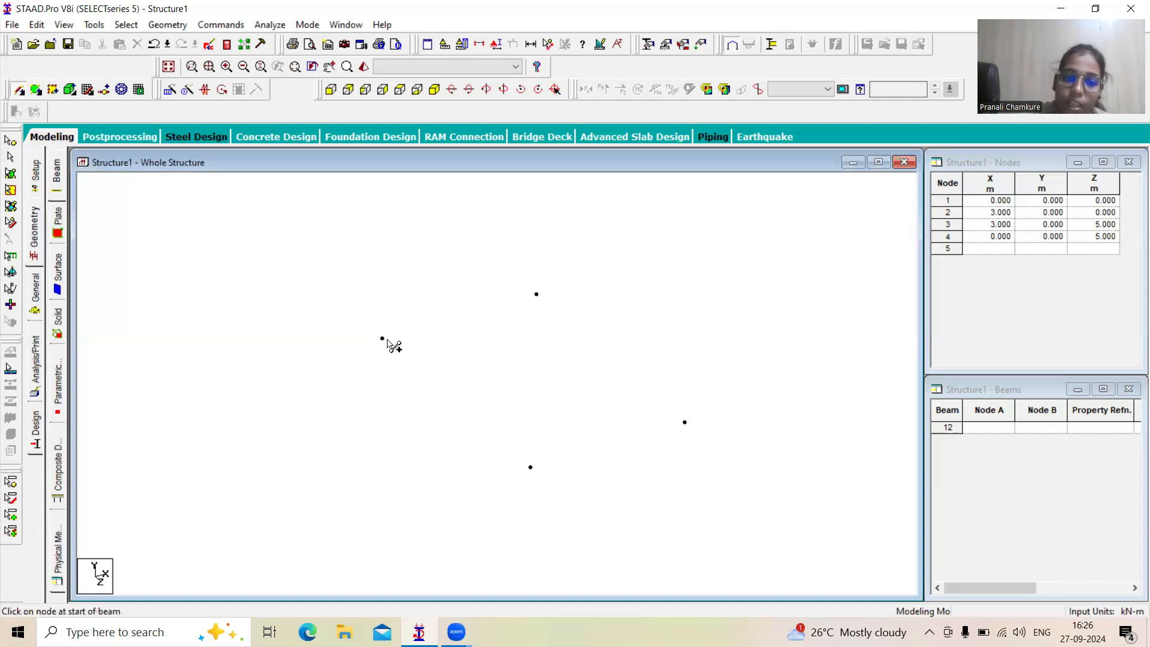
mouse_move(382, 339)
mouse_down()
mouse_move(538, 293)
mouse_move(684, 423)
mouse_move(531, 468)
mouse_move(382, 337)
mouse_up()
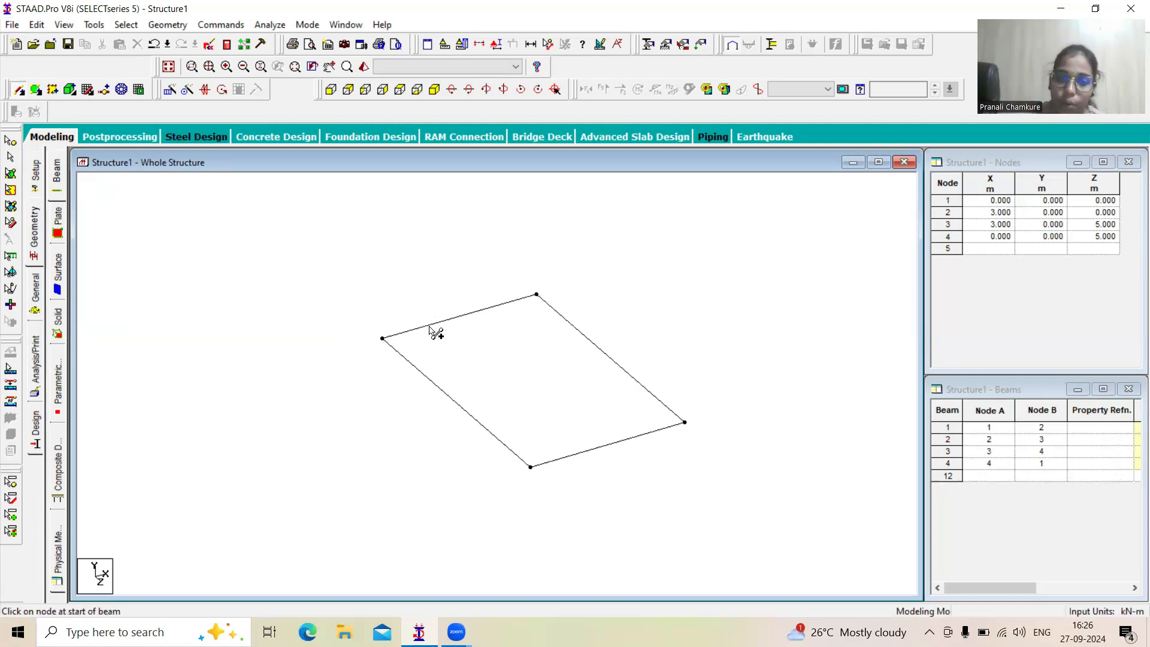
Step: Add node 5 at X 7, Y 0, Z 0 and node 6 at X 7, Y 0, Z 4 in the node table
click(1001, 249)
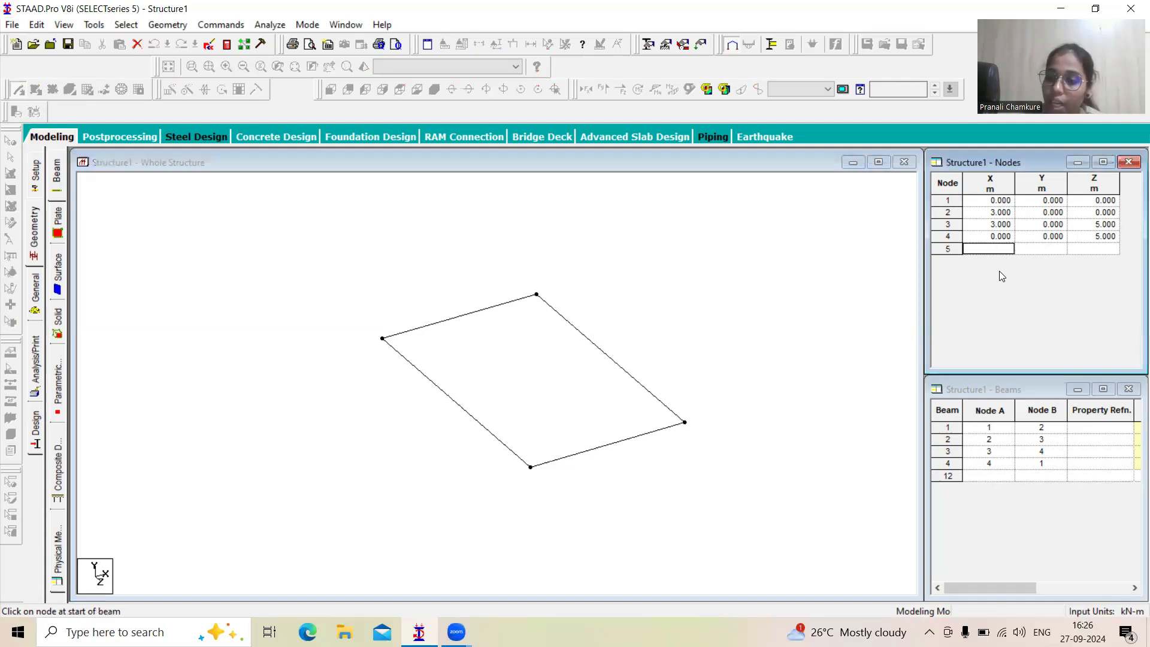
text(7)
key(Tab)
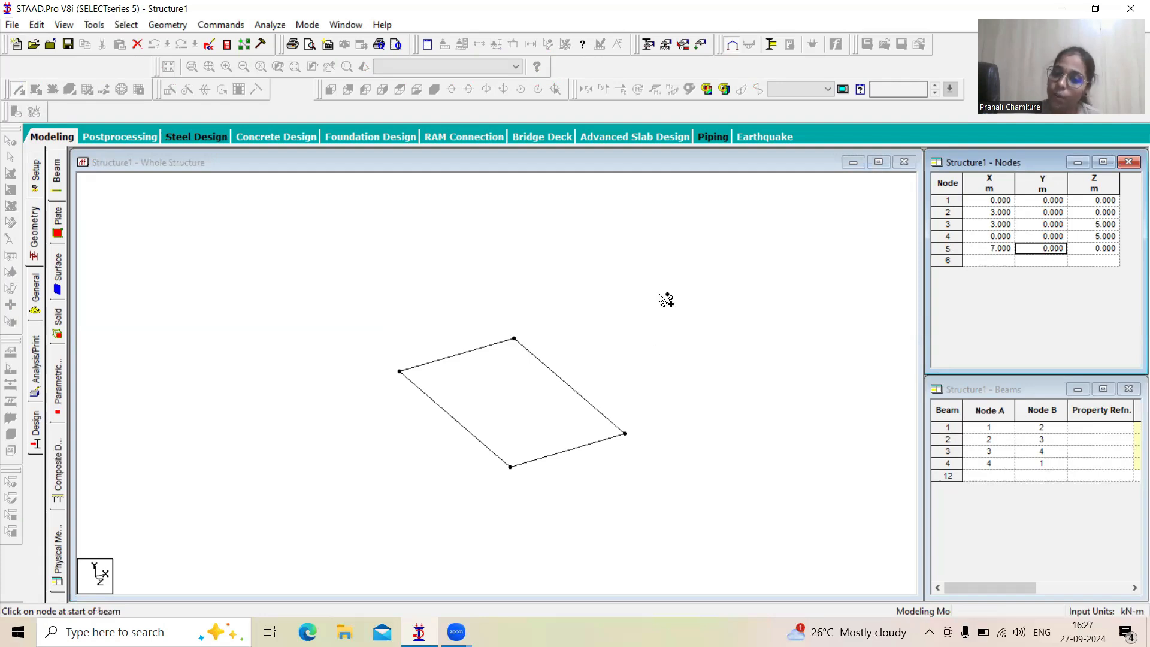
click(990, 262)
text(7)
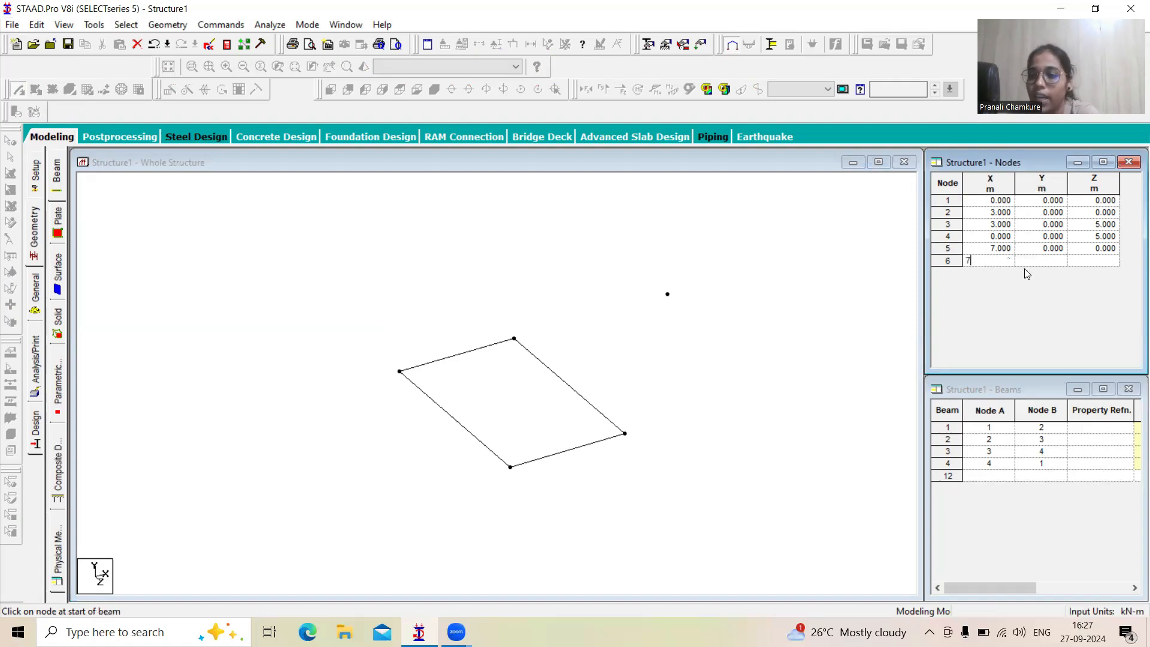
click(1096, 266)
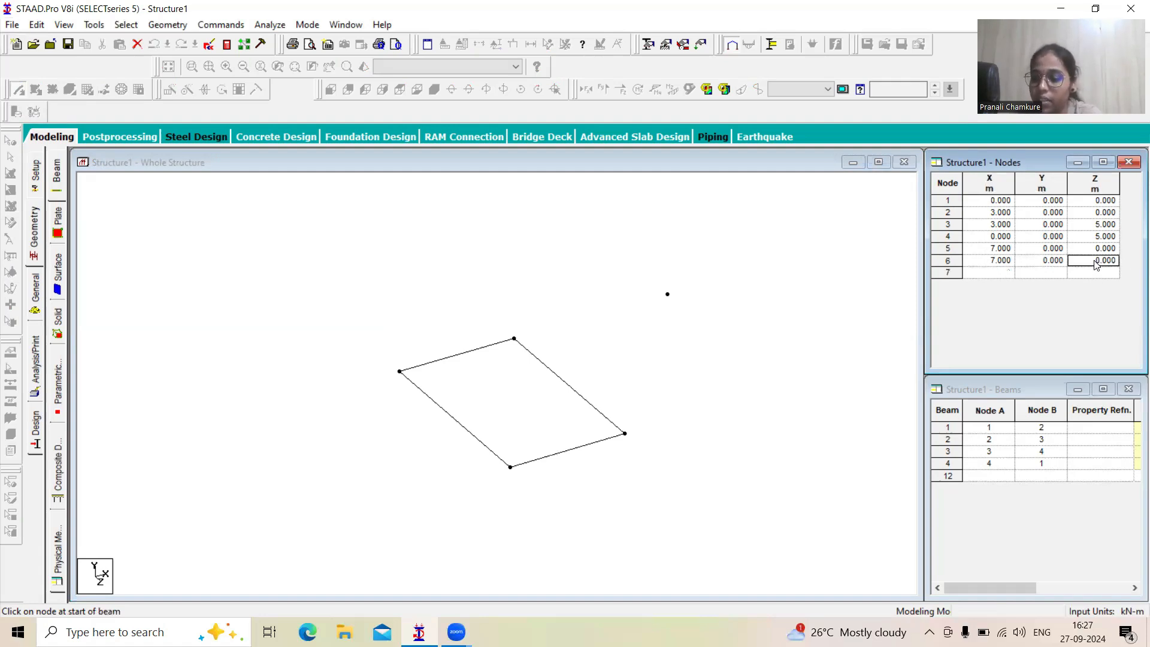
text(4)
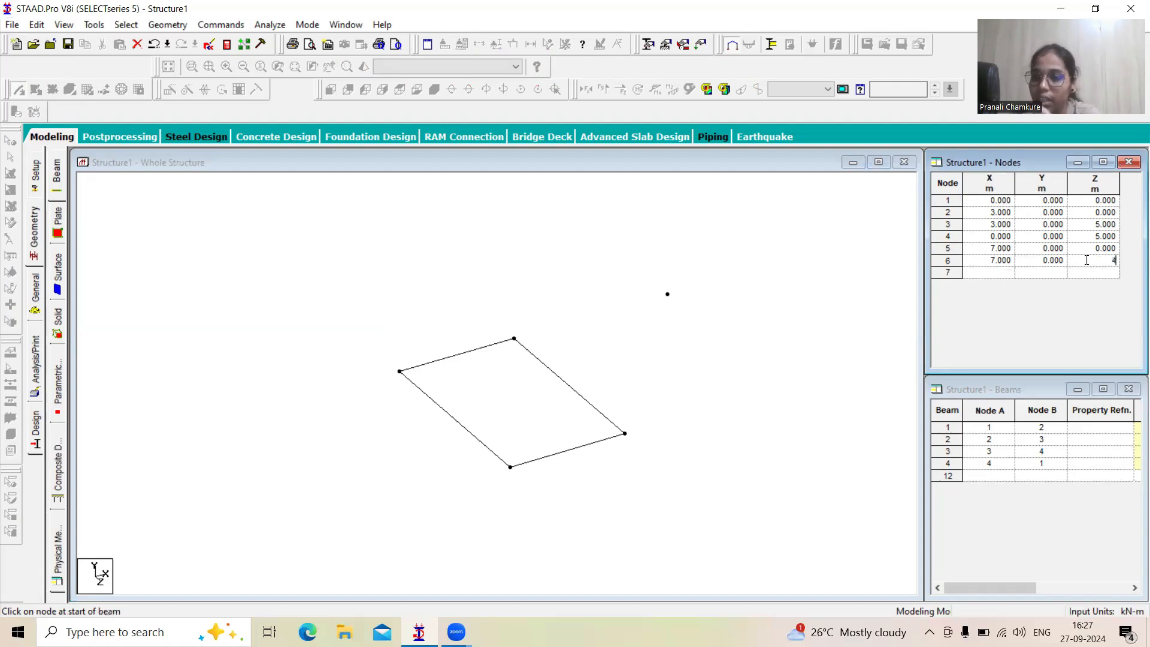
key(Return)
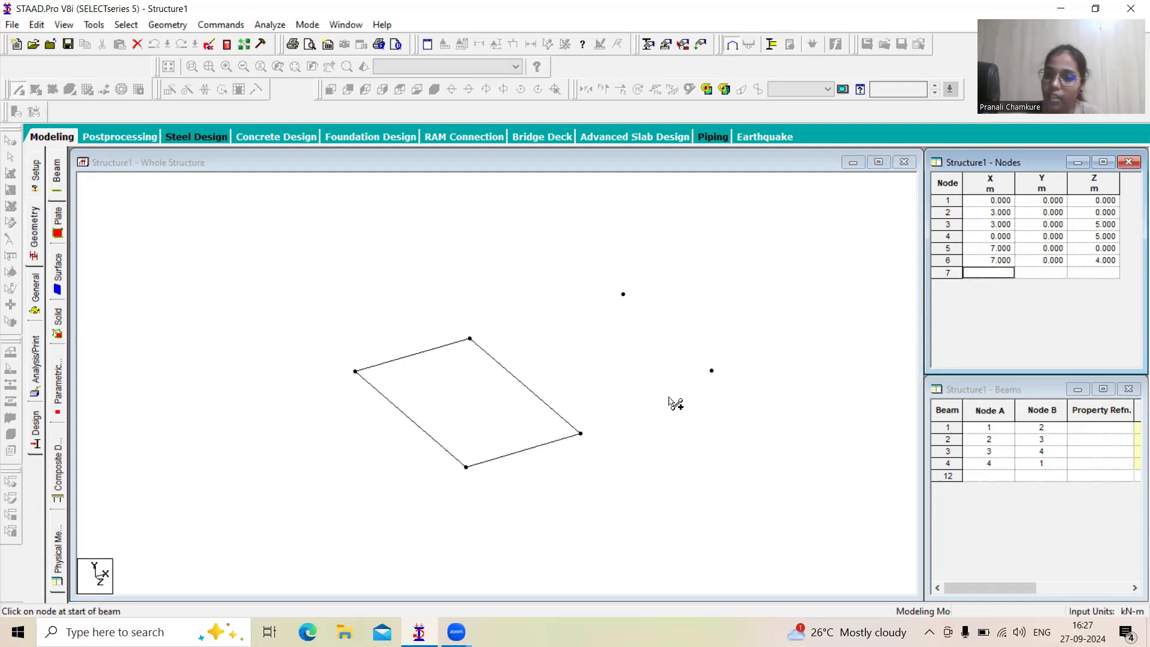
Step: Draw beams from node 2 to node 5 and on to node 6, and extend the chain to the beam between nodes 2 and 3
click(157, 223)
drag(470, 340, 559, 418)
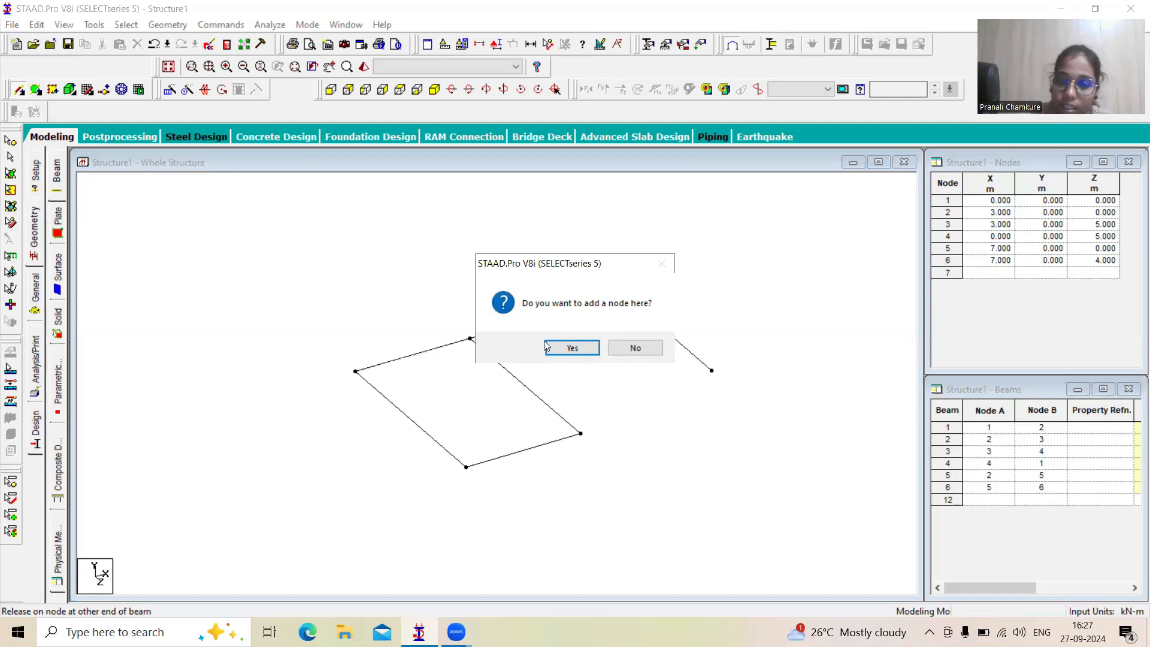
Step: Try inserting one evenly spaced node (n = 1) into the beam between nodes 2 and 3, and undo the insertion
click(570, 349)
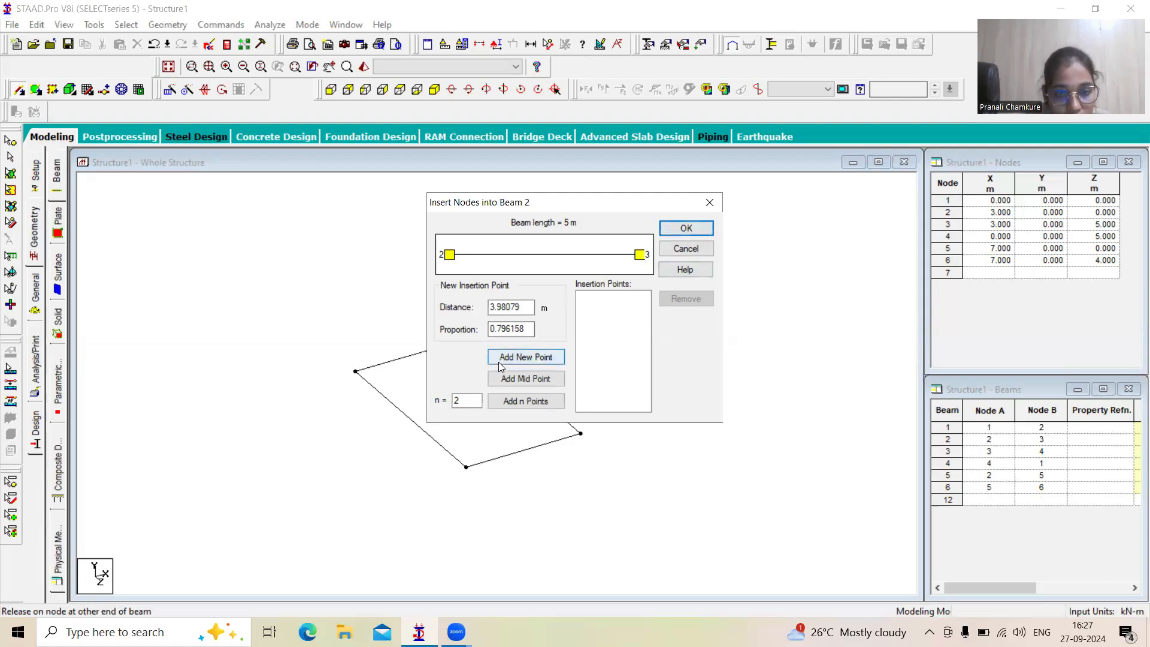
drag(467, 401, 441, 404)
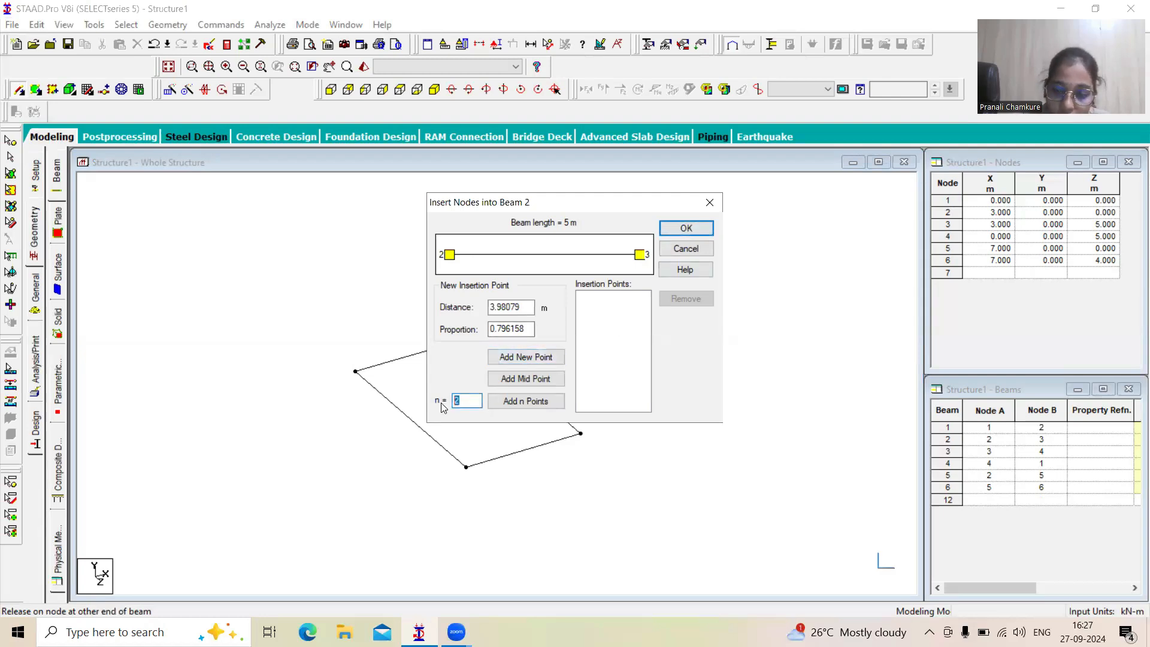
text(1)
click(525, 400)
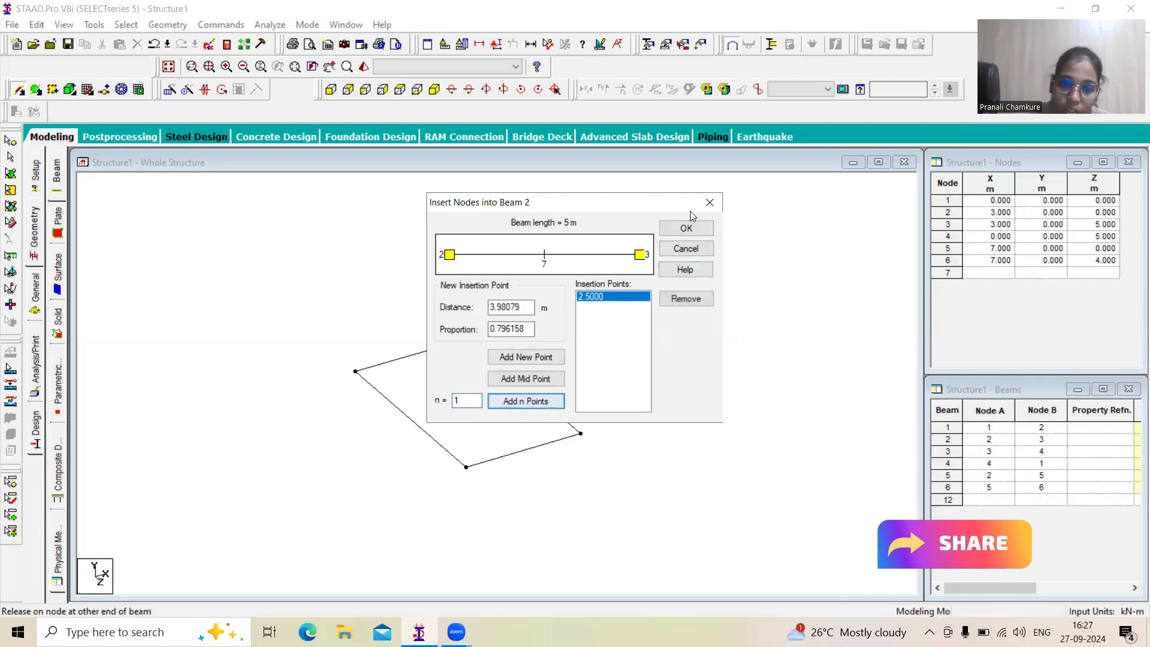
click(687, 231)
drag(541, 359, 606, 411)
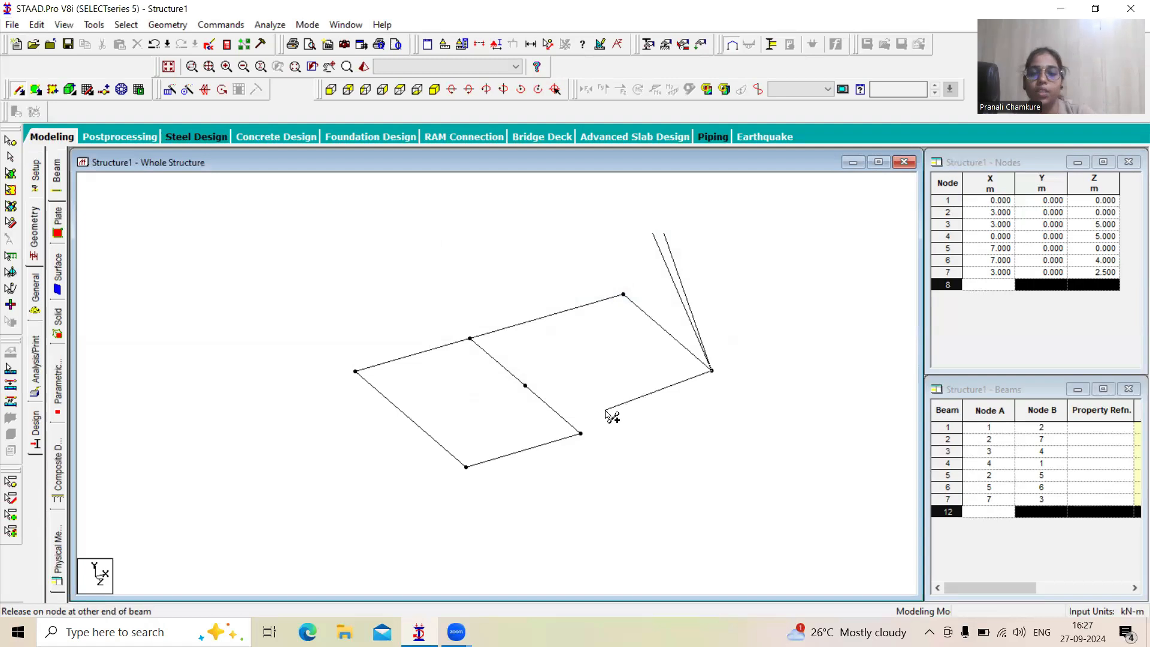
key(ctrl+z)
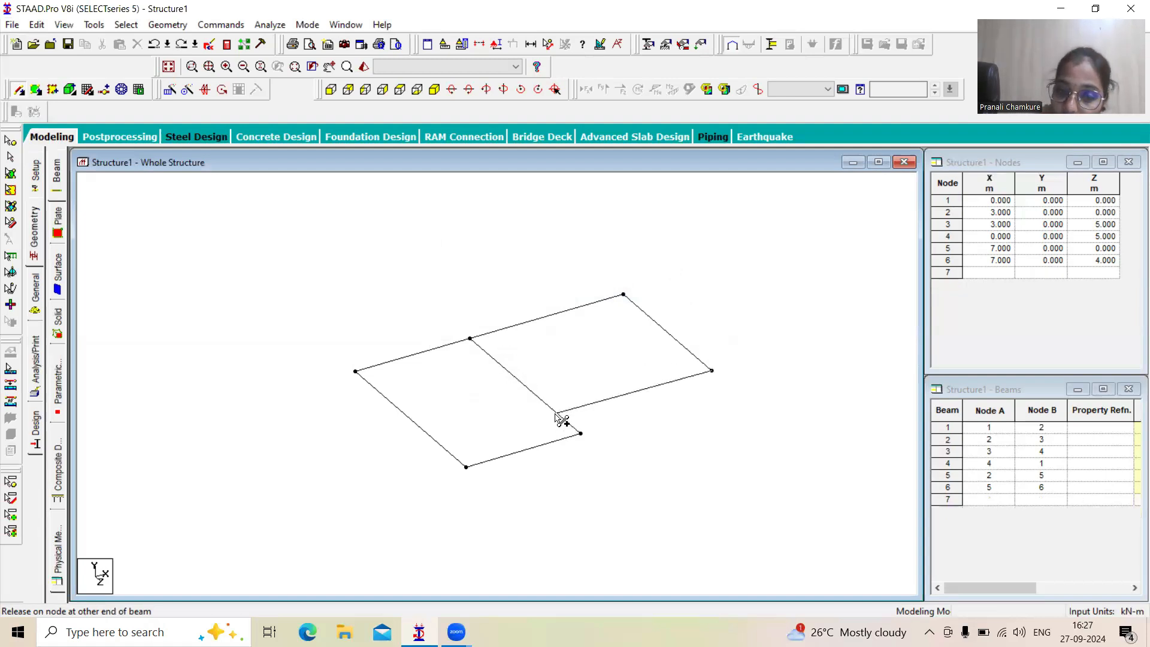
Step: Add node 7 at X 3, Y 0, Z 4 in the node table and connect node 6 to it with a beam
mouse_move(557, 417)
mouse_down()
mouse_move(701, 399)
mouse_move(624, 388)
mouse_move(555, 413)
mouse_up()
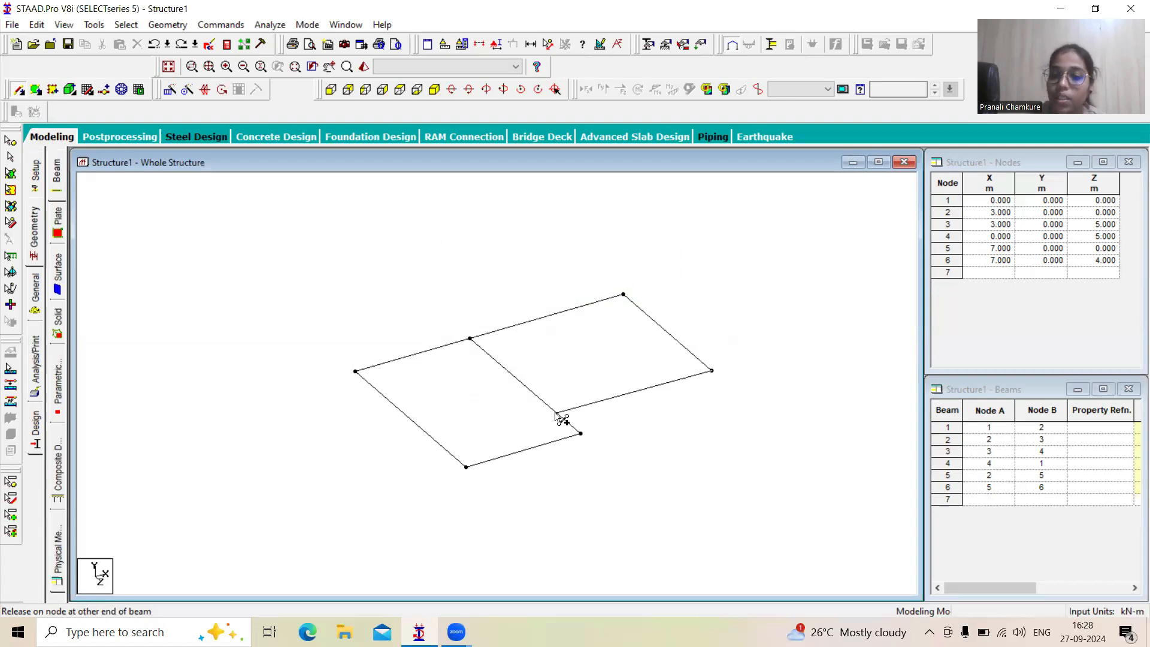
drag(555, 413, 1105, 277)
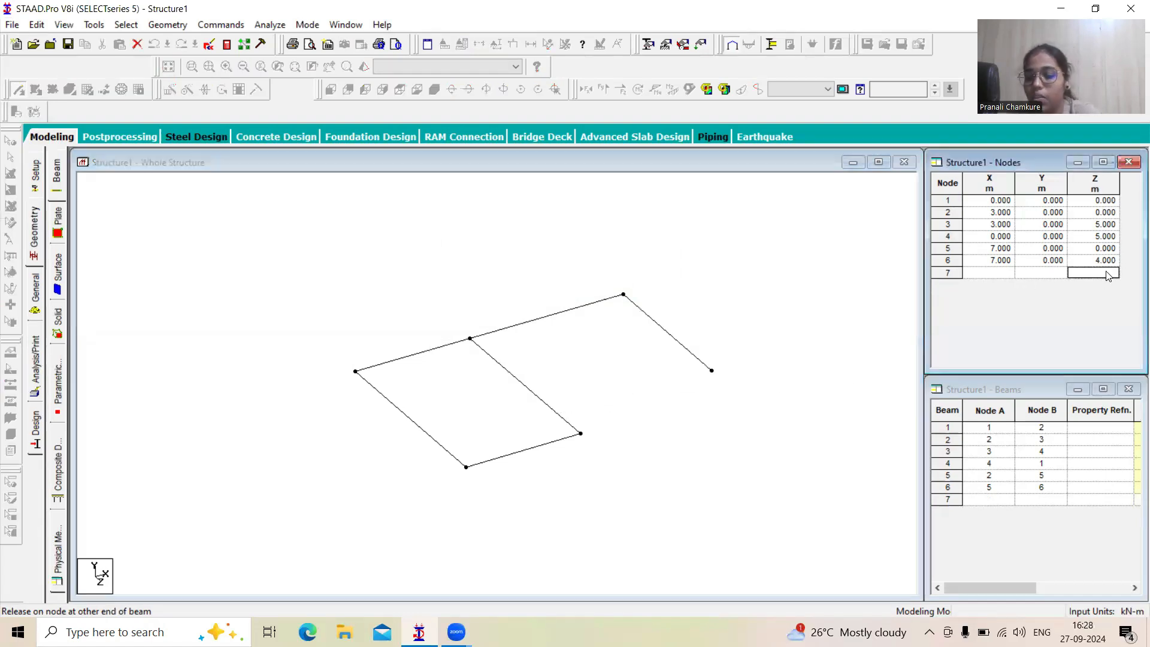
text(4)
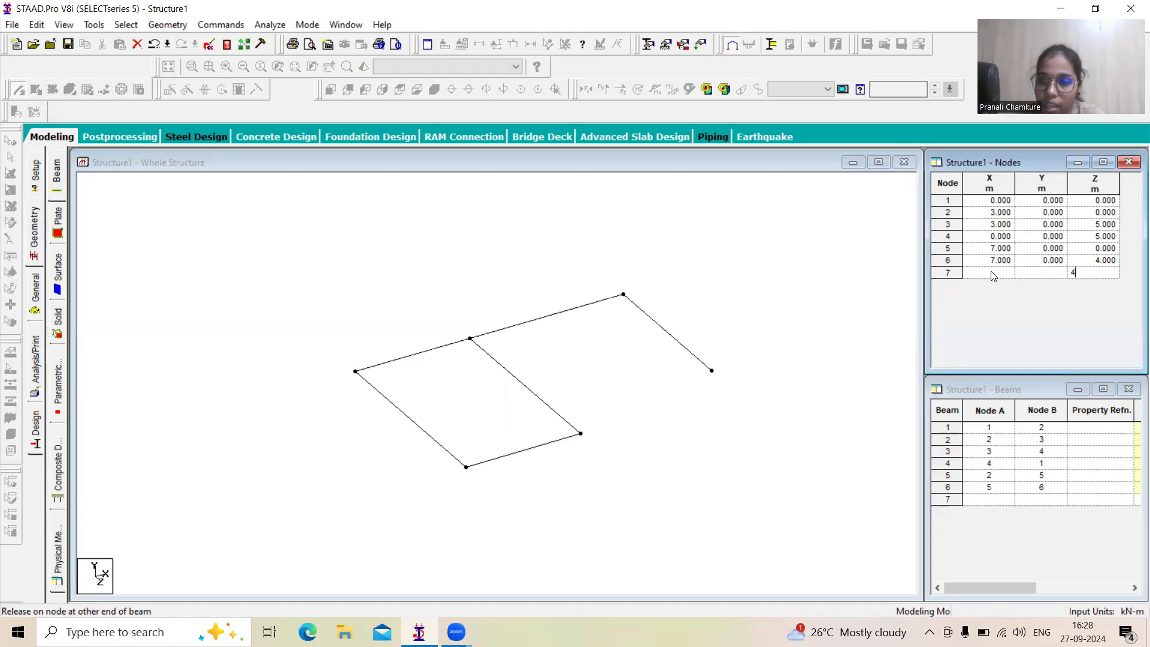
click(994, 275)
text(3)
key(Return)
click(556, 416)
drag(561, 421, 559, 417)
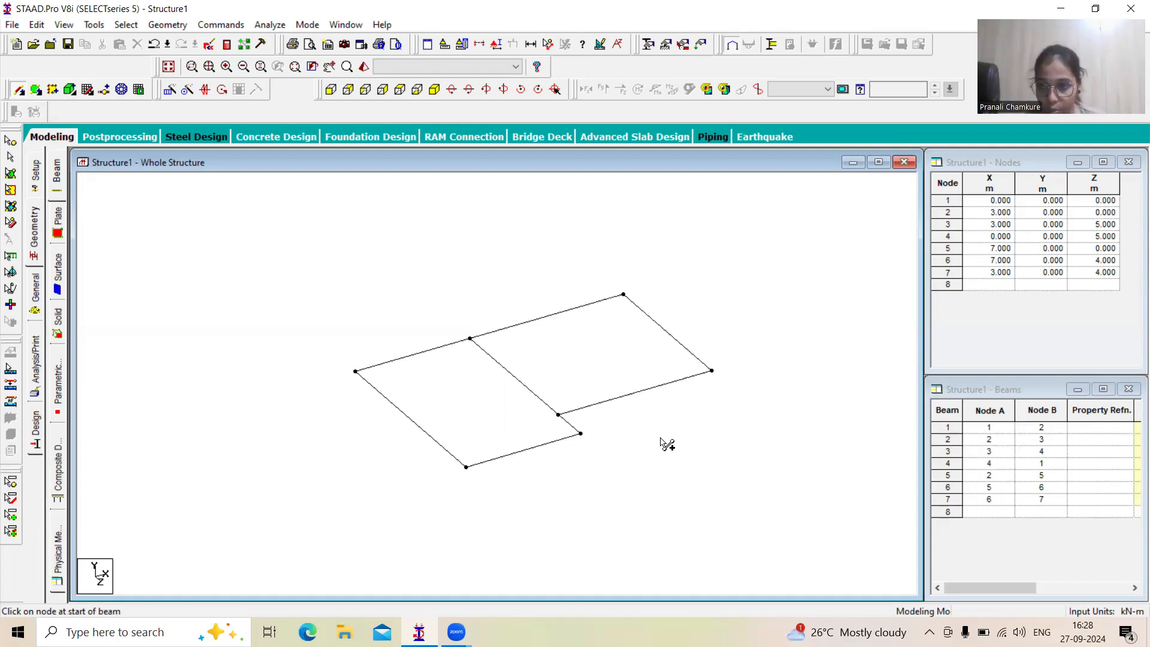
Step: Add node 8 at X 12, Y 0, Z 0 in the node table and draw a beam from node 5 to it
scroll(772, 478, up, 1)
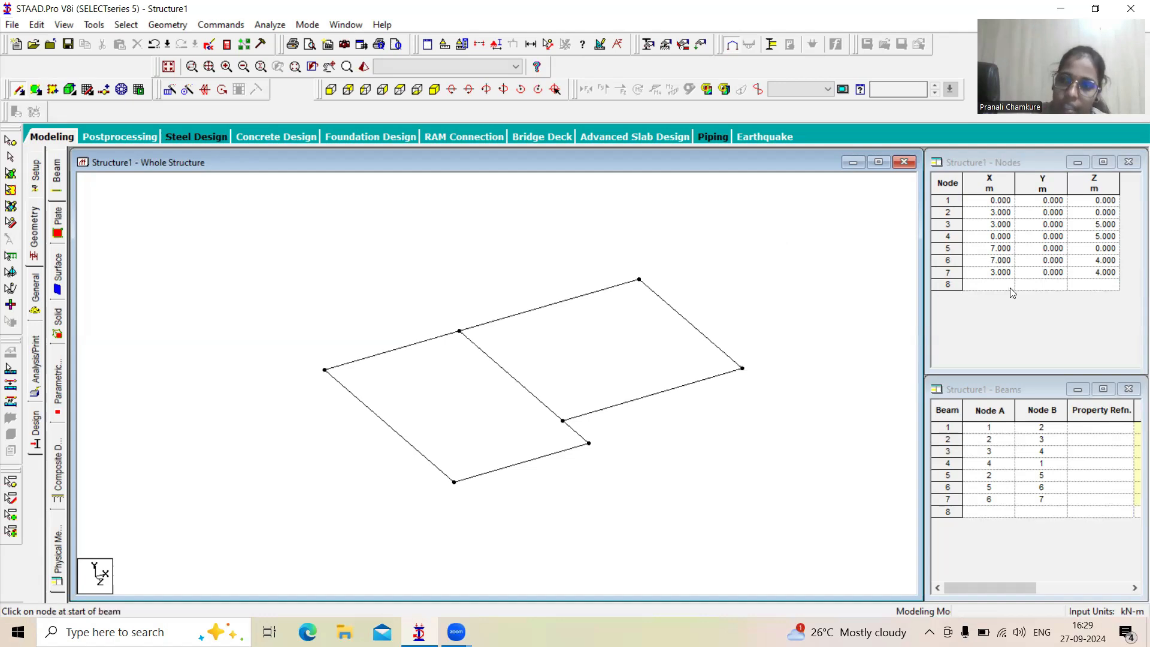
click(988, 285)
text(1)
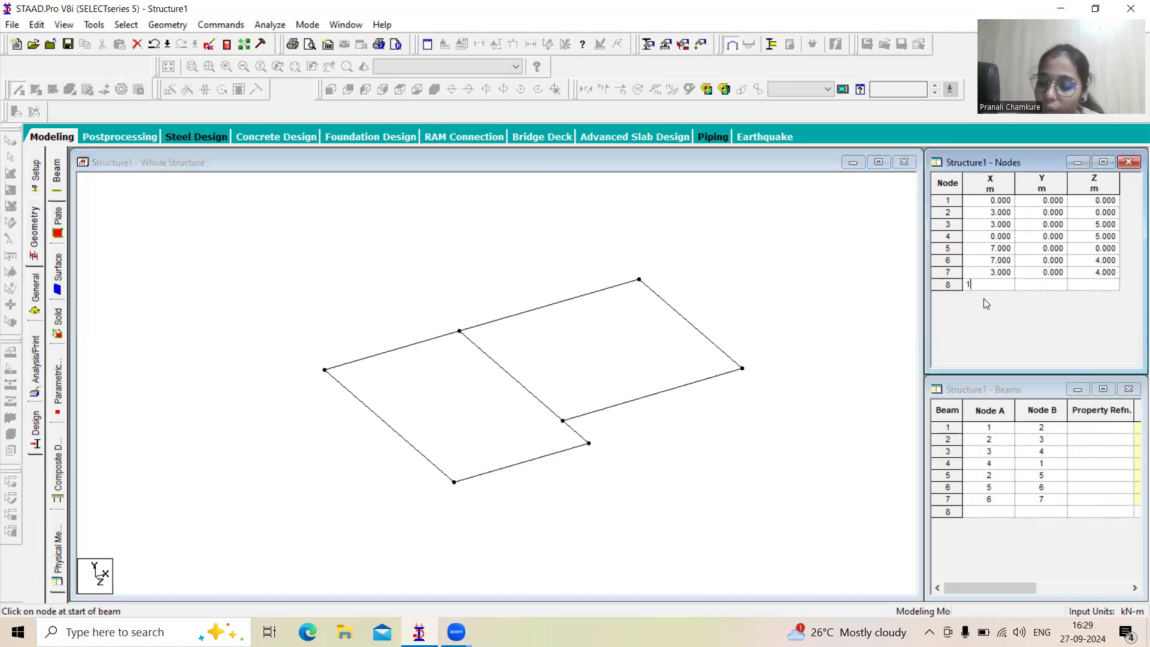
text(2)
key(Tab)
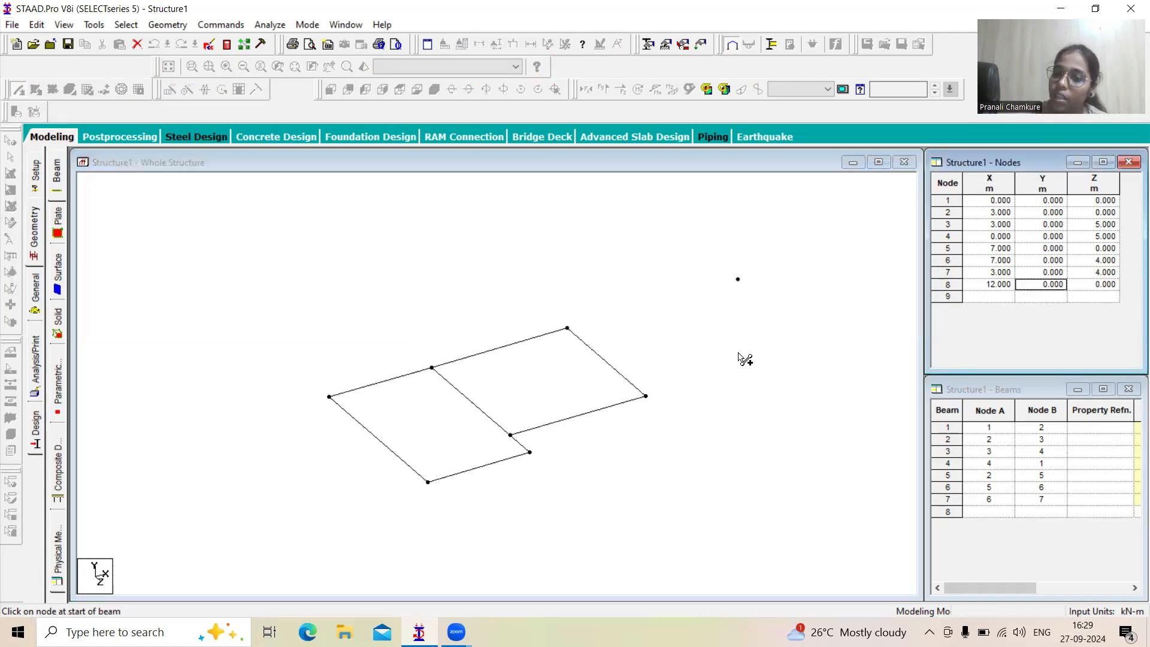
click(326, 228)
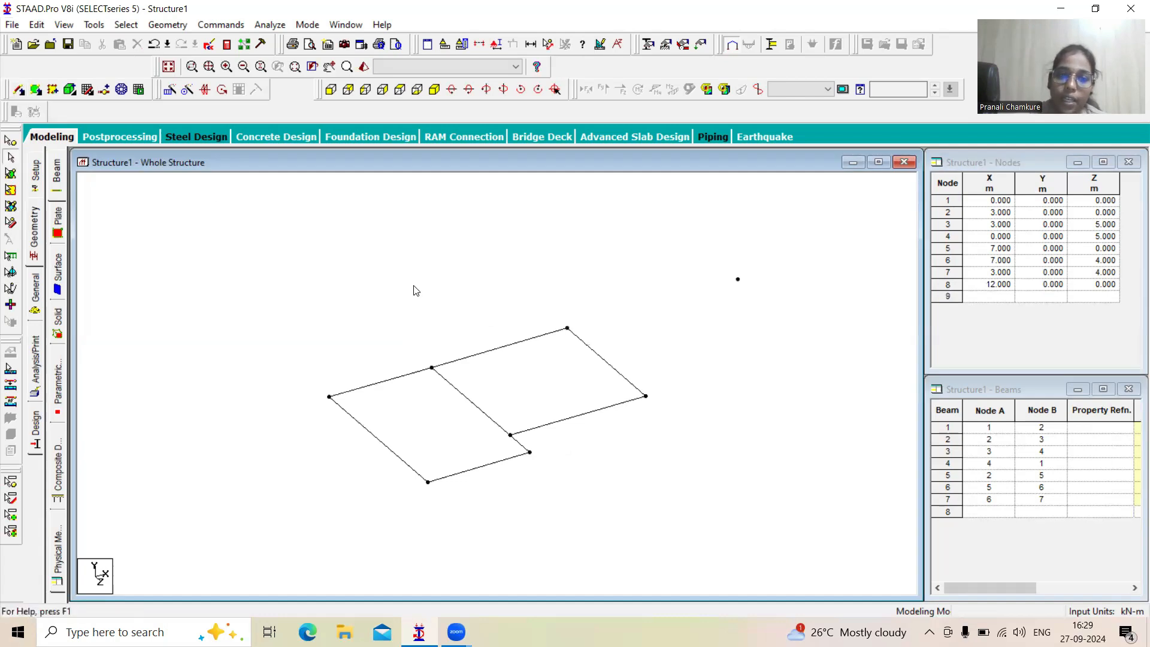
click(19, 95)
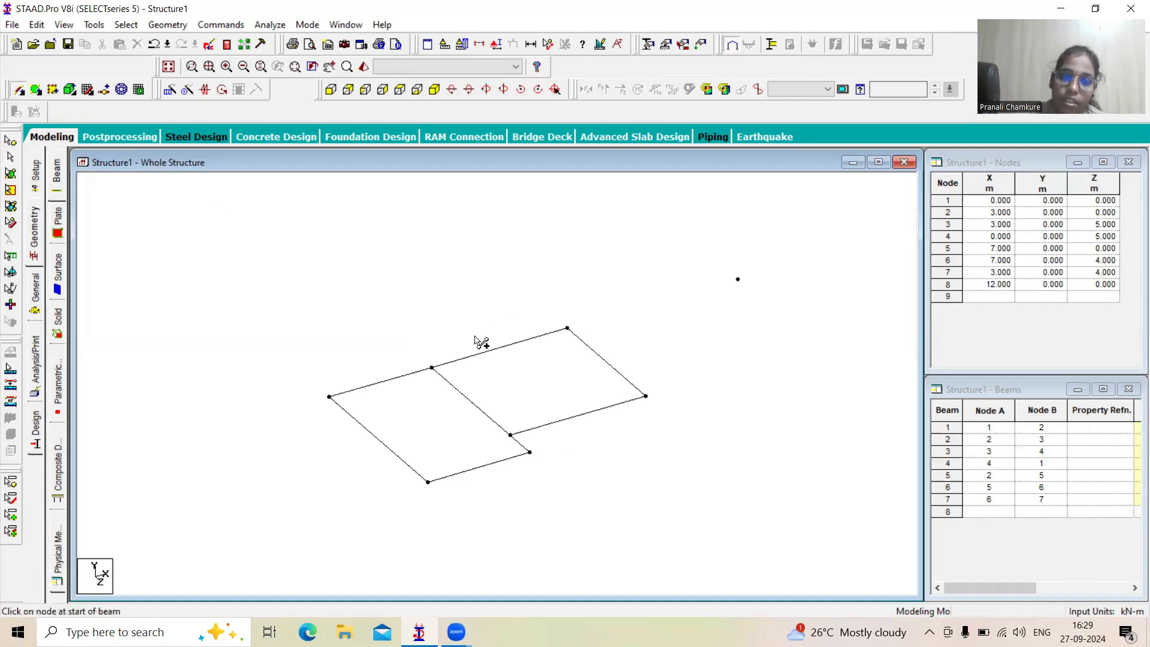
drag(567, 328, 738, 280)
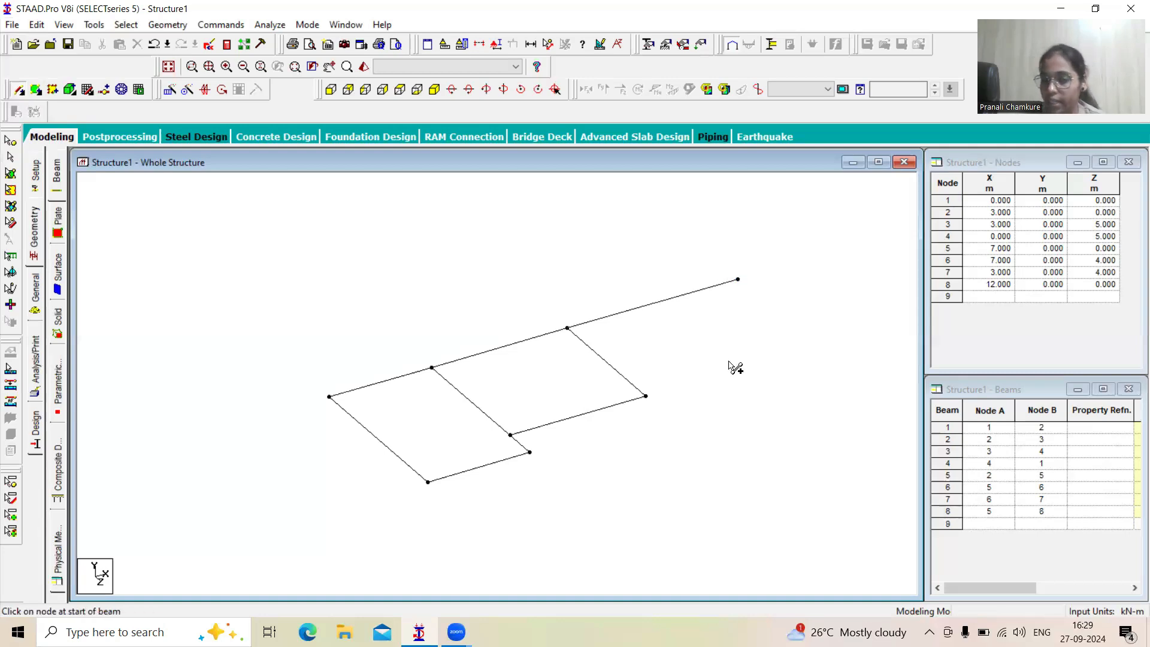
key(Escape)
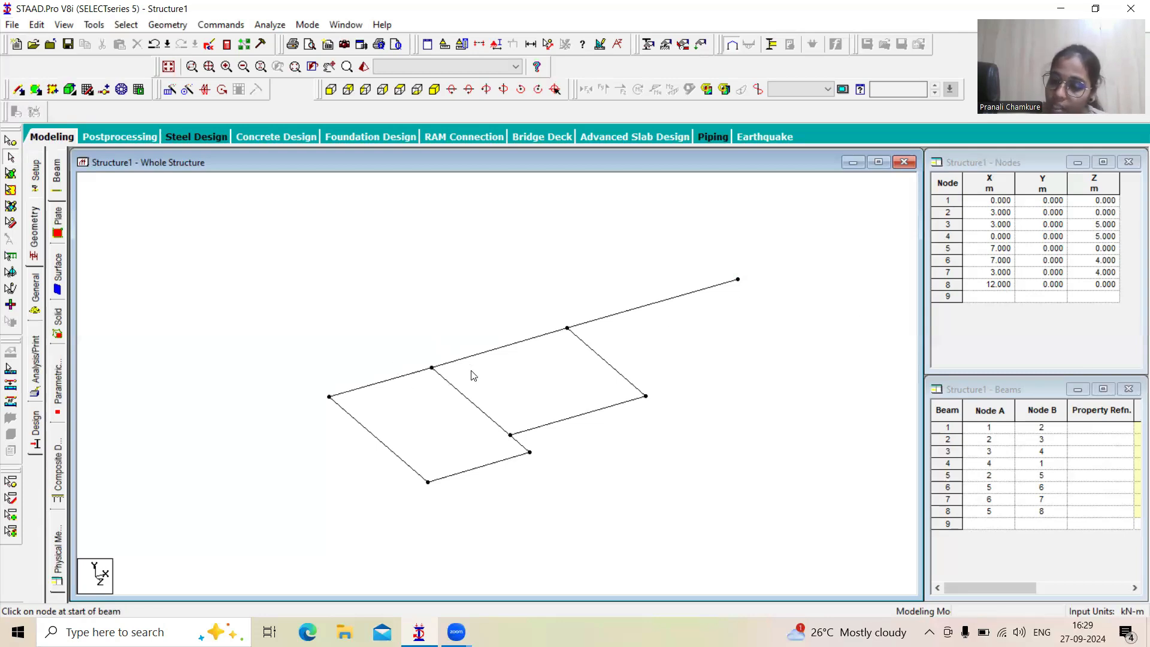
Step: Measure the node-to-node distances 1–2, 2–5, 5–8 and 1–4, declining the auto save, and remove all distance displays
click(549, 45)
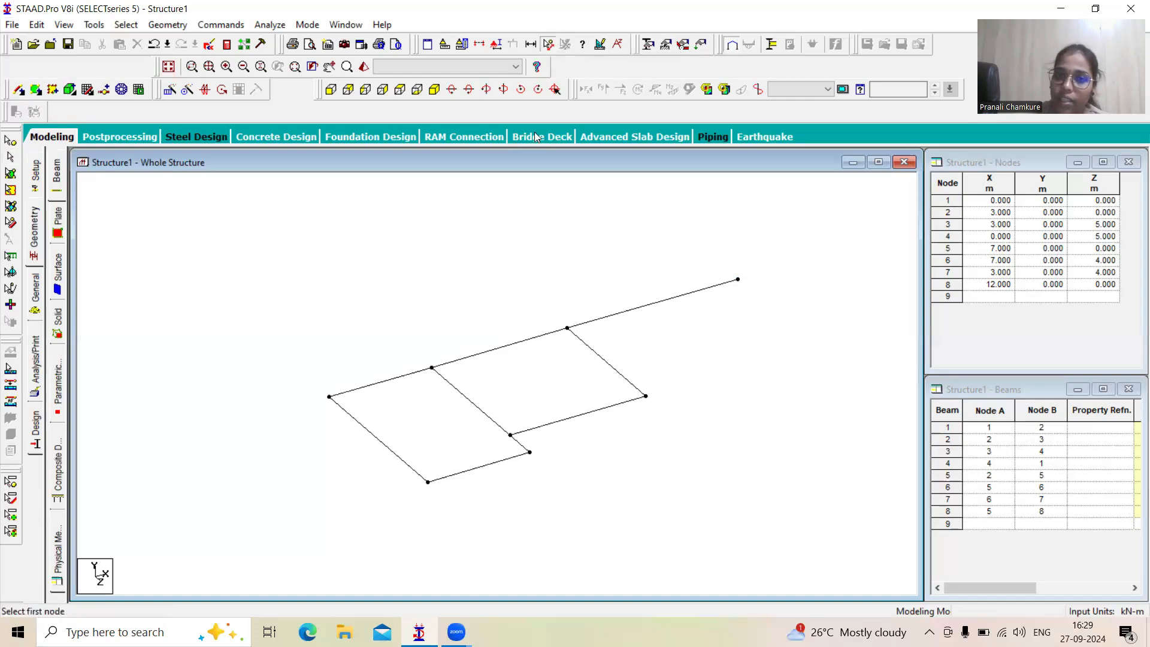
click(330, 396)
click(433, 367)
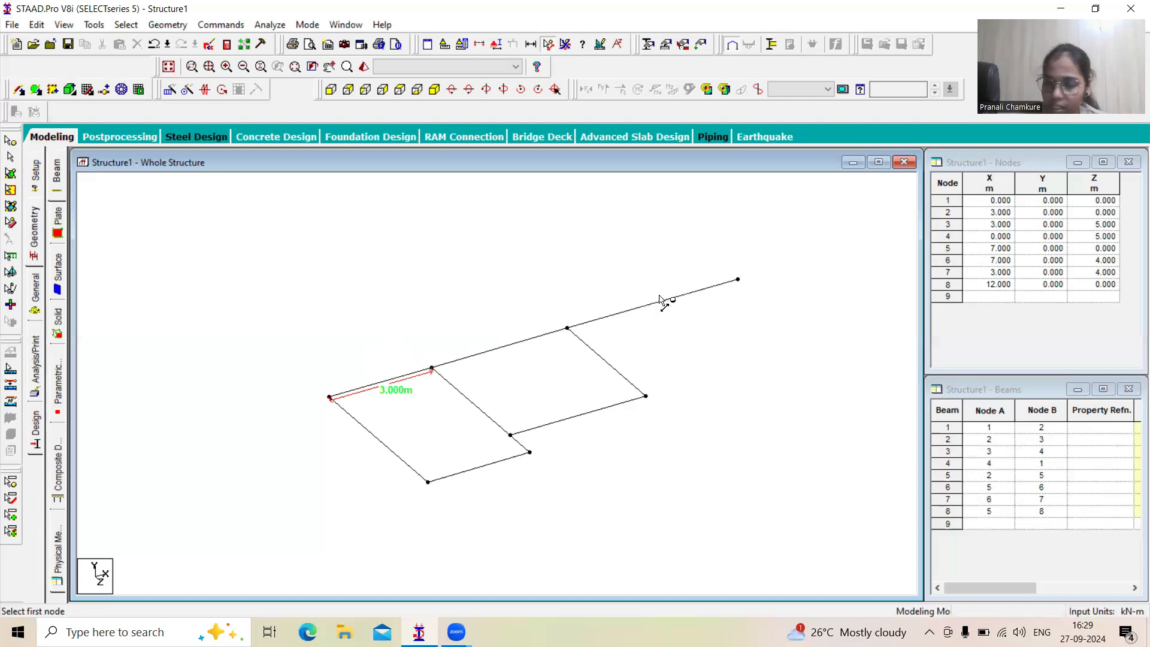
click(433, 368)
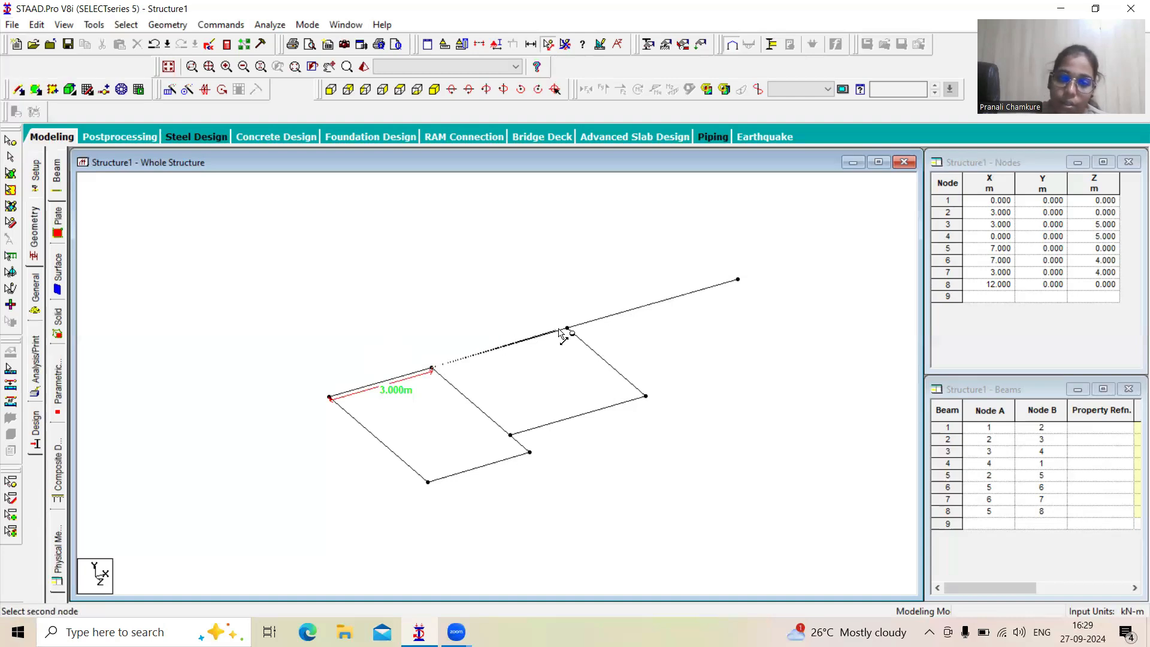
click(577, 325)
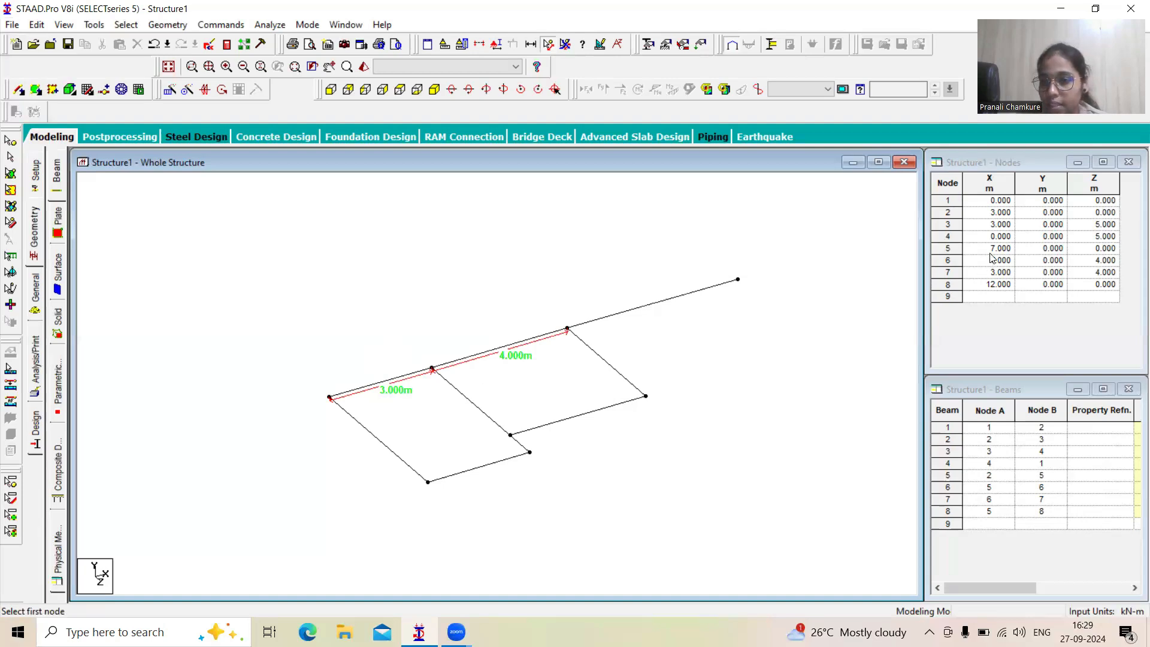
click(567, 327)
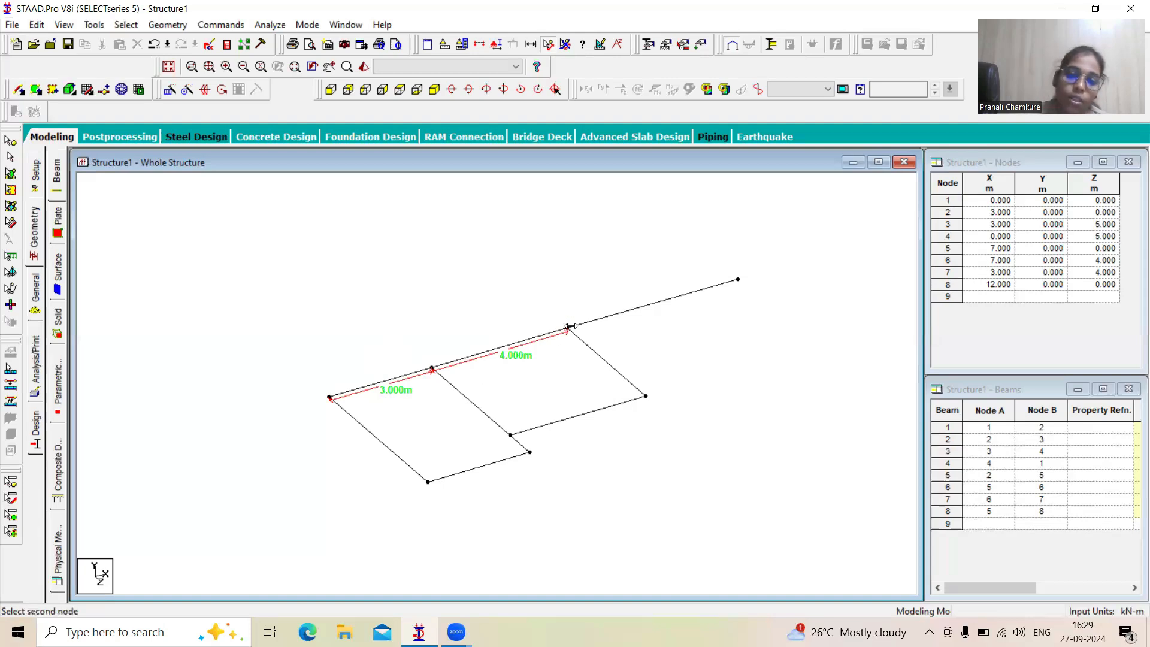
click(737, 280)
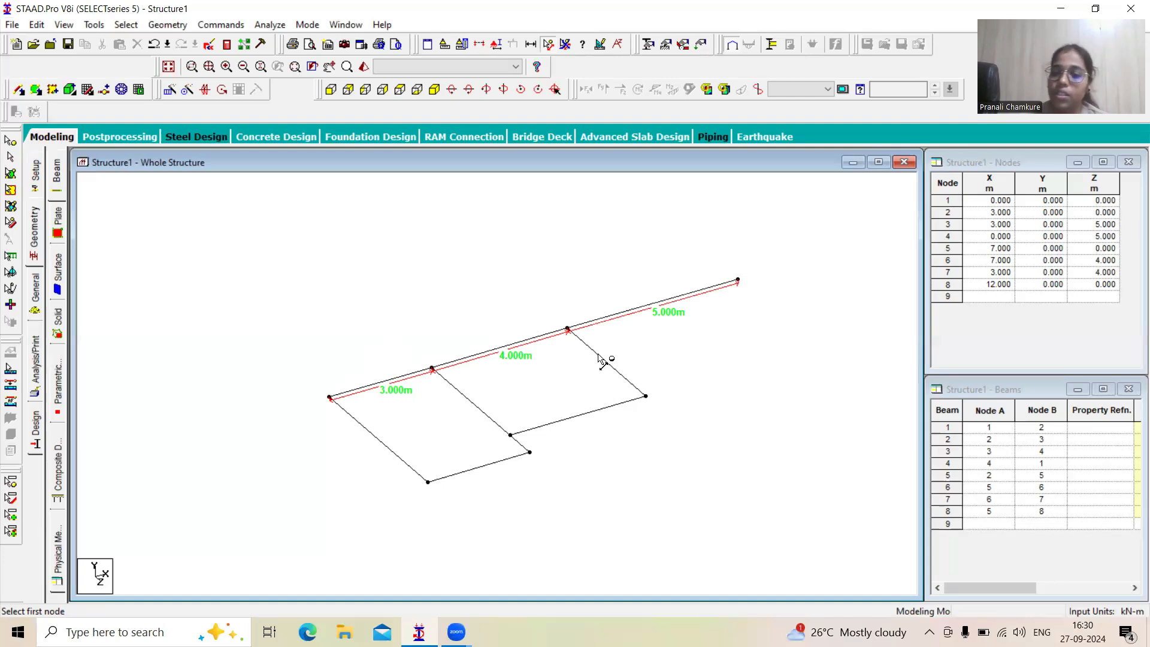
click(330, 398)
click(427, 482)
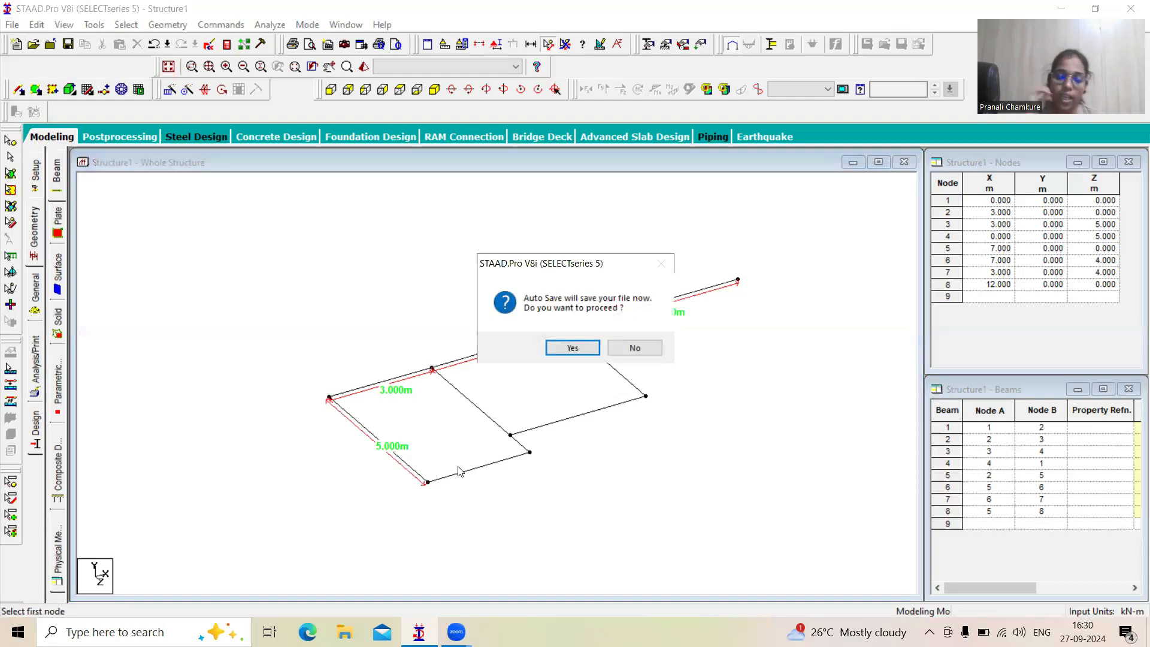
click(641, 353)
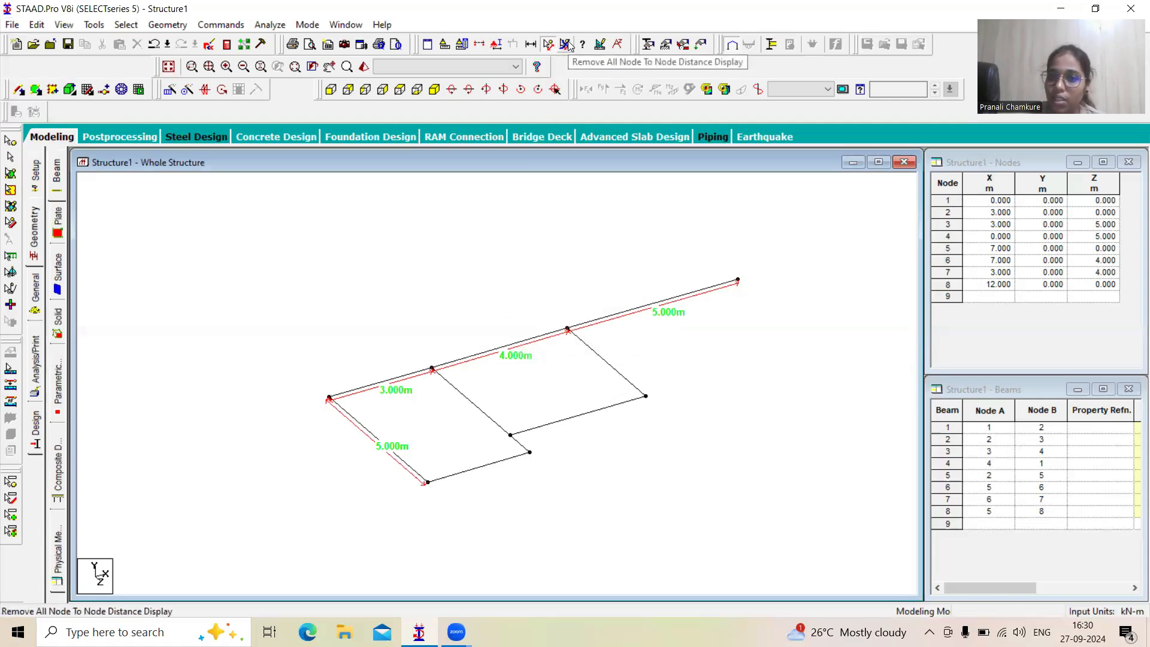
click(566, 45)
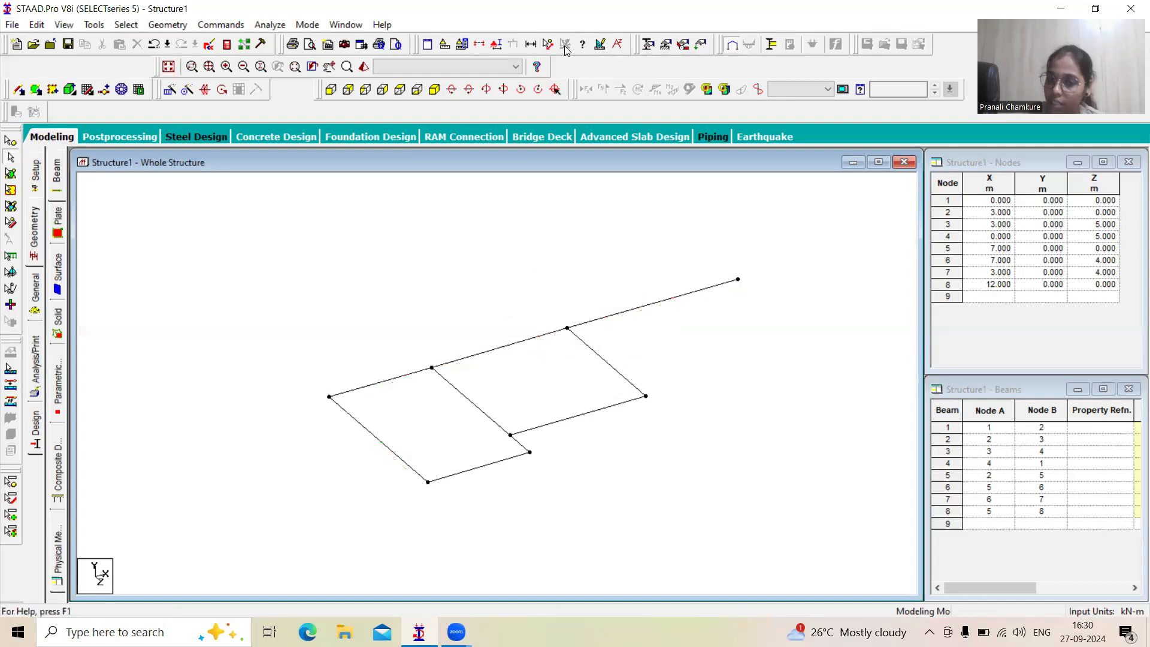
Step: Delete the beam between nodes 5 and 8 together with its orphan end node
click(681, 302)
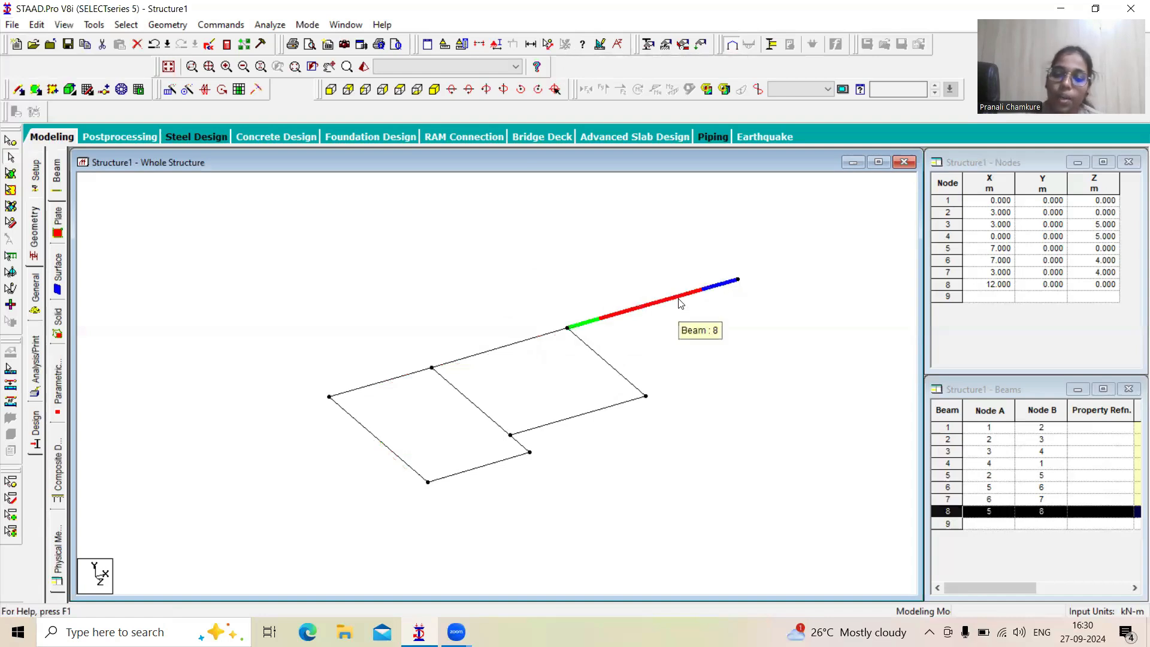
key(Delete)
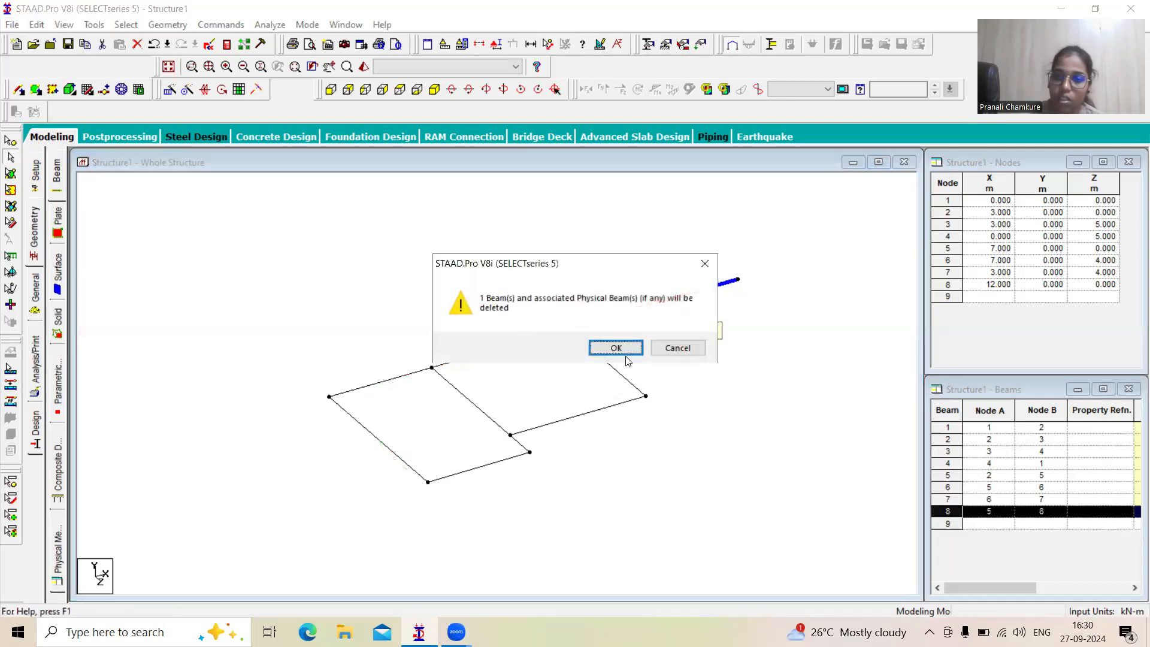
click(619, 350)
click(618, 348)
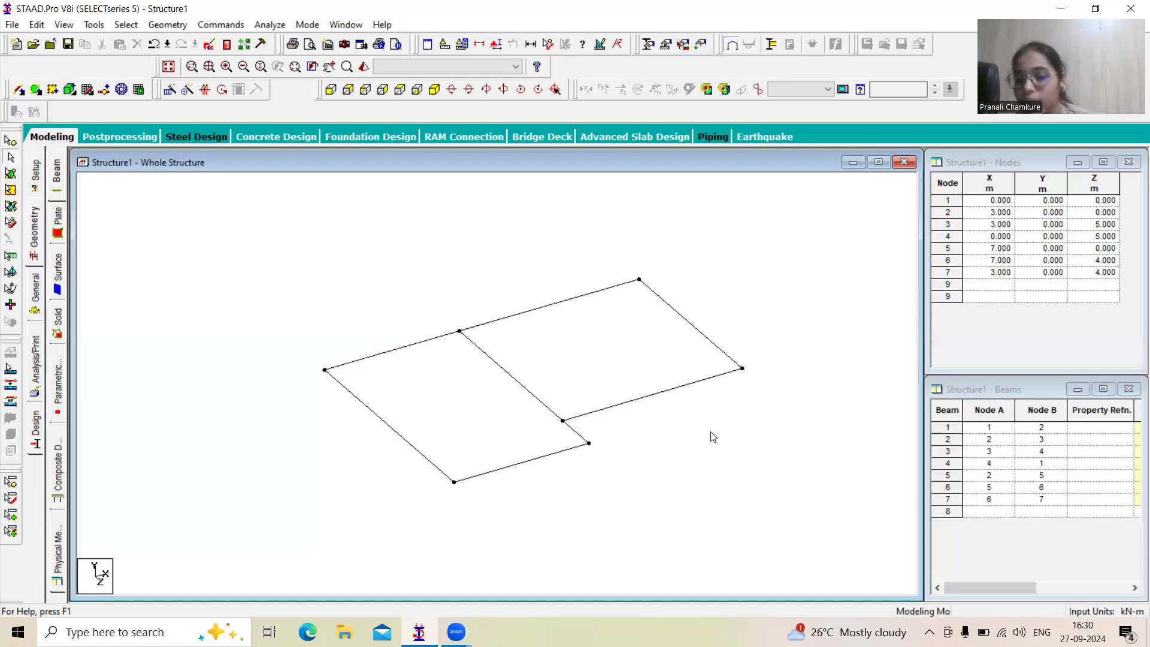
Step: On the default linear snap grid, draw beams from X 0, Z 5 to X 0, Z 10, on to X 7, Z 10 and up to X 7, Z 4
scroll(711, 432, up, 1)
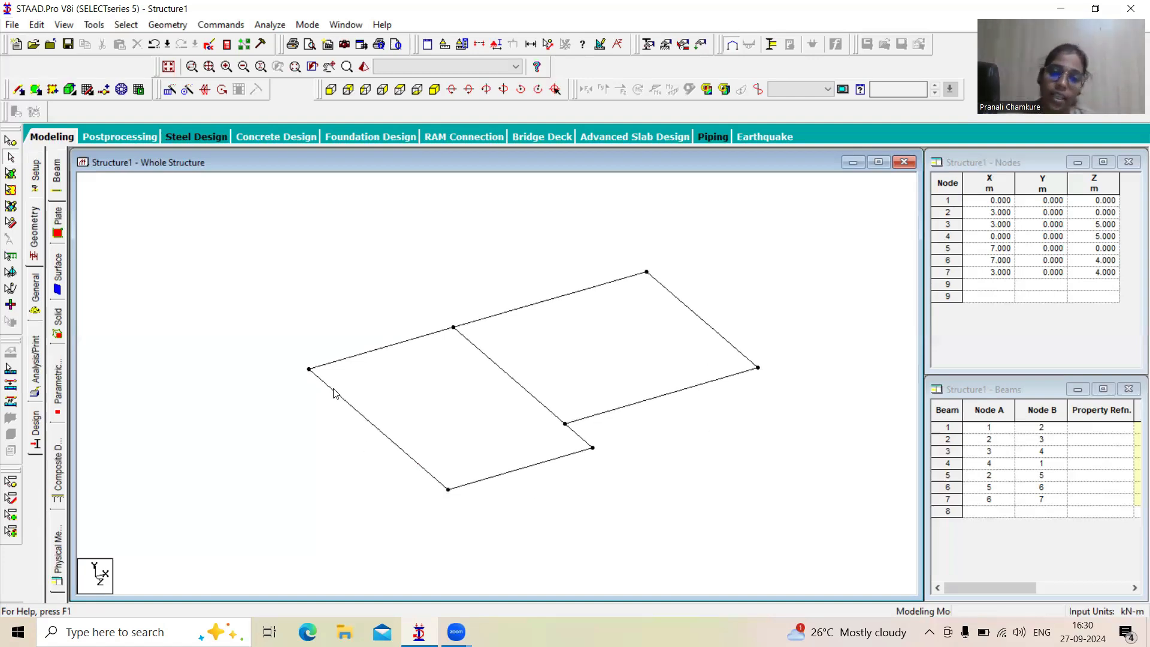
click(87, 89)
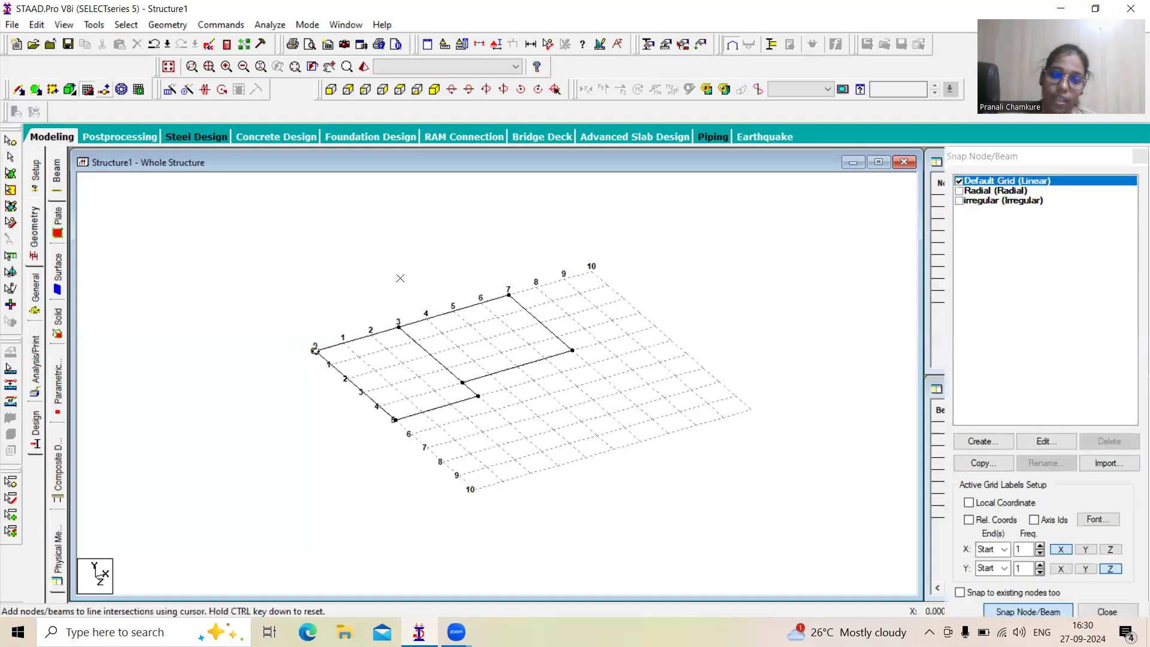
click(396, 421)
click(474, 489)
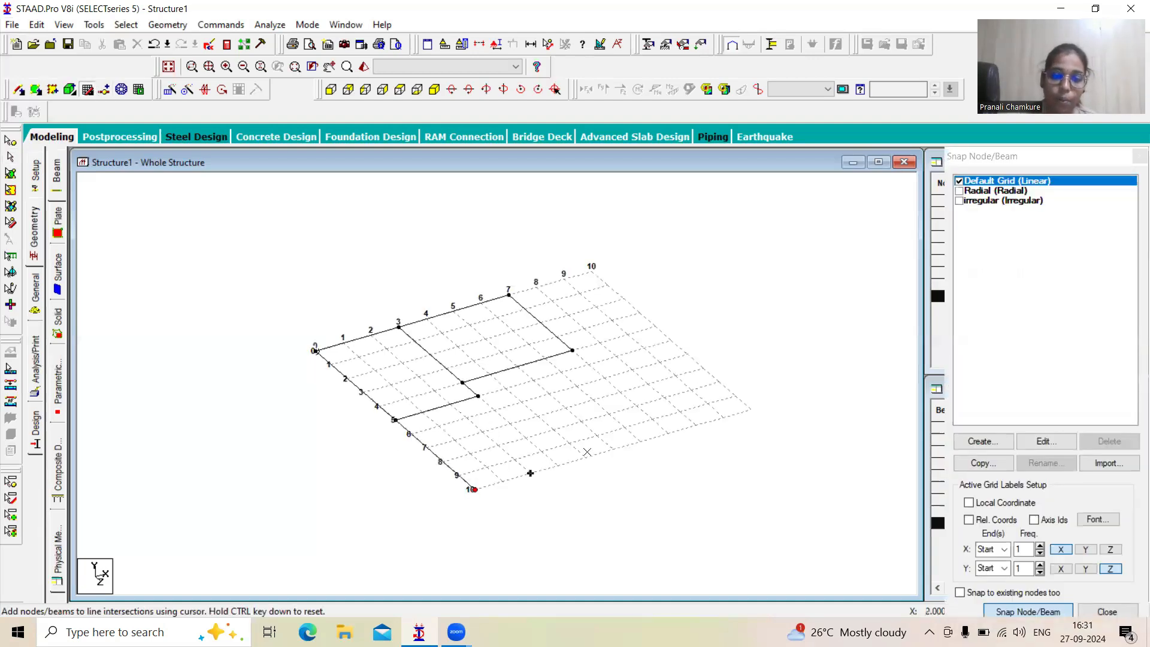
click(668, 433)
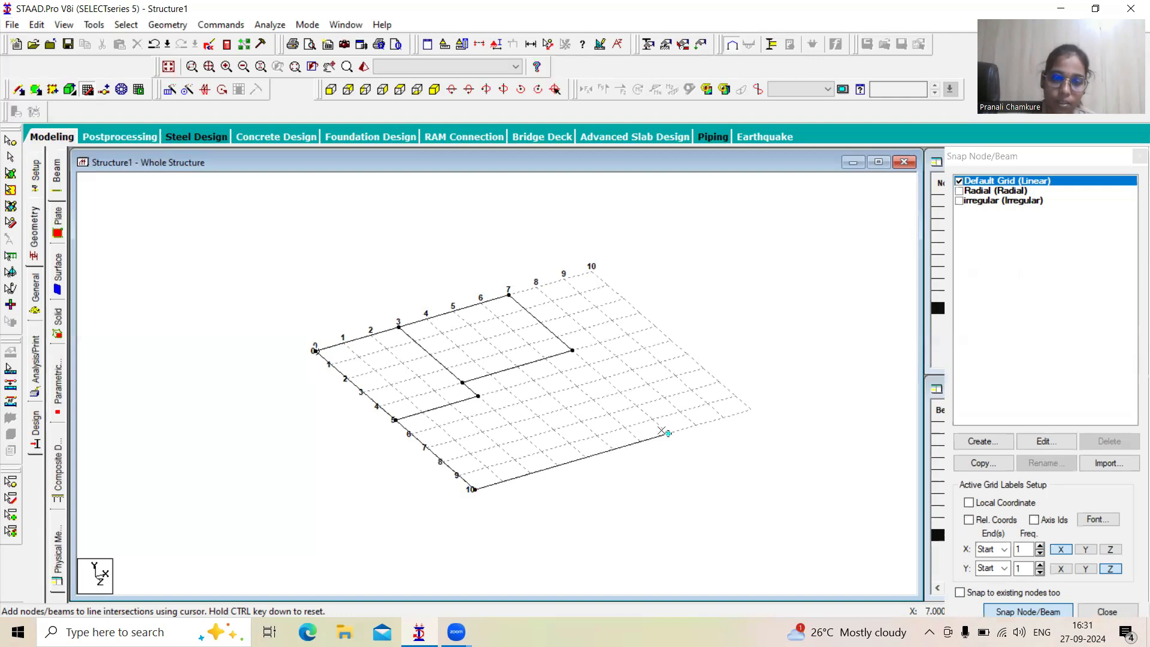
click(572, 350)
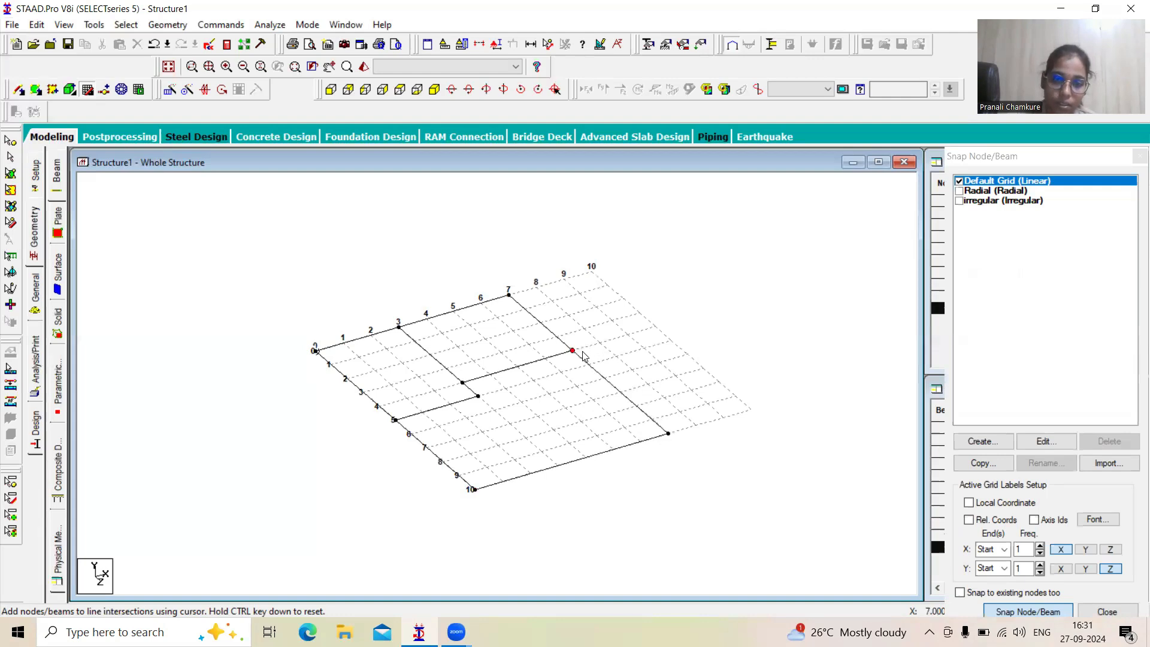
right_click(580, 351)
key(Escape)
key(Escape)
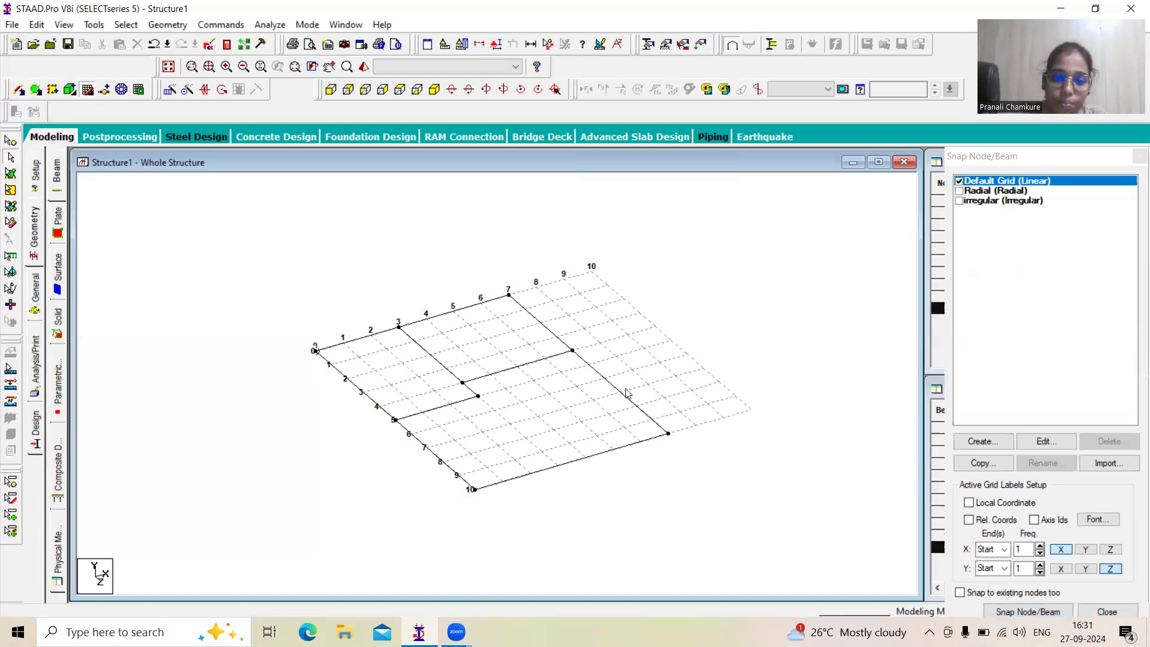
Step: Draw snap-grid beams from the node at X 3, Z 5 to X 3, Z 7 and on to X 7, Z 7
click(1046, 609)
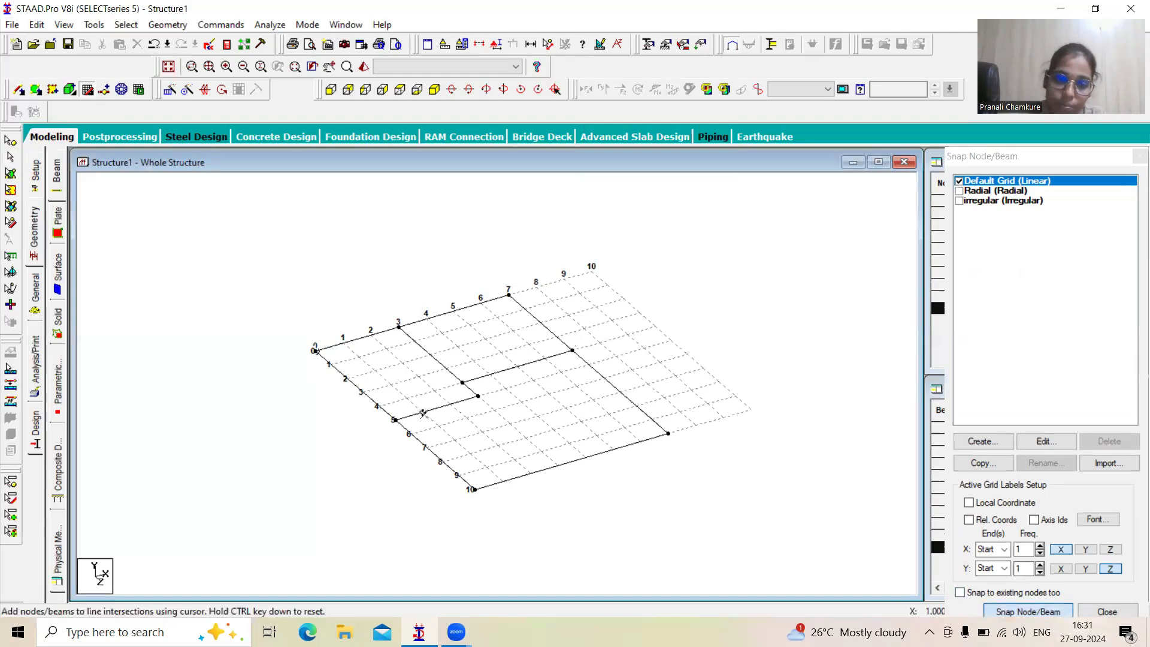
click(484, 400)
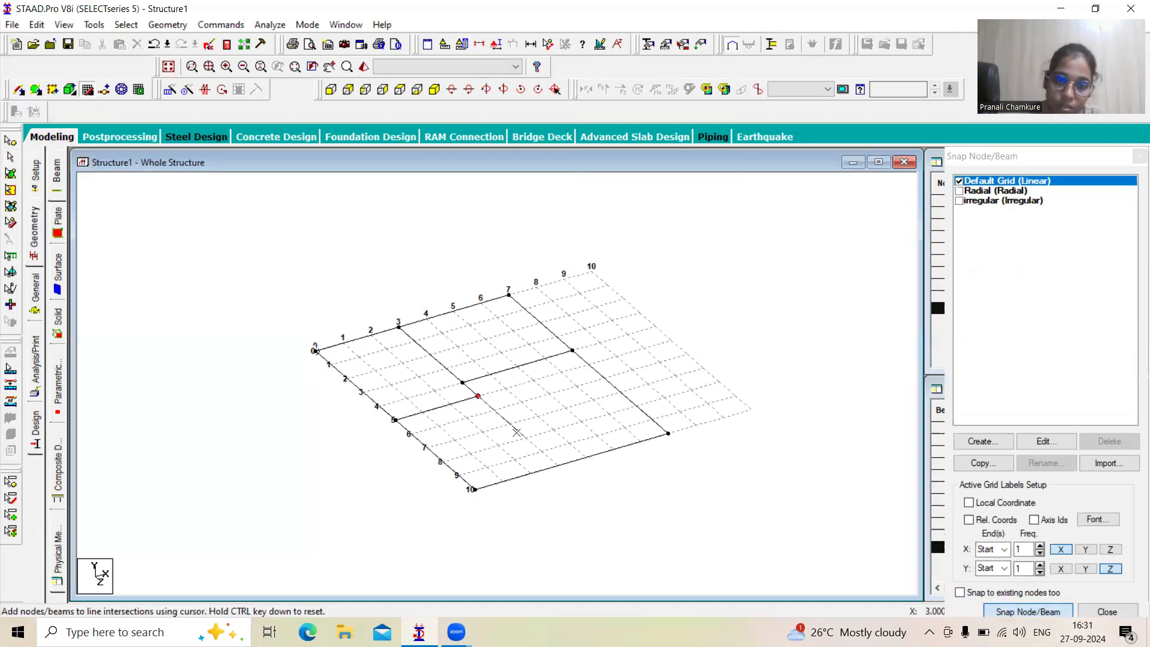
click(509, 424)
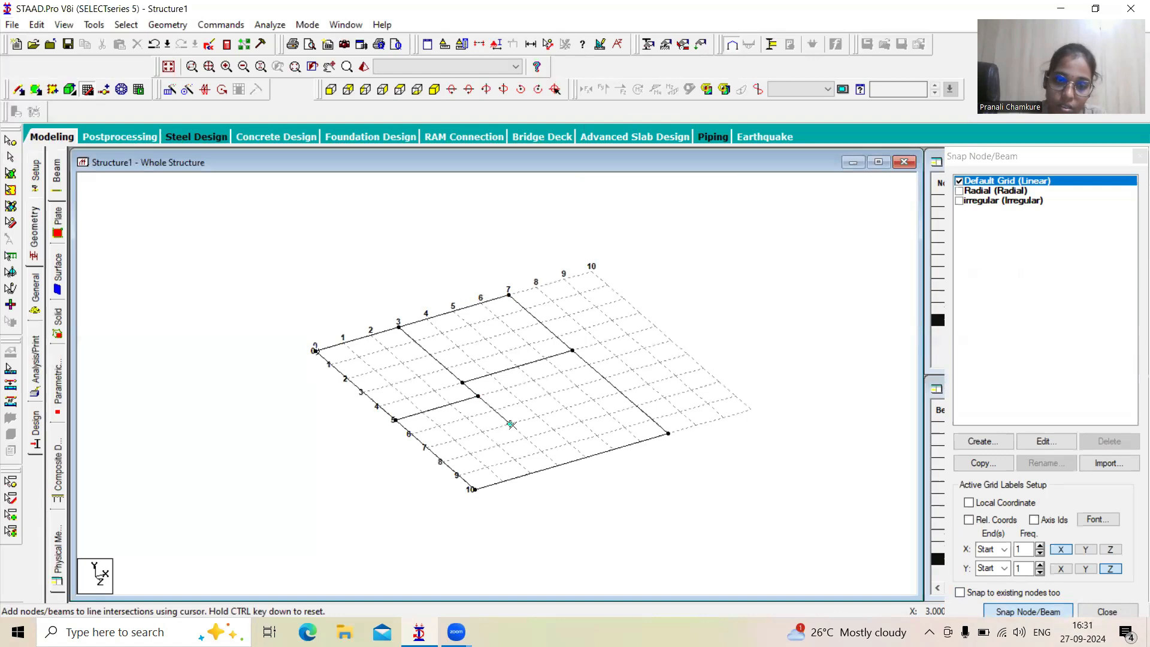
click(620, 392)
key(Escape)
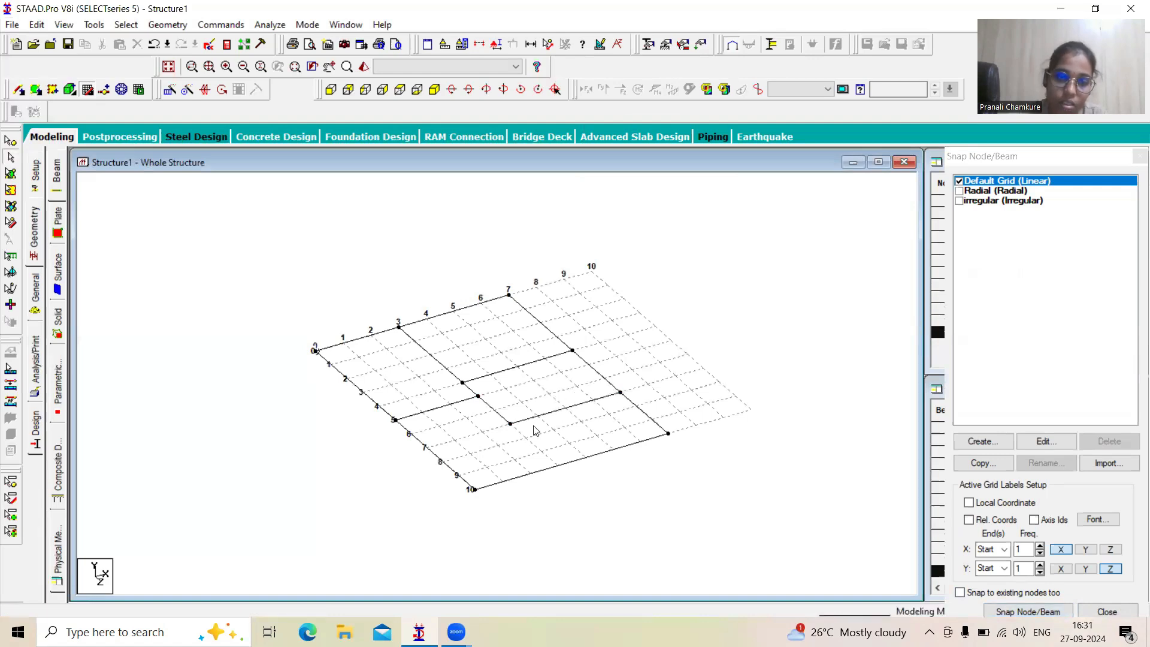
Step: Draw a snap-grid beam from the node at X 3, Z 7 to X 3, Z 10 on the outer edge beam
click(88, 90)
click(87, 89)
click(510, 423)
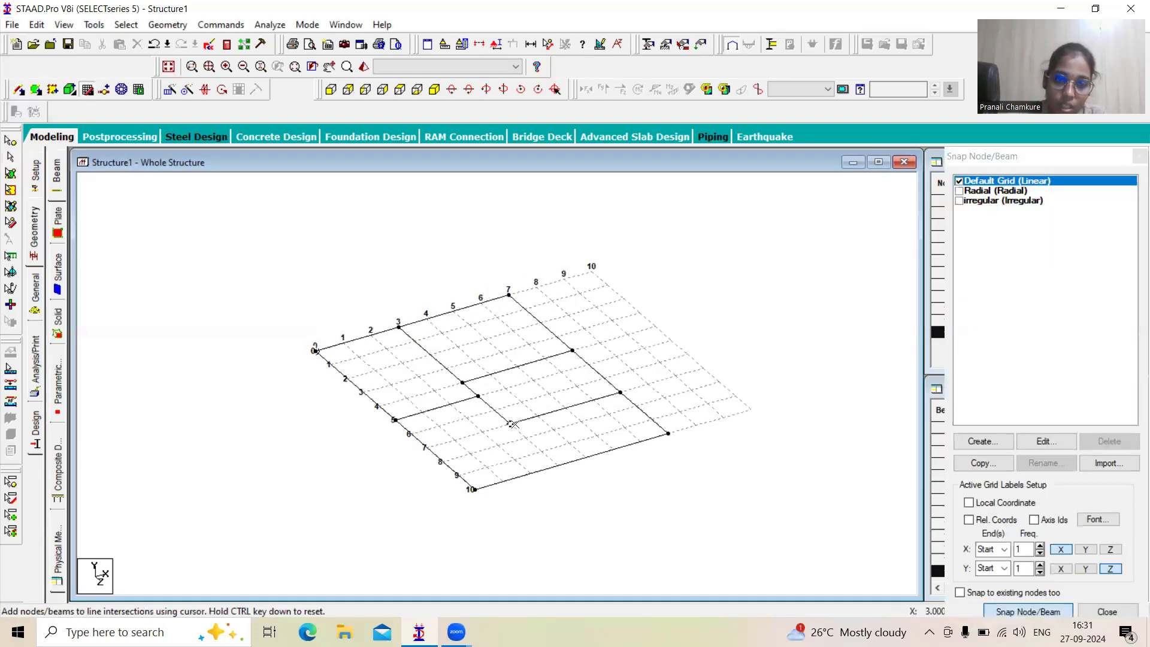
click(558, 465)
key(Escape)
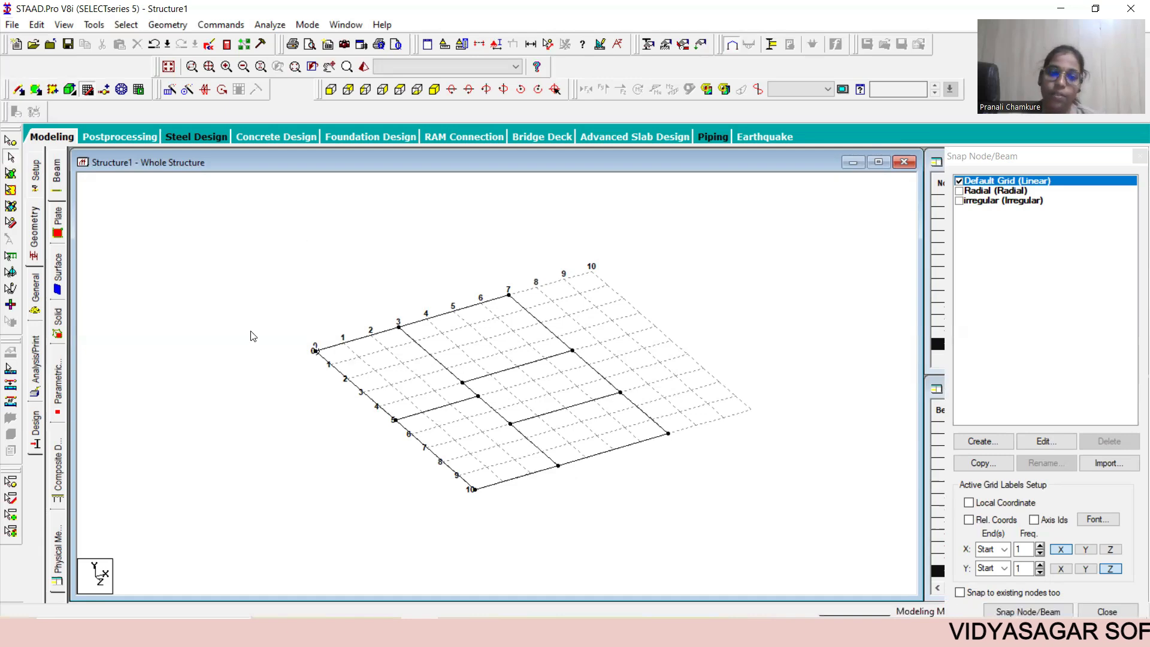
Step: Set up a translational repeat of the whole floor beam layout in global Y with 3 steps, spacing the first step 1.5 m
drag(231, 290, 771, 569)
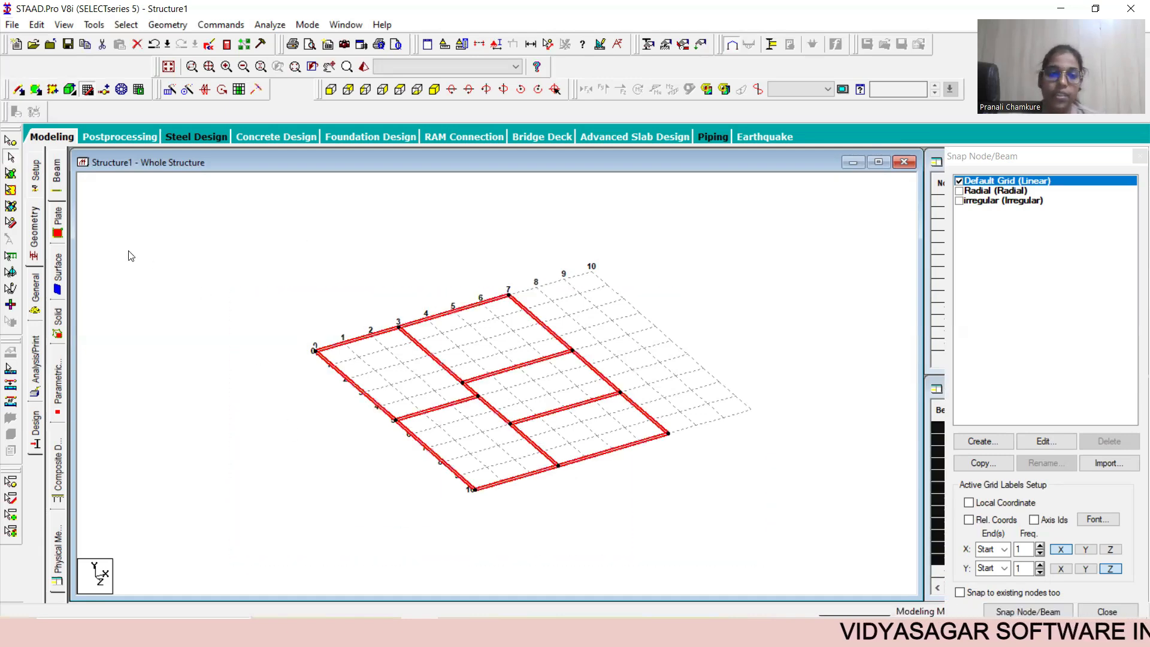
click(170, 91)
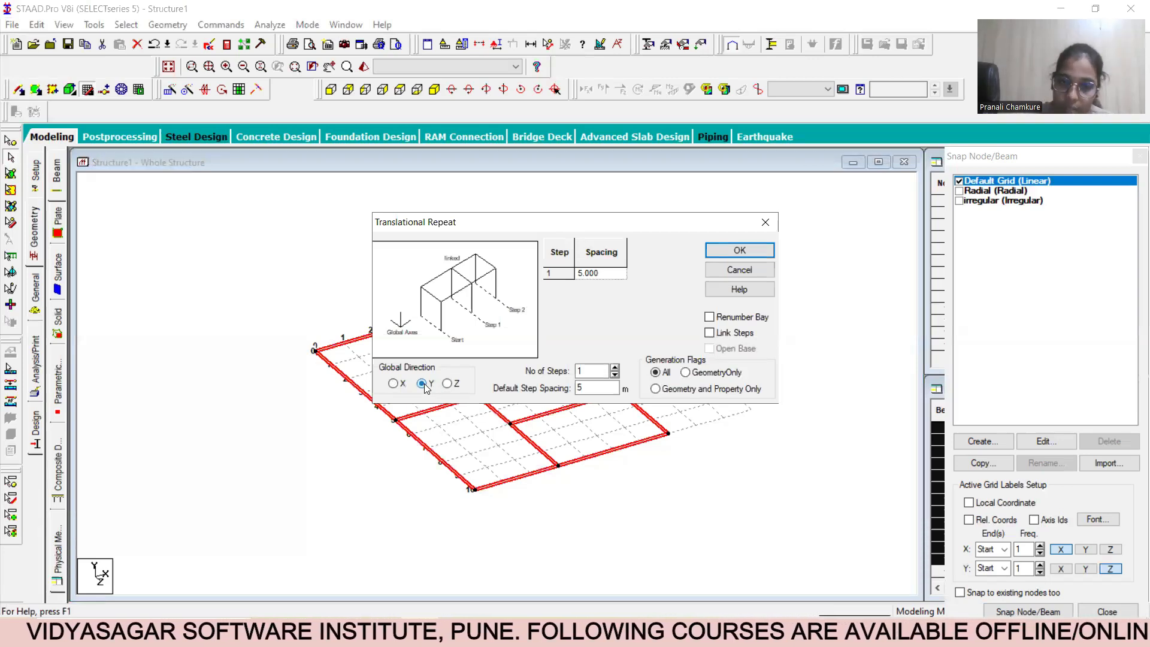
click(583, 372)
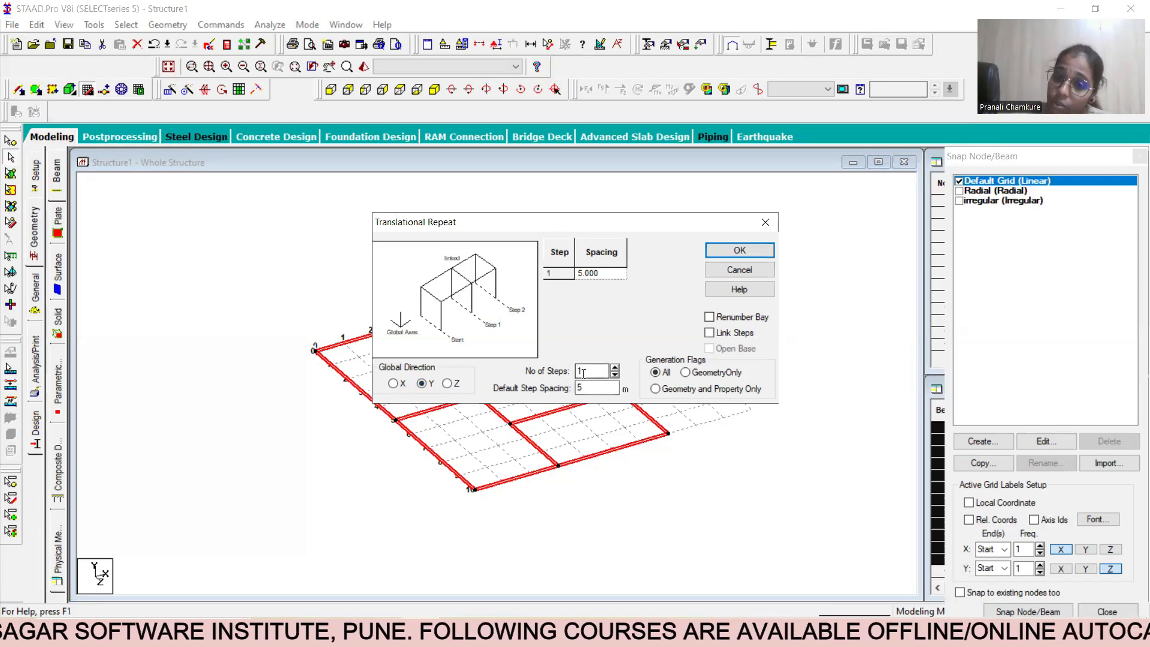
double_click(583, 372)
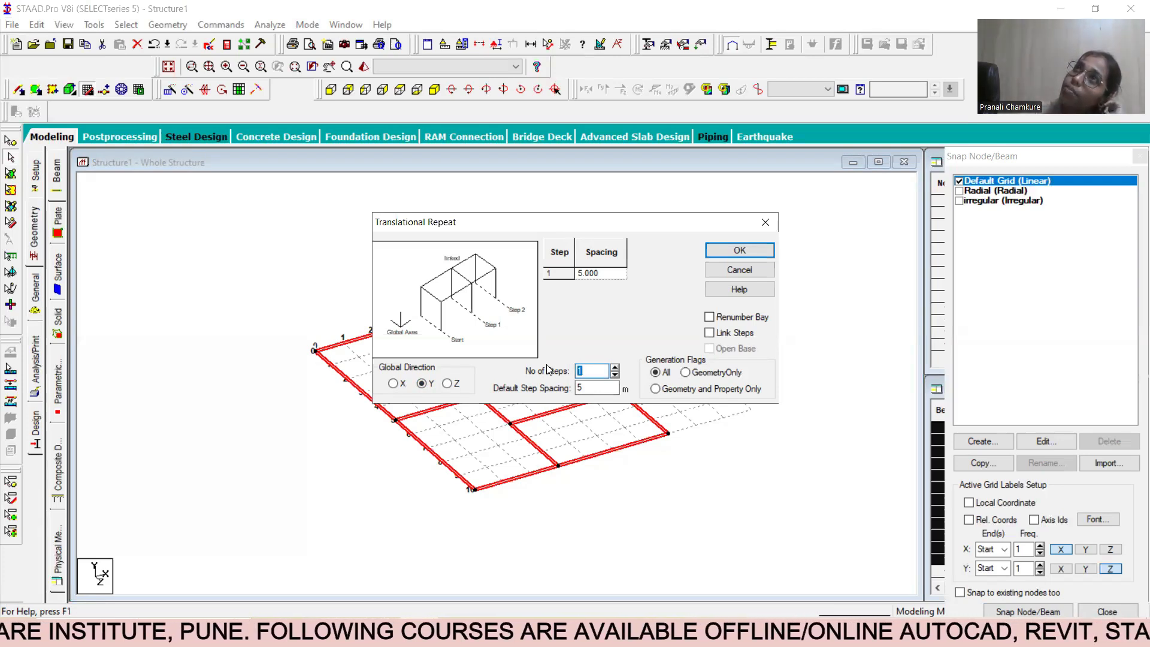
text(3)
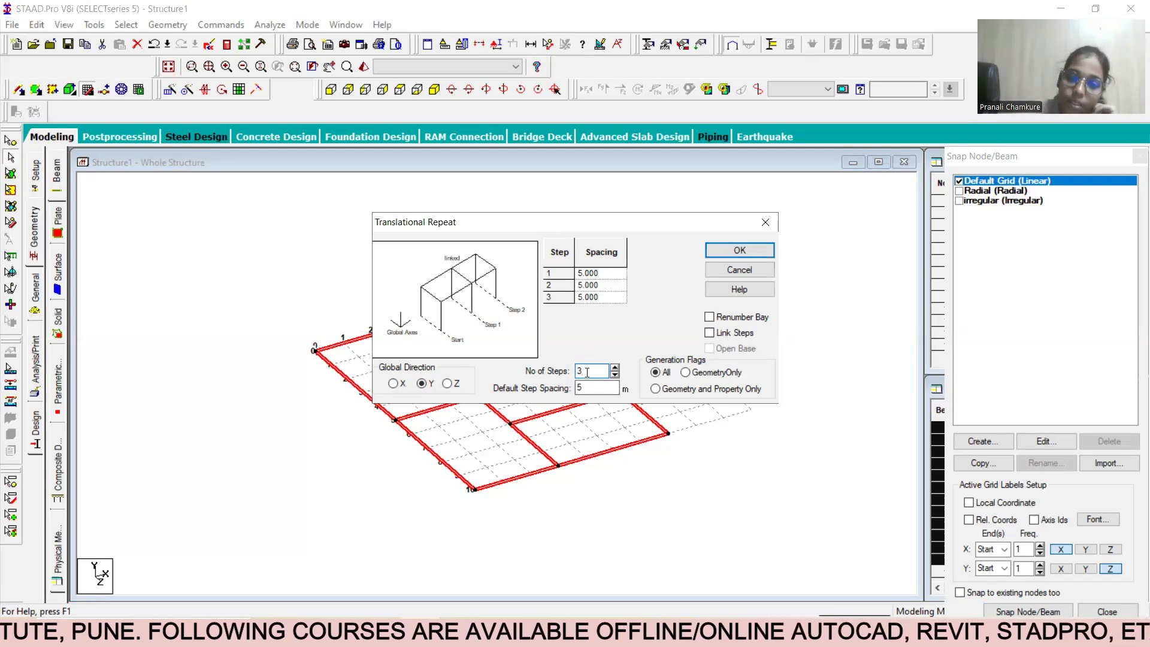
click(581, 274)
text(1.5)
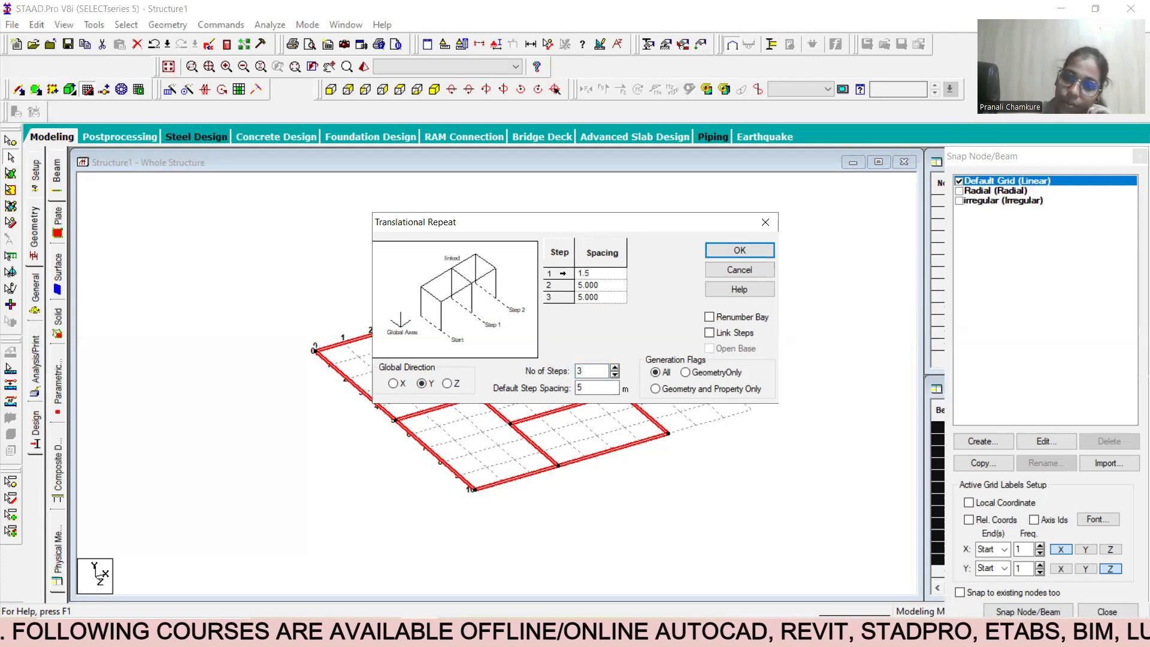
Step: Set the repeat's default step spacing to 3 m and the spacing of step 1 to 1.5 m
double_click(593, 387)
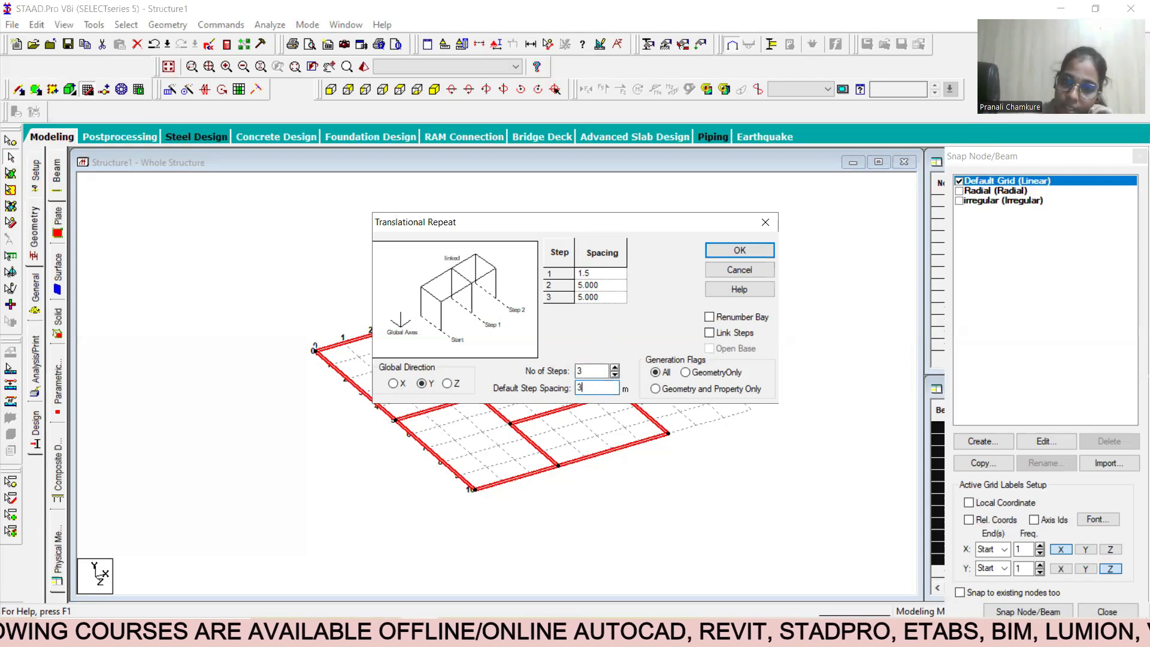
click(600, 334)
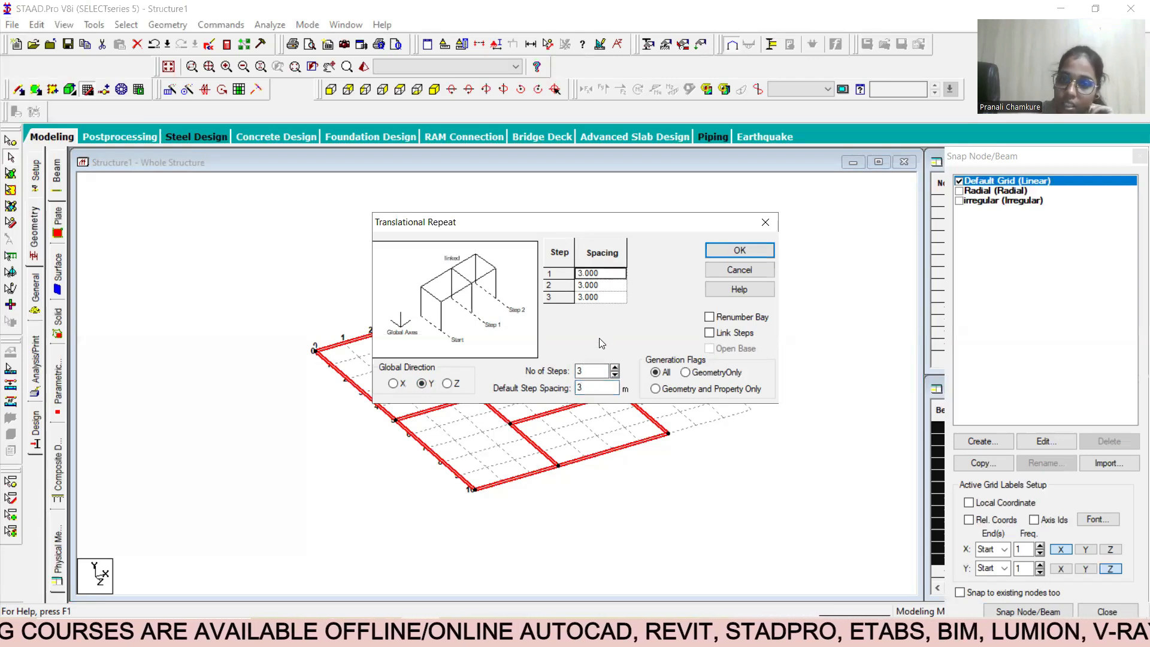
click(609, 286)
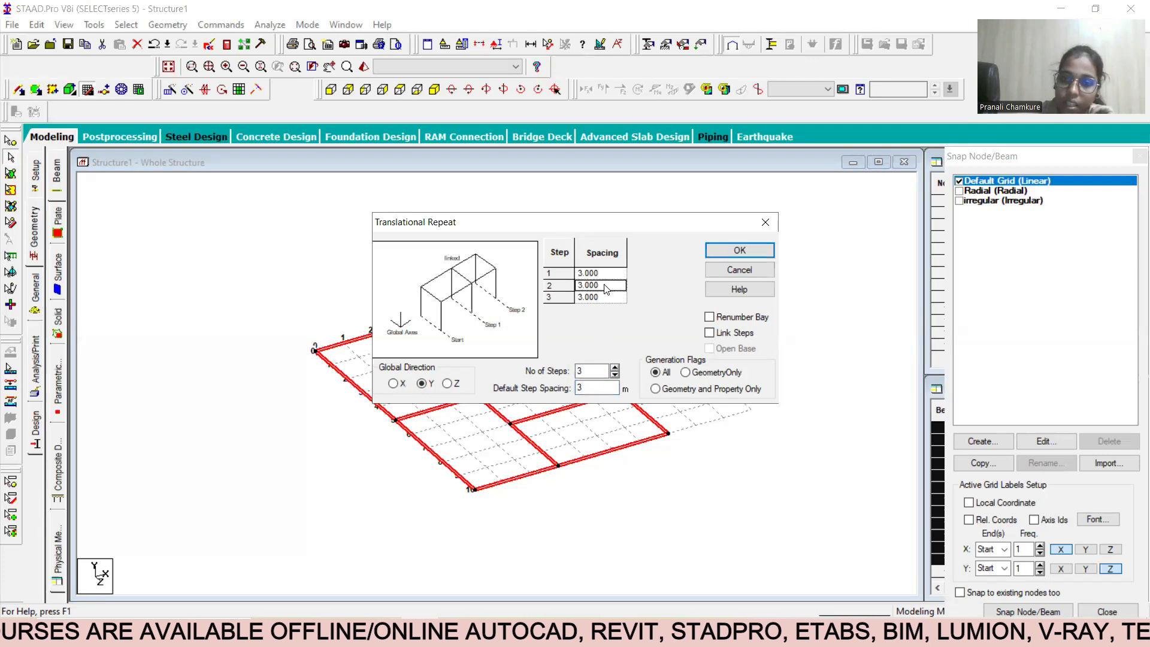
double_click(603, 273)
drag(604, 272, 565, 273)
text(1.5)
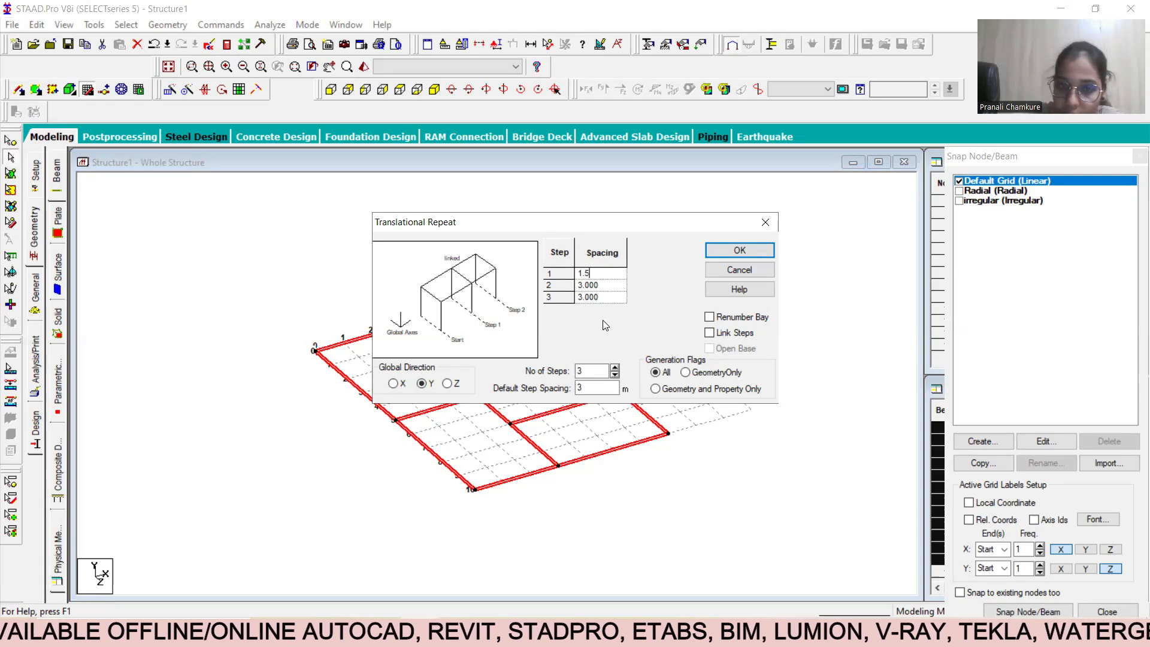
Step: Set the repeat to 4 steps with linked steps, generate the multi-storey frame and clear the selection
click(615, 367)
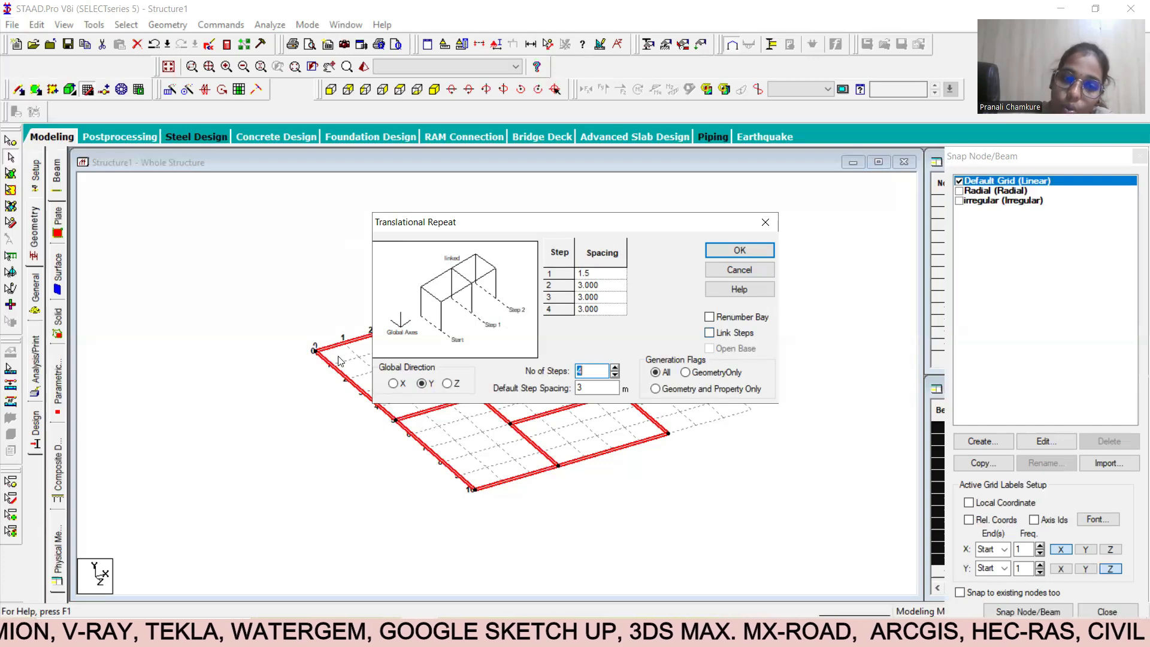
click(711, 333)
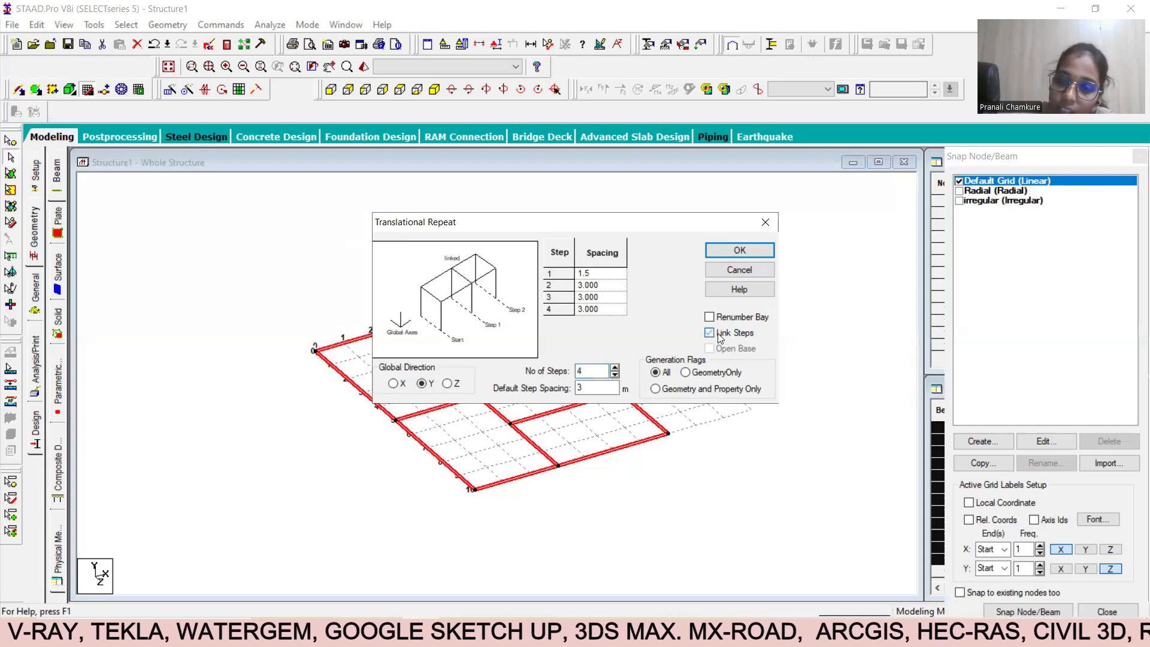
click(724, 254)
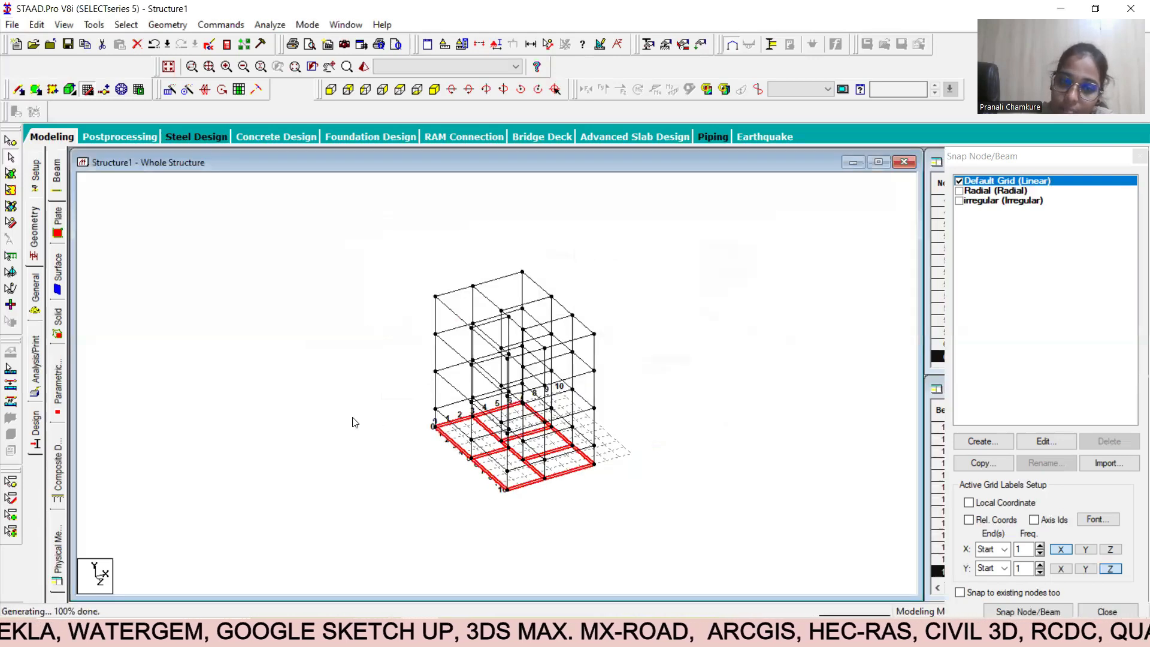
click(354, 422)
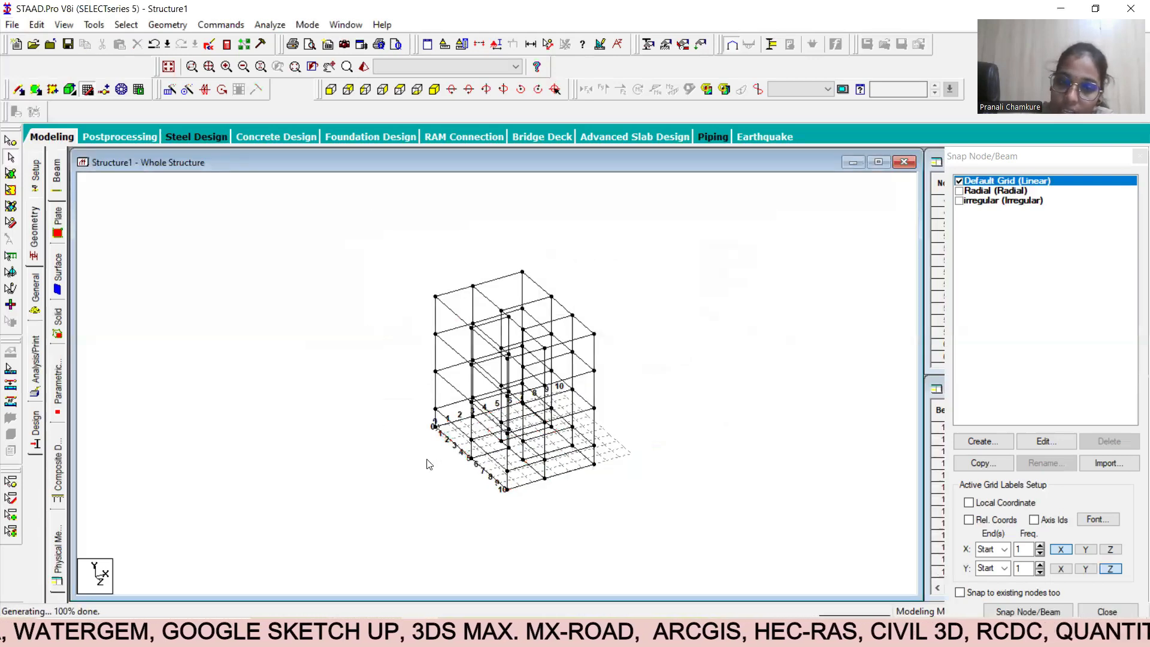
Step: In the front view, select all beams on the base level of the frame and delete them, leaving the columns below the first floor
click(334, 92)
drag(390, 472, 620, 508)
click(470, 500)
drag(427, 483, 620, 520)
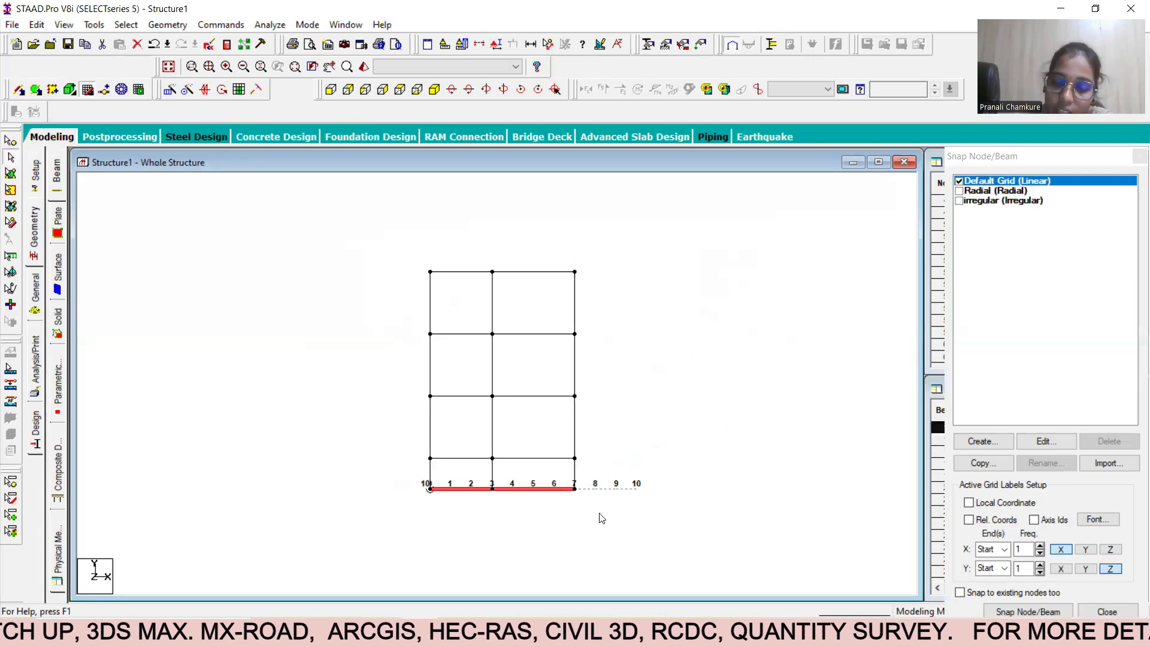
key(Delete)
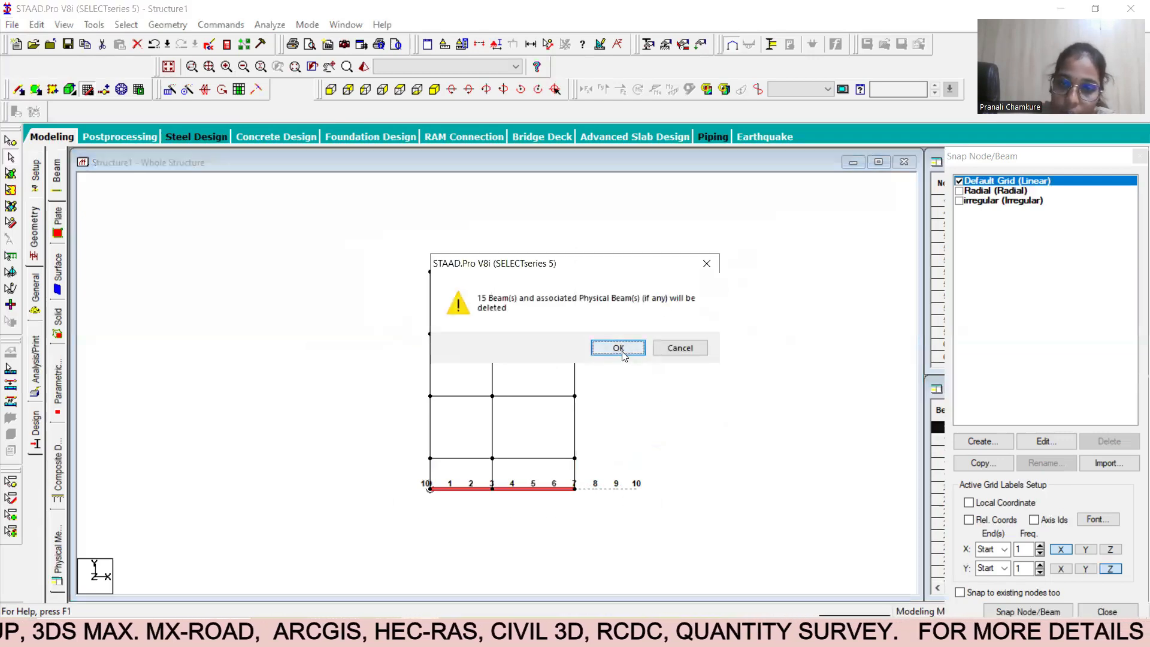
click(618, 348)
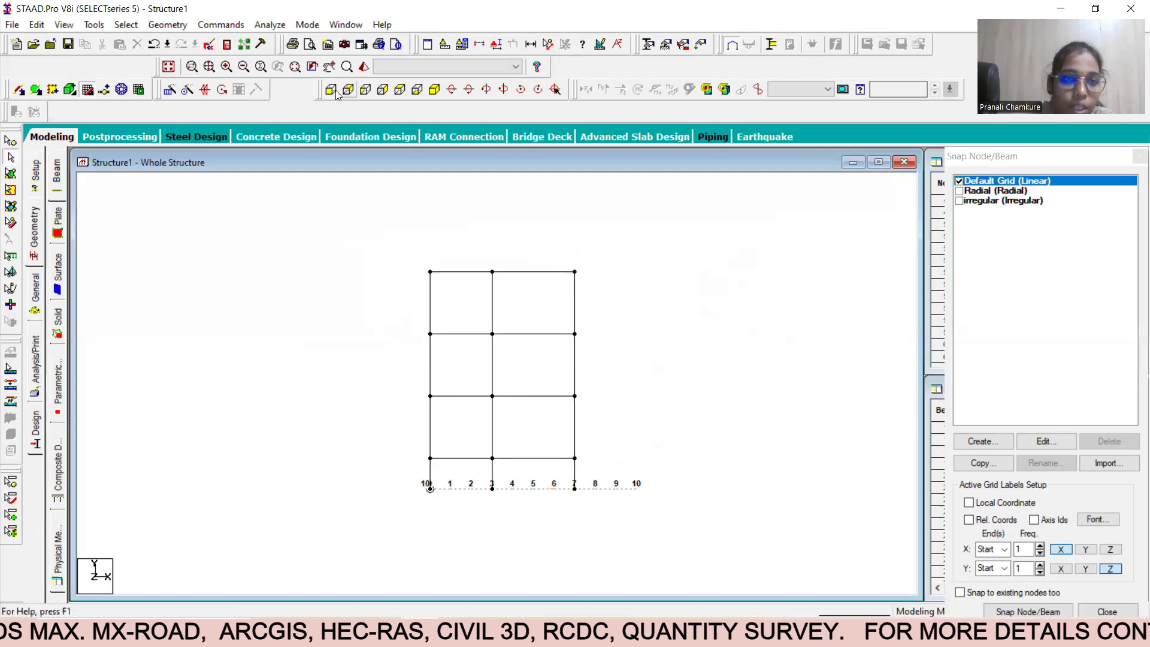
Step: Examine the frame in the isometric view, rotated in the rendered view, and in the front view
click(434, 90)
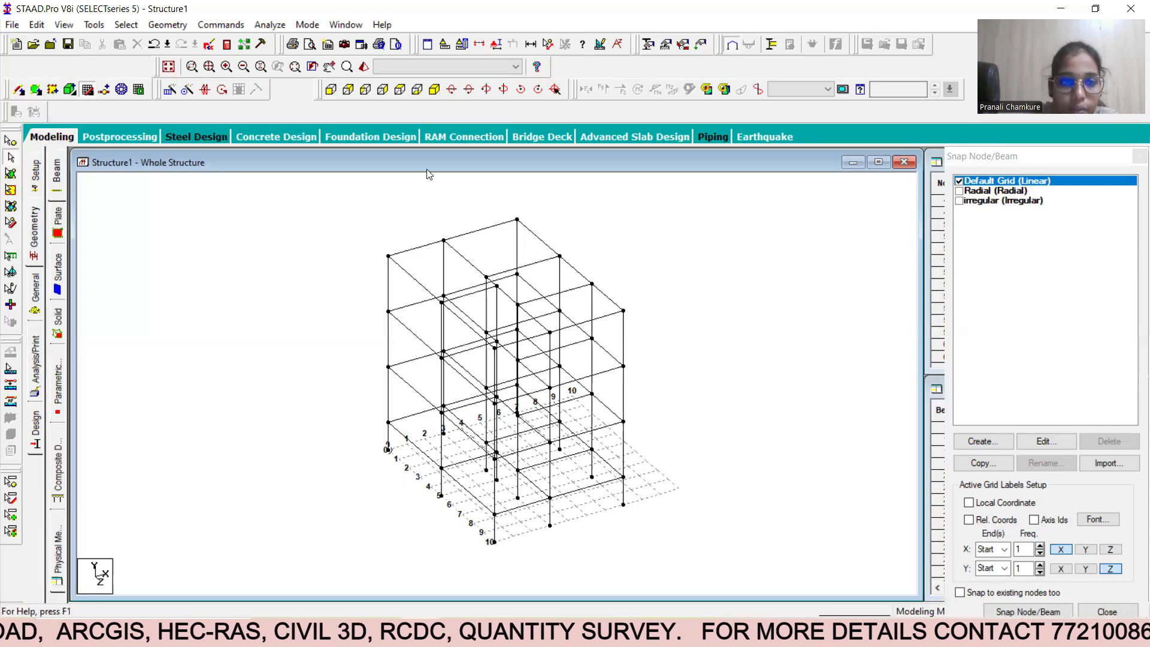
click(364, 67)
drag(608, 457, 568, 400)
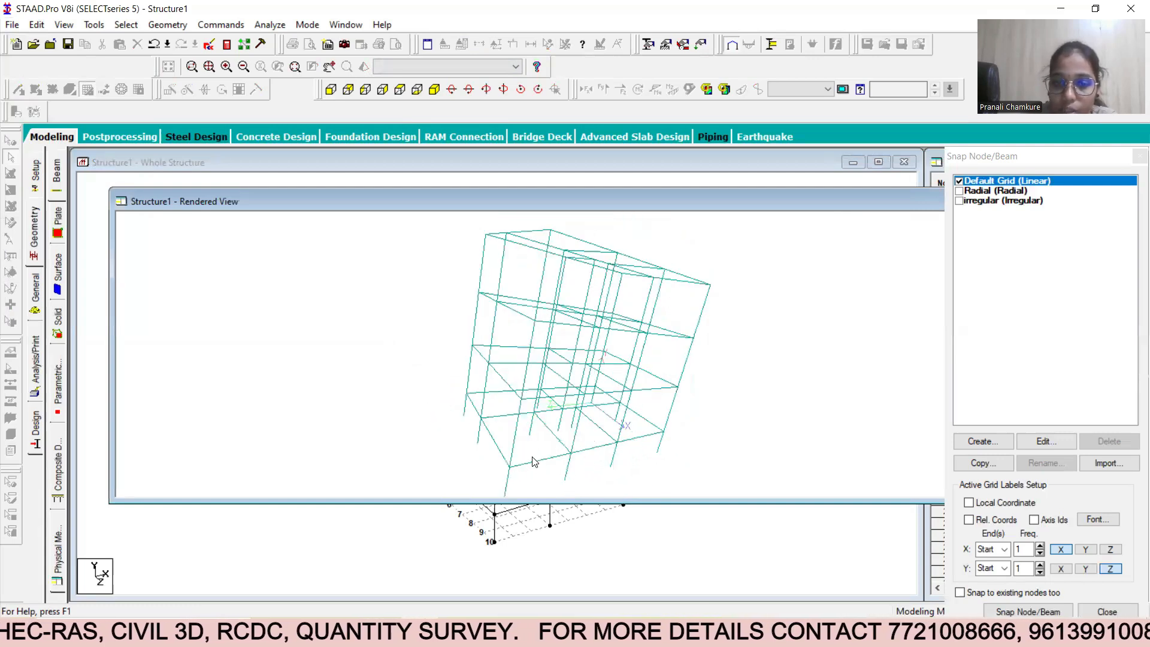
drag(530, 460, 536, 443)
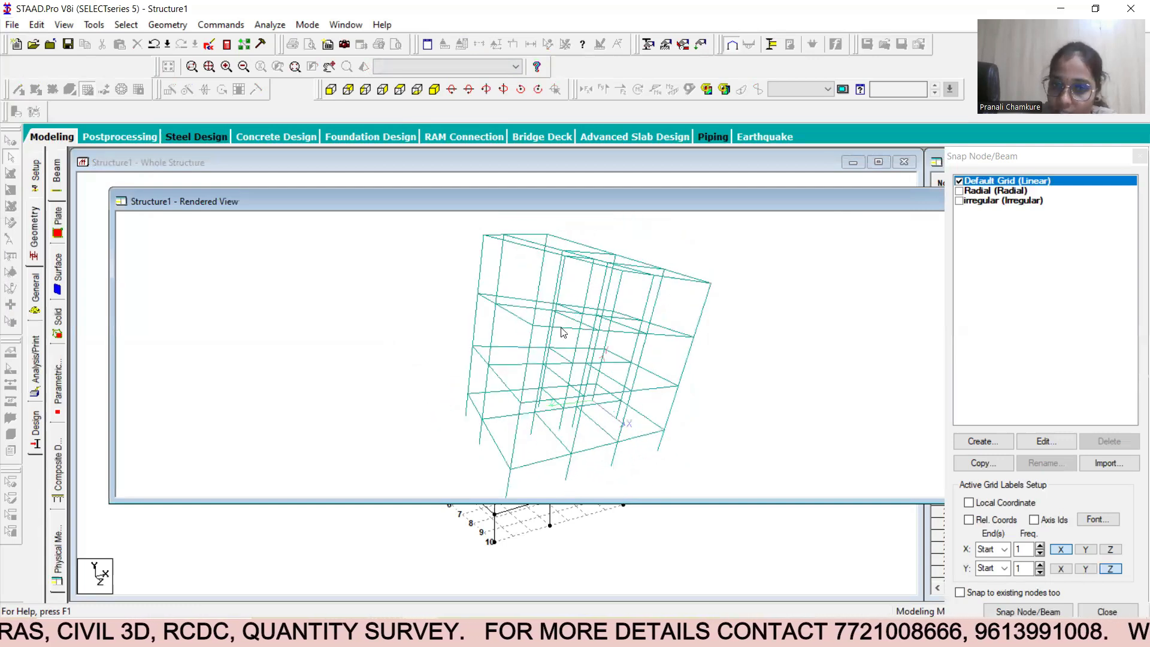
drag(570, 373, 850, 270)
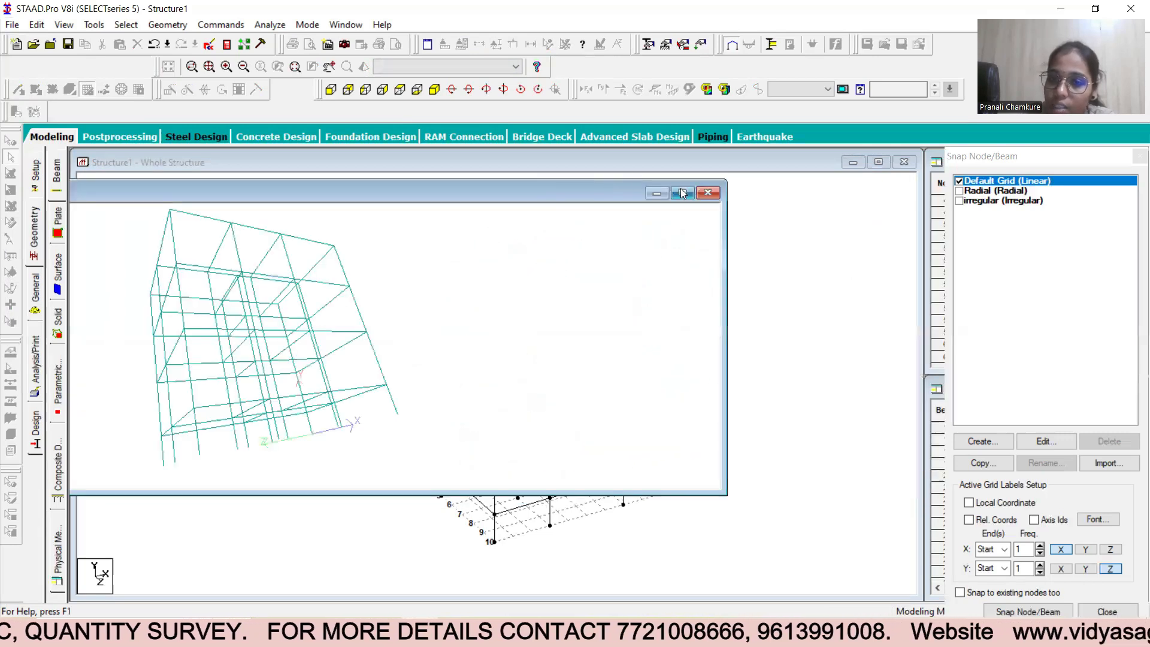
click(711, 196)
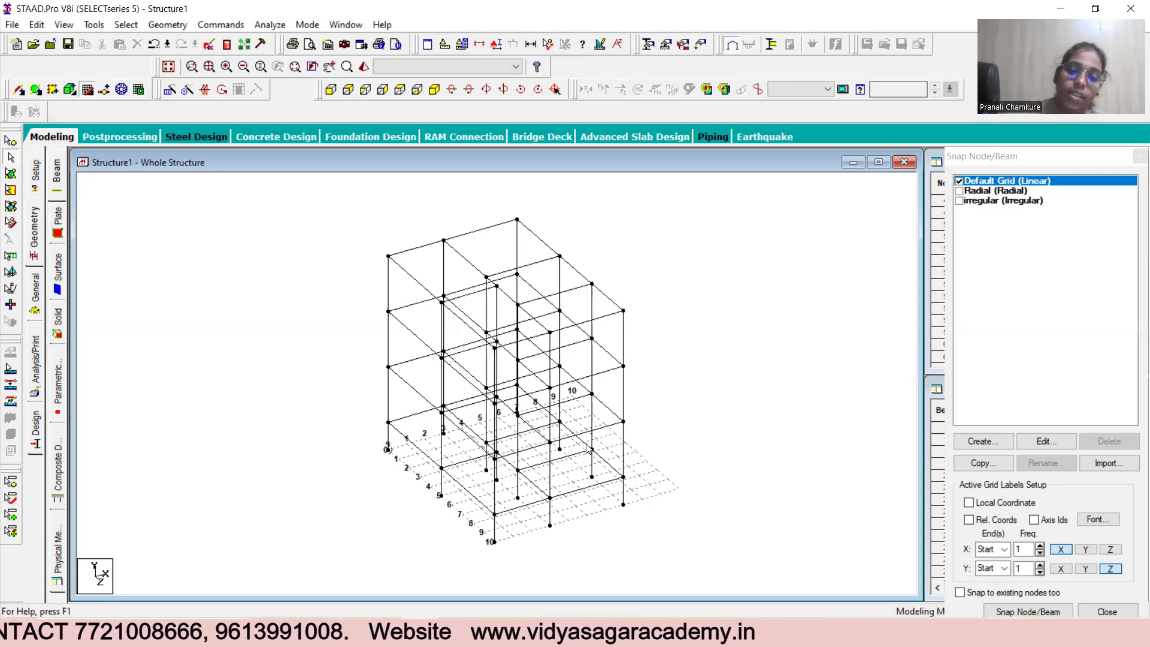
click(330, 90)
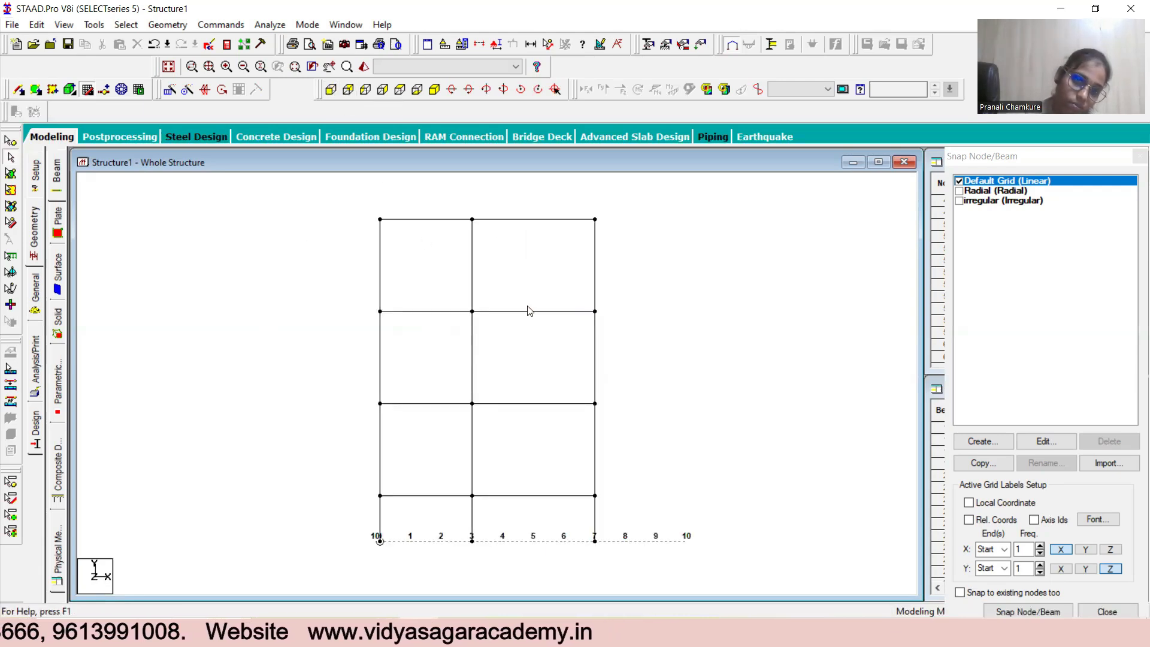
click(437, 93)
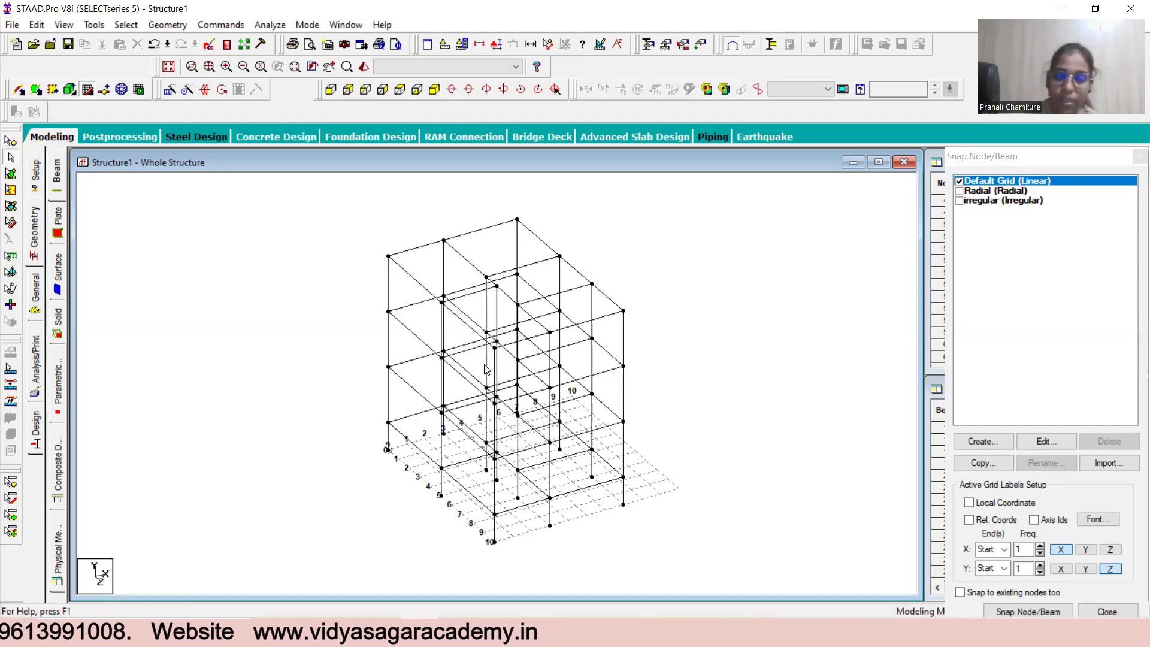
Step: Delete all beams of the multi-storey frame together with its nodes
middle_drag(579, 493, 498, 482)
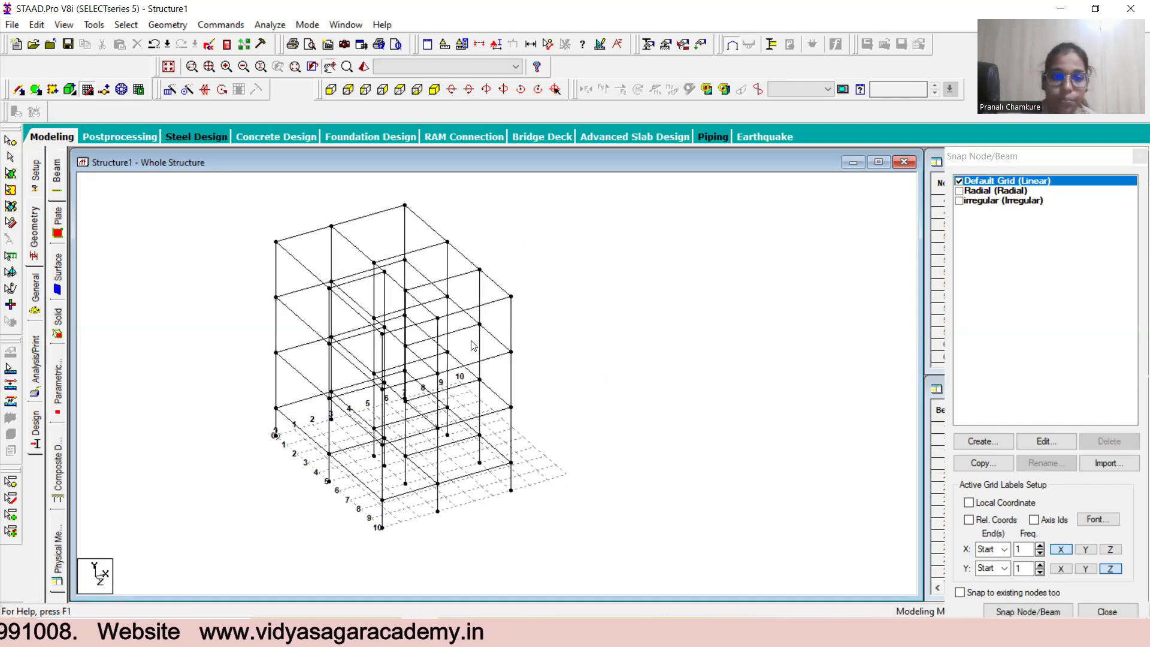
drag(542, 526, 183, 206)
drag(589, 518, 248, 188)
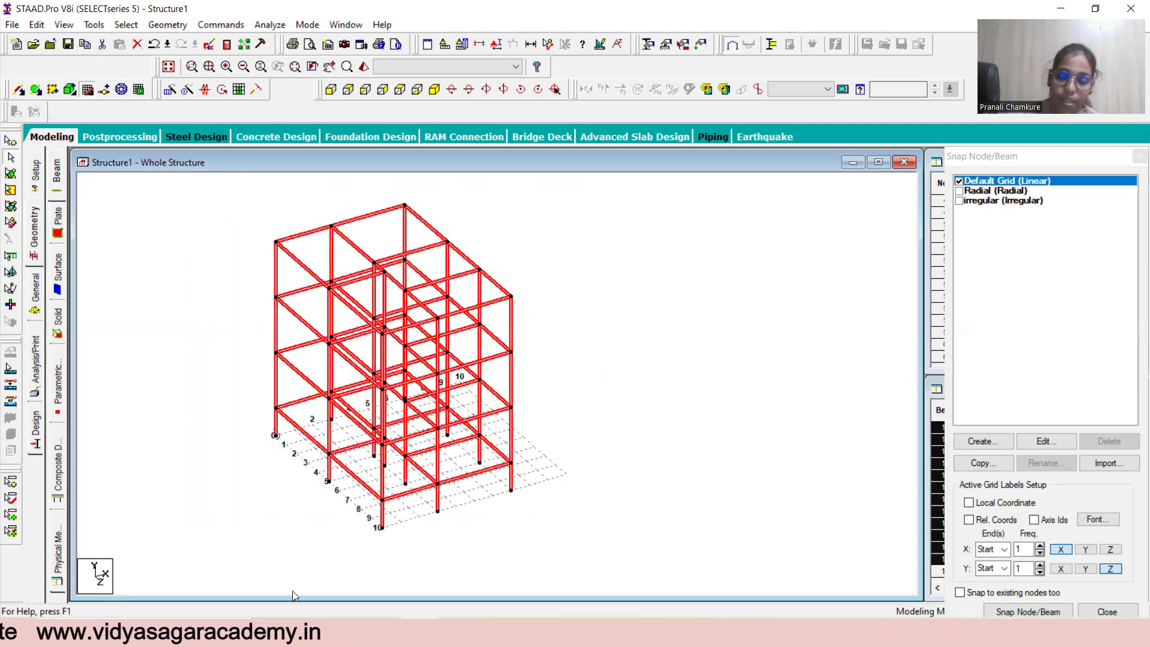
key(Delete)
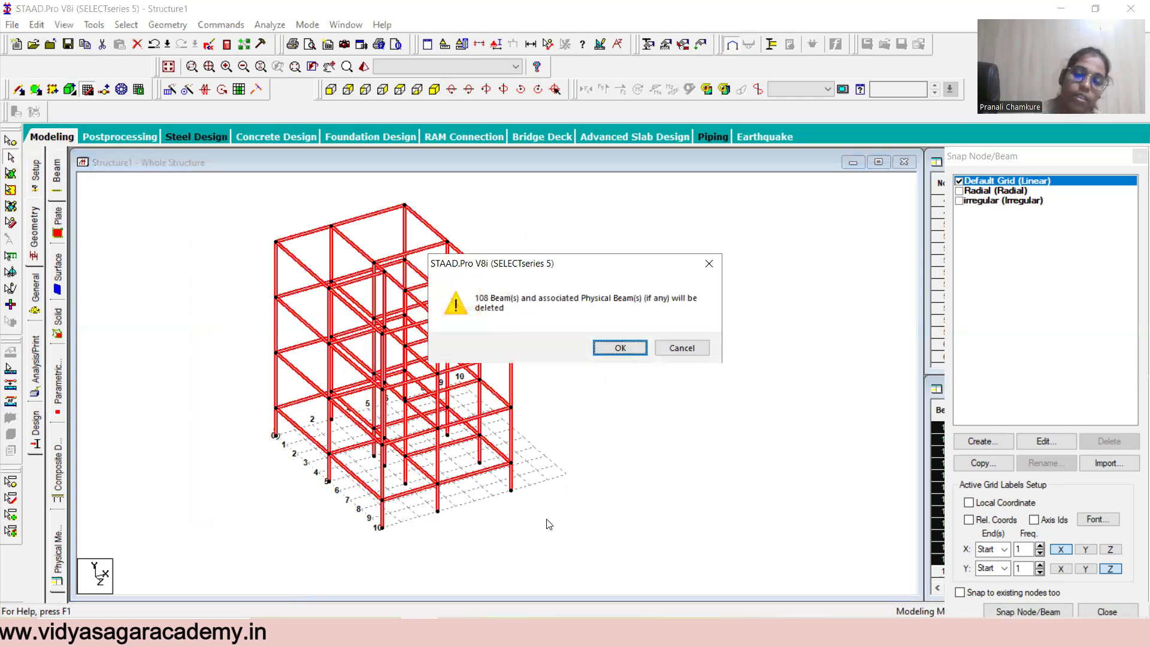
click(620, 348)
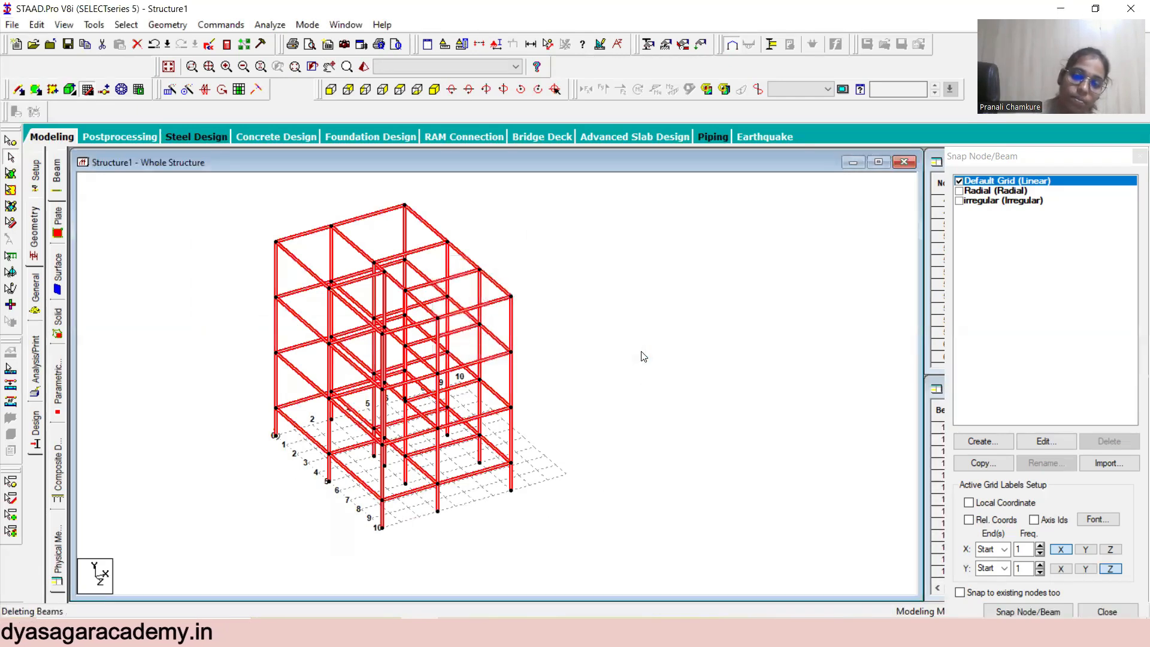
click(604, 351)
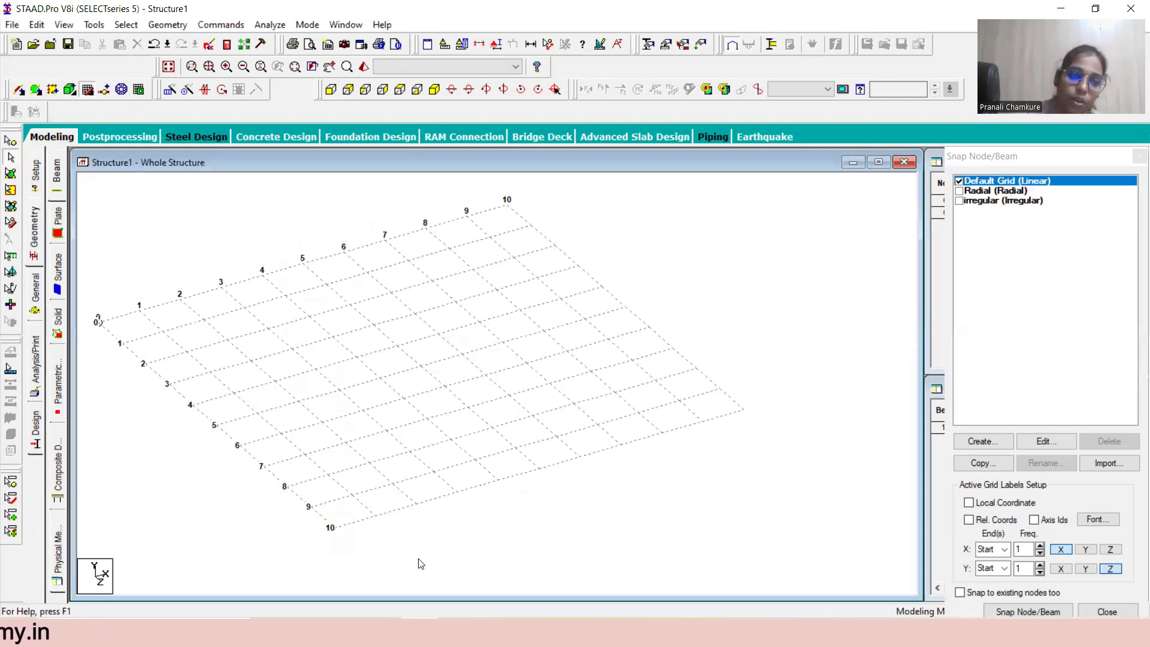
Step: Draw a closed rectangle of snap-grid beams through X 1, Z 4; X 5, Z 4; X 5, Z 7; and X 1, Z 7
click(88, 90)
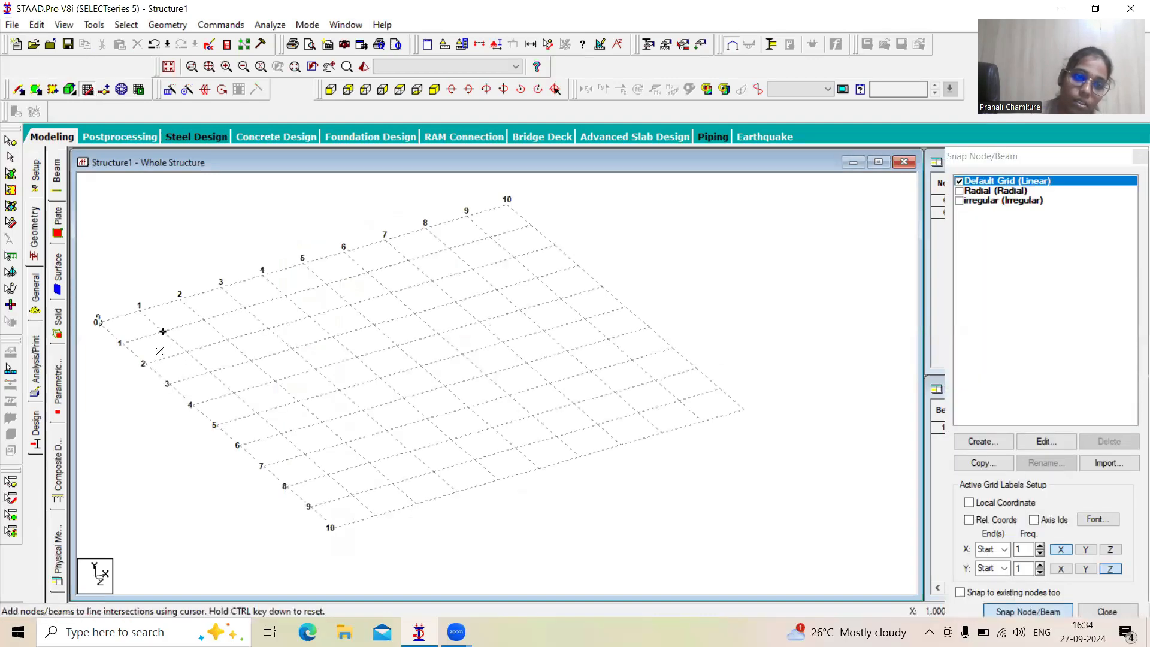
click(233, 393)
click(397, 346)
click(468, 407)
click(305, 454)
click(234, 393)
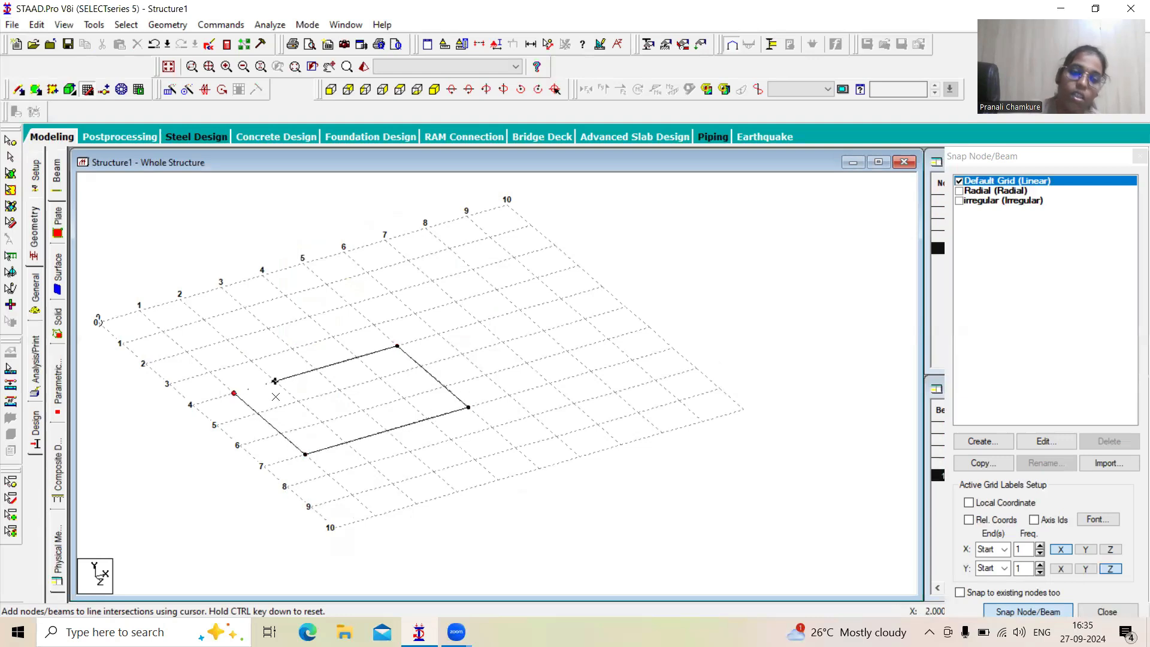
key(Escape)
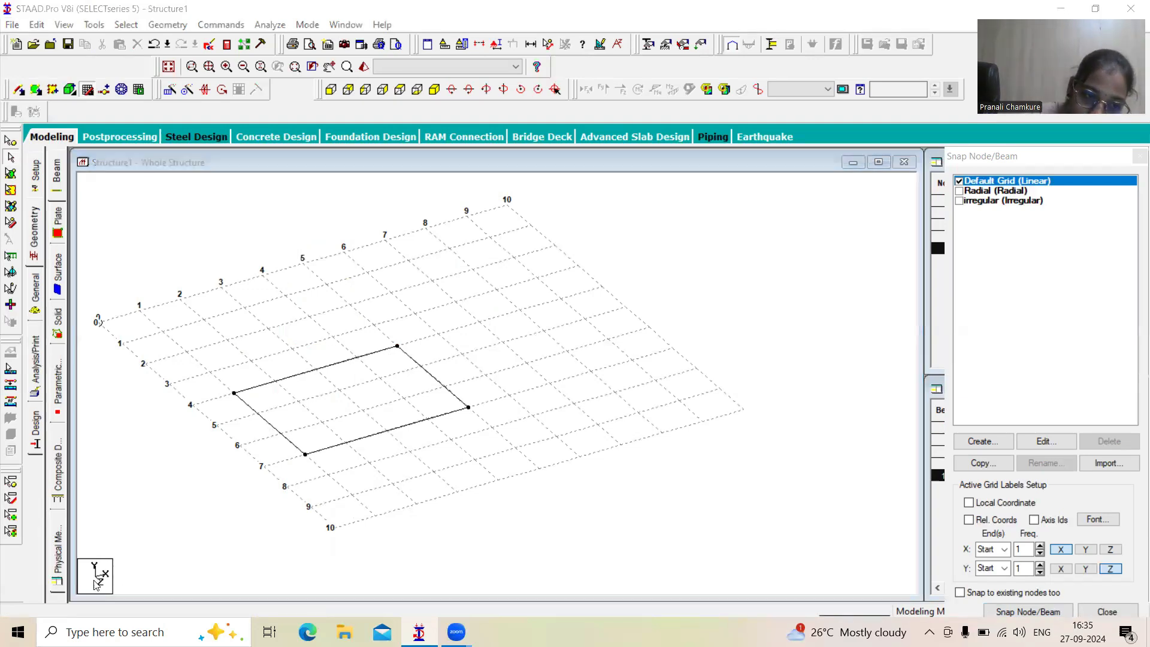
click(623, 350)
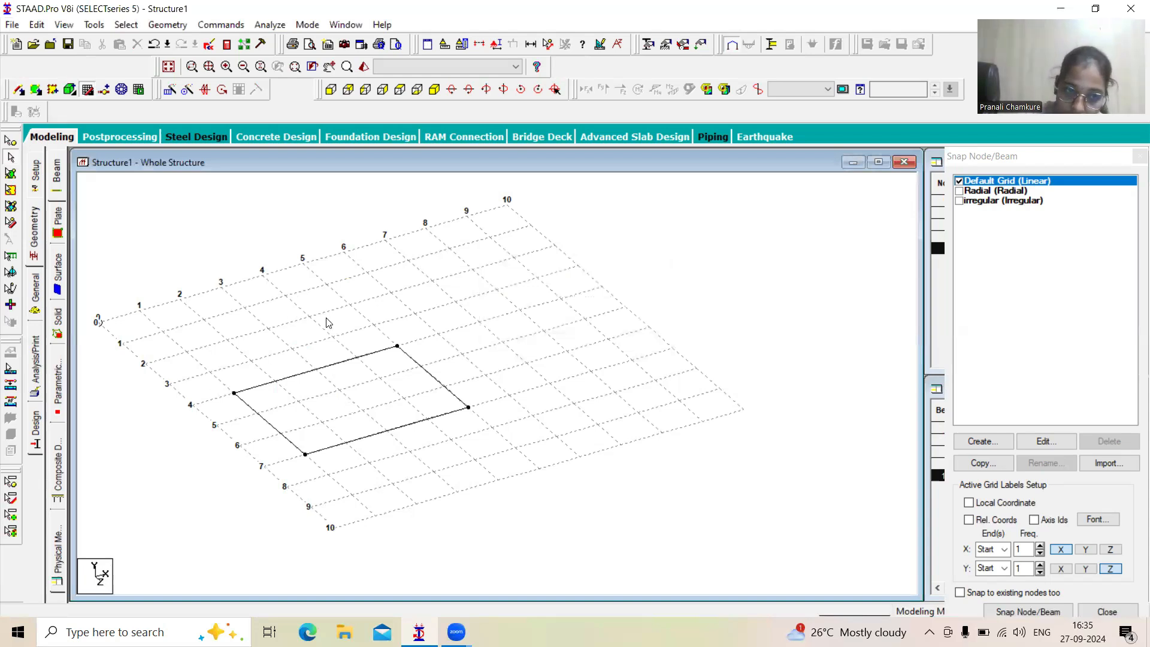
Step: Try repeating the Z 4 beam once along global Z with -2 m spacing and Link Steps enabled, and undo the repeat
click(338, 369)
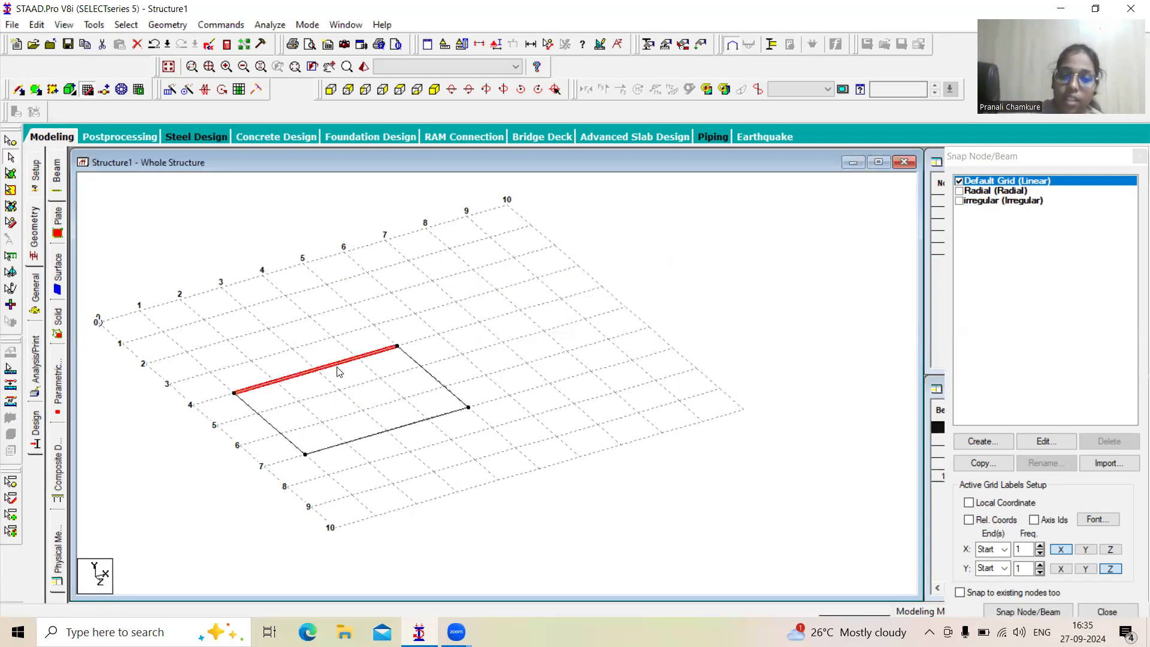
click(169, 91)
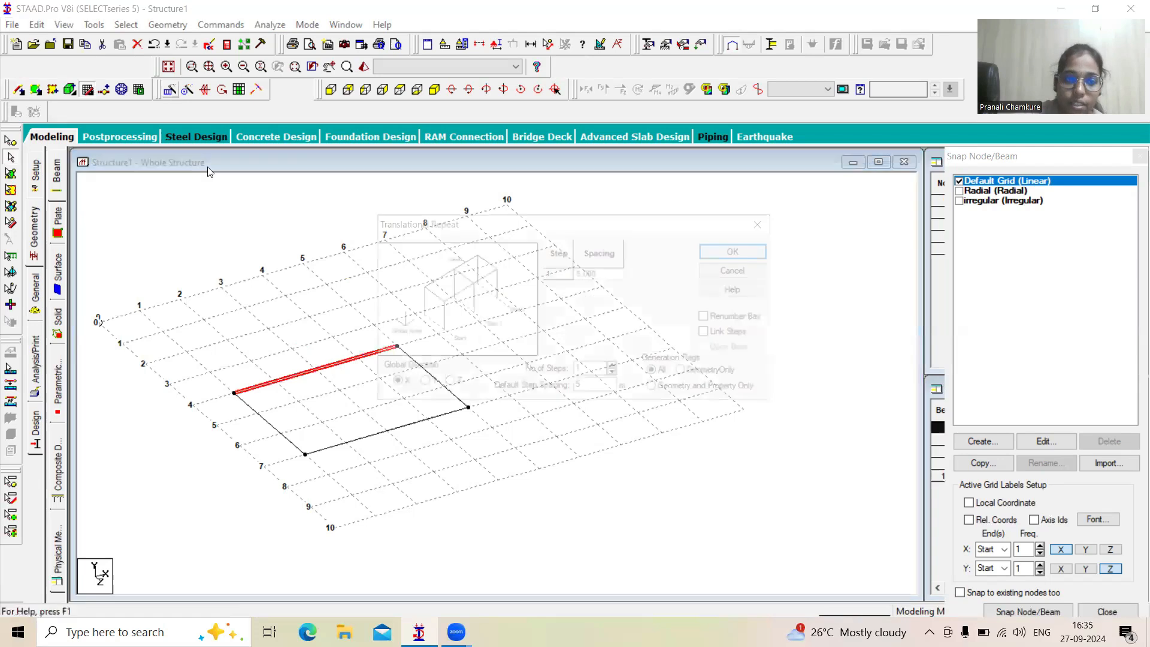
click(448, 384)
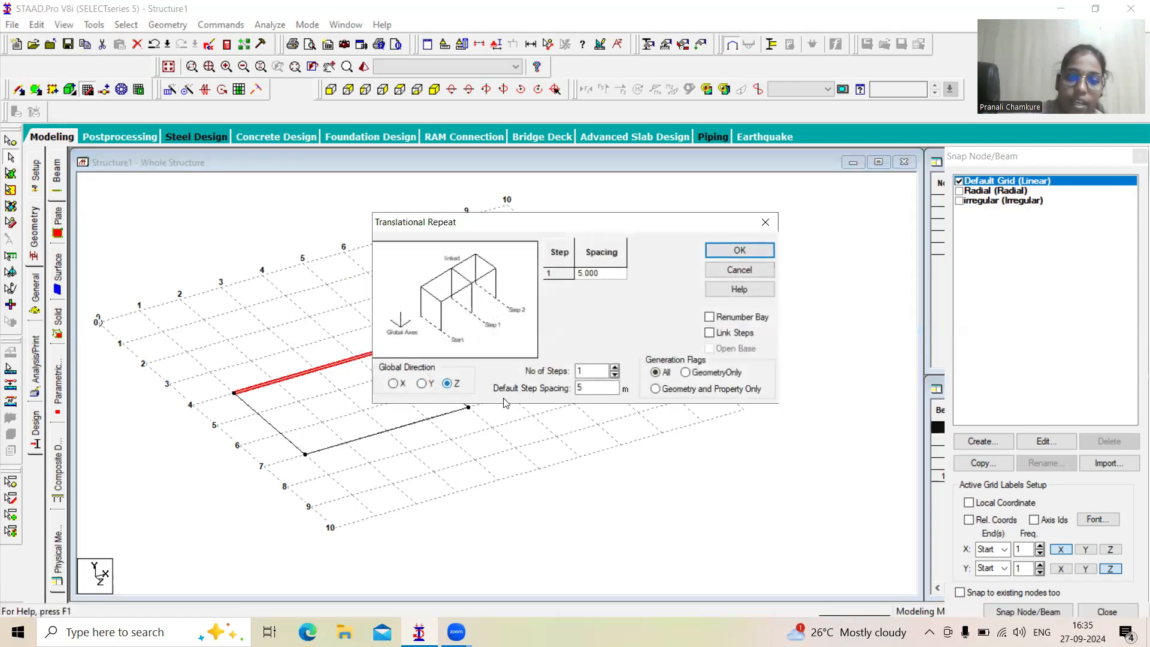
double_click(593, 388)
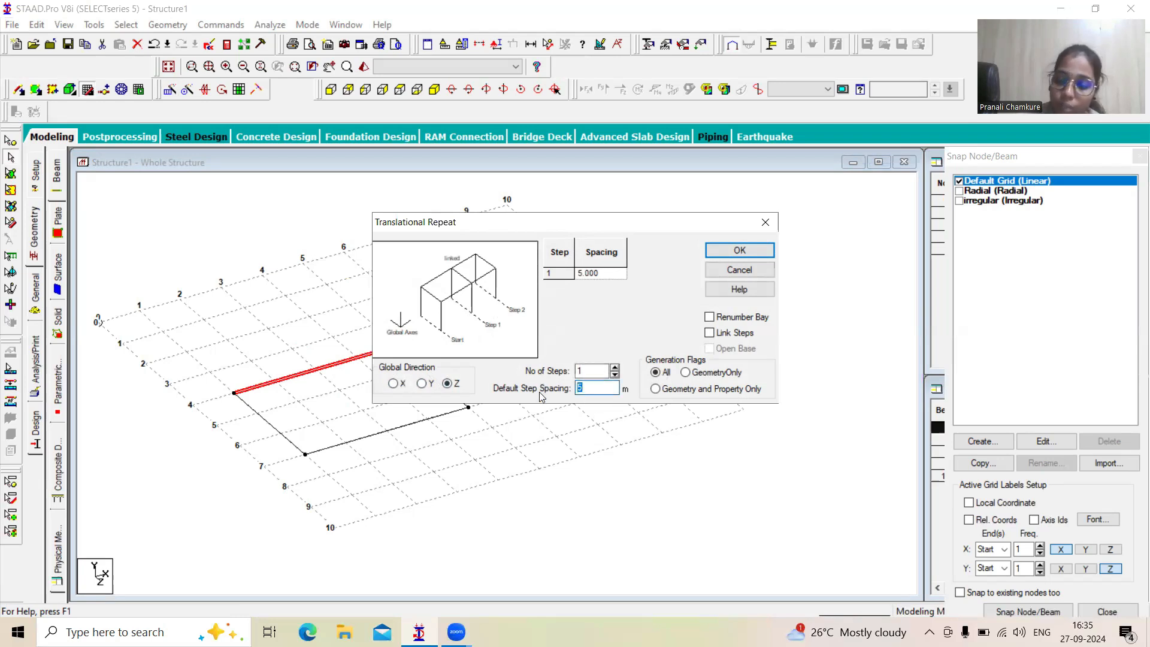
text(2)
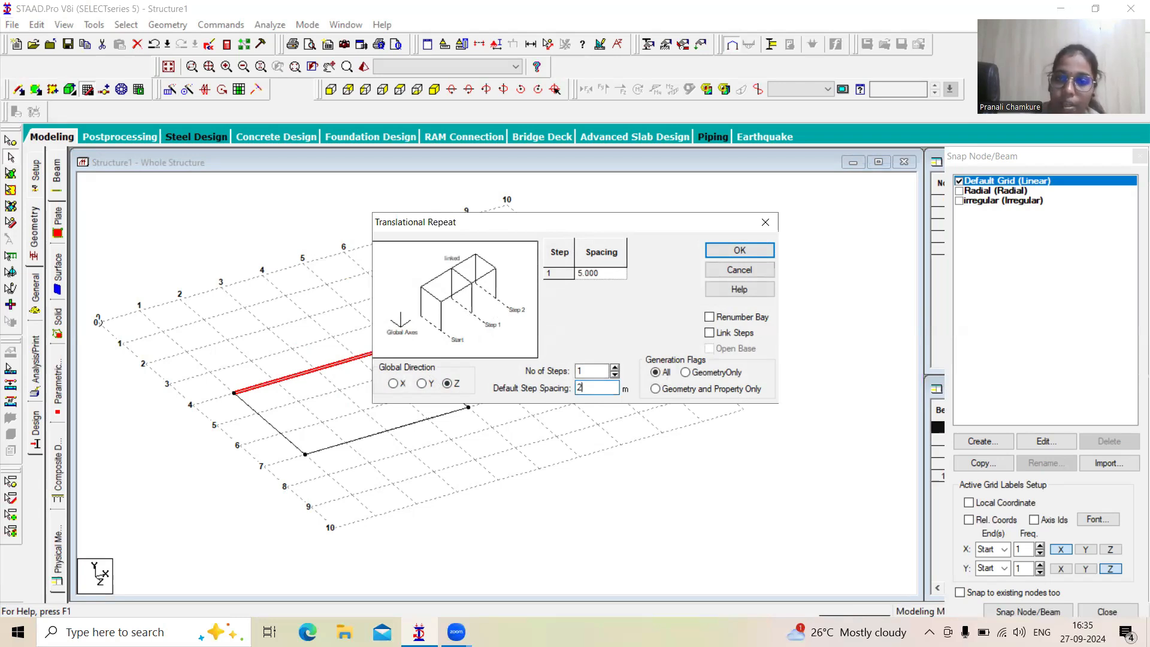
key(BackSpace)
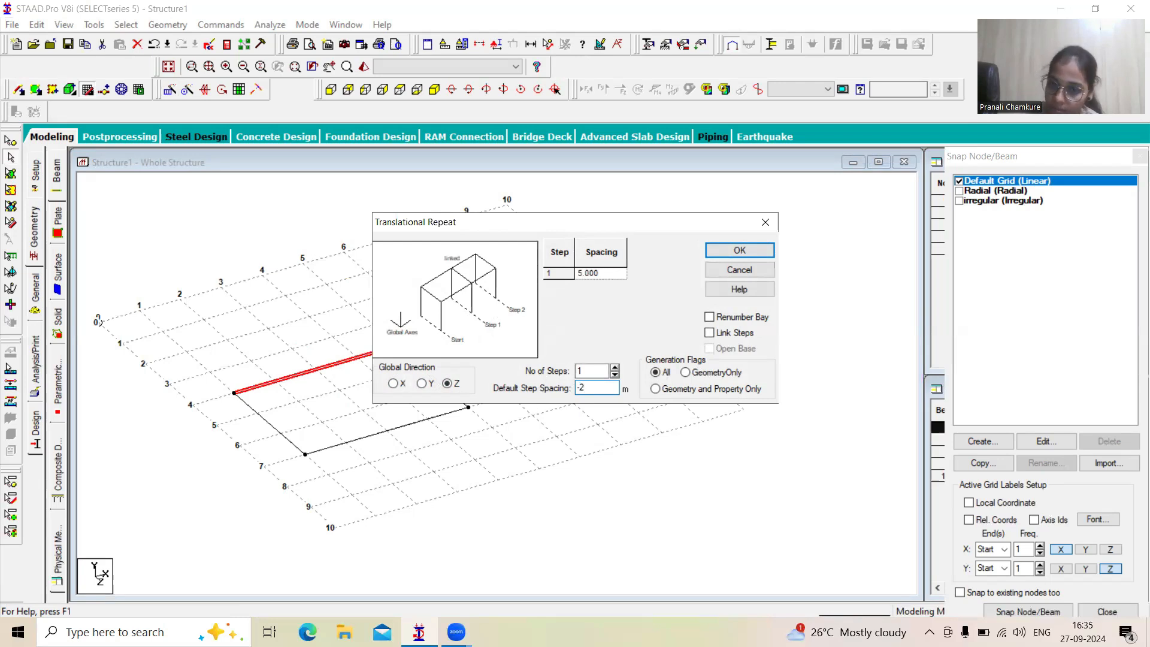
click(725, 334)
click(740, 250)
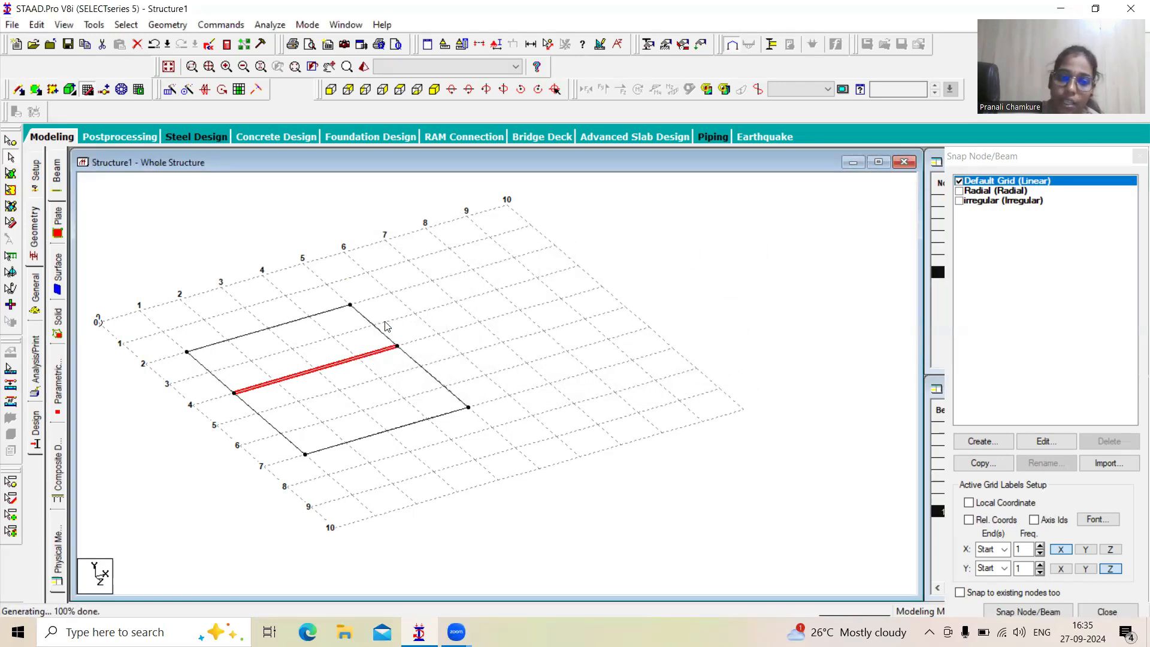
key(ctrl+z)
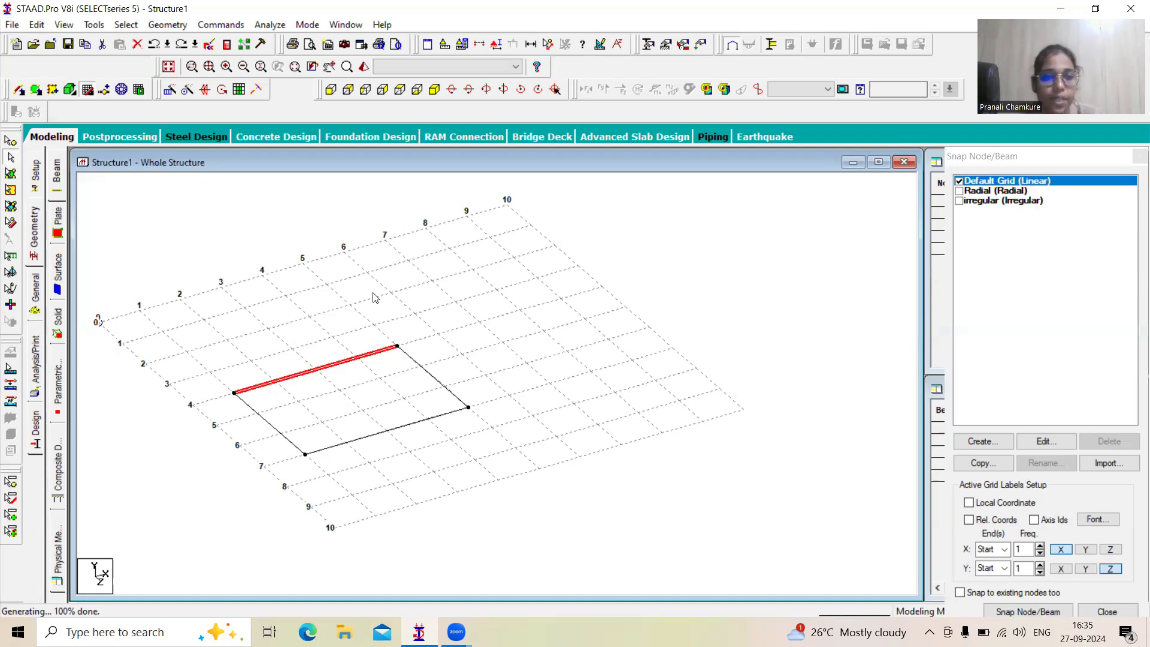
Step: Repeat the Z 4 beam once along global Z with -2 m spacing, without linking the steps, and clear the selection
click(172, 87)
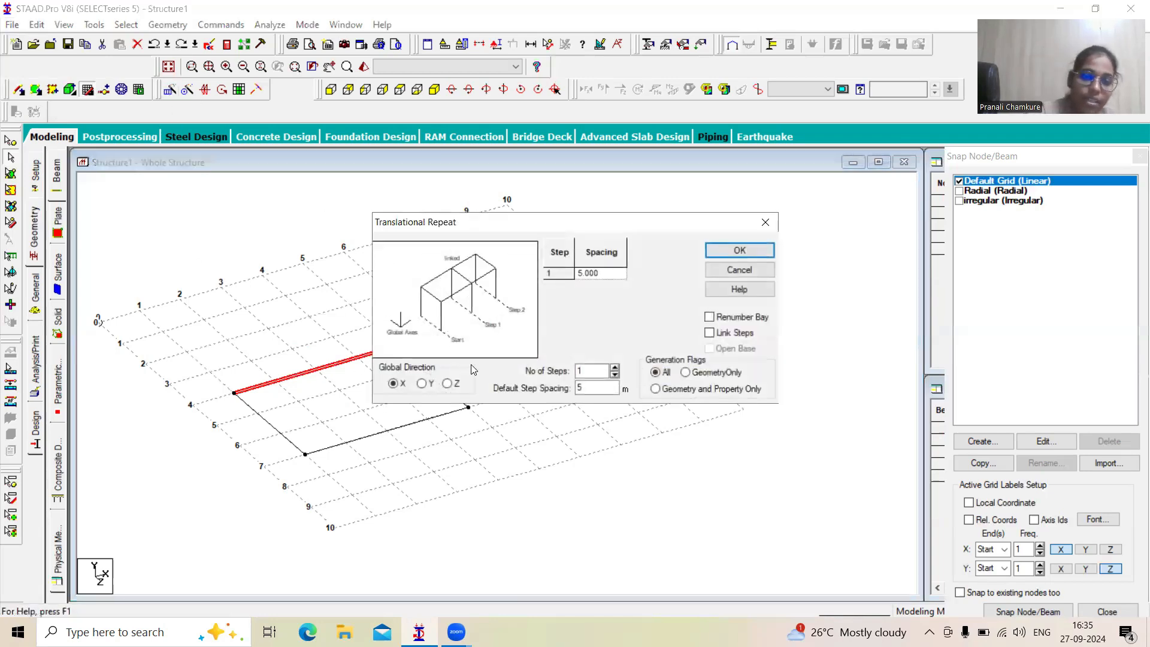
click(447, 384)
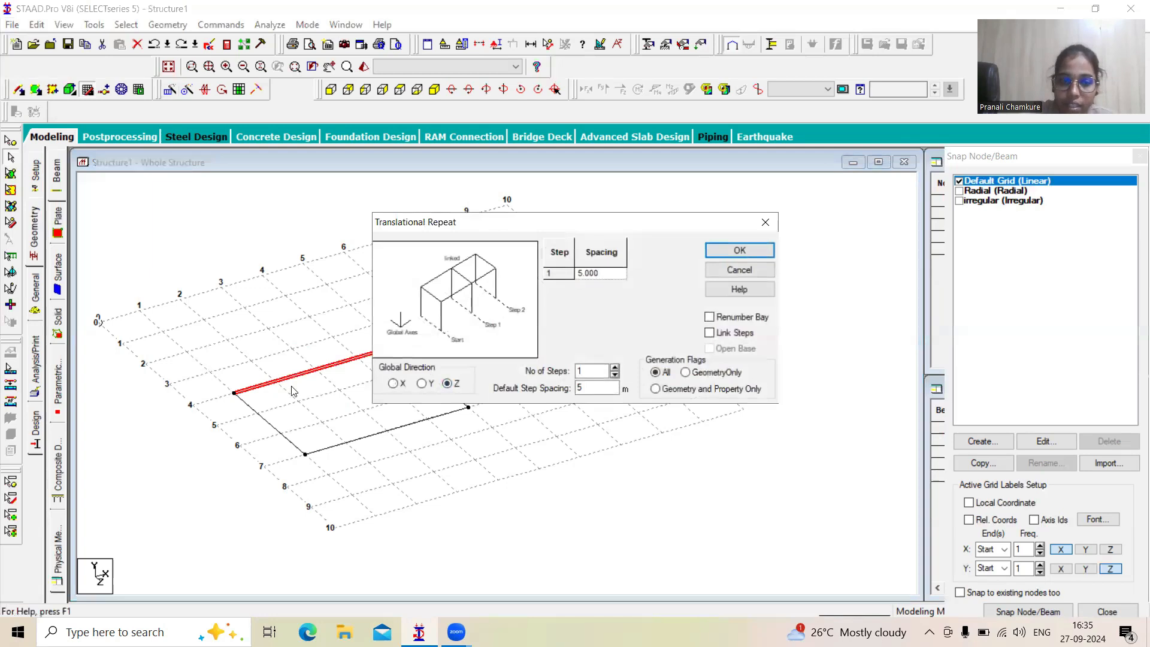
double_click(596, 387)
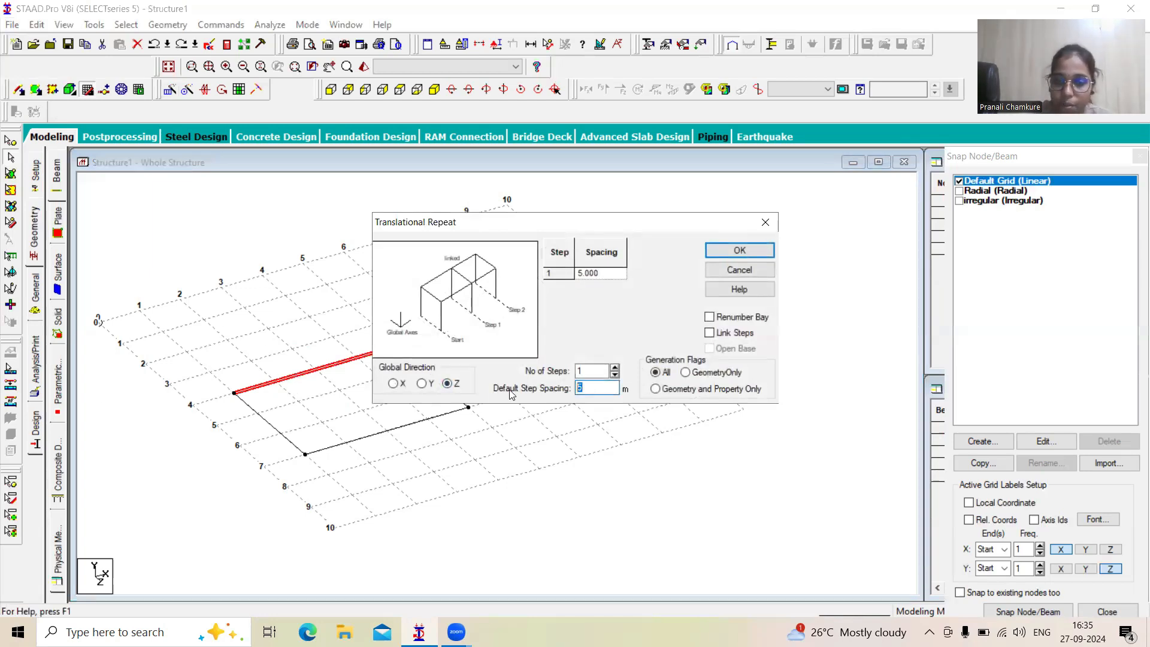
text(-2)
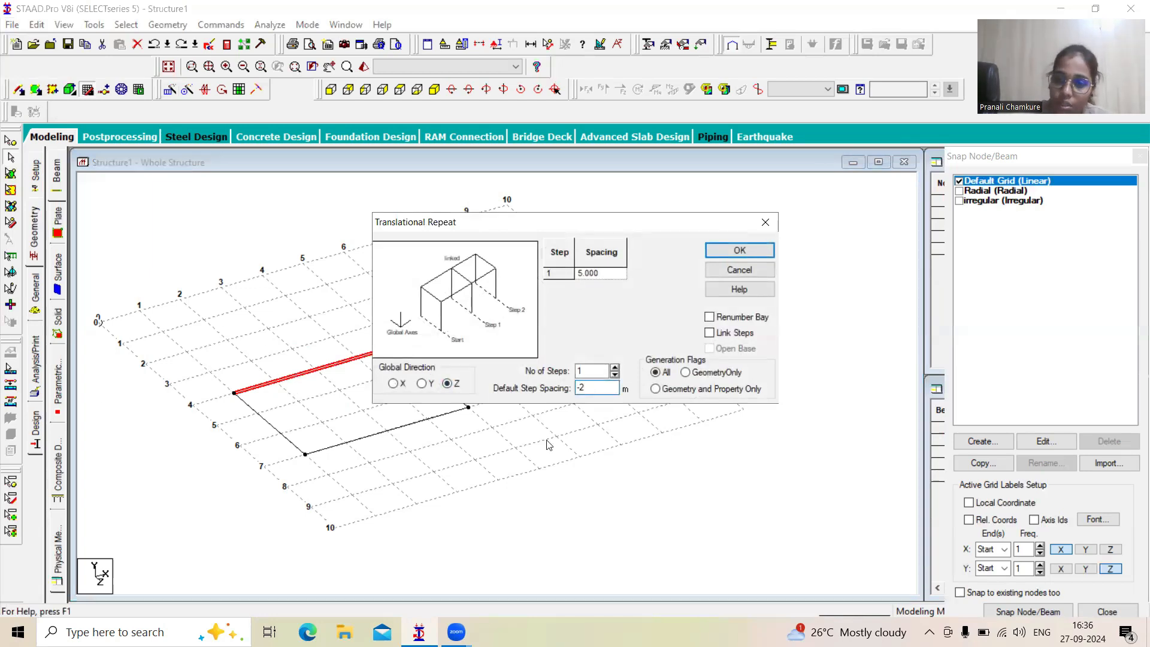
click(740, 250)
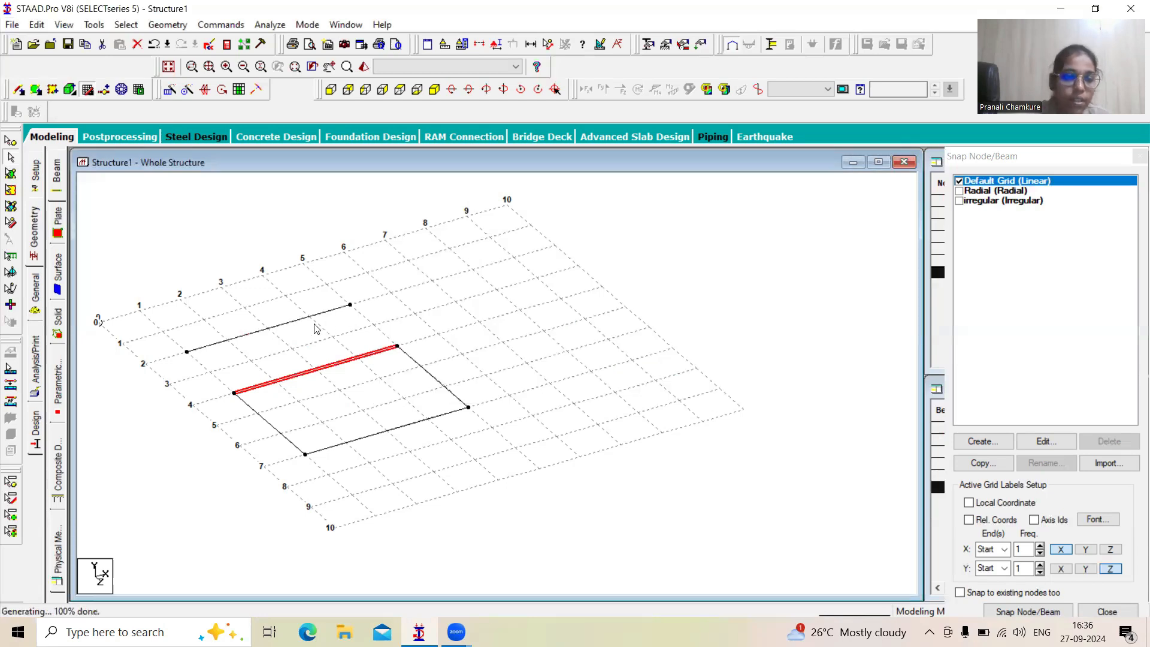
click(316, 328)
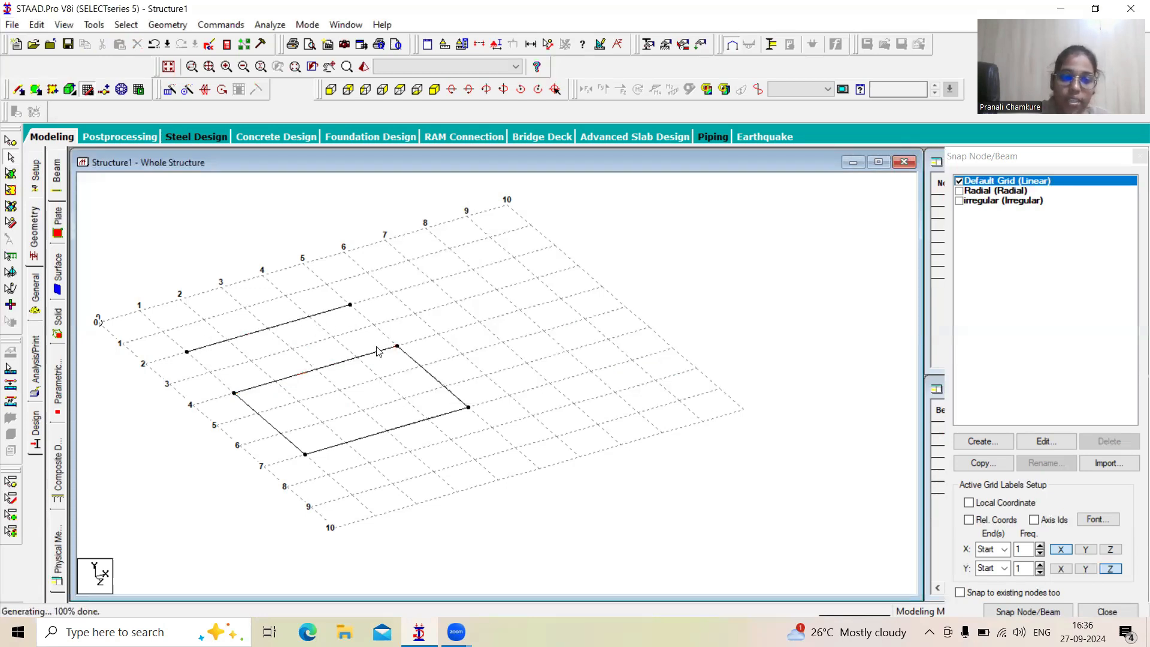
Step: Add beams joining X 1, Z 2 to X 1, Z 4 and X 5, Z 2 to X 5, Z 4
click(19, 89)
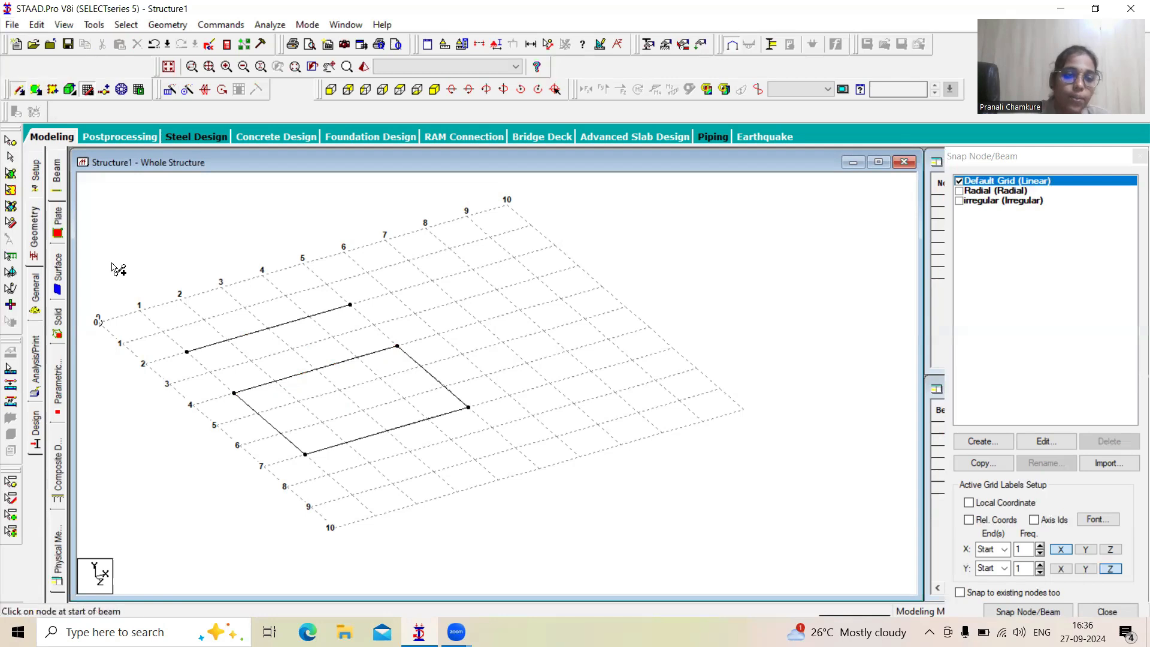
drag(187, 352, 234, 393)
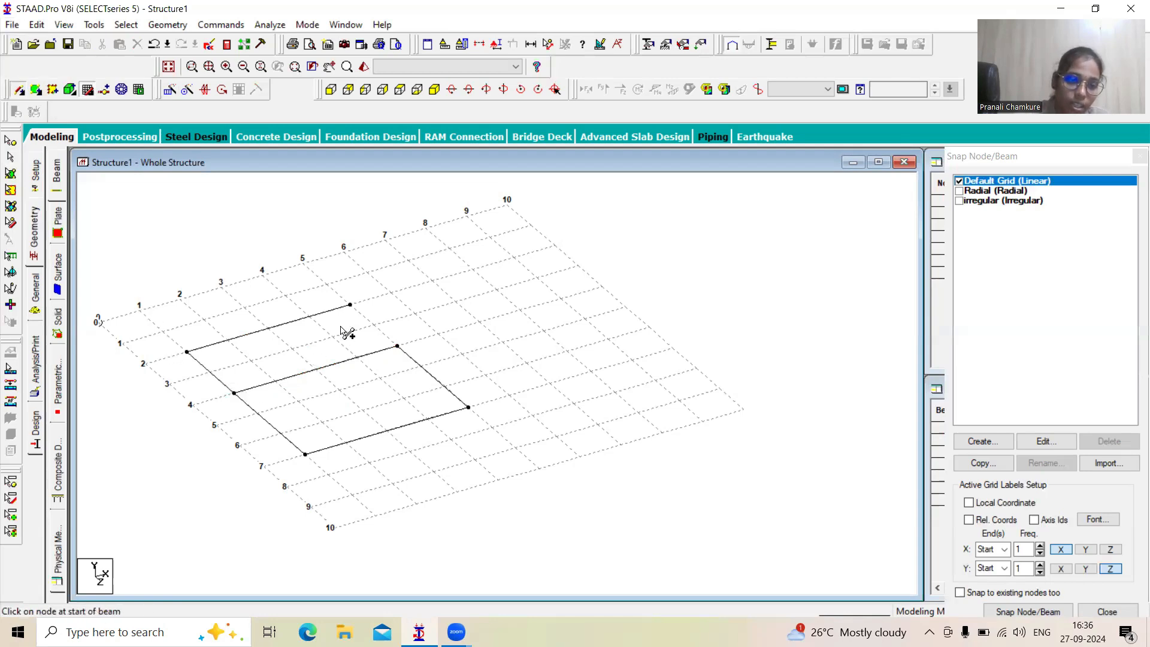
drag(350, 304, 397, 346)
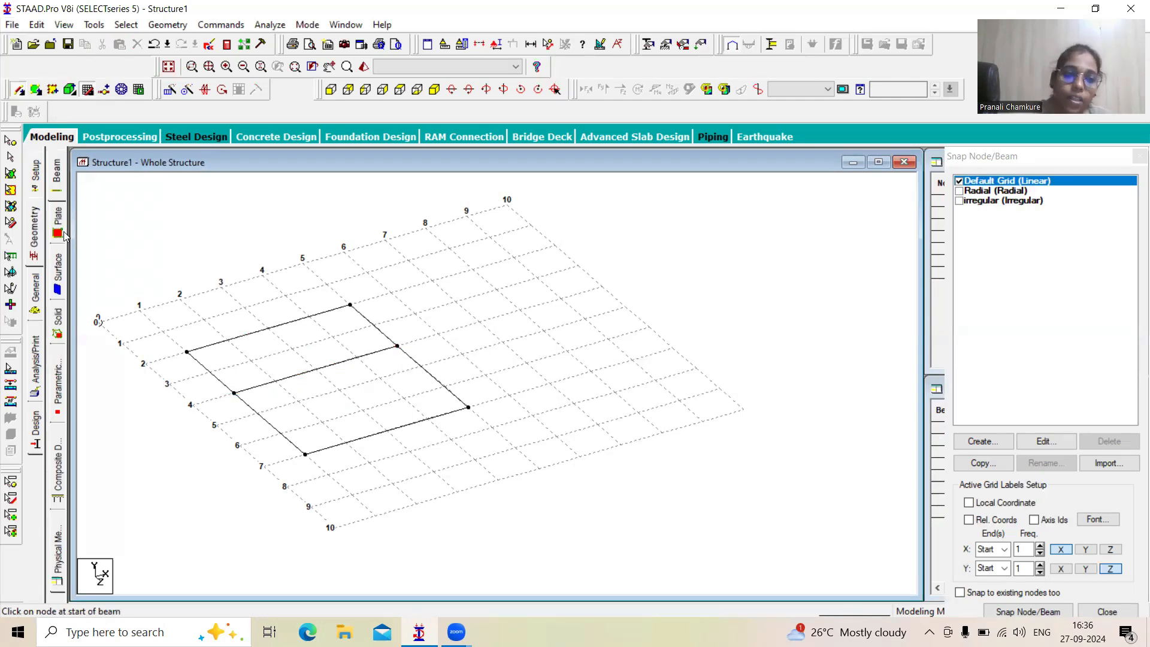
click(11, 158)
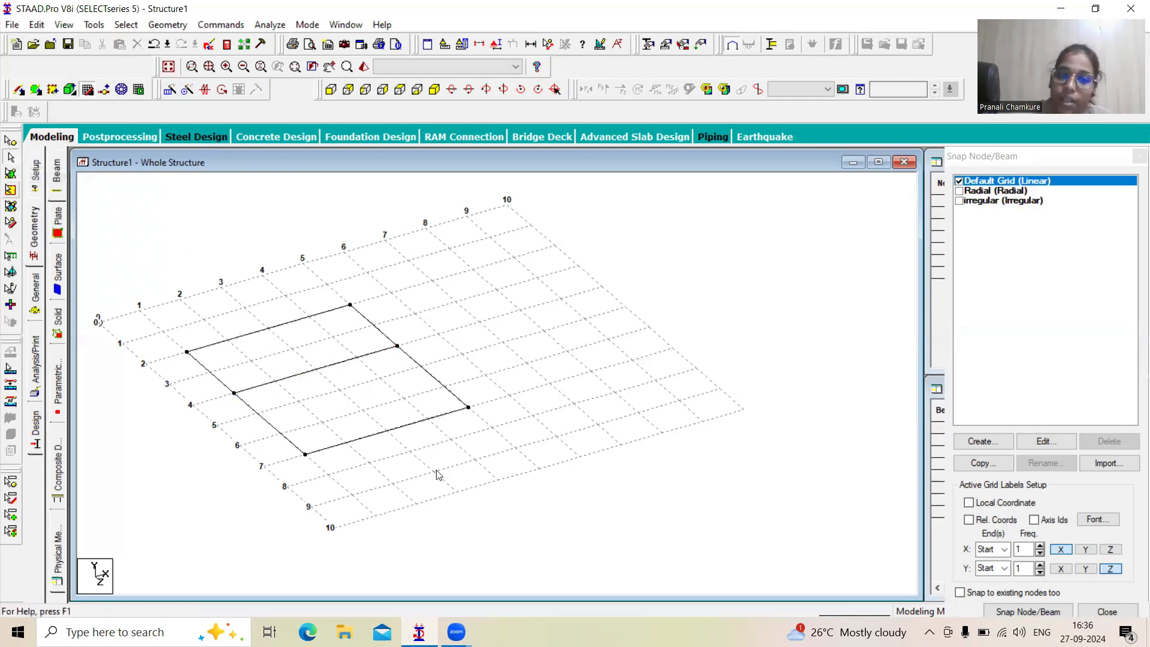
Step: Select the nodes at X 5, Z 4 and X 5, Z 7 and repeat them once along global X with 4 m spacing, unlinked
click(429, 376)
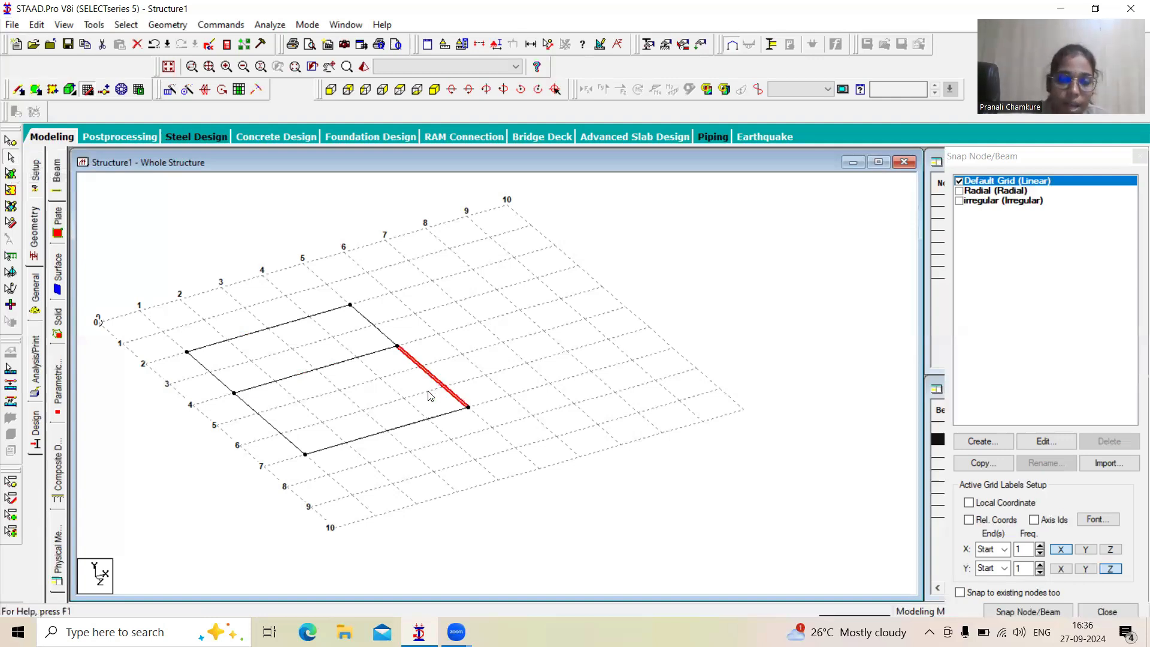
key(Delete)
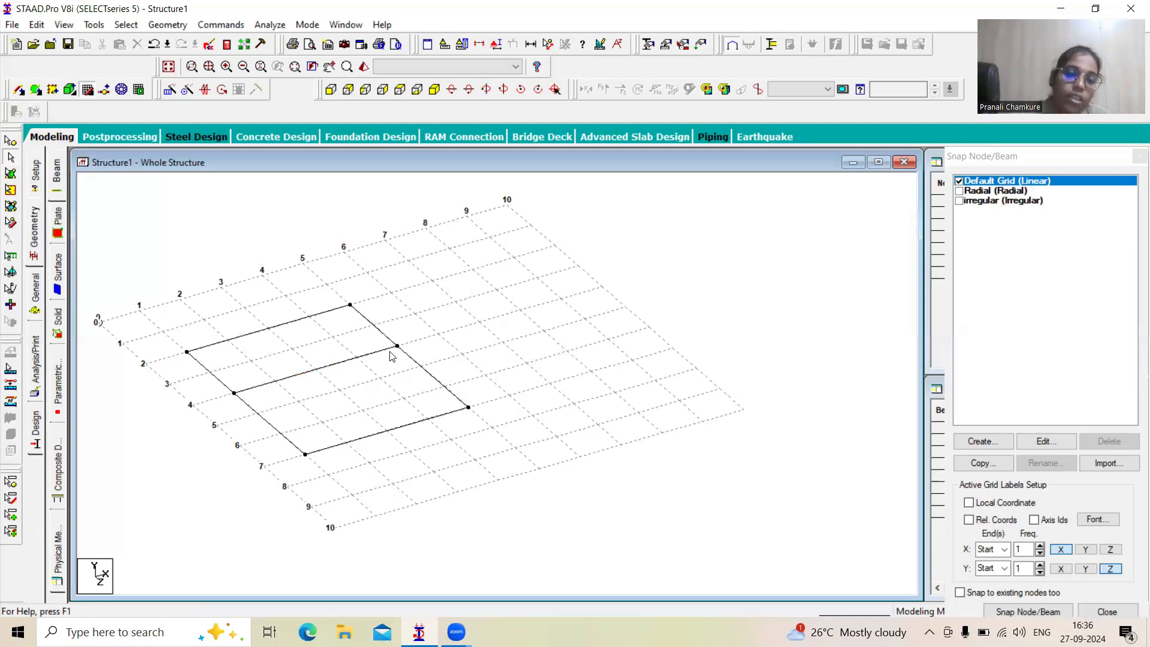
click(11, 141)
click(398, 346)
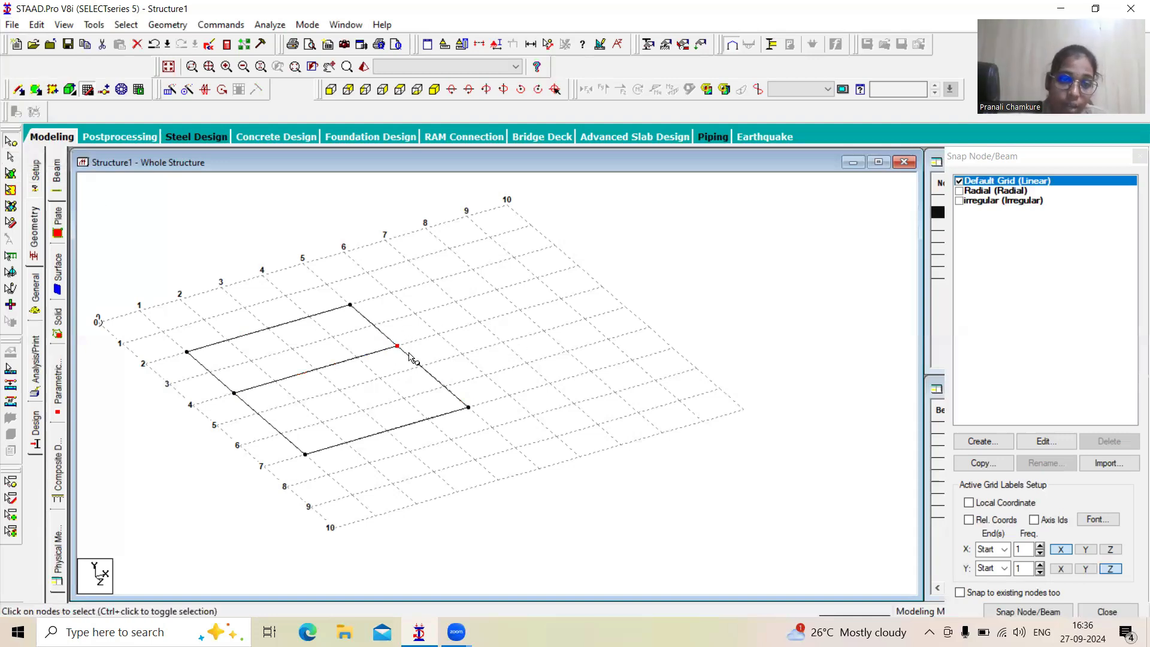
ctrl+click(468, 408)
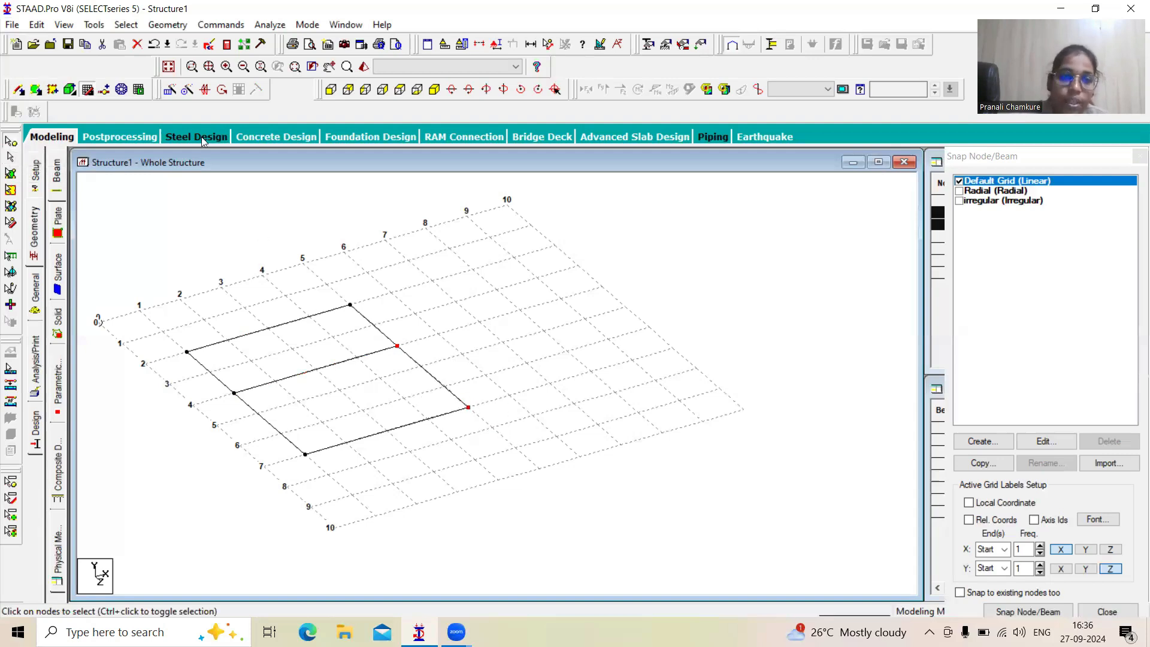
click(170, 93)
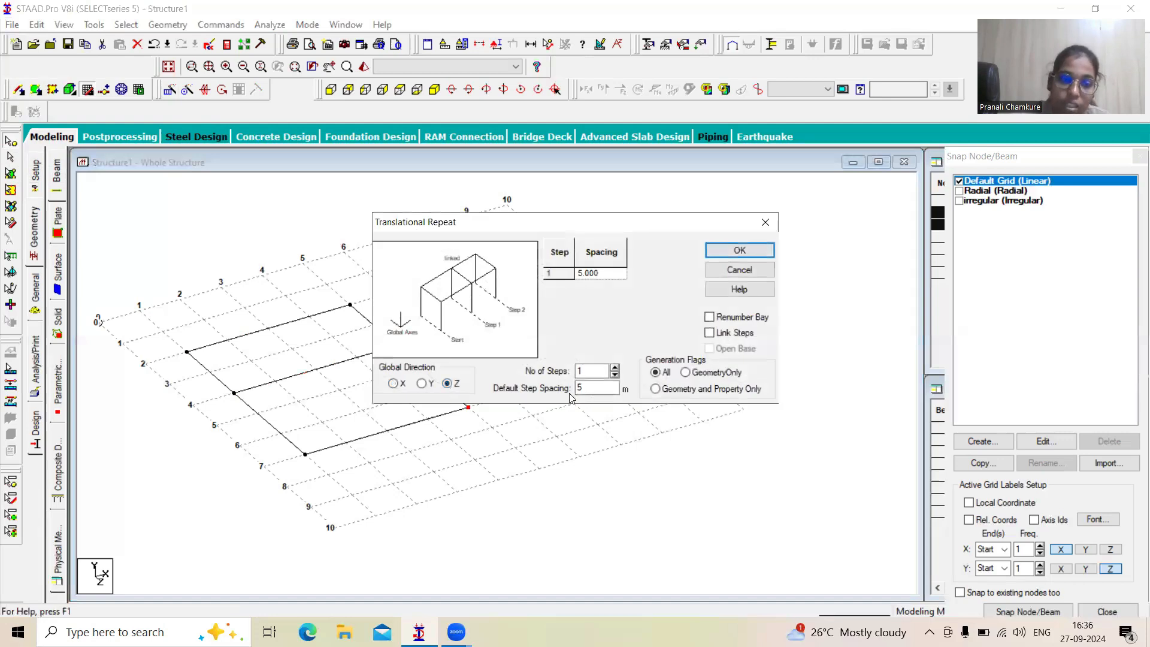
click(392, 384)
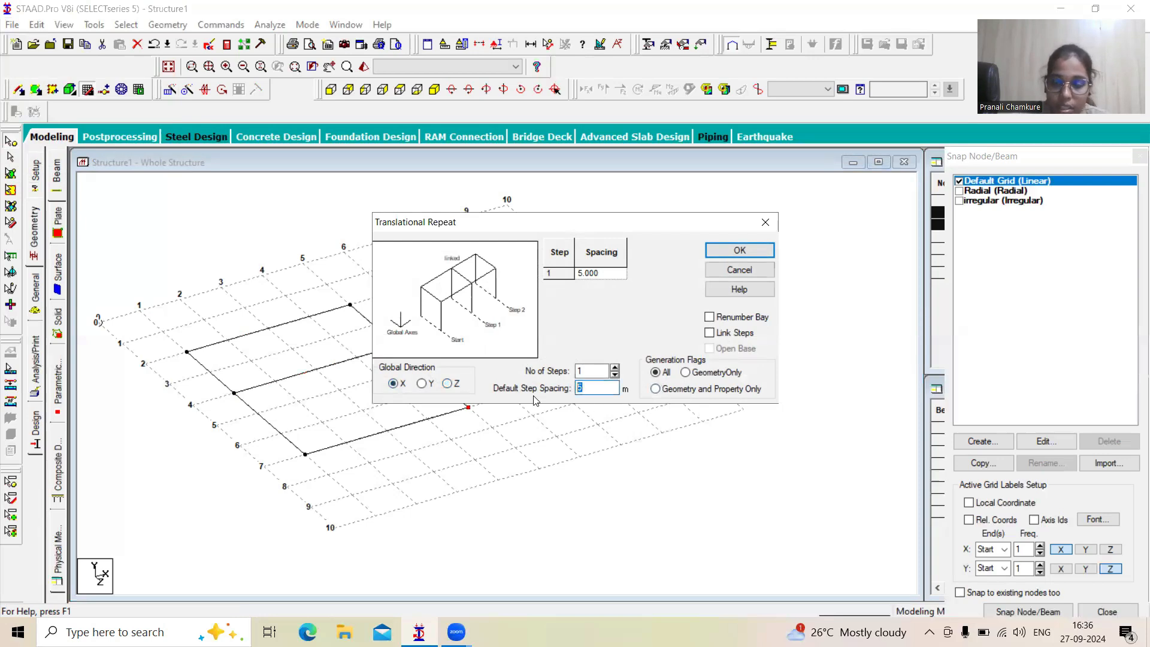
text(4)
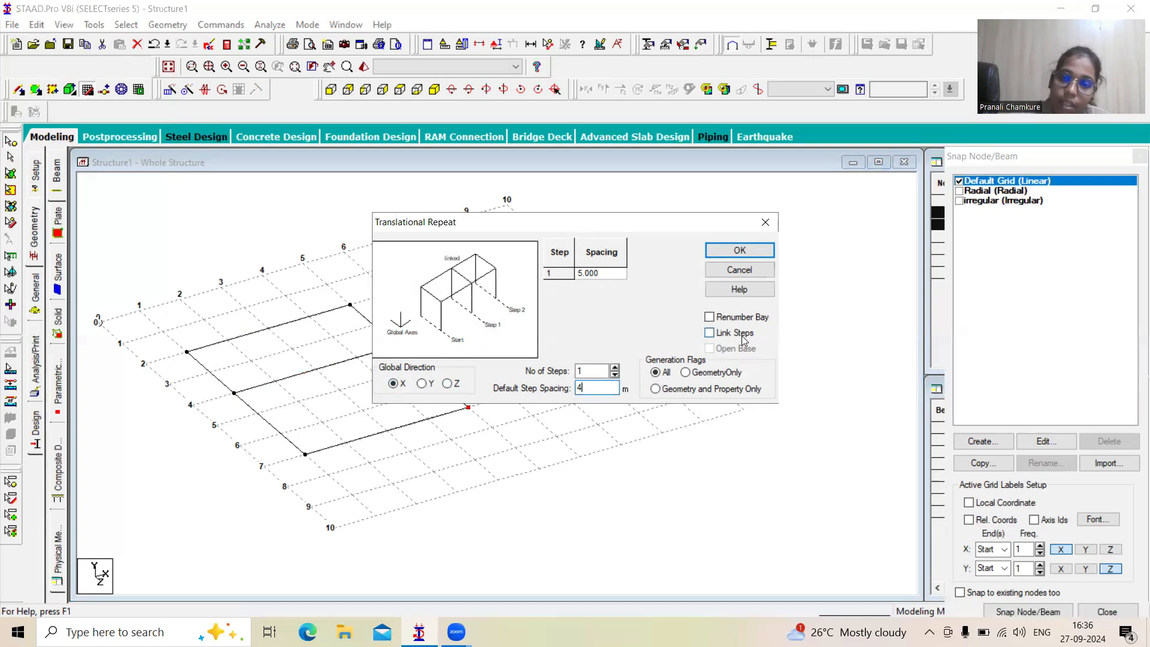
click(723, 259)
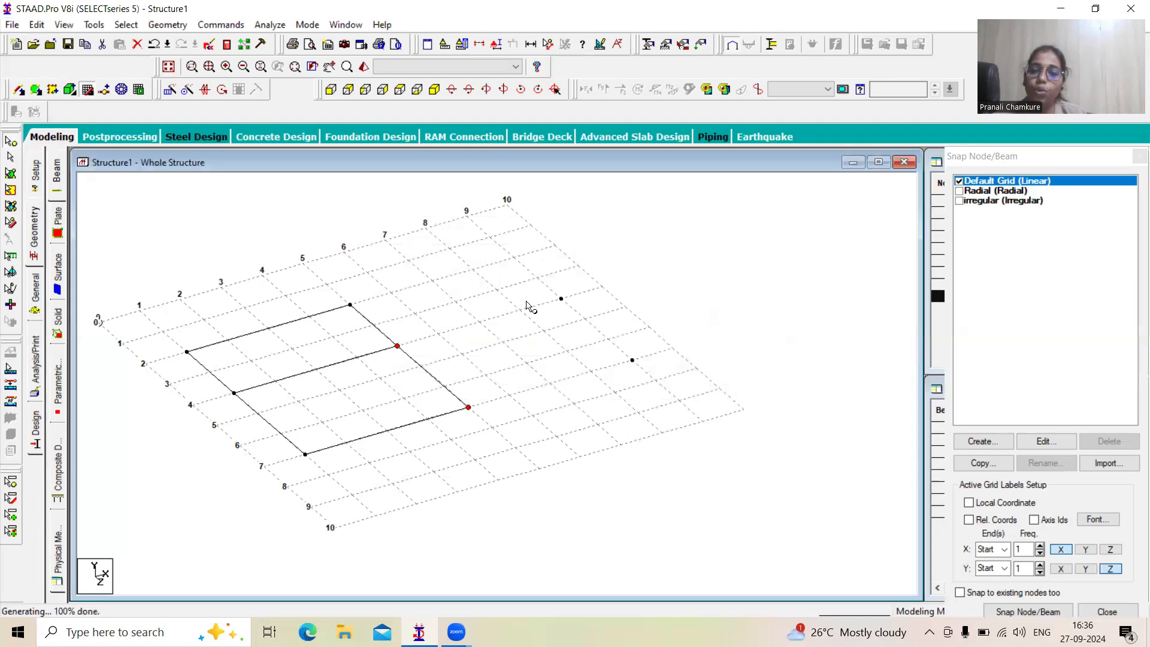
Step: Add beams from X 5, Z 4 through X 9, Z 4 and X 9, Z 7 back to X 5, Z 7
click(533, 403)
click(18, 90)
drag(397, 346, 466, 406)
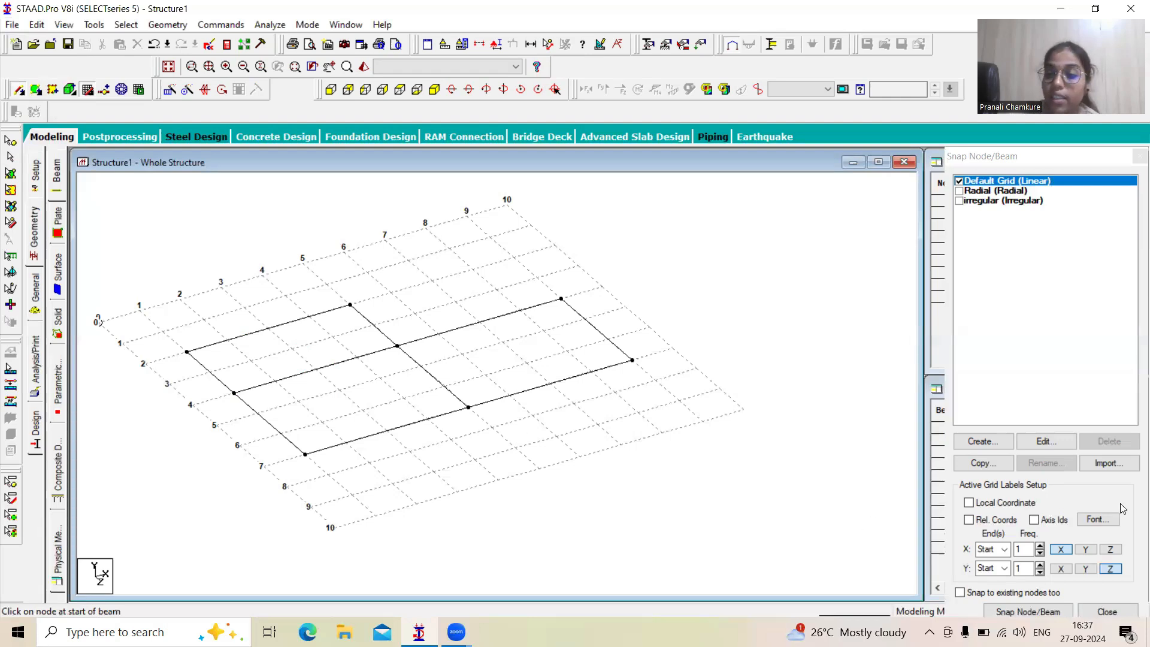
Step: Move the Snap Node/Beam window up to expose its controls and place a snap node at X 1, Z 10
click(1002, 161)
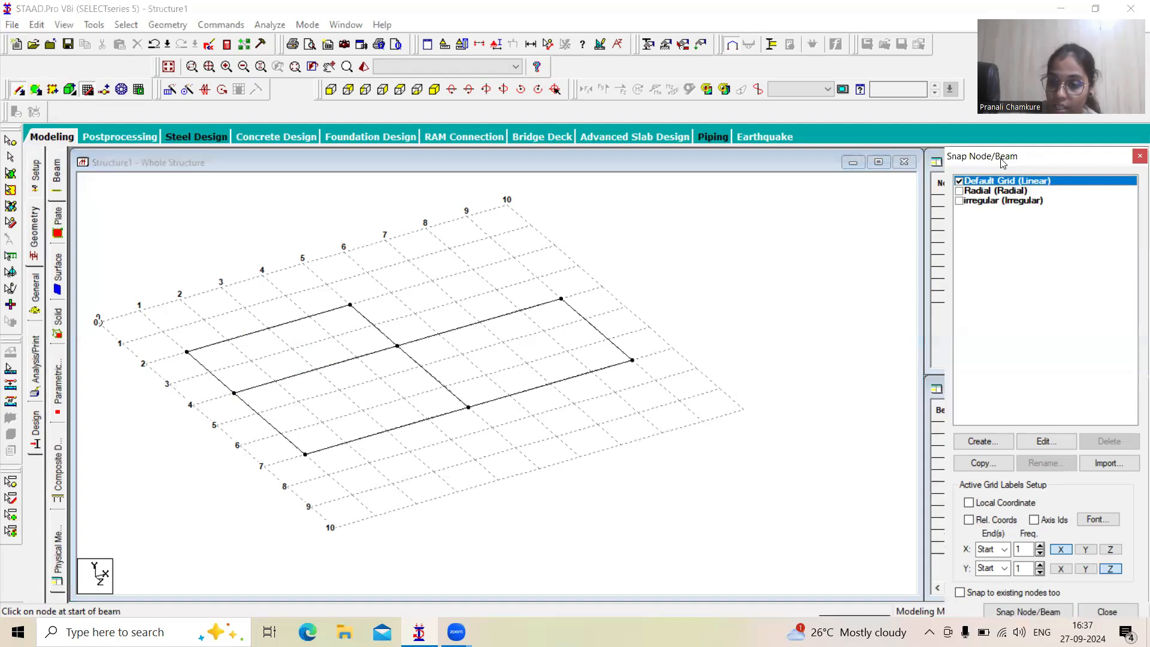
click(991, 538)
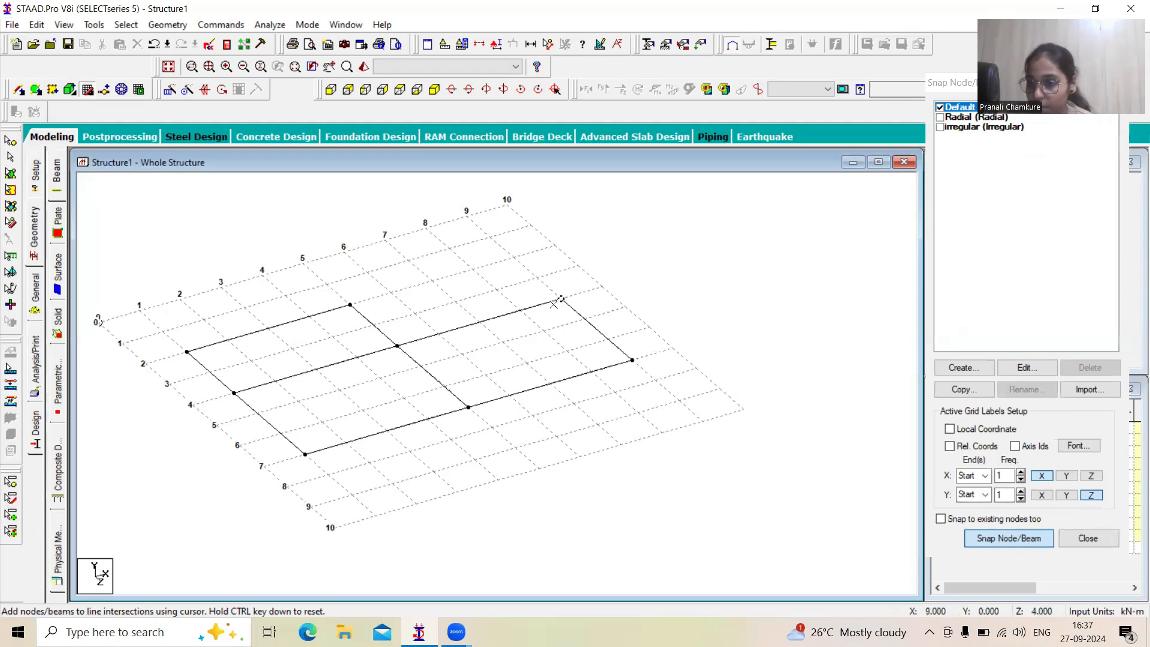
click(376, 515)
key(Escape)
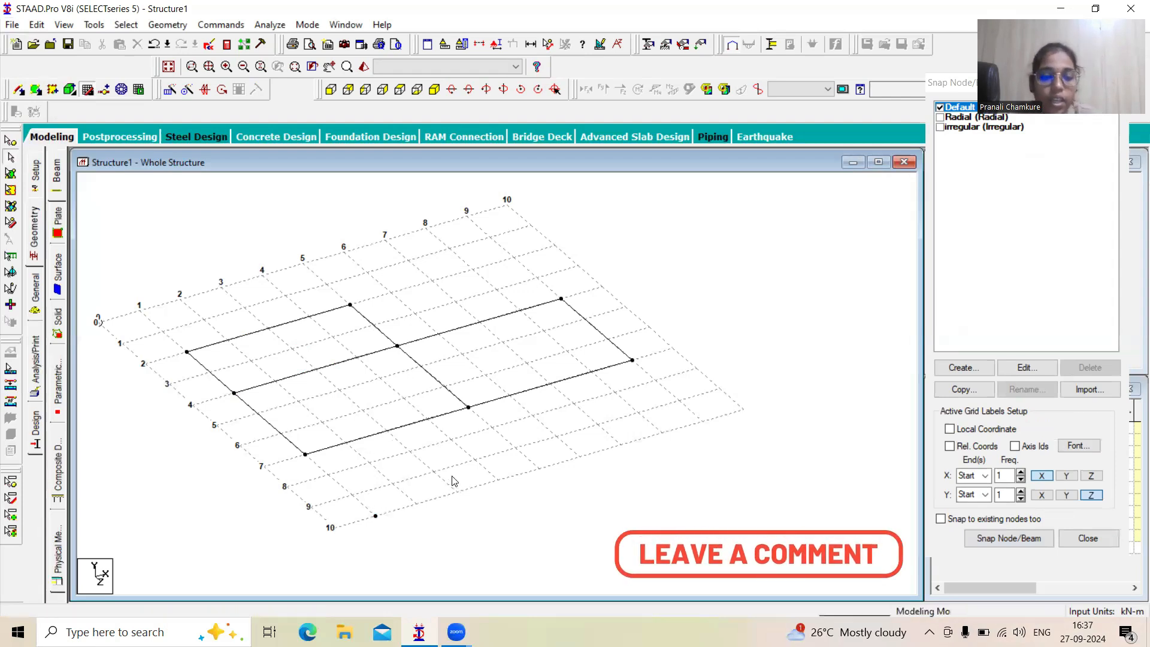
Step: Repeat the X 1, Z 10 node 3 m along global X, and add beams from X 1, Z 7 through X 1, Z 10 to X 4, Z 10
click(11, 153)
click(376, 515)
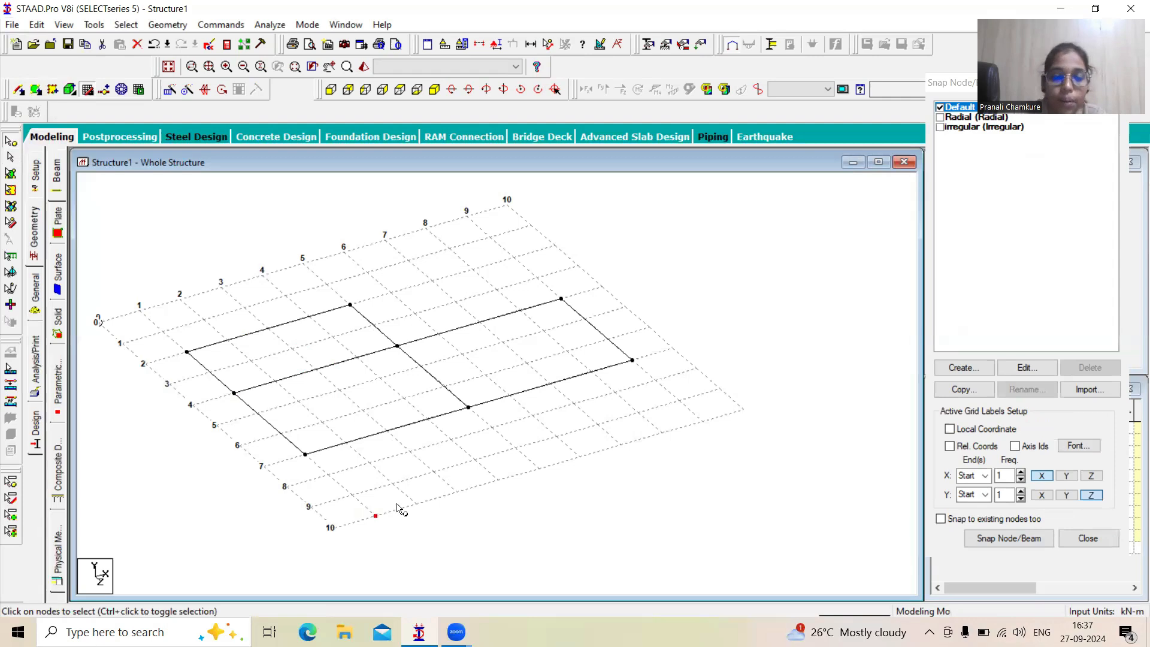
click(169, 89)
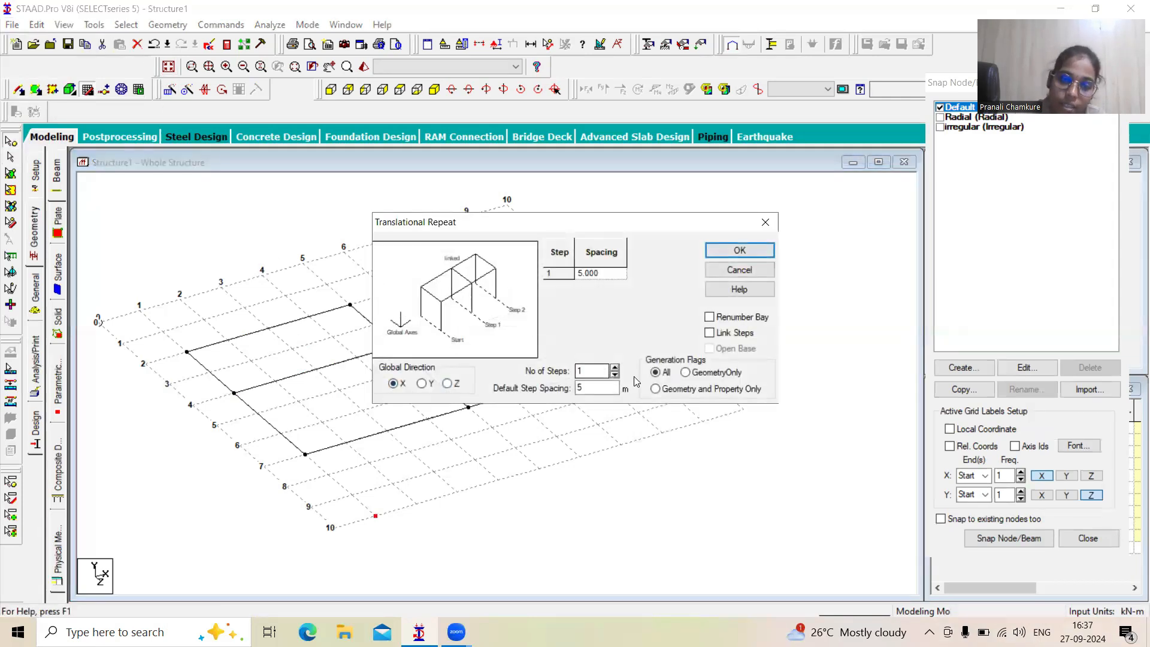
drag(588, 388, 548, 390)
text(3)
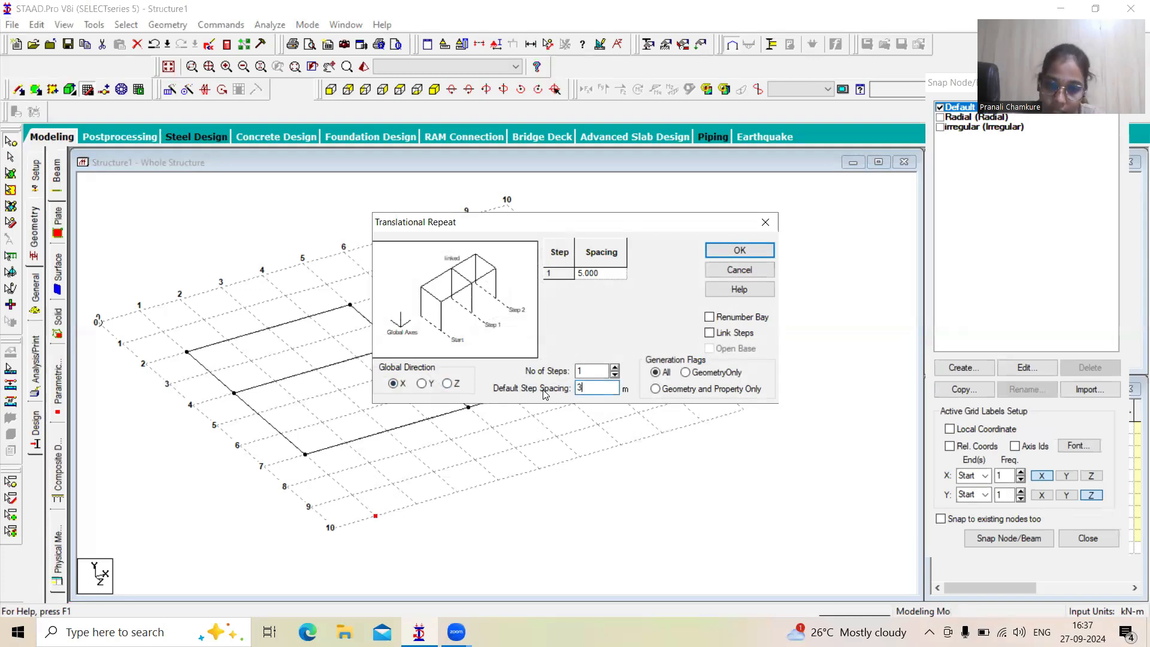
click(740, 250)
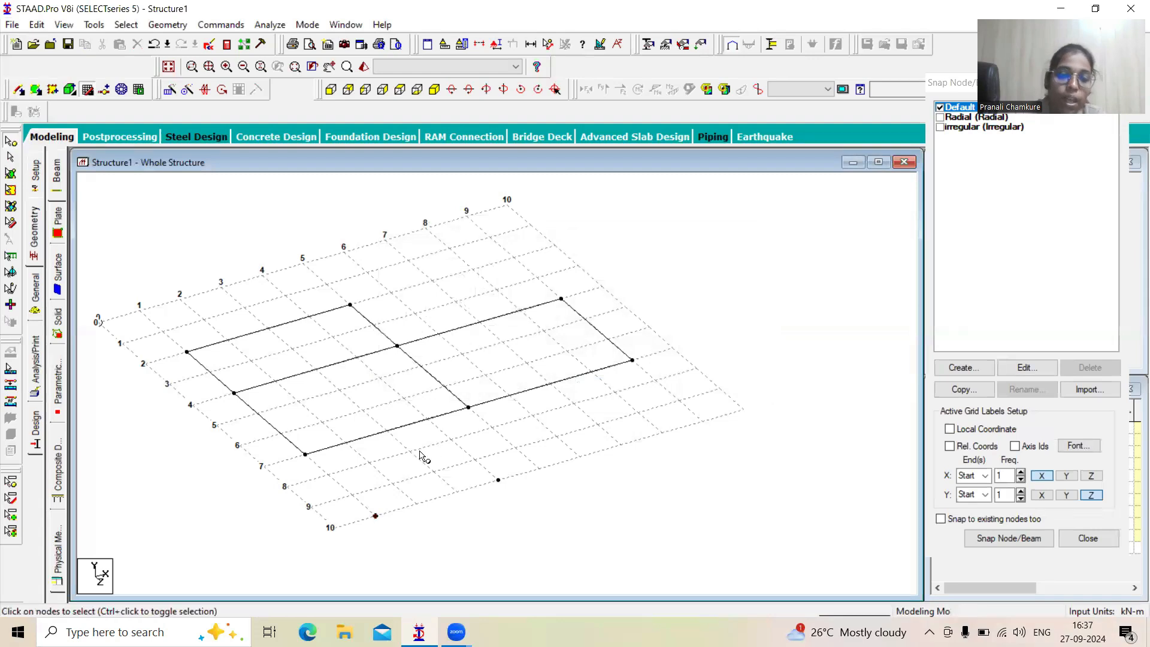
click(24, 93)
drag(306, 454, 498, 480)
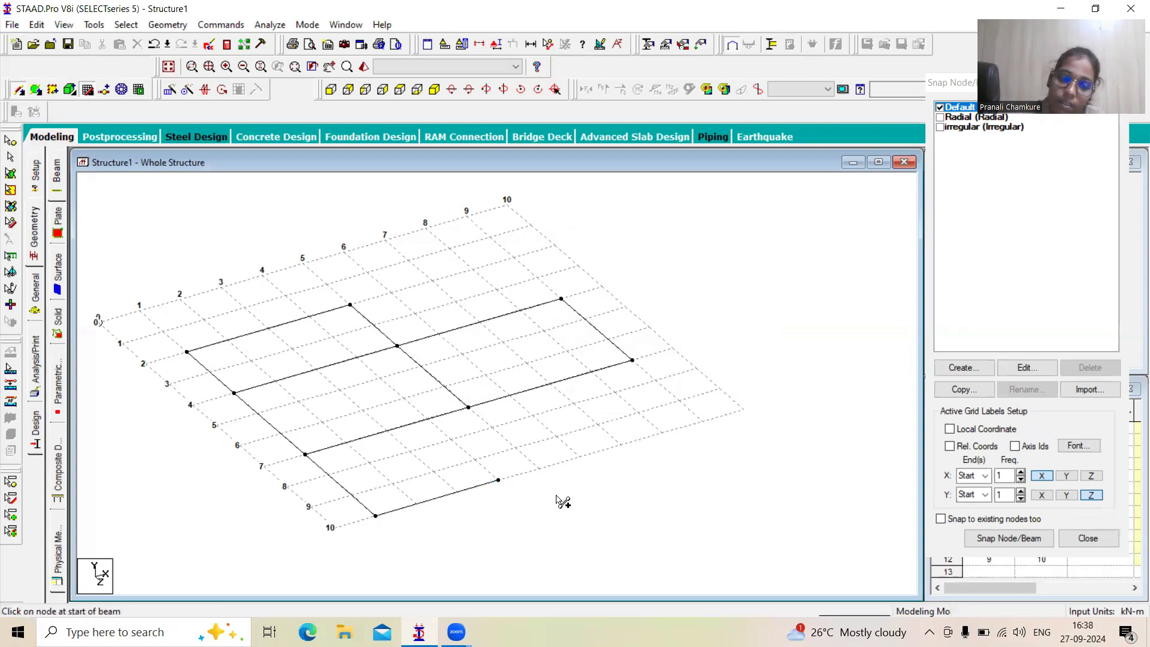
Step: Delete the beam running from X 1, Z 10 to X 4, Z 10
key(Escape)
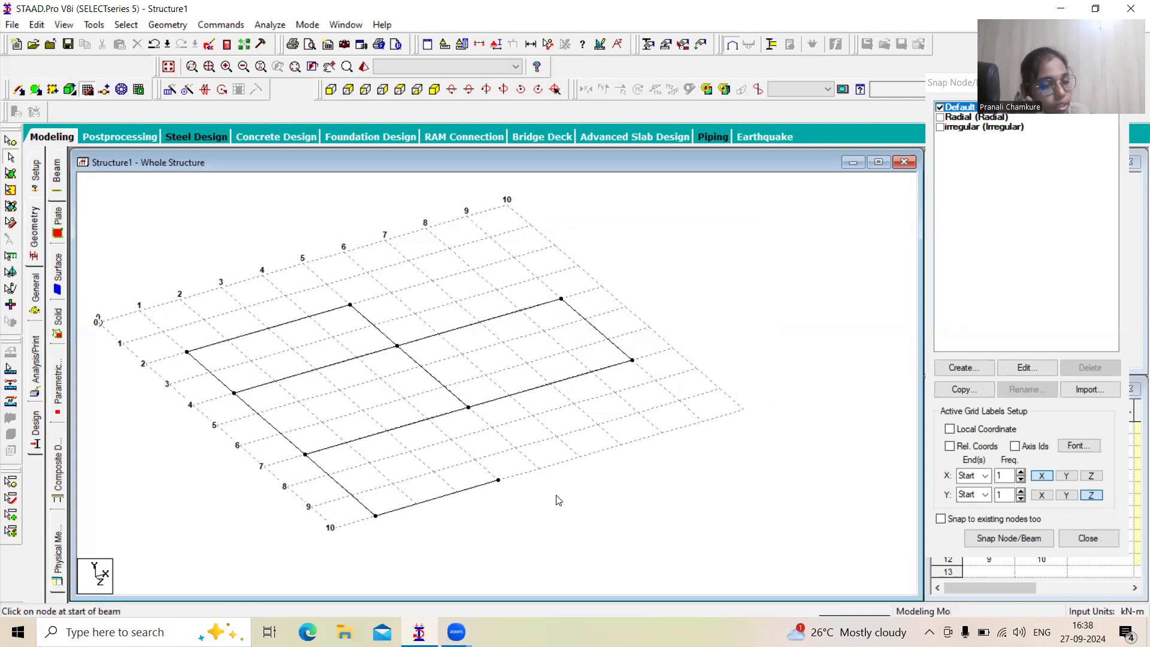
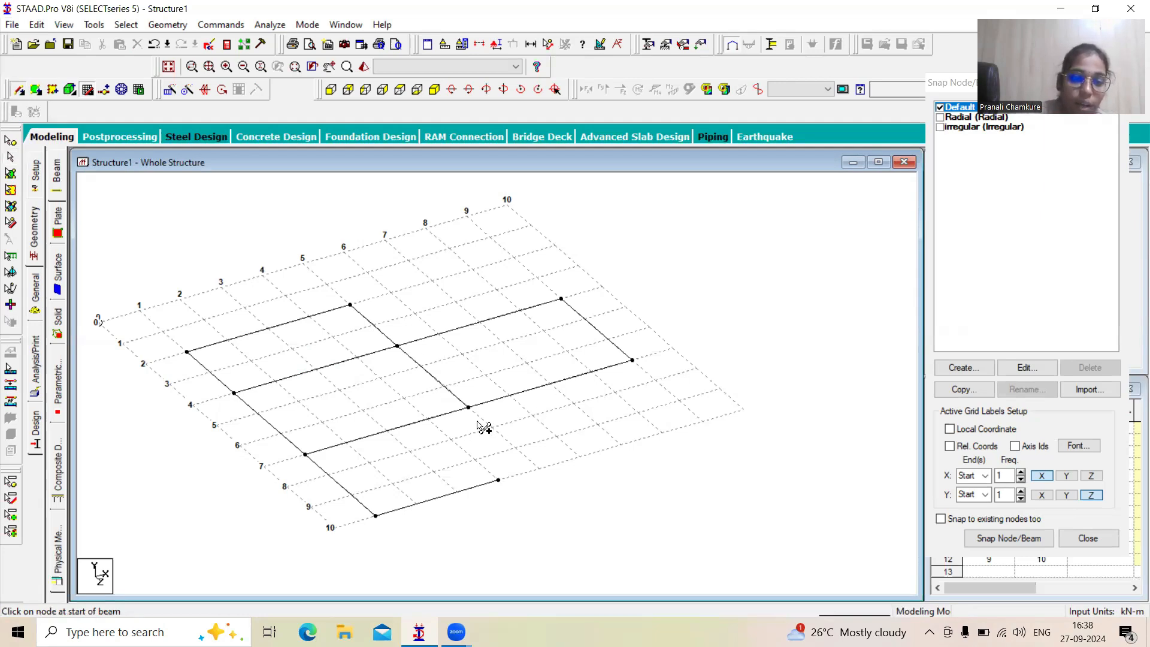
drag(472, 411, 471, 410)
drag(535, 465, 537, 479)
click(498, 484)
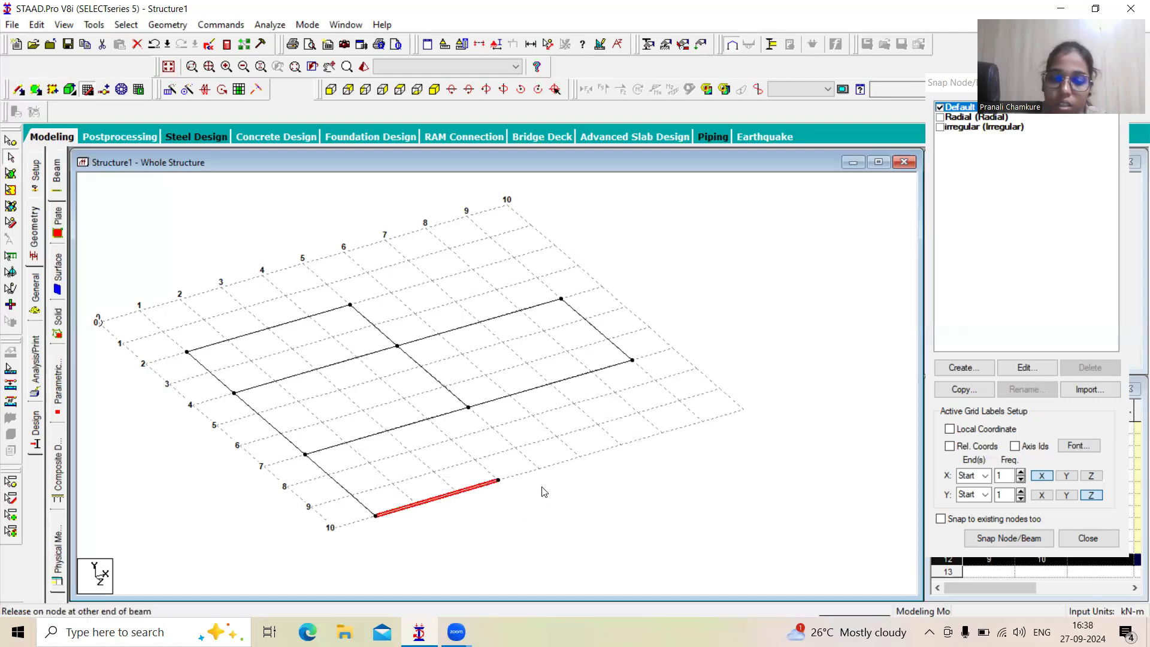
key(Delete)
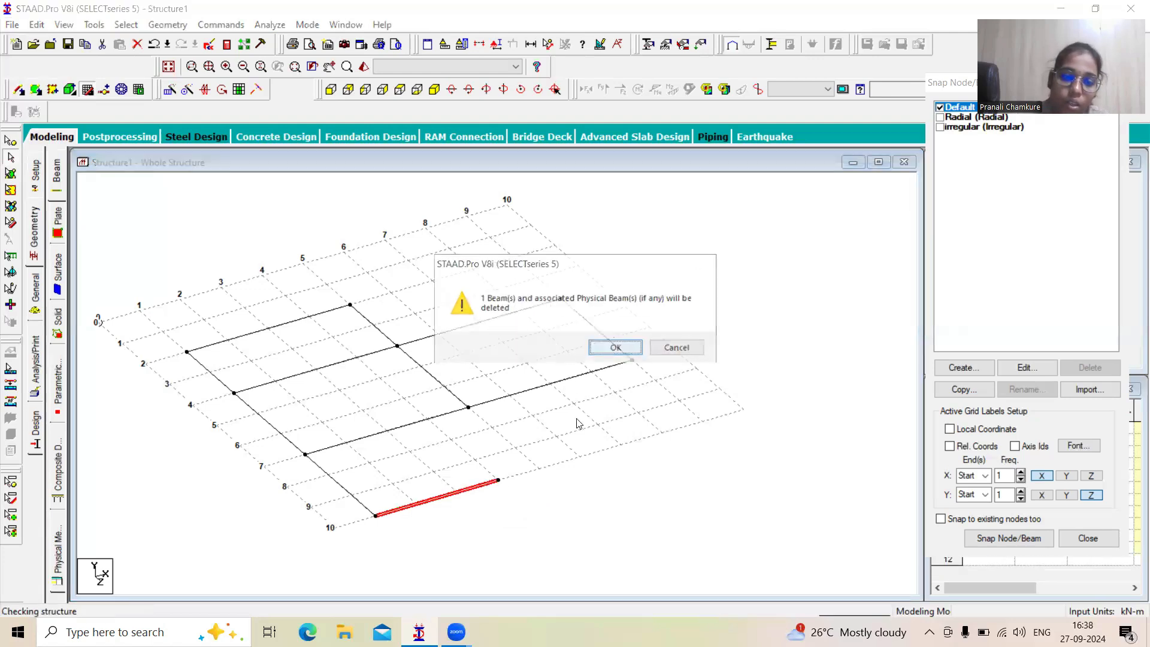
click(612, 348)
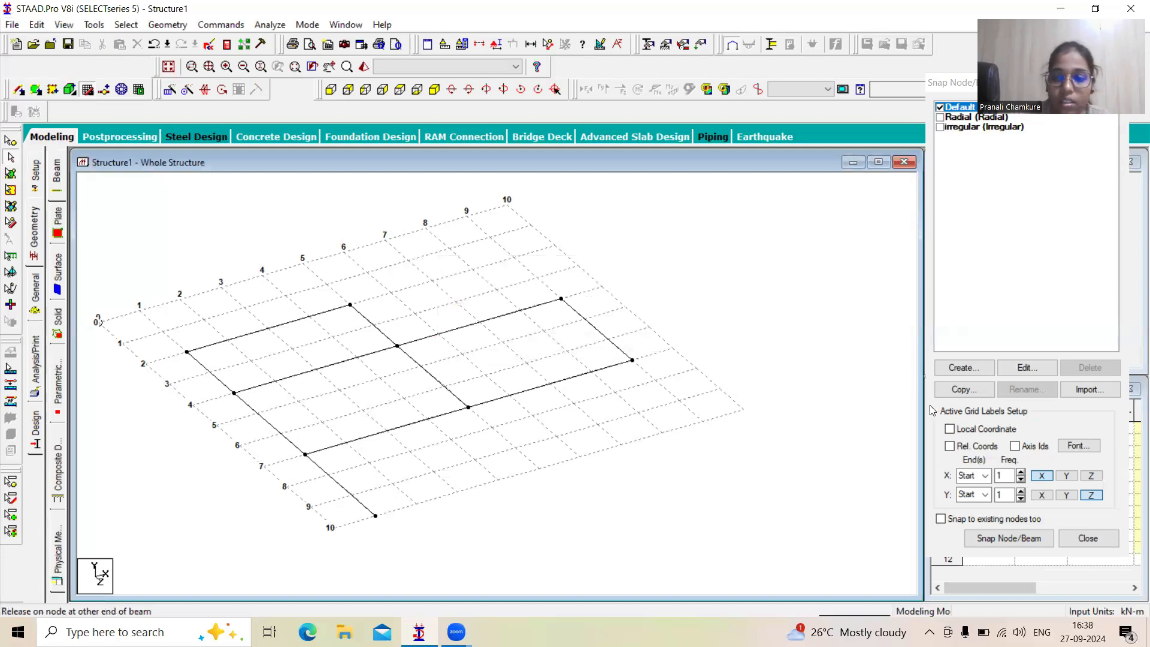
Step: Snap beams from X 5, Z 7 through X 5, Z 10 to X 1, Z 10, then clear the selection
click(1012, 539)
click(468, 407)
click(539, 468)
click(385, 510)
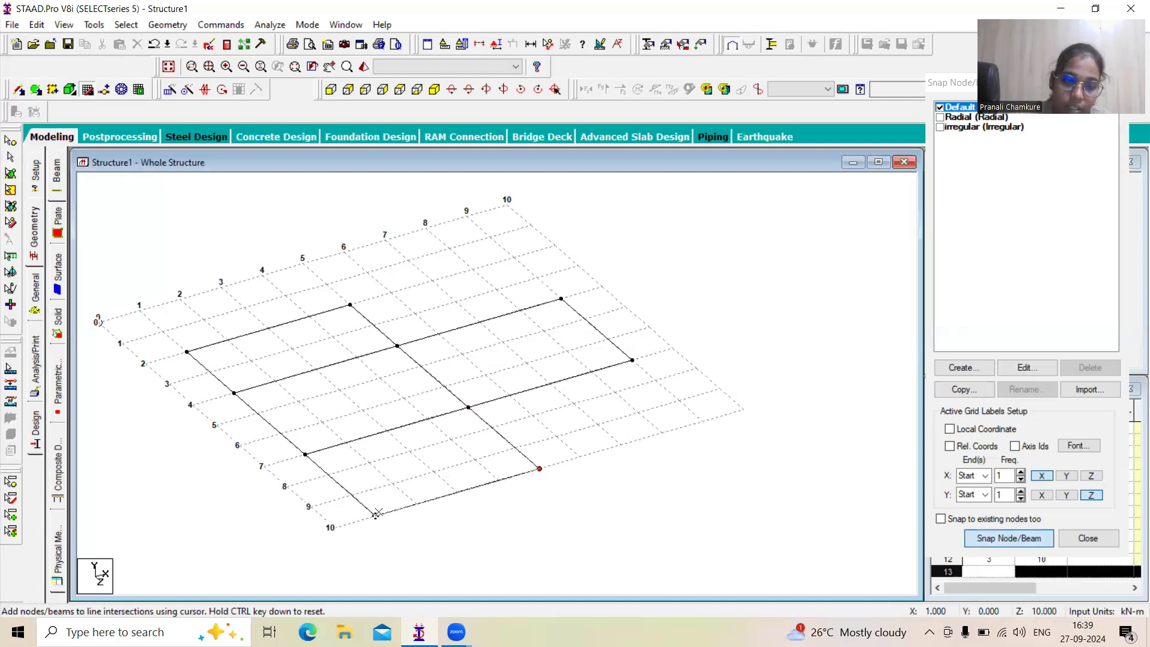
click(377, 513)
key(Escape)
scroll(605, 429, down, 1)
drag(738, 422, 282, 345)
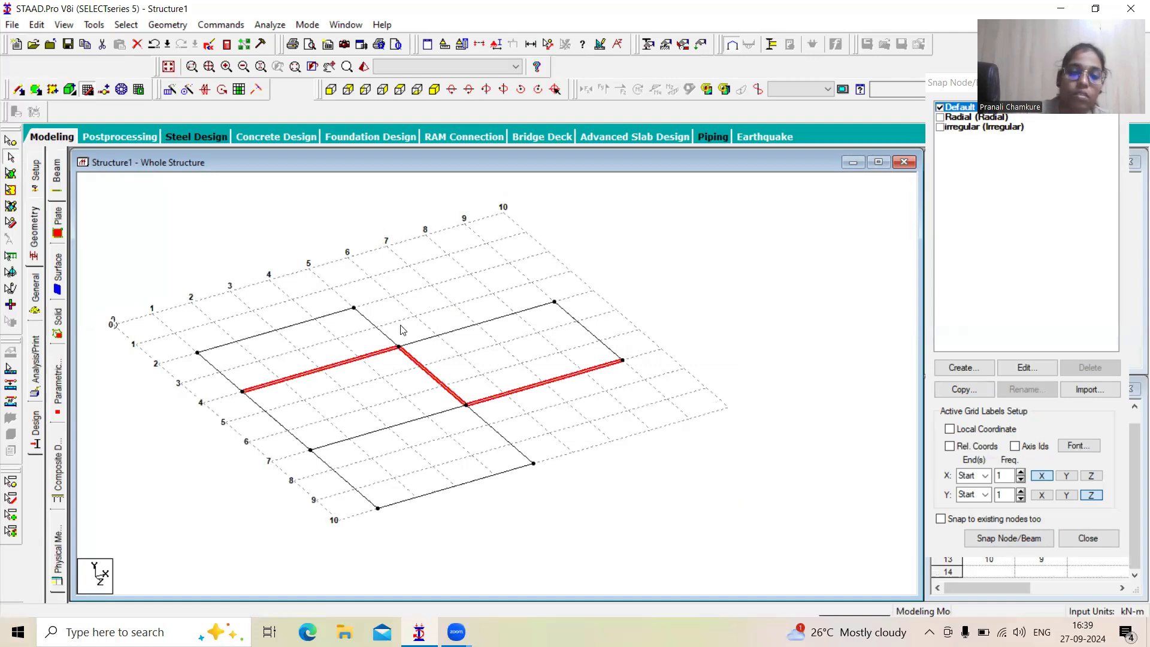
click(146, 310)
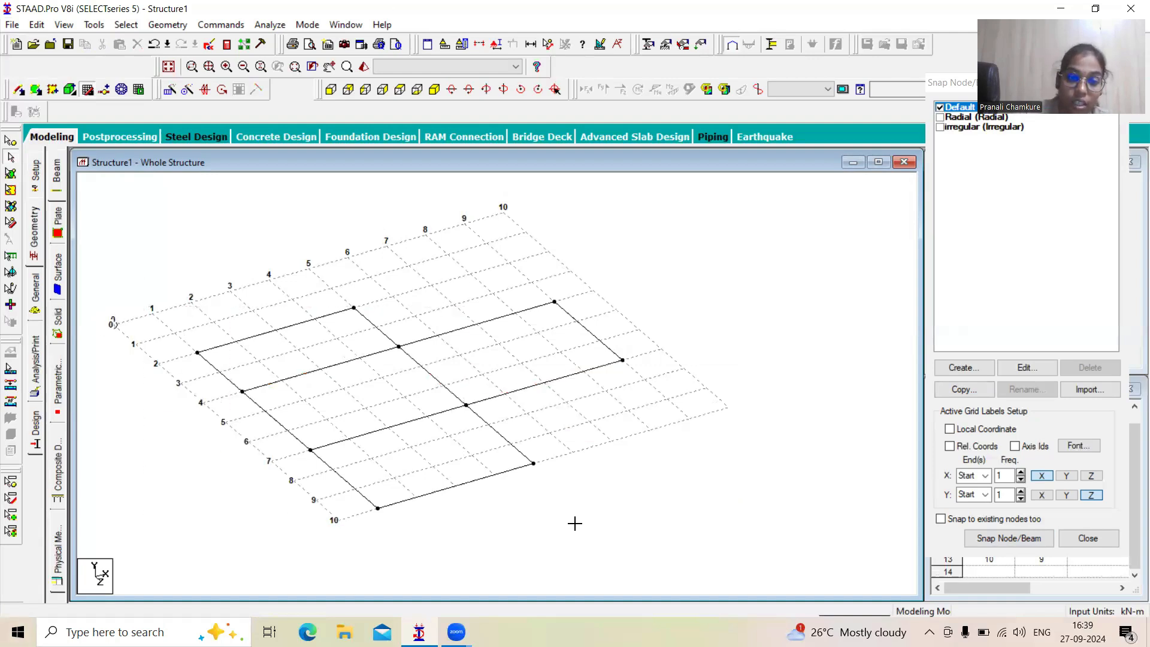
Step: Set up a Translational Repeat of the whole floor layout along global Y with three steps and 3 m default spacing
key(ctrl+a)
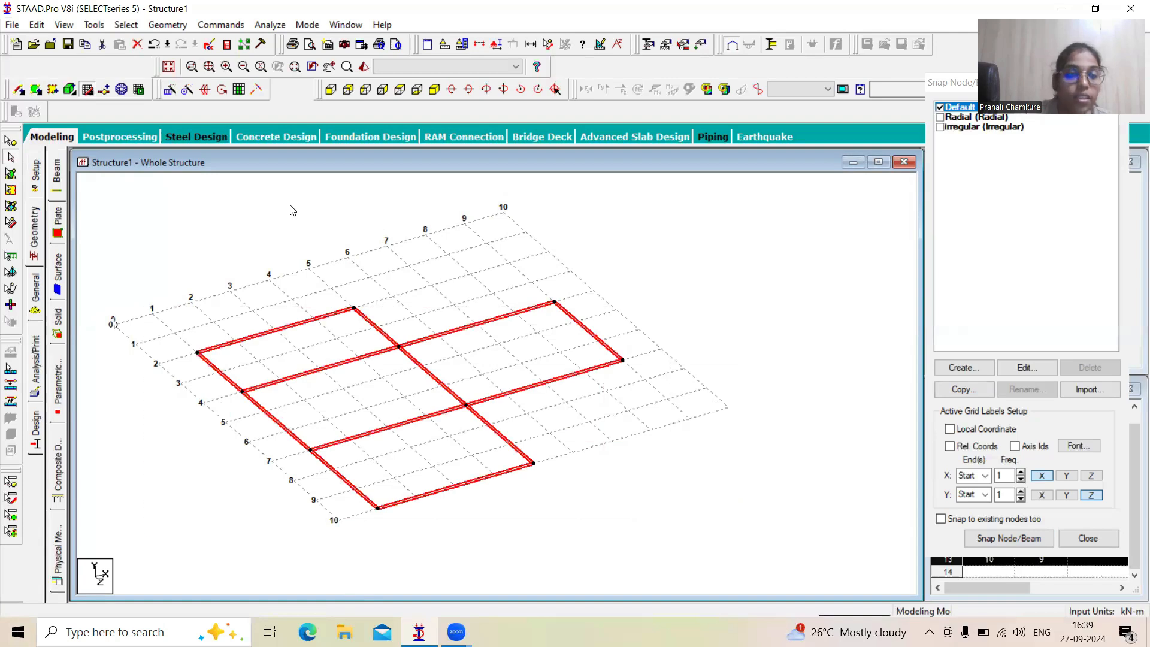
click(188, 90)
click(422, 384)
key(Tab)
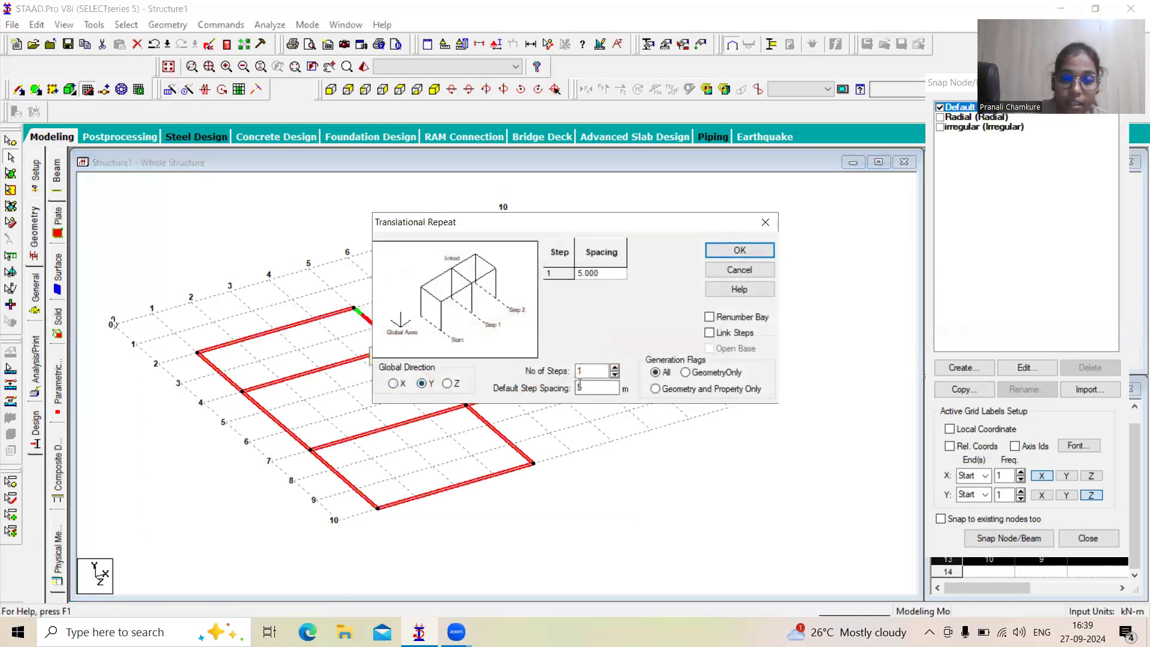
text(3)
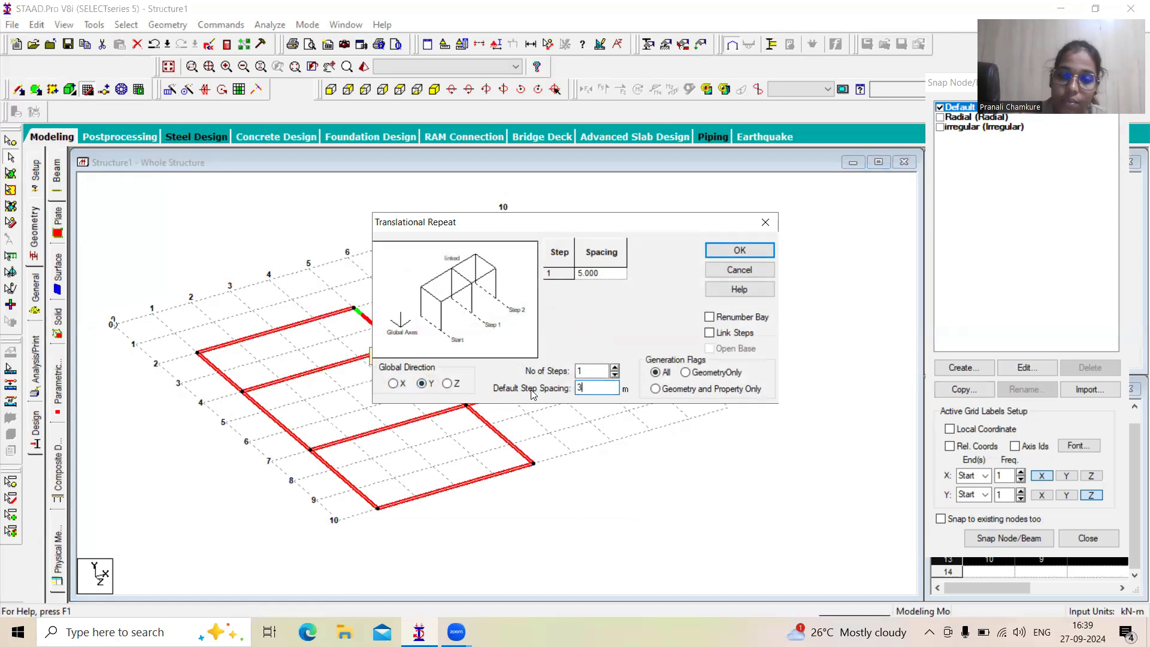
click(615, 368)
click(615, 368)
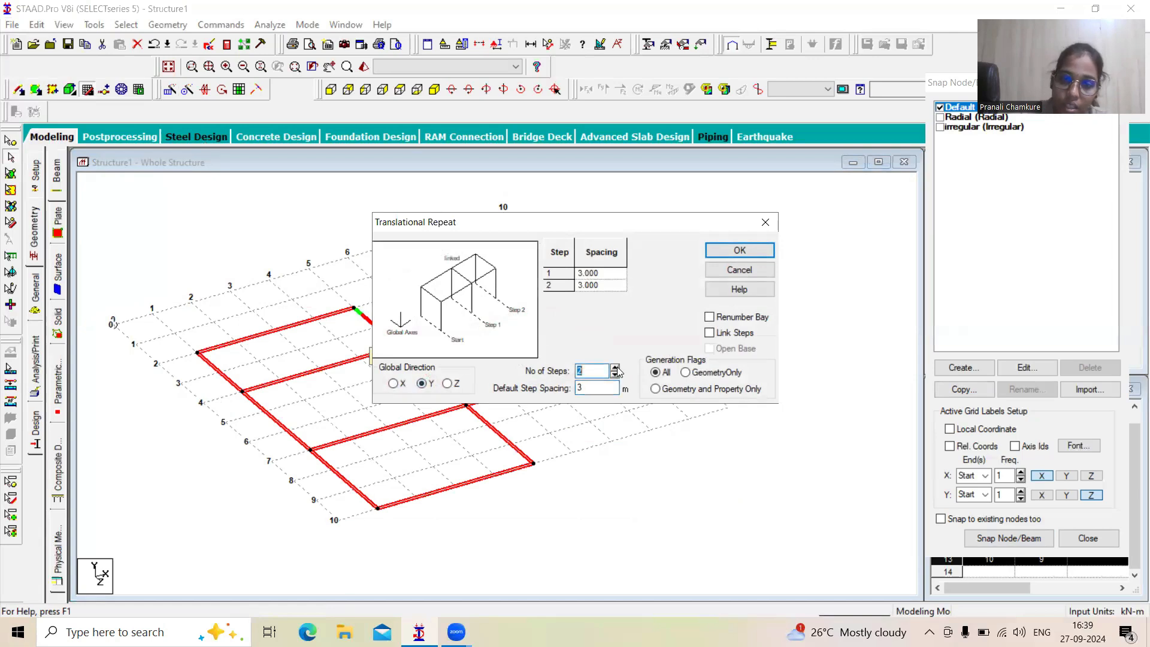
Step: Set the first repeat step's spacing to 1.5 m, link the steps and generate the storeys
click(622, 276)
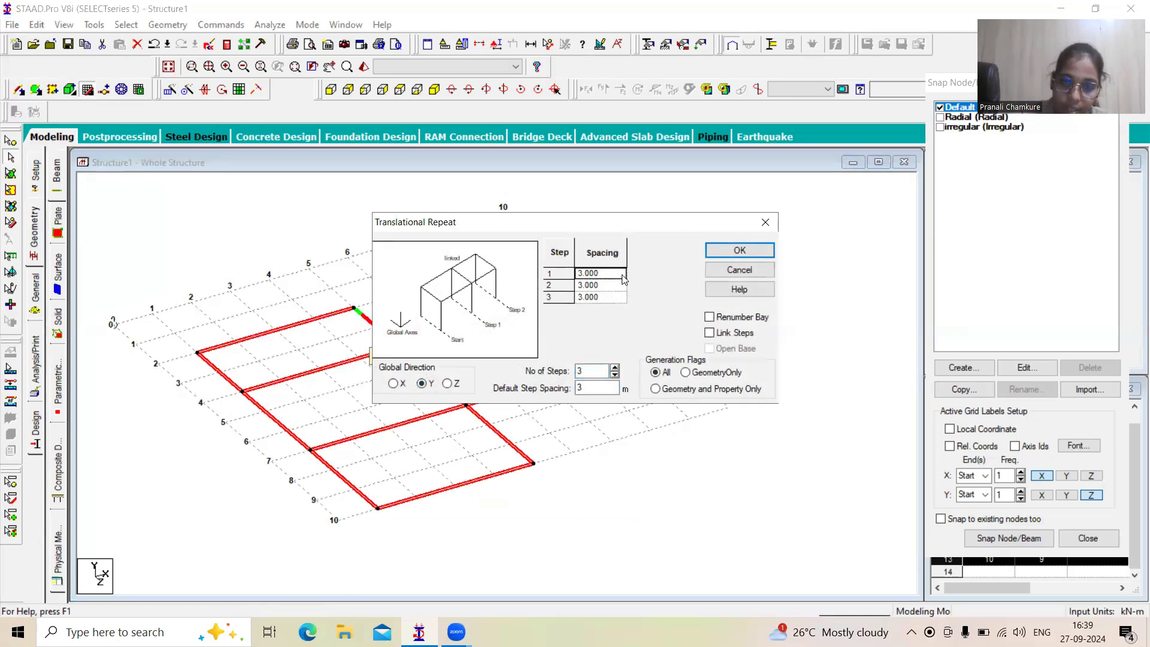
click(602, 275)
click(551, 275)
text(1.5)
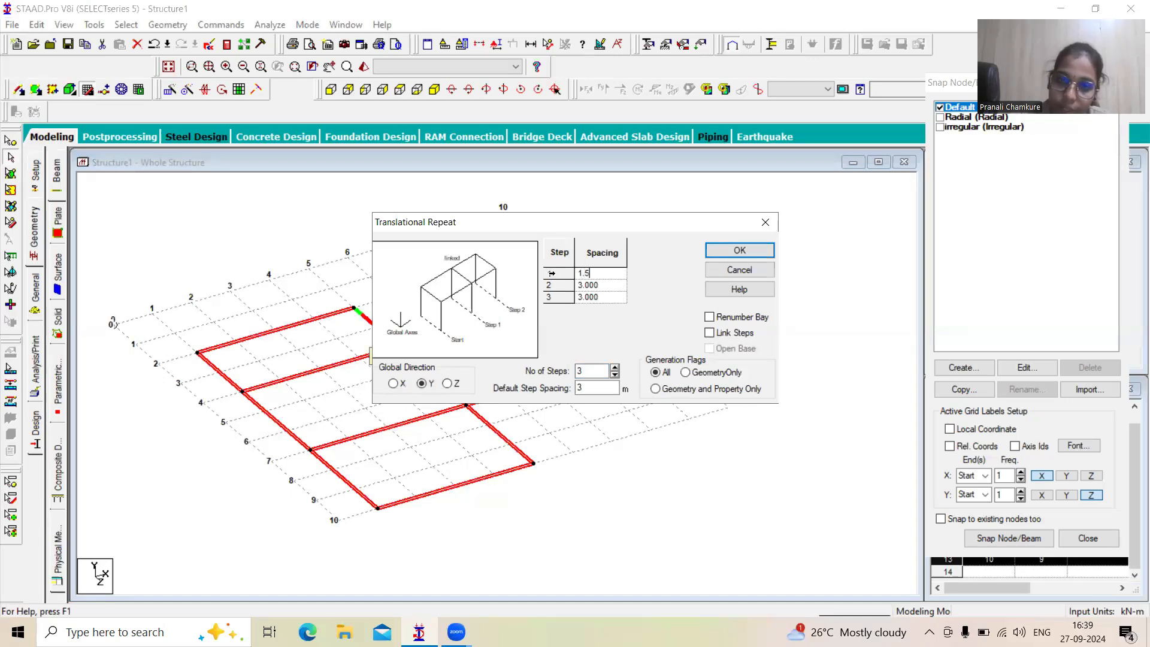
click(709, 332)
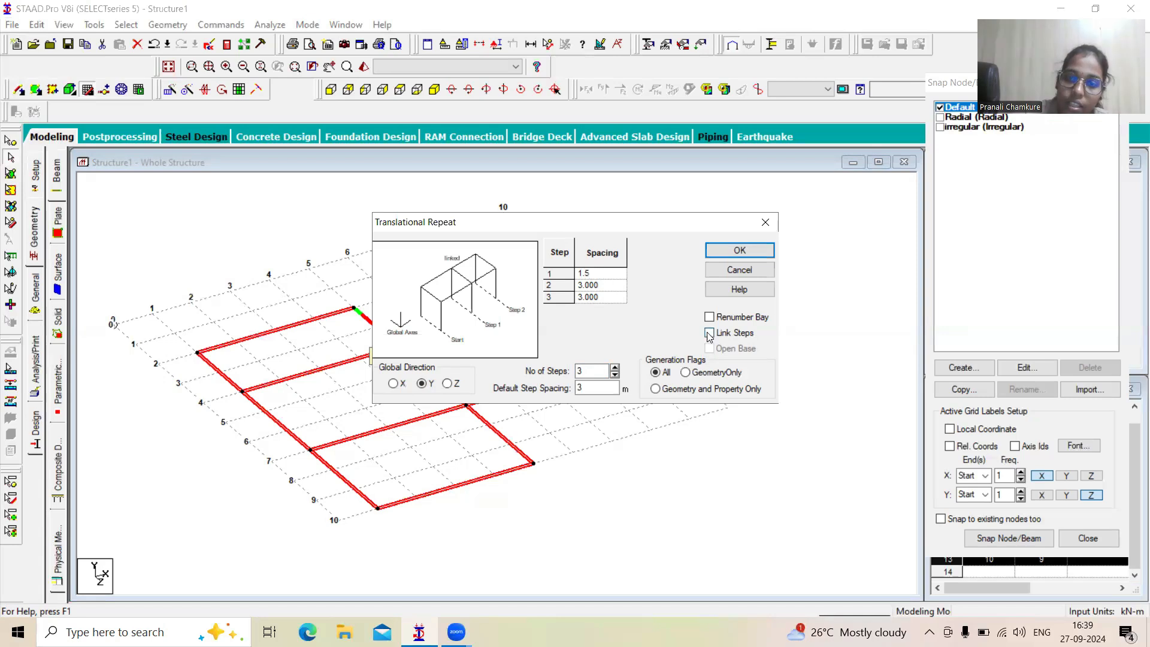
click(737, 251)
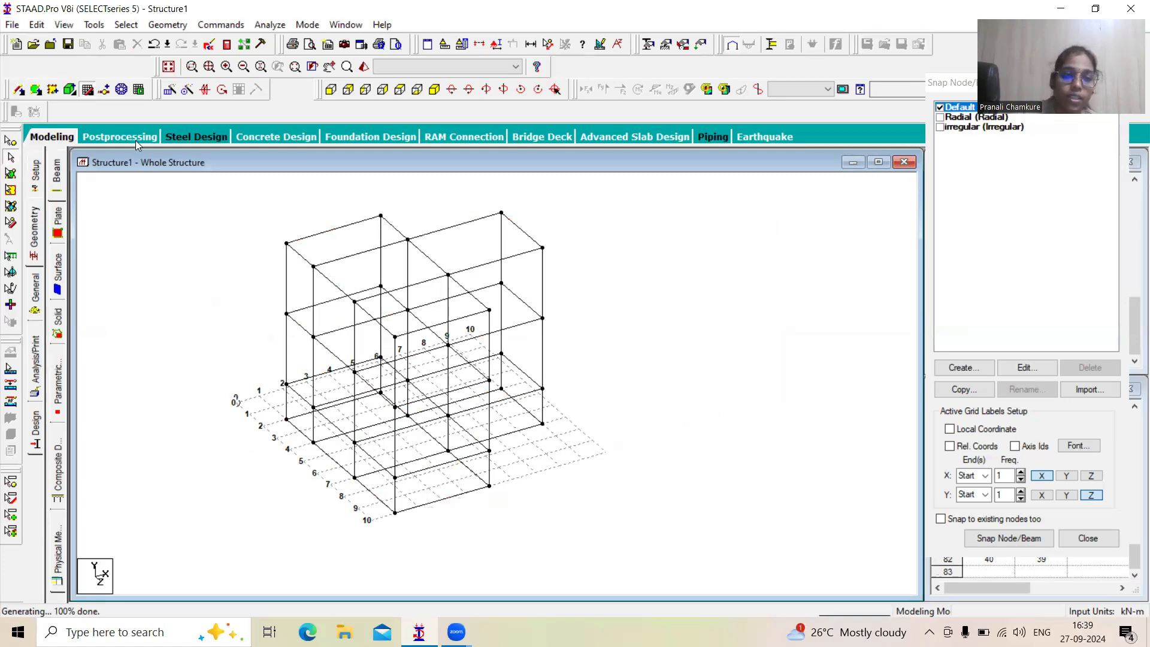
Step: Delete all horizontal beams at the base level in front view, and return to the isometric view
click(331, 90)
drag(236, 506, 619, 551)
key(Delete)
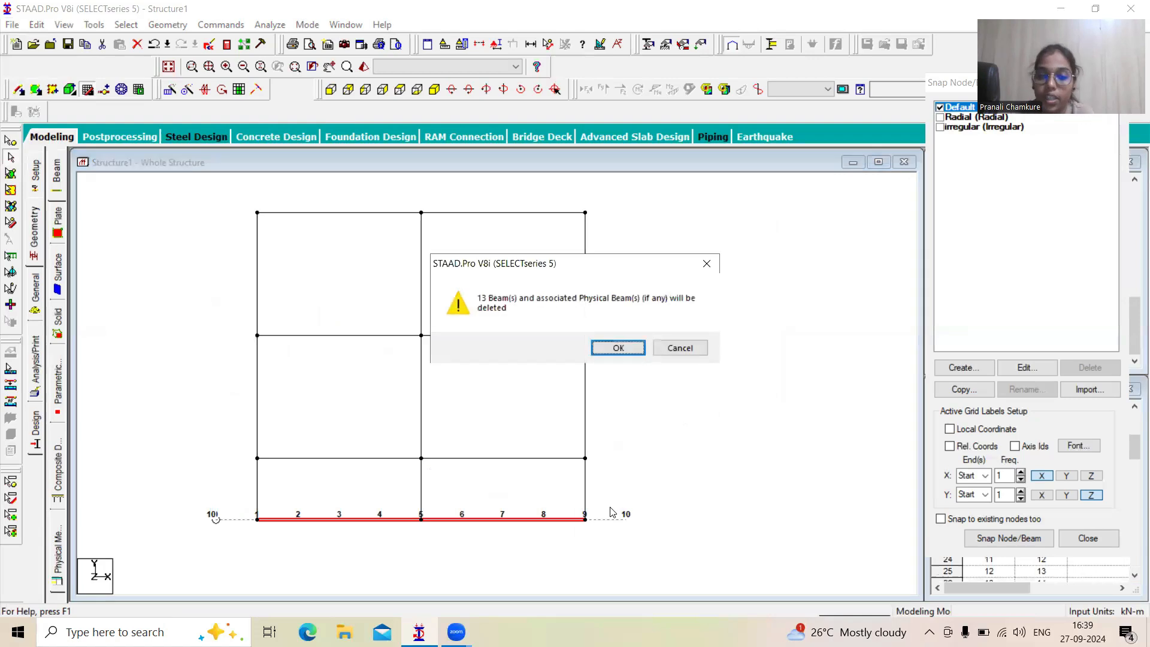
click(616, 348)
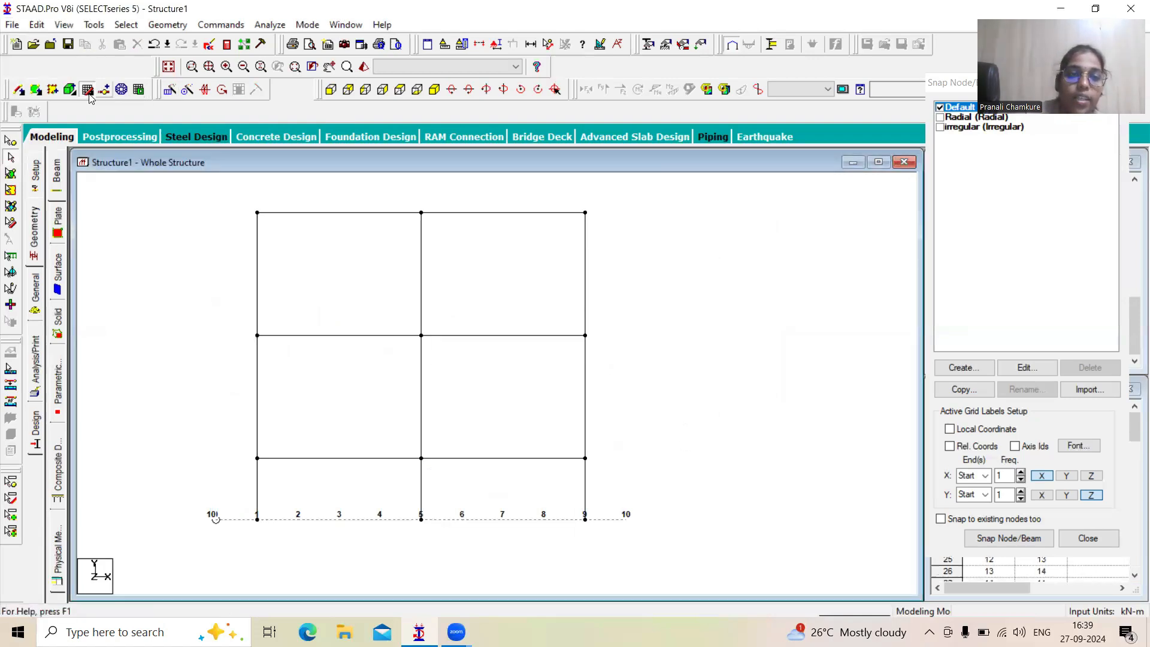
click(435, 90)
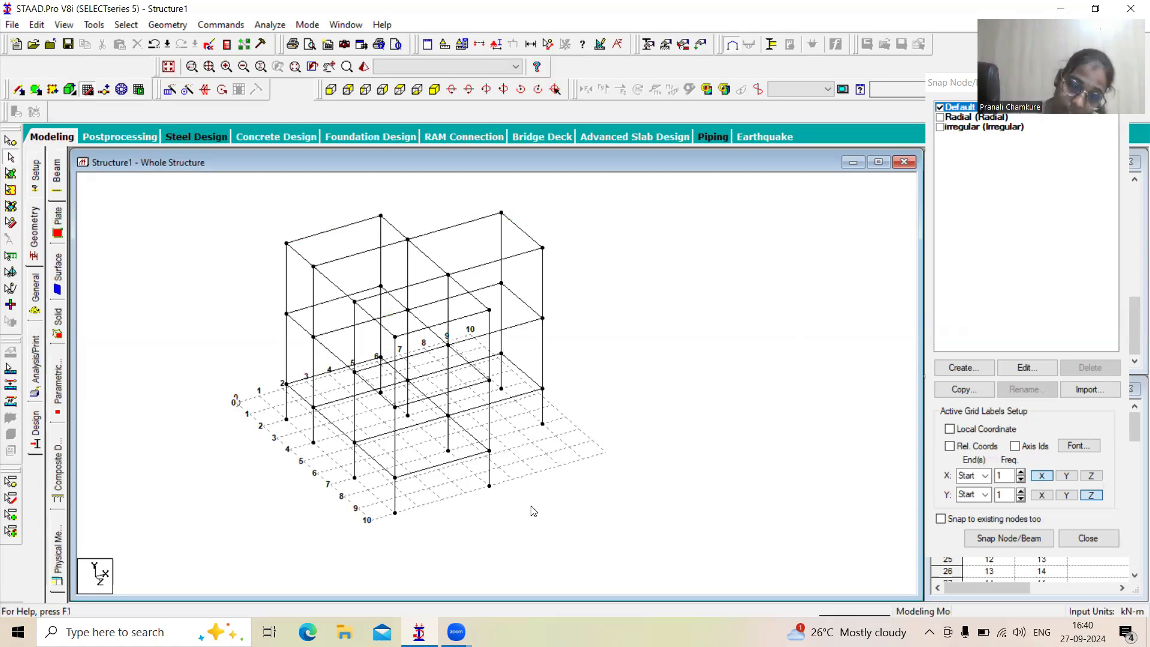
Step: Isolate the lowest remaining beam level with a Window / Rubber Band section and show it in isometric view
click(330, 90)
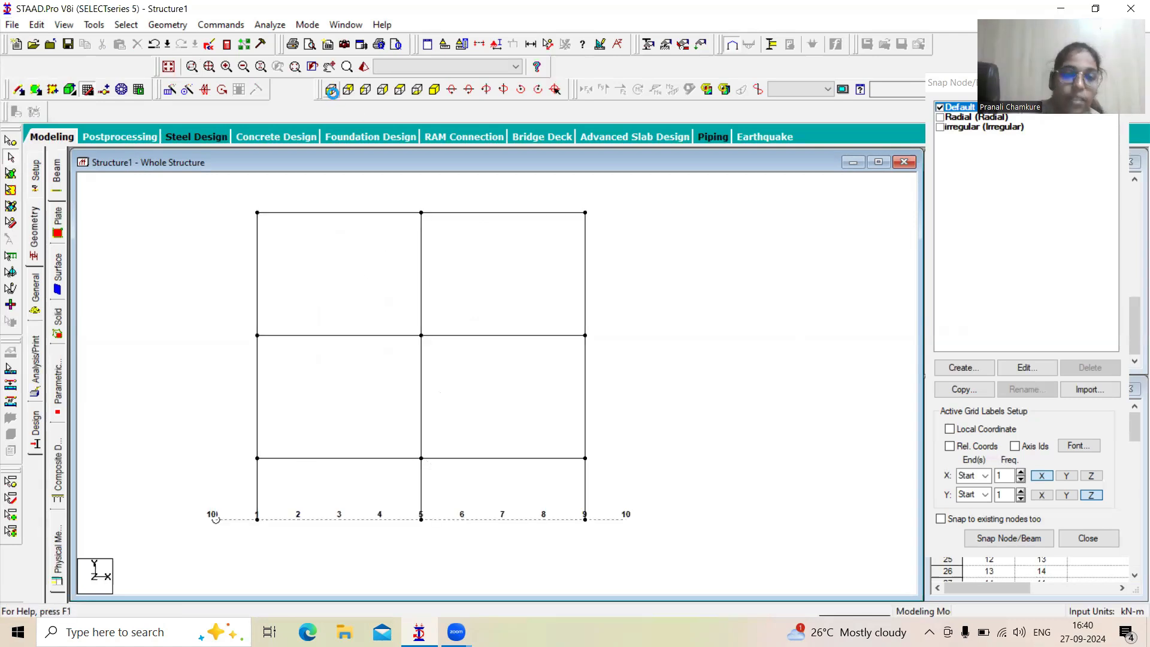
click(481, 45)
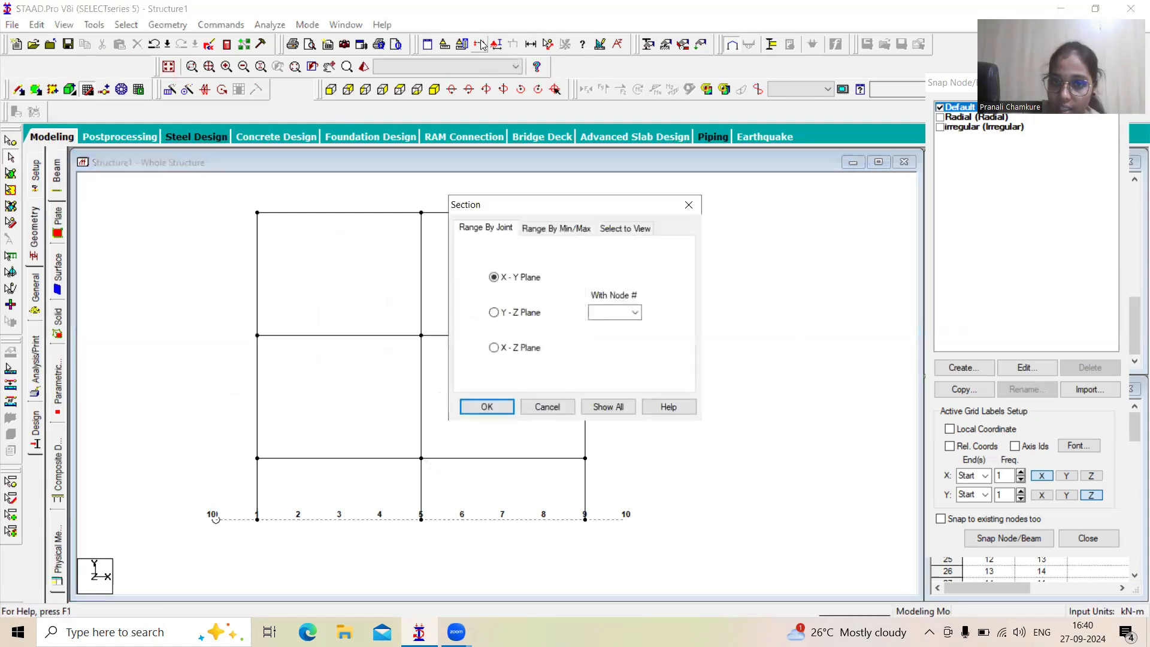
click(625, 230)
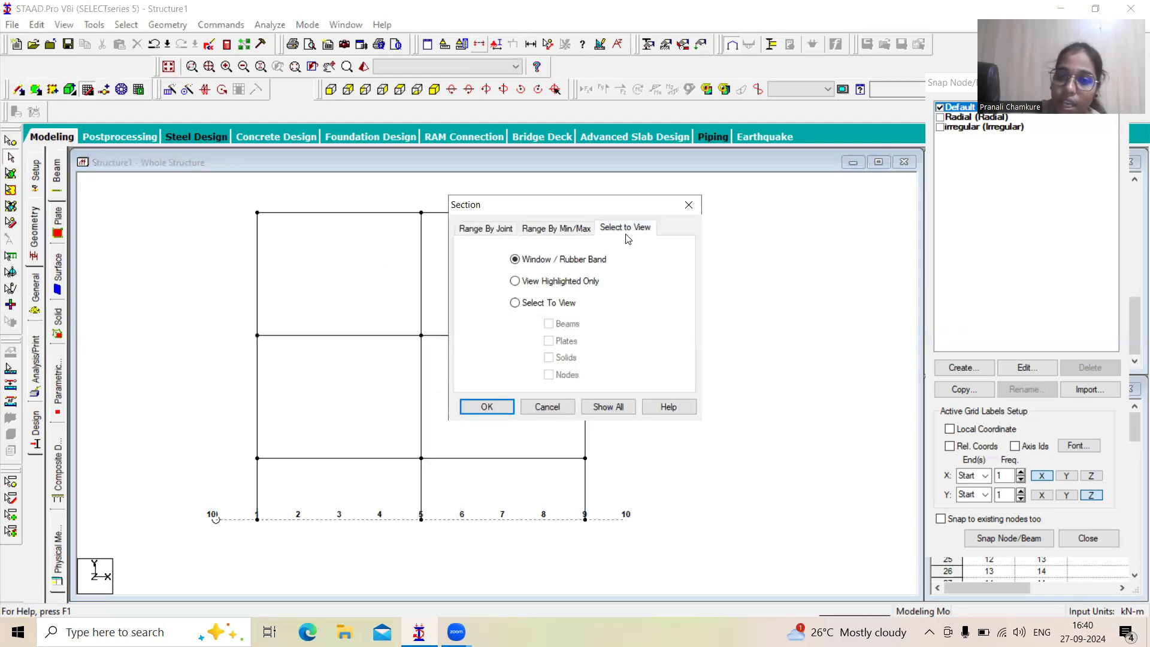
click(495, 409)
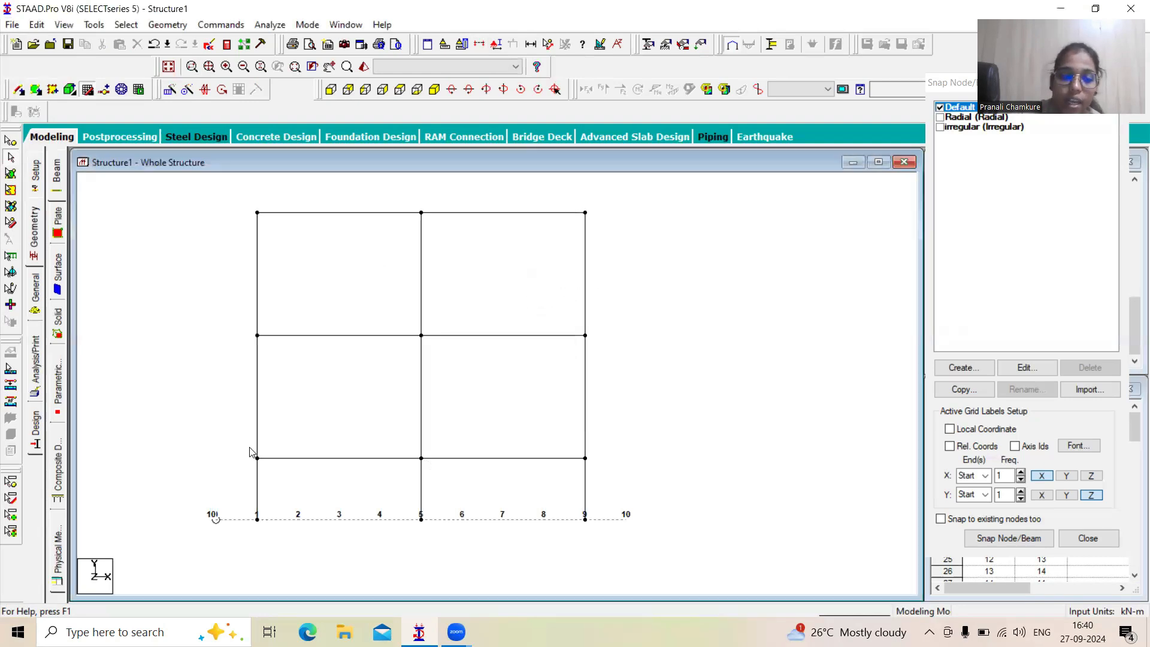
drag(218, 448, 590, 494)
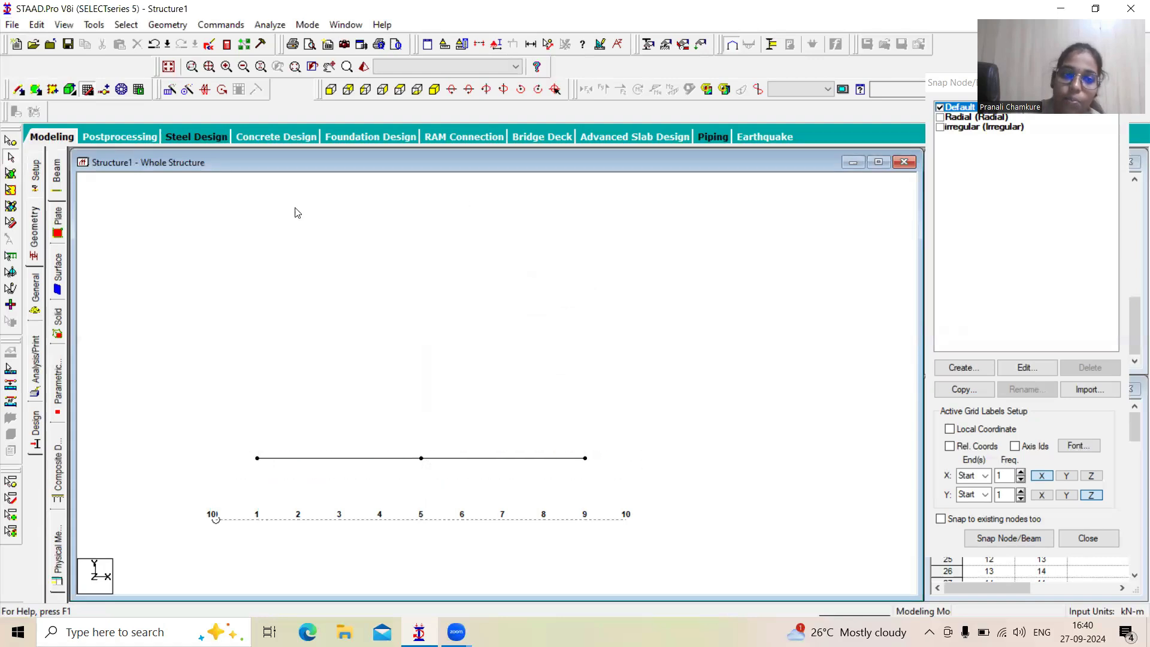
click(435, 89)
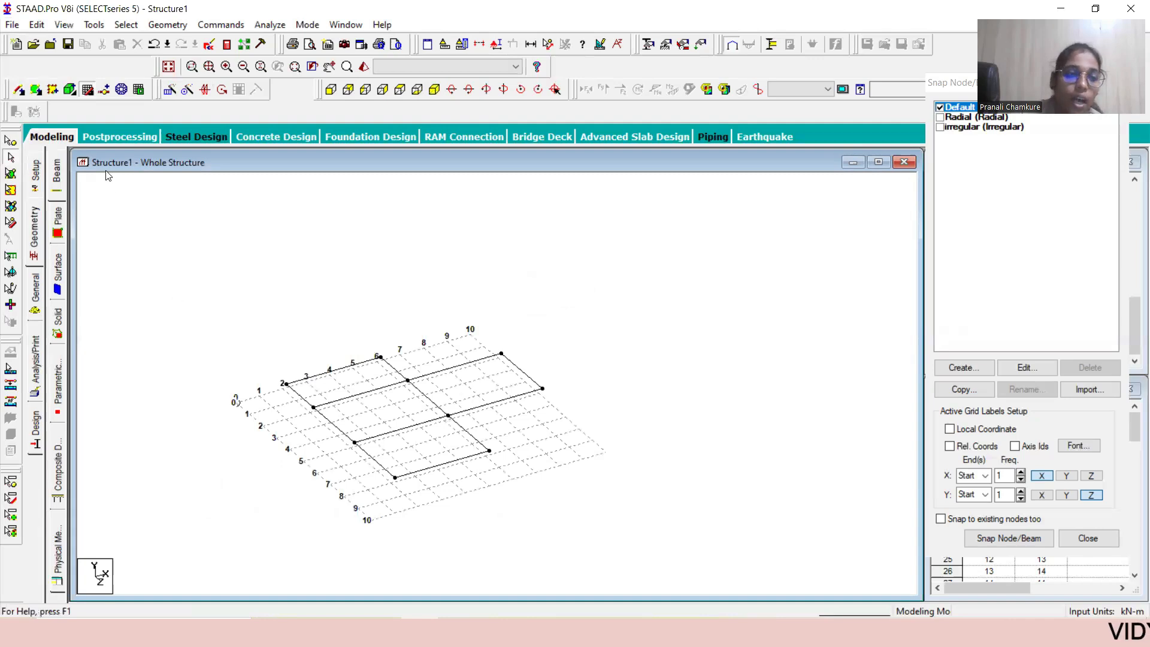
click(35, 91)
click(287, 385)
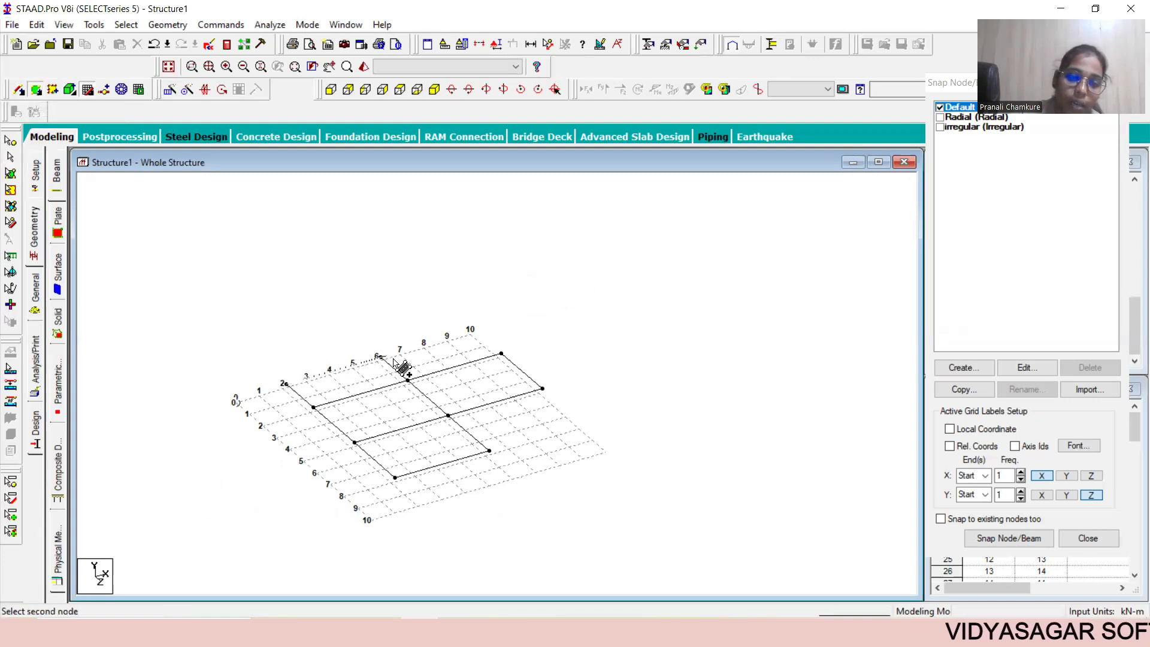
click(408, 380)
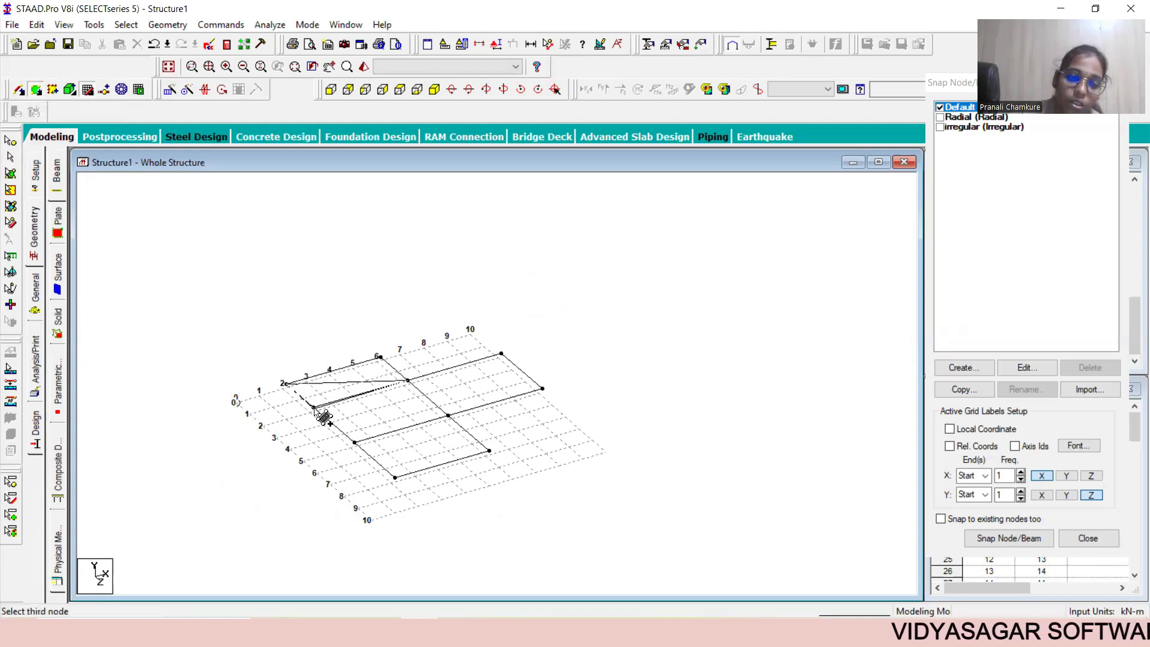
key(Escape)
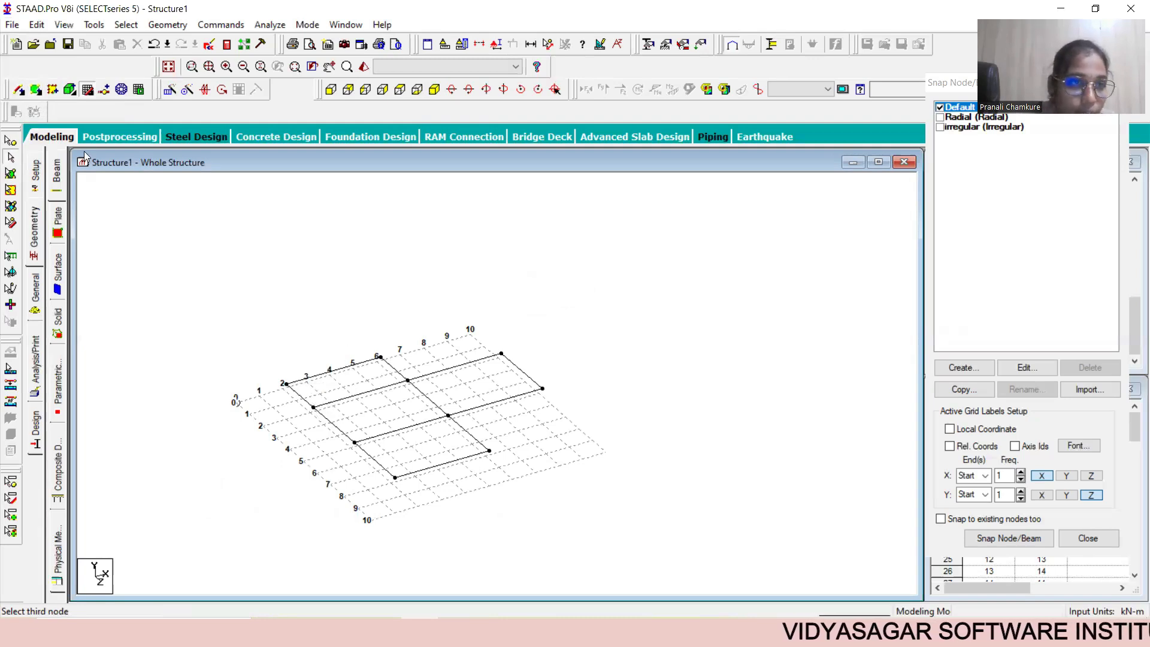
Step: Add four-node plates in the two bays between X 1 and X 5, from Z 2 to Z 4 and from Z 4 to Z 7
click(36, 90)
click(286, 383)
click(381, 358)
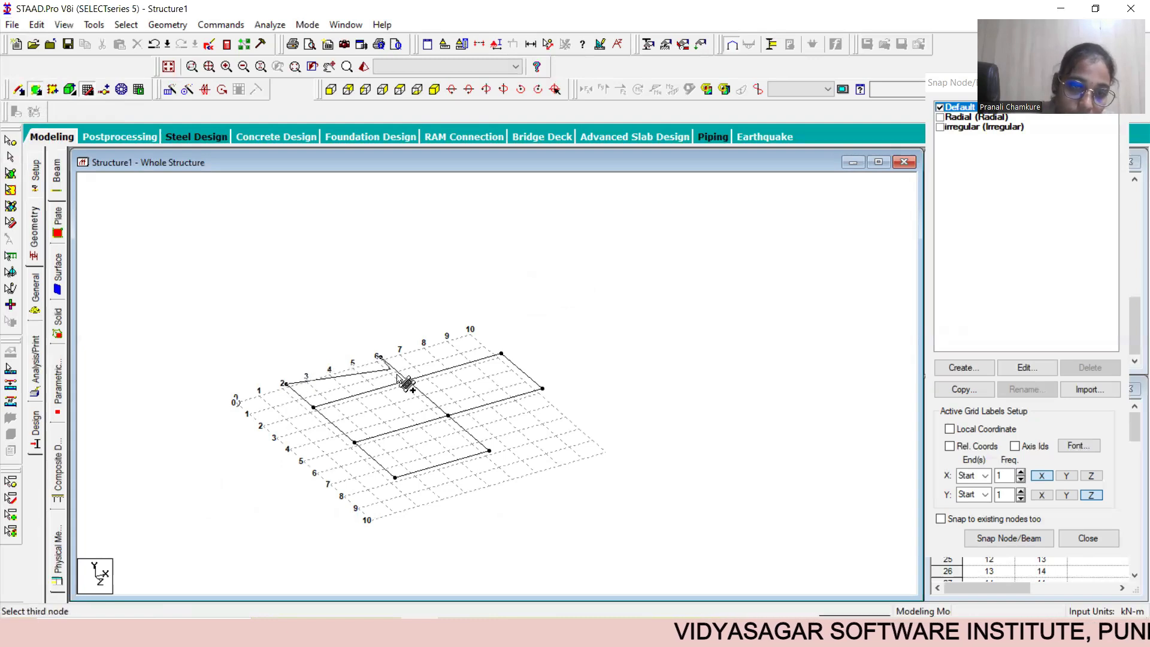
click(408, 381)
click(314, 407)
click(408, 382)
click(448, 415)
click(355, 442)
Step: Add four-node plates in the bay X 1 to 5, Z 7 to 10 and the bay X 5 to 9, Z 4 to 7
click(356, 442)
click(449, 415)
click(489, 450)
click(389, 475)
click(407, 381)
click(501, 354)
click(542, 388)
click(448, 415)
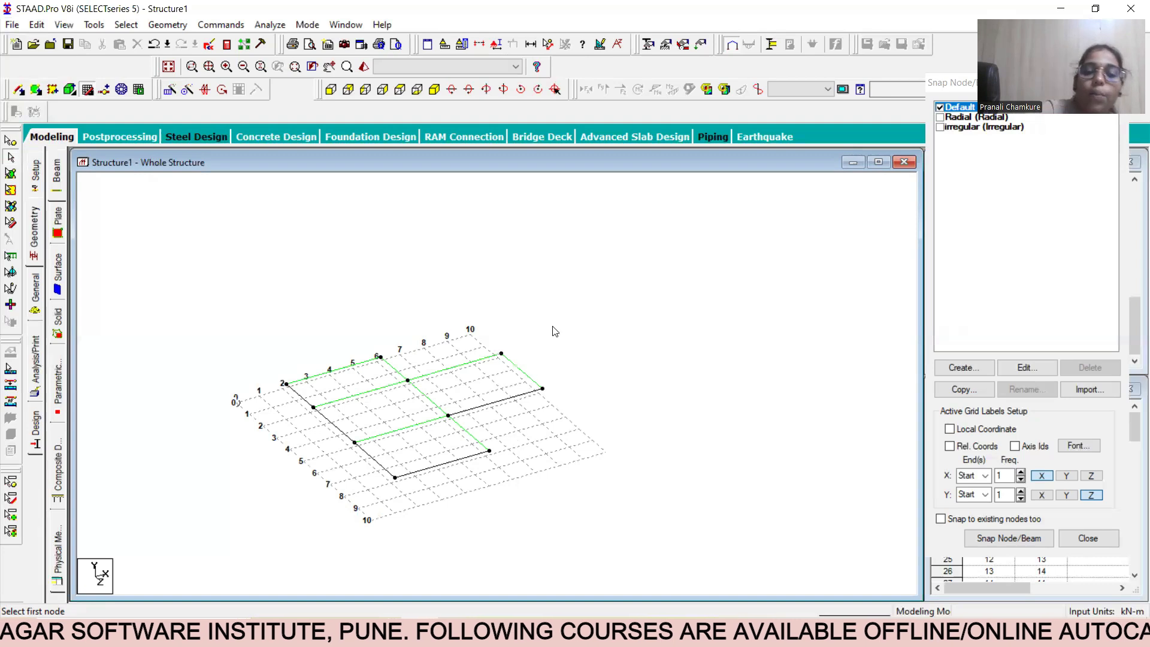
Step: Show the whole structure again and select the four plates at the lowest beam level
click(169, 67)
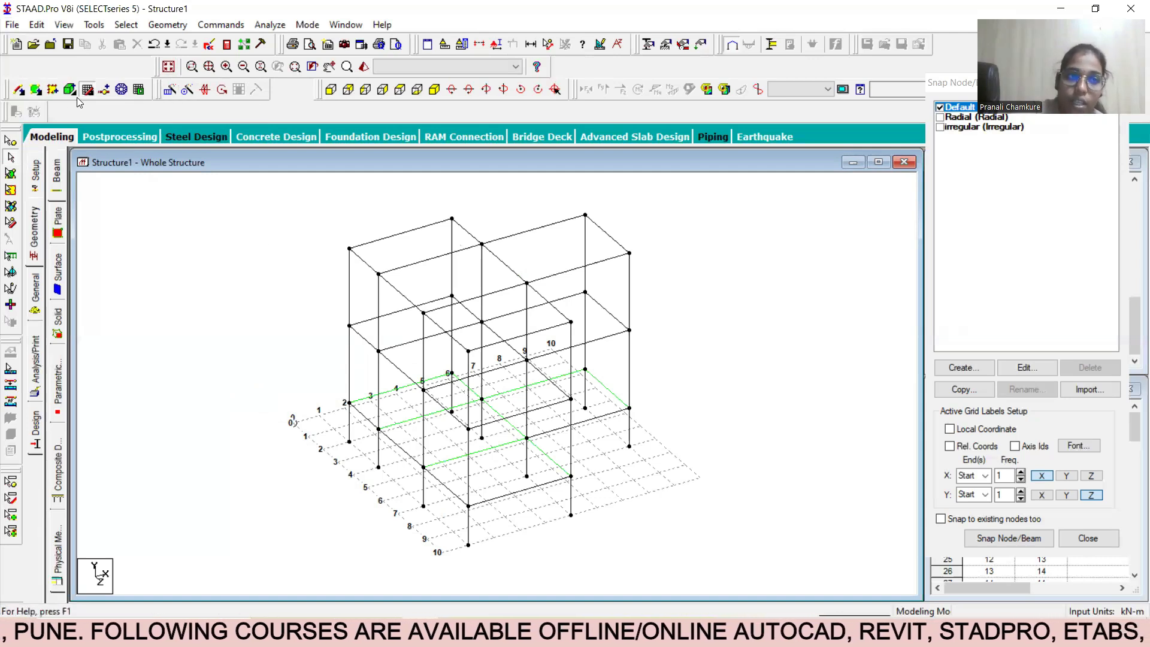
click(20, 92)
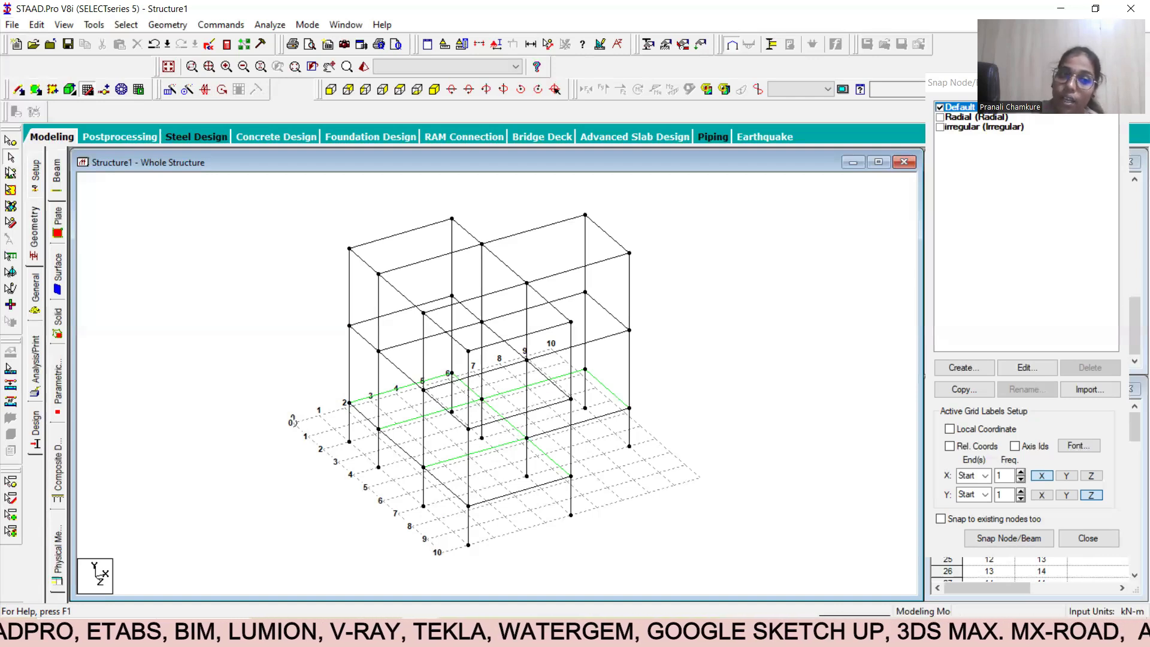
click(11, 174)
click(404, 417)
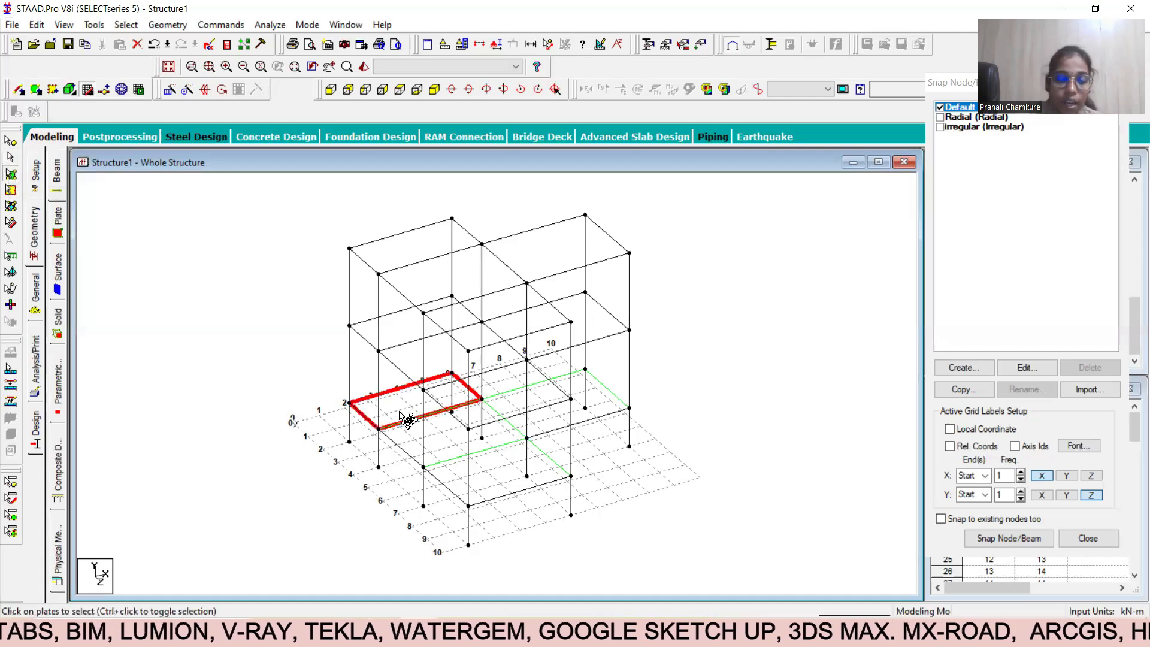
ctrl+click(458, 448)
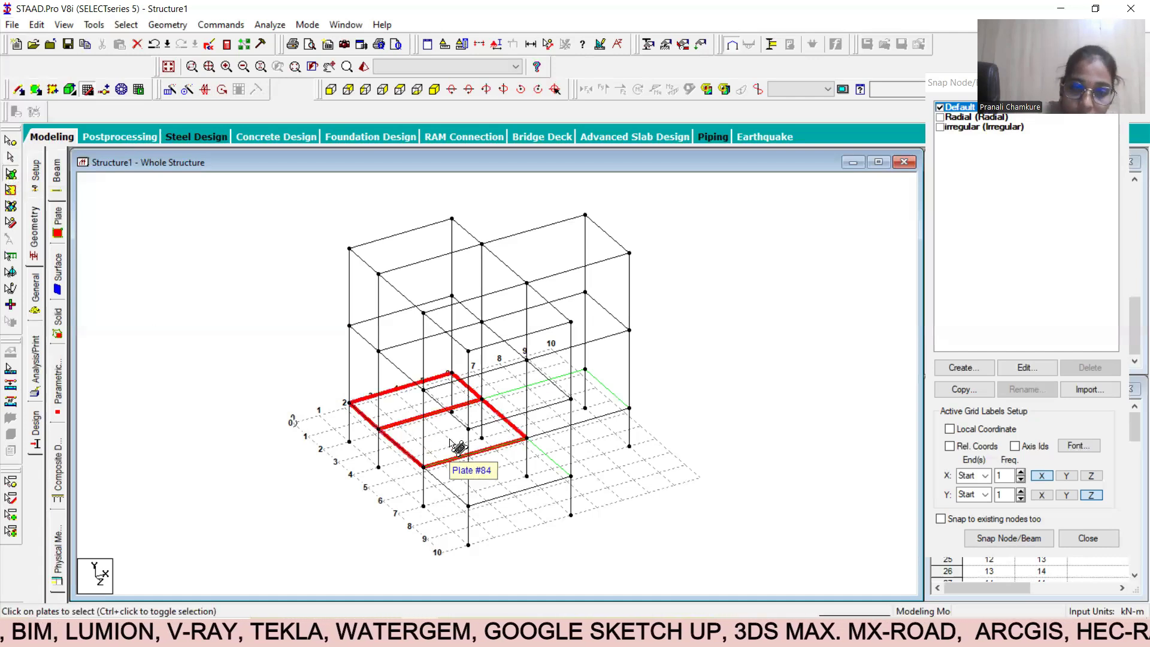
ctrl+click(524, 471)
ctrl+click(544, 427)
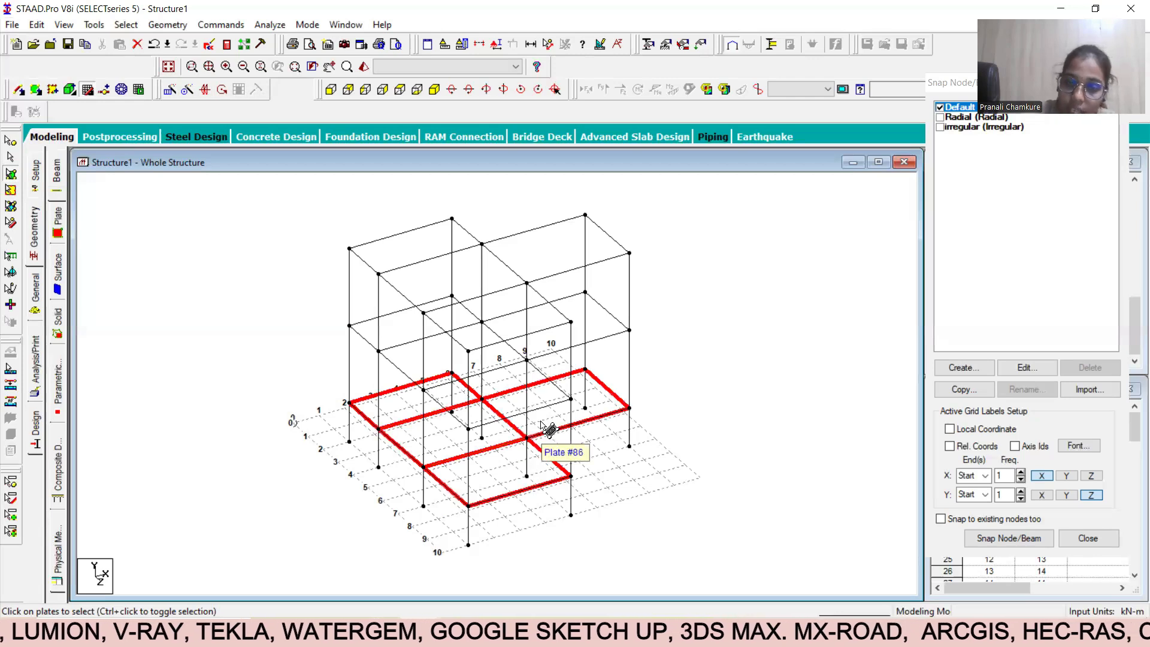
Step: Copy the selected plates to the upper floors with Translational Repeat along Y, using 2 steps at 3 m spacing
click(169, 89)
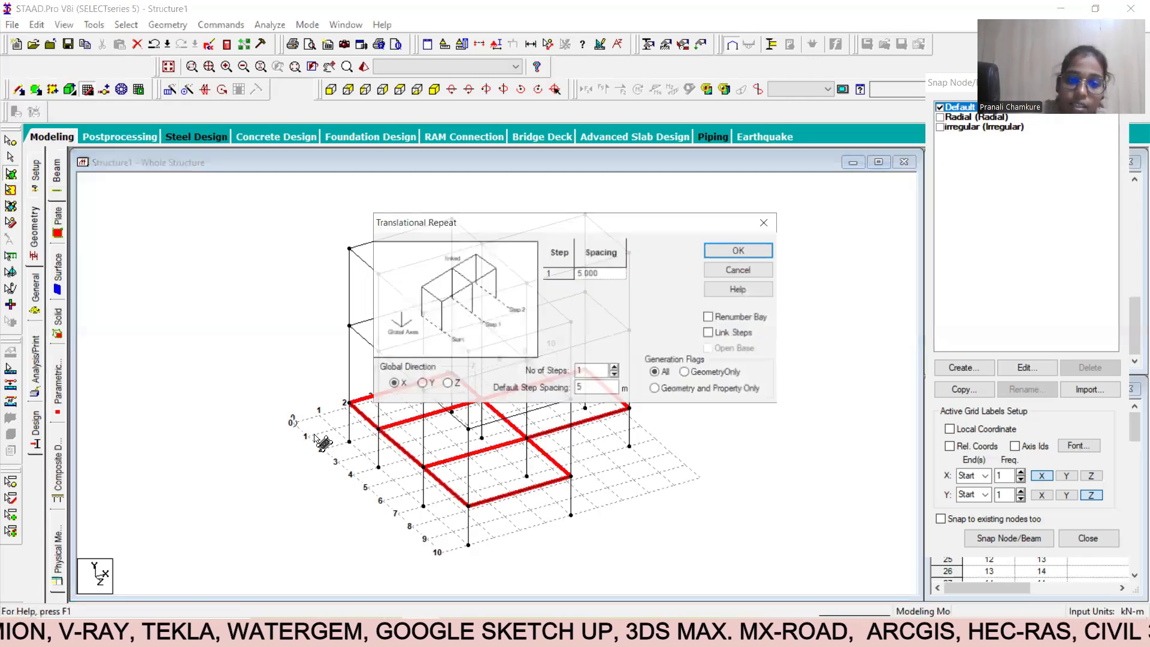
click(422, 382)
drag(612, 388, 534, 398)
text(3)
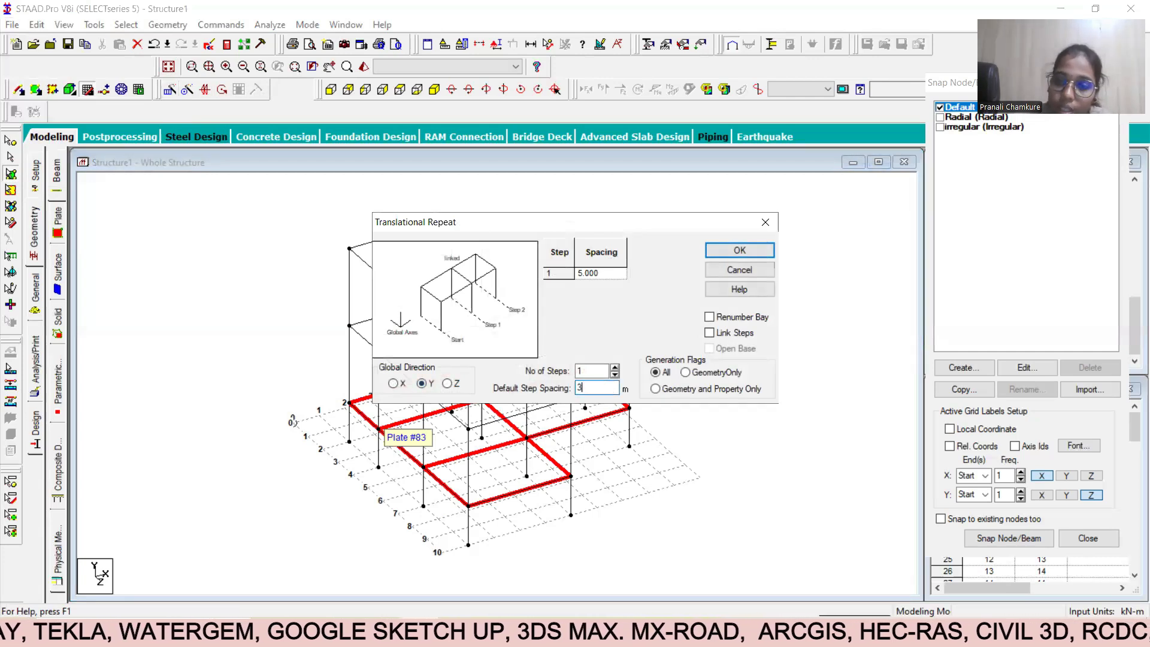
click(614, 367)
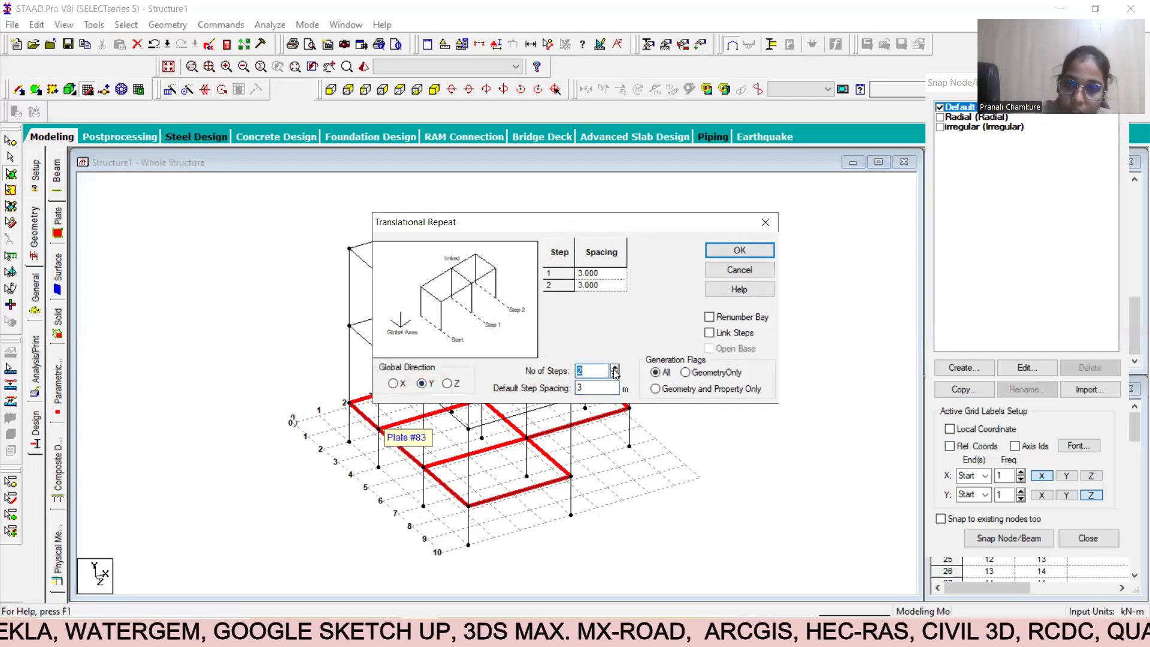
click(738, 250)
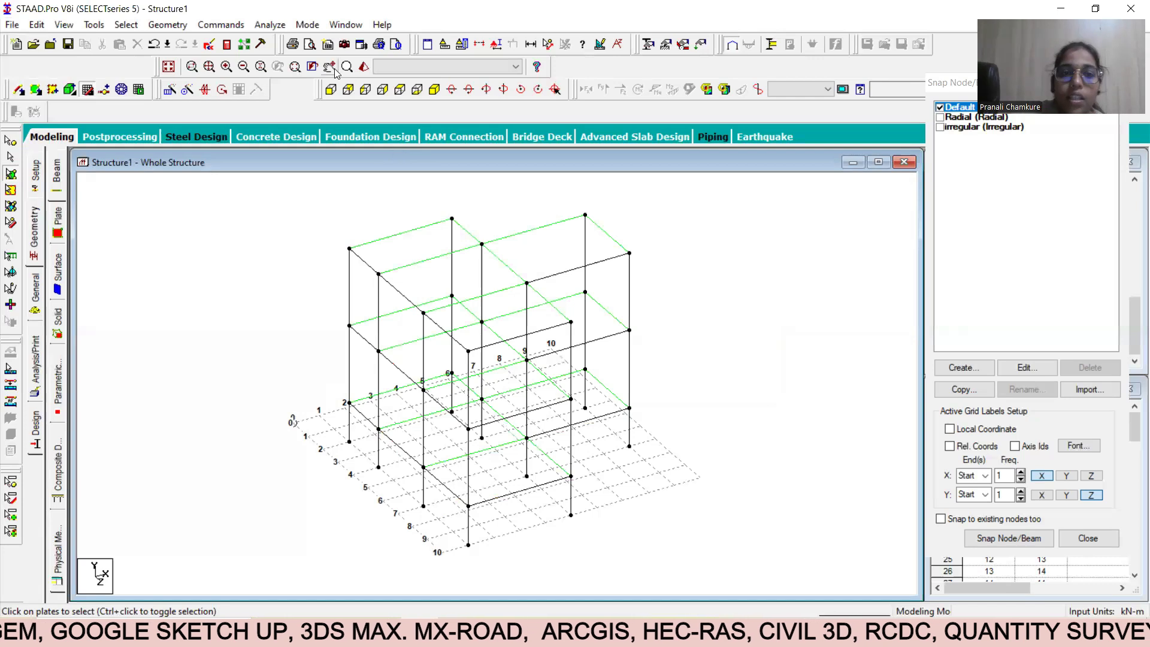
Step: Examine the floor plates on all levels in a rotated 3D rendered view, and close that view
click(364, 67)
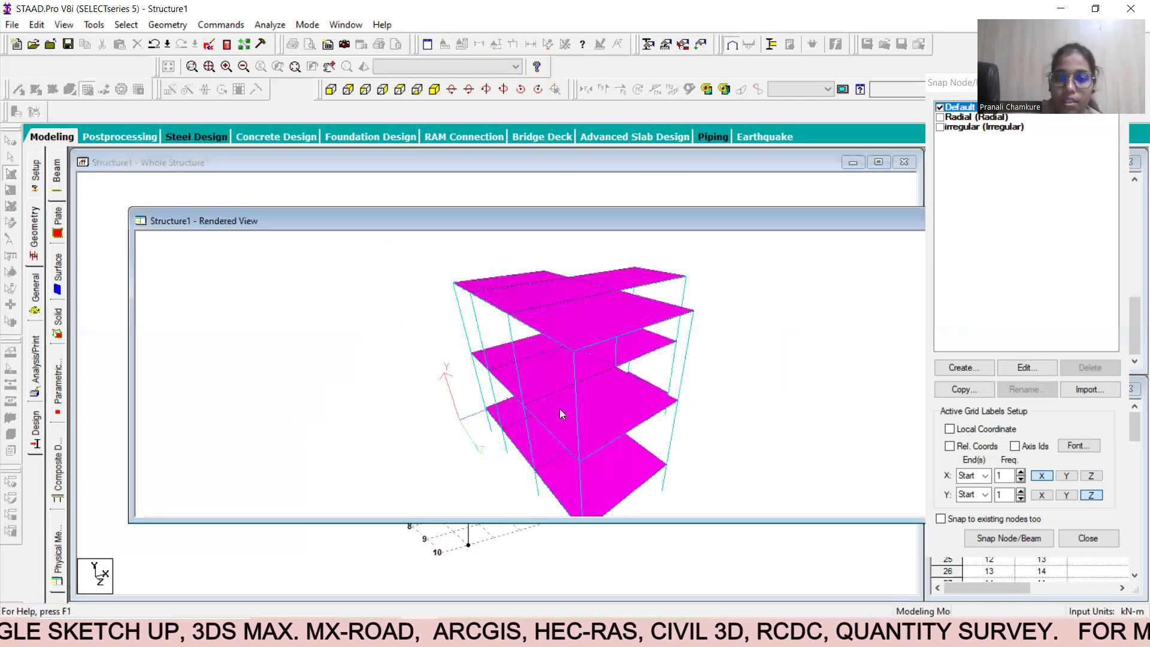
drag(477, 346, 692, 239)
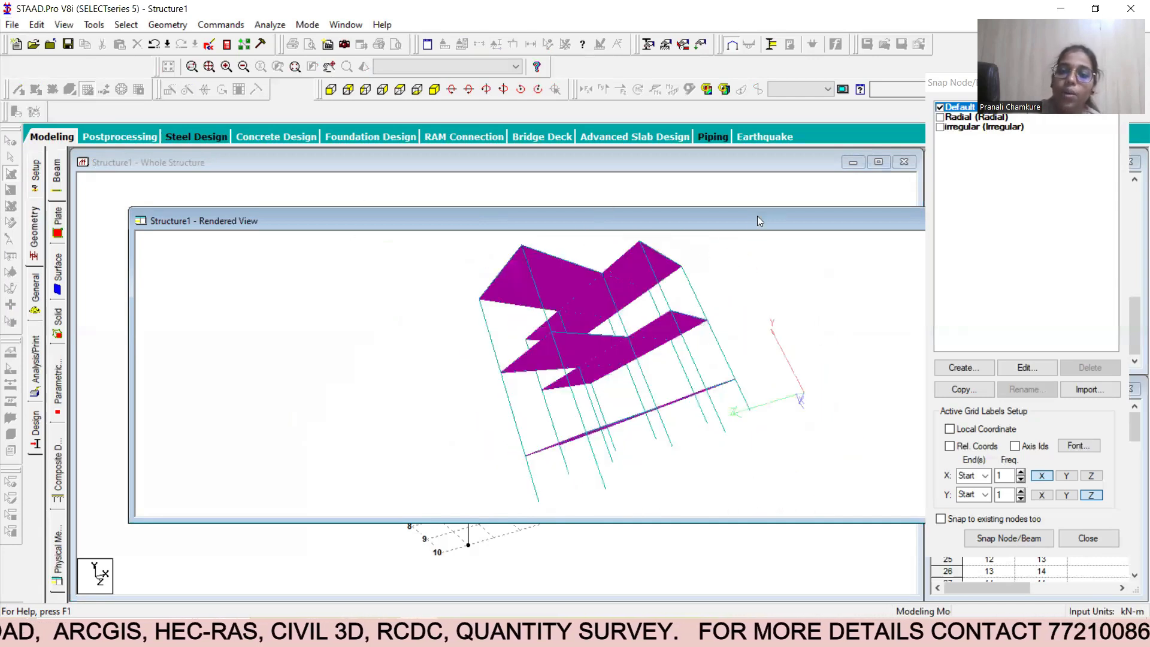
drag(757, 217, 409, 217)
click(702, 220)
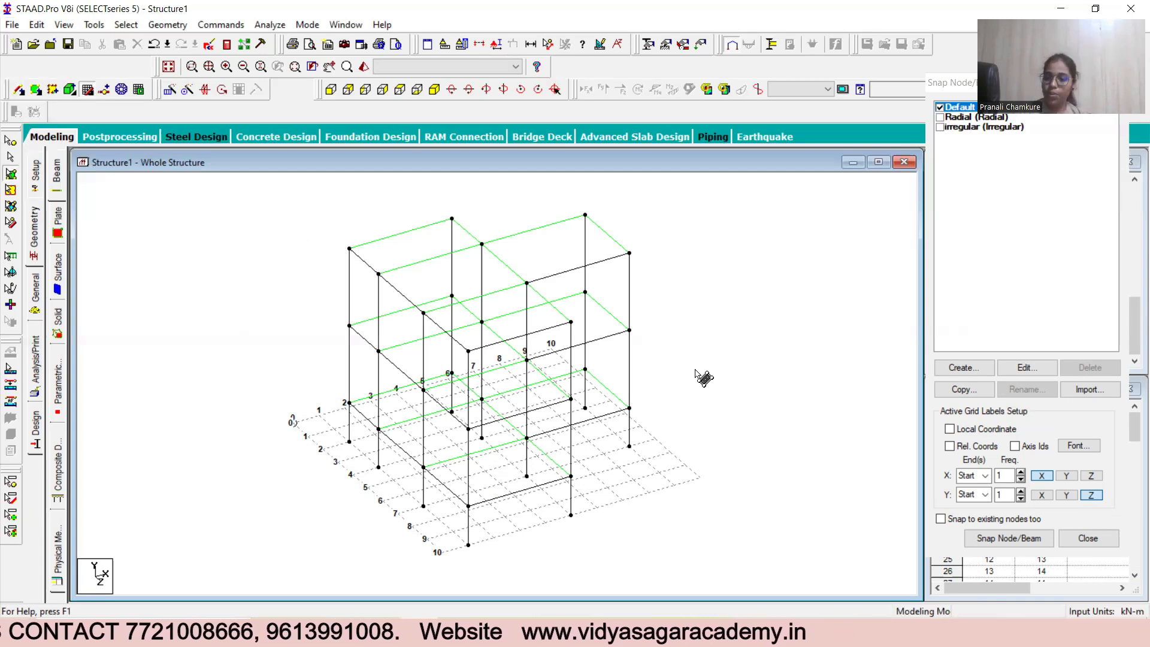
Step: Delete all beams of the structure together with the nodes left without any attached element
key(Escape)
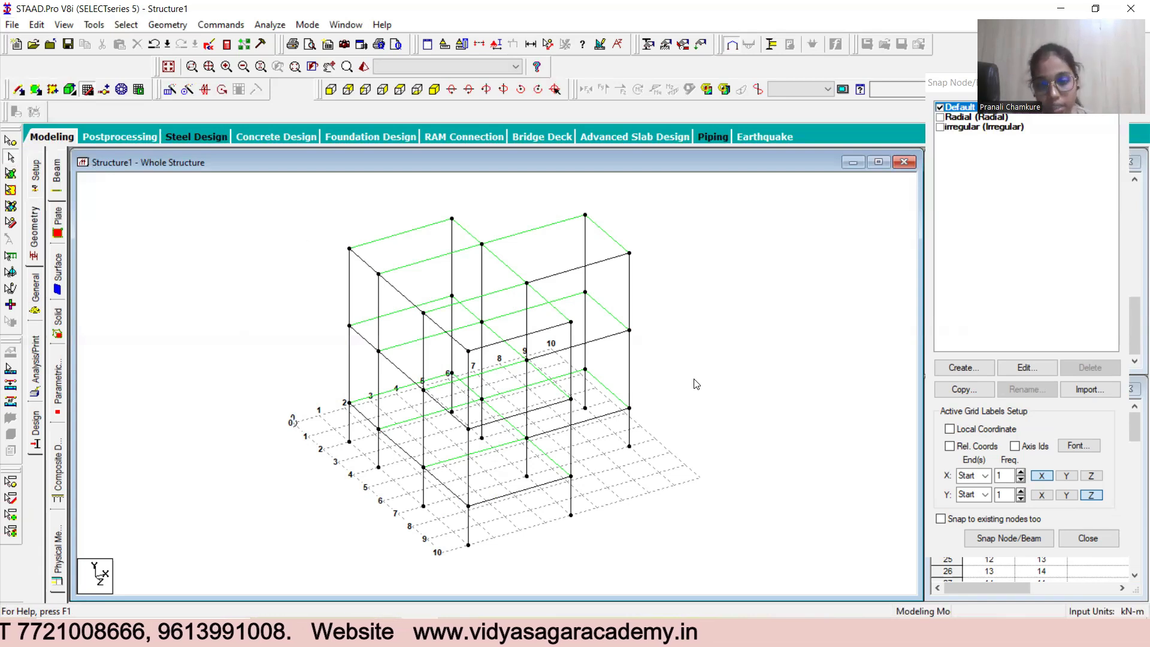
drag(665, 554, 260, 207)
key(Delete)
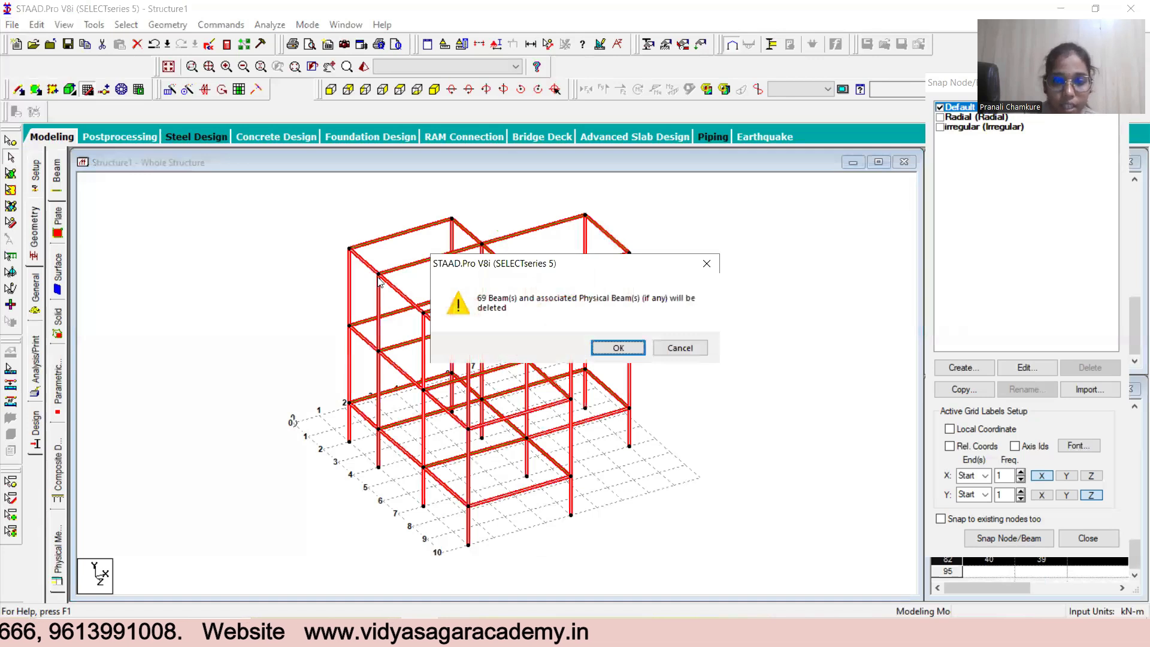
click(618, 348)
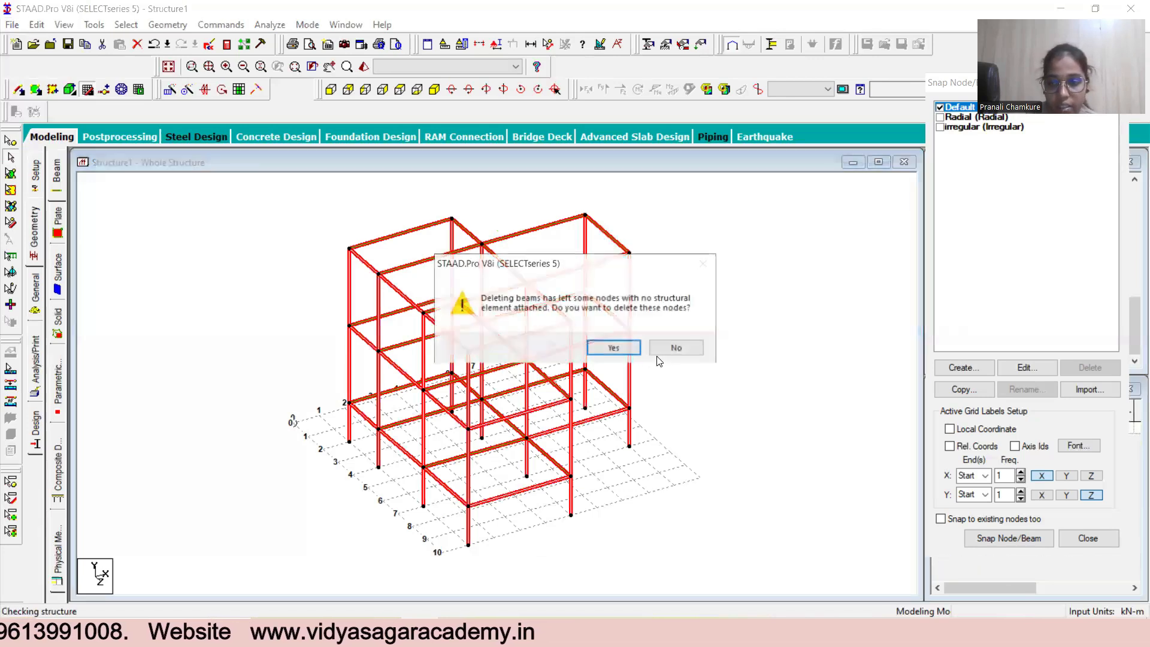
click(617, 349)
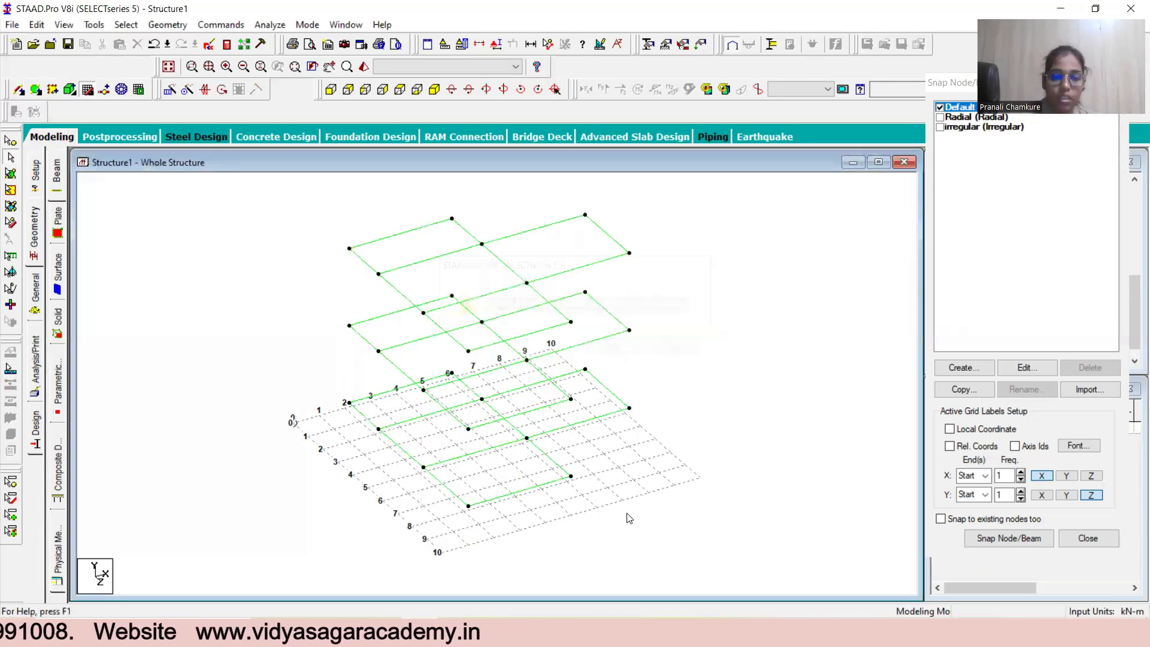
Step: Delete all remaining floor plates together with their unattached nodes
click(10, 173)
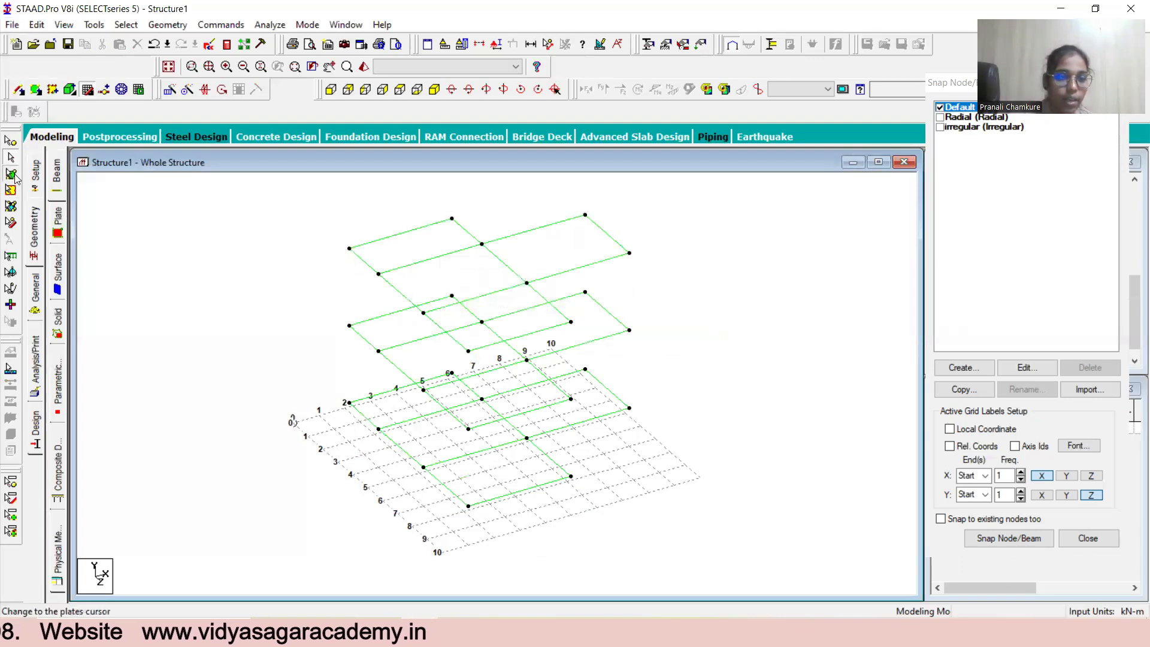
drag(694, 575, 303, 200)
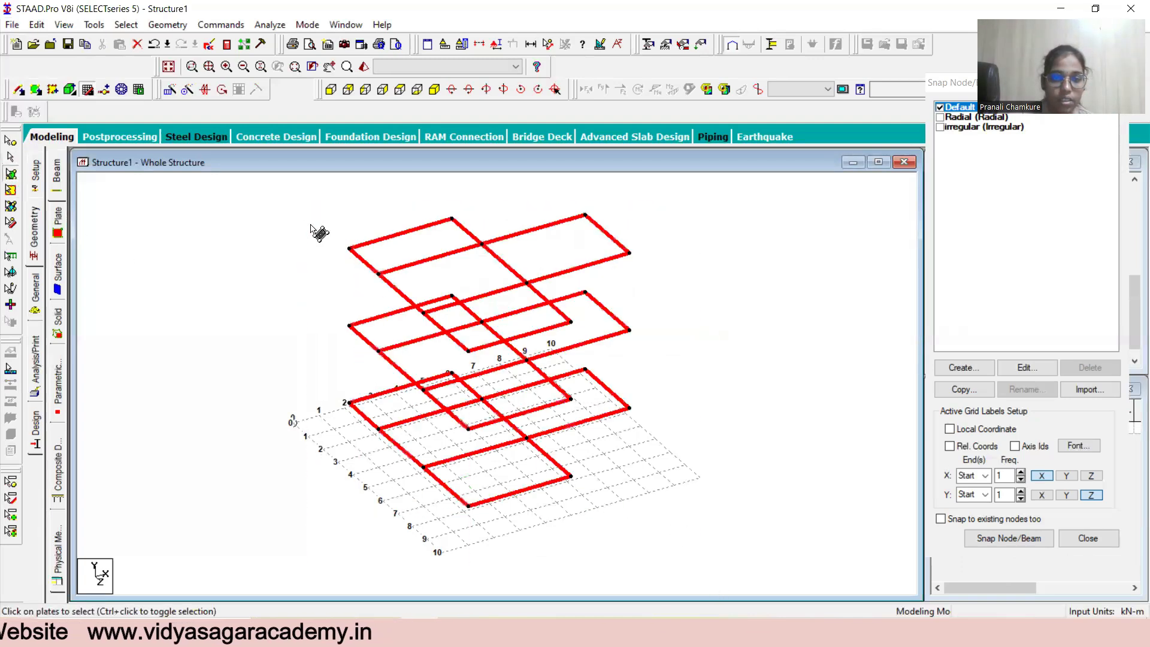
key(Delete)
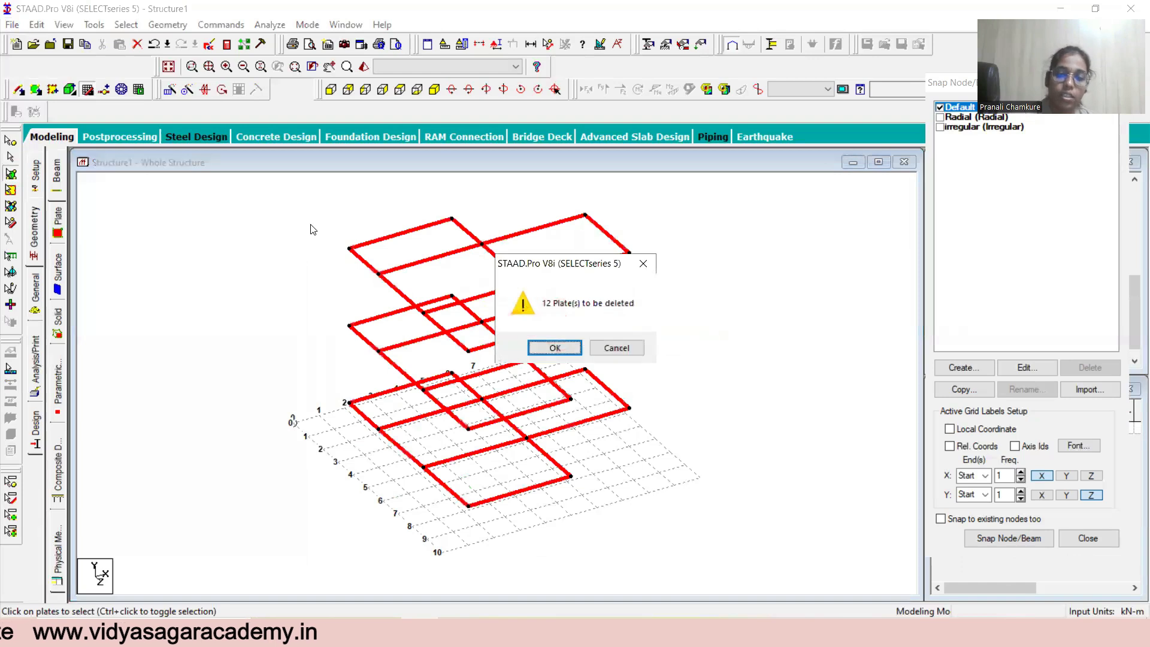
click(555, 348)
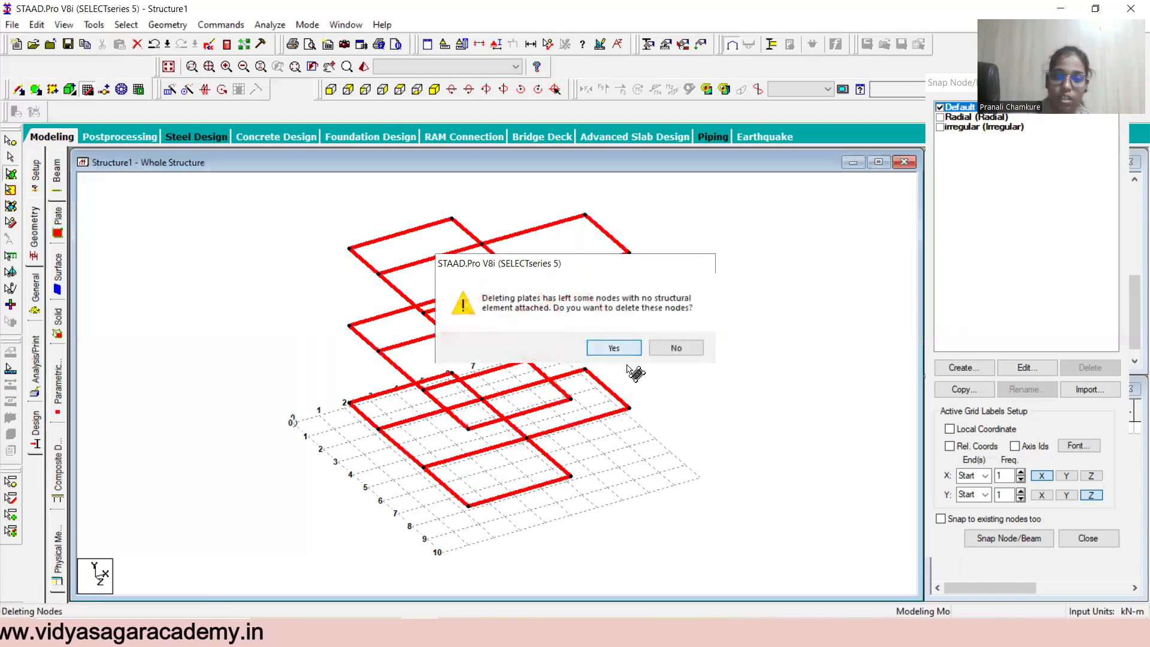
click(611, 345)
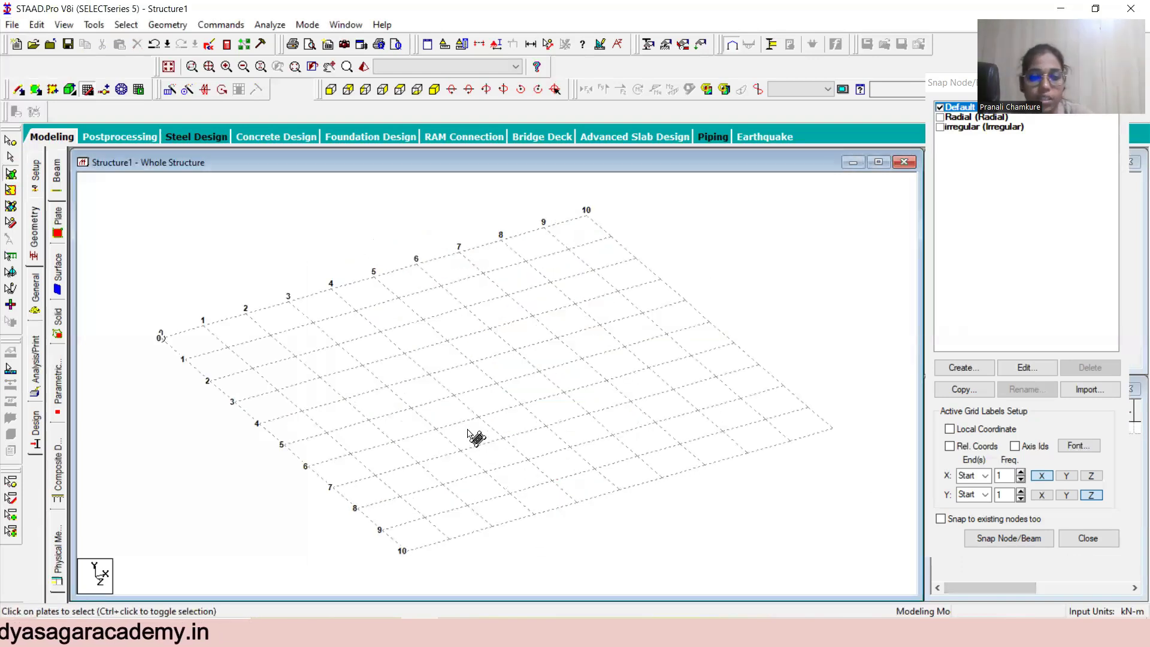
Step: Draw a closed triangle of snap beams through X 5, Z 5, then X 9, Z 3 and X 8, Z 1
click(971, 534)
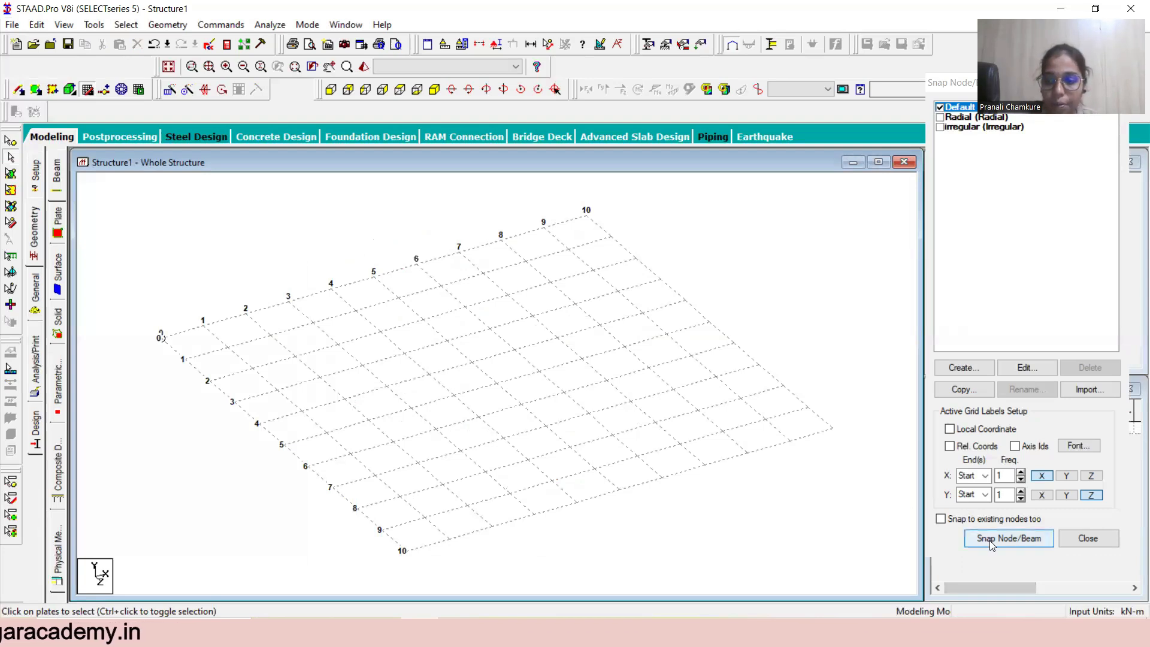
click(488, 388)
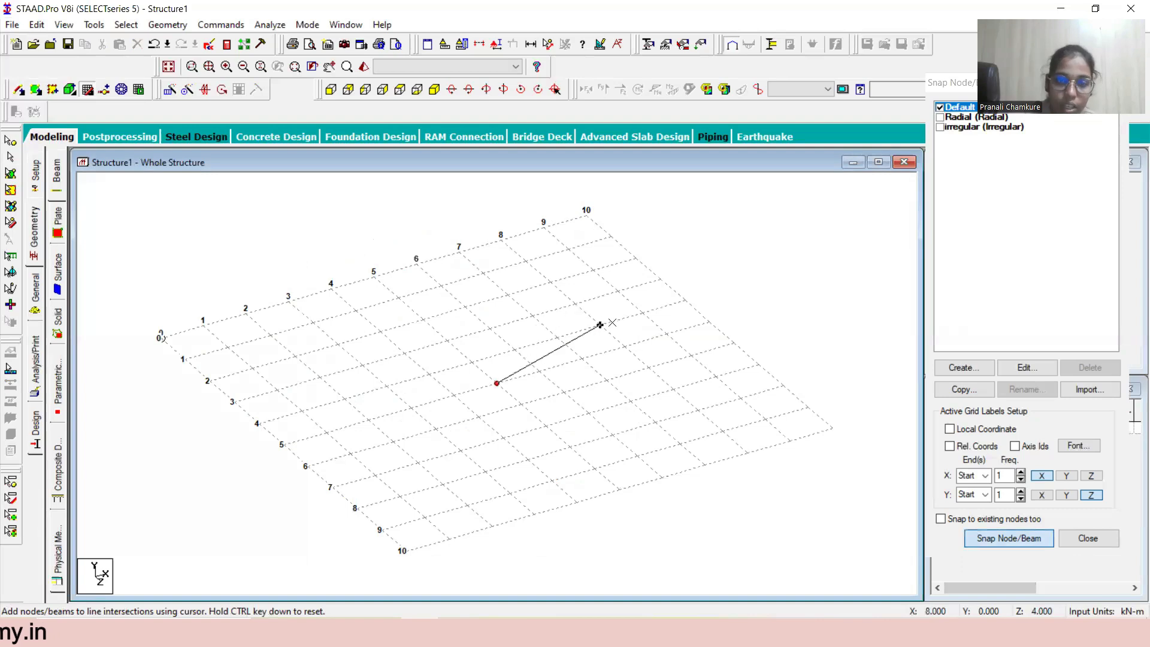
click(611, 292)
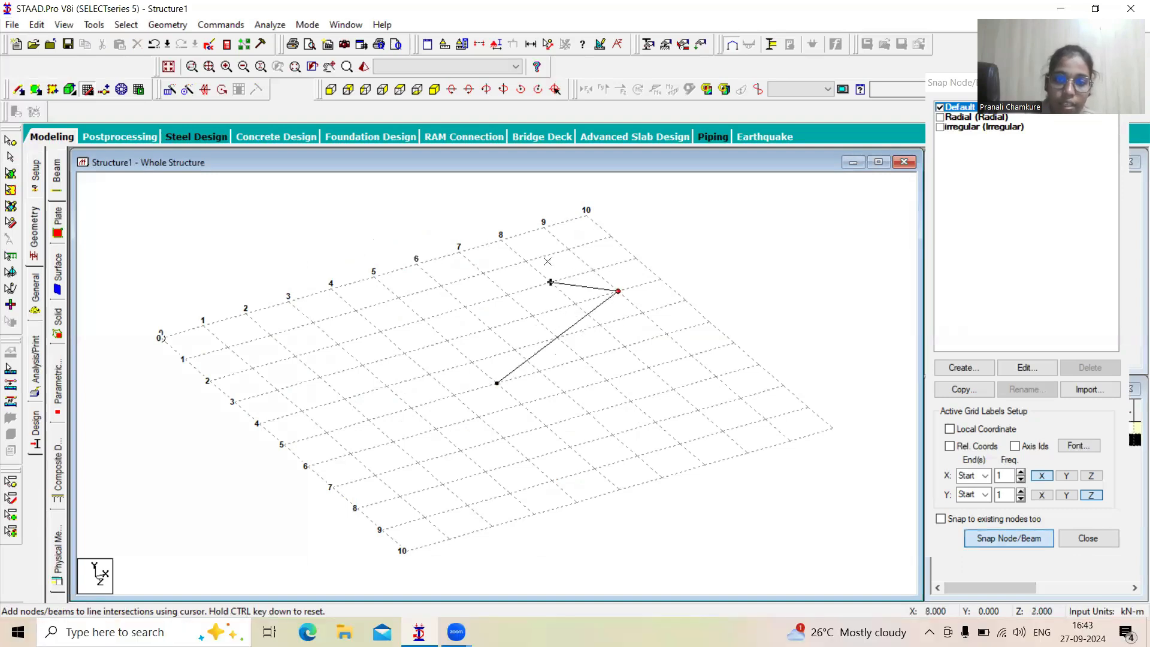
click(524, 261)
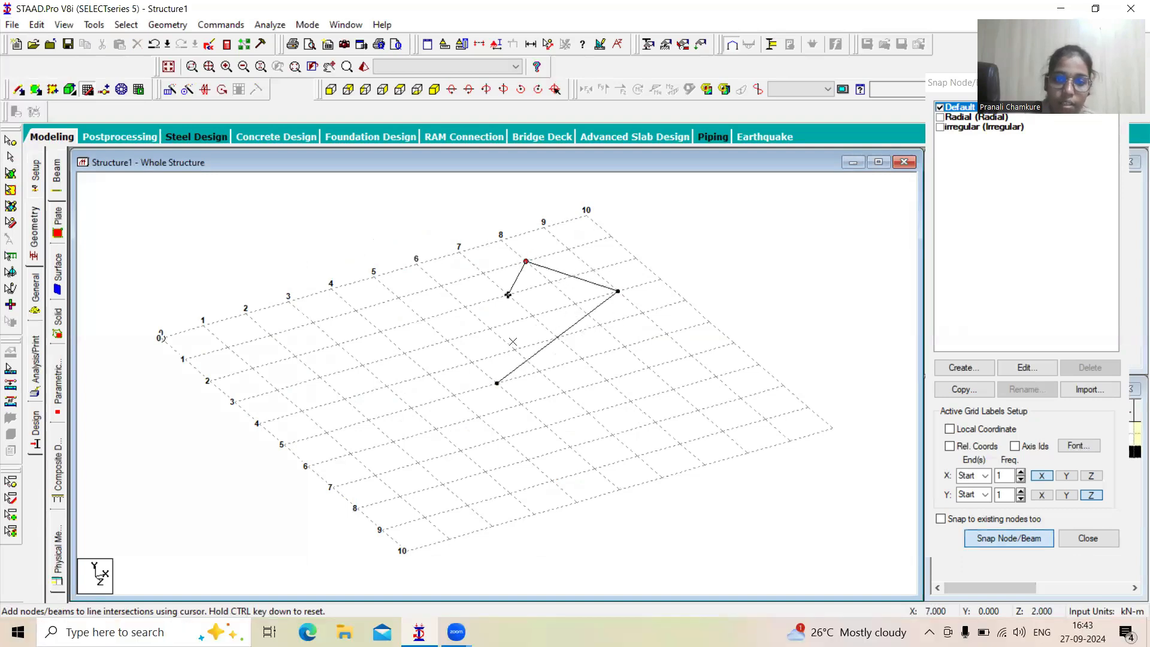
click(492, 388)
key(Escape)
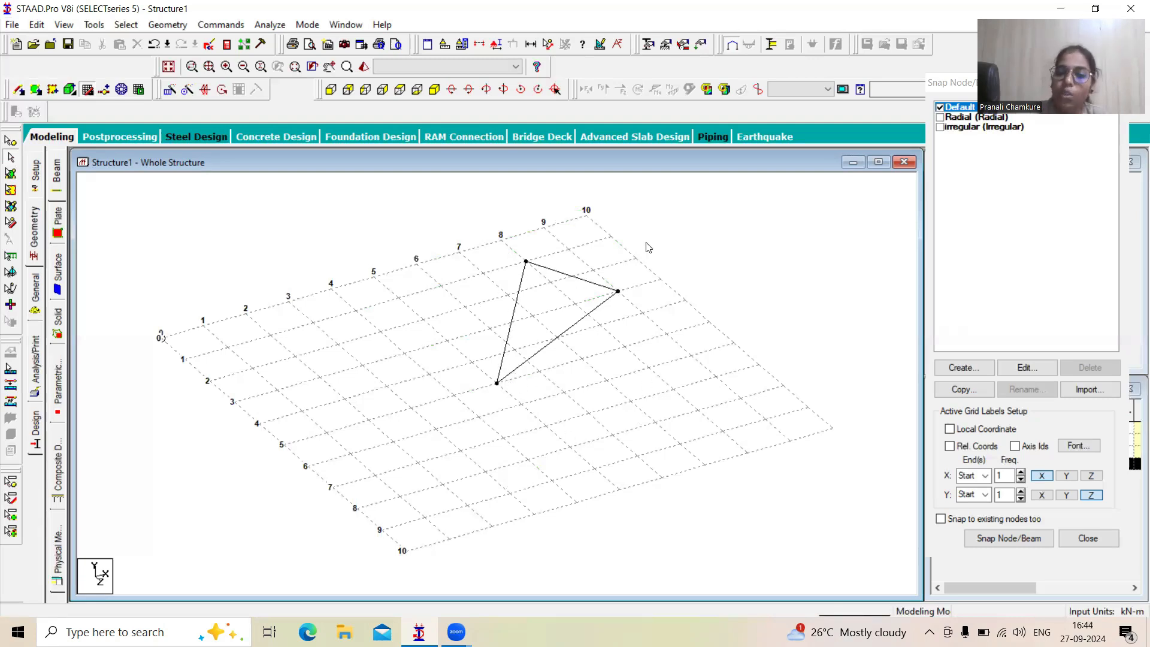
Step: Start a 3D Circular repeat of the triangle's three beams about Y, through its corner node at X 5, Z 5
drag(674, 370, 495, 227)
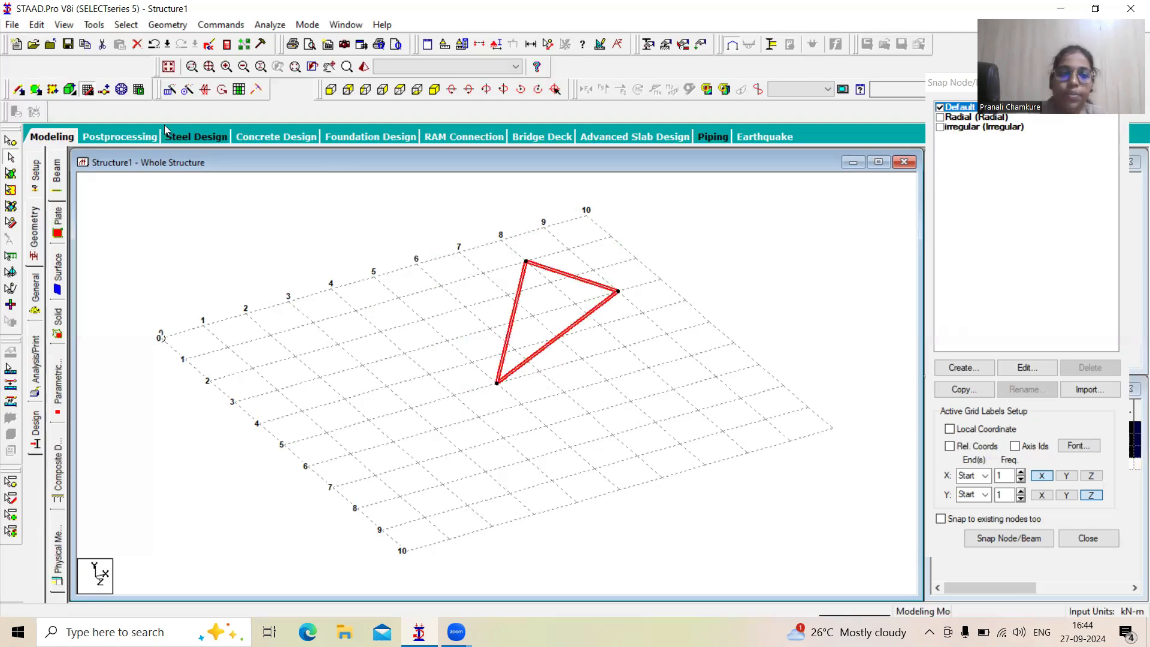
click(187, 96)
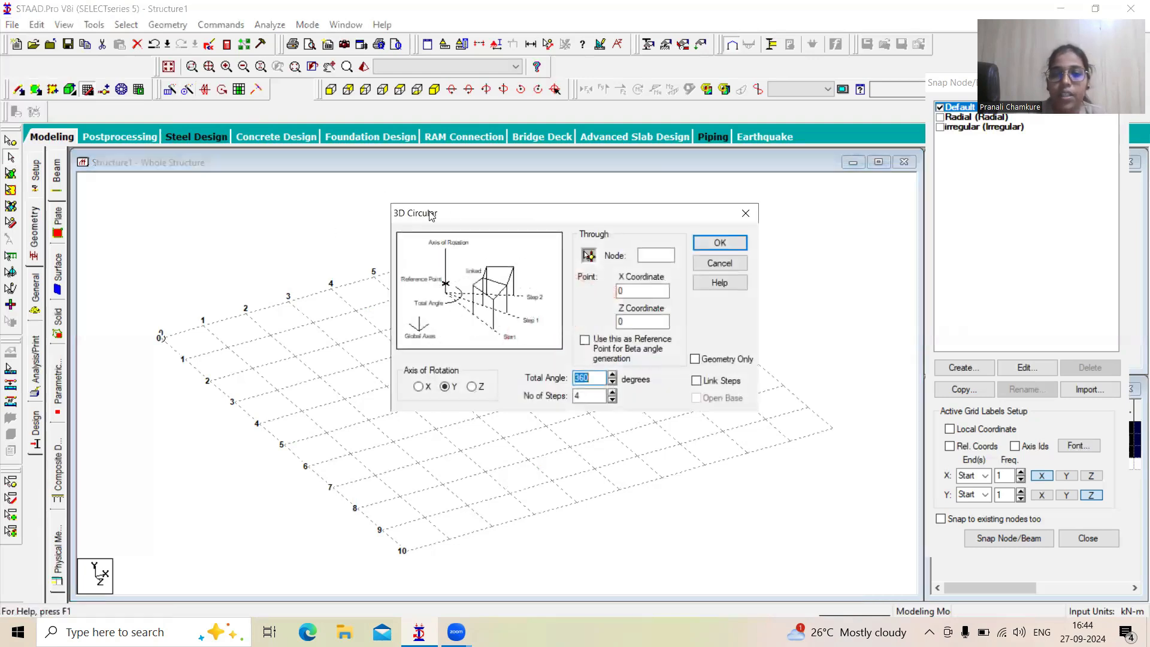
drag(454, 221, 174, 158)
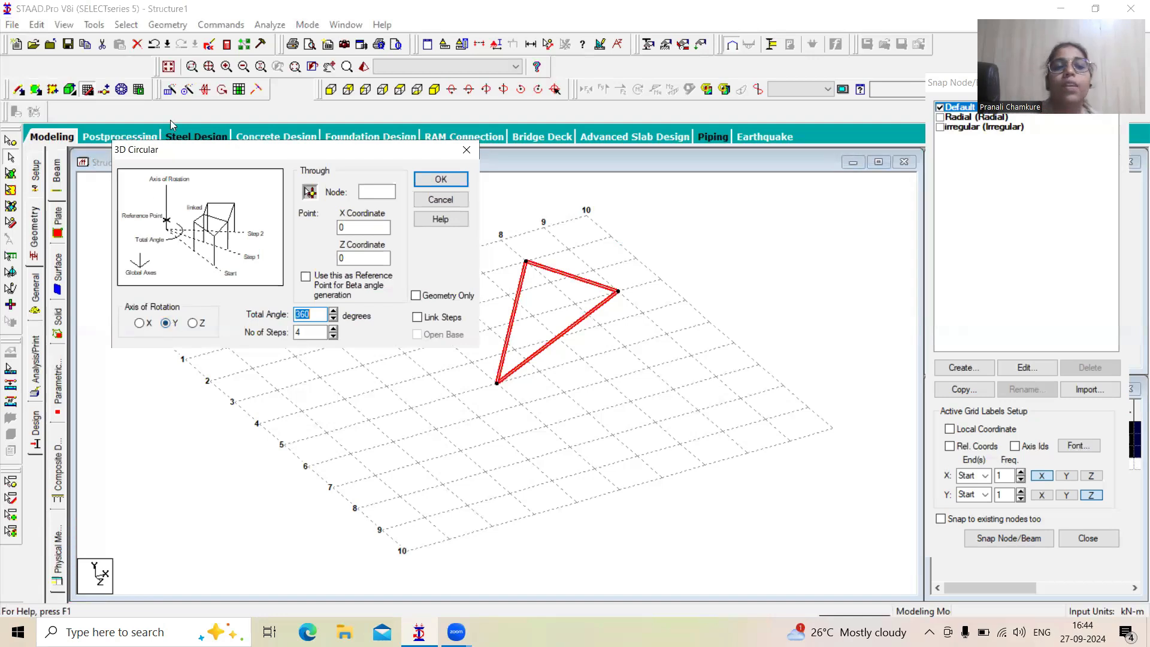
click(310, 191)
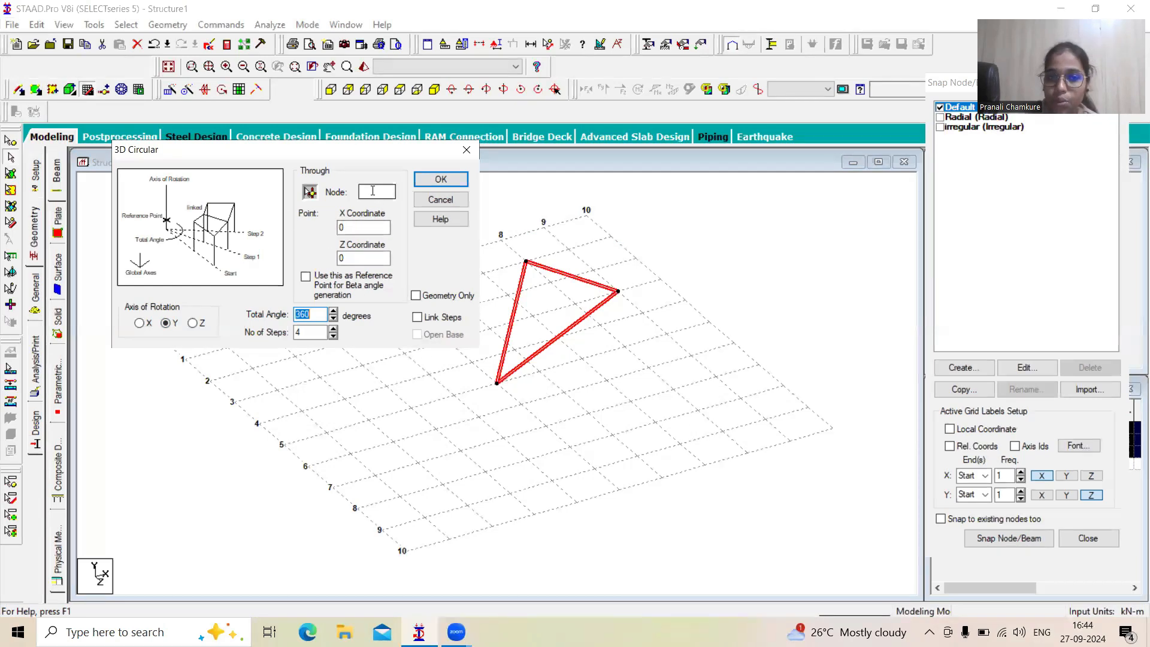
click(310, 192)
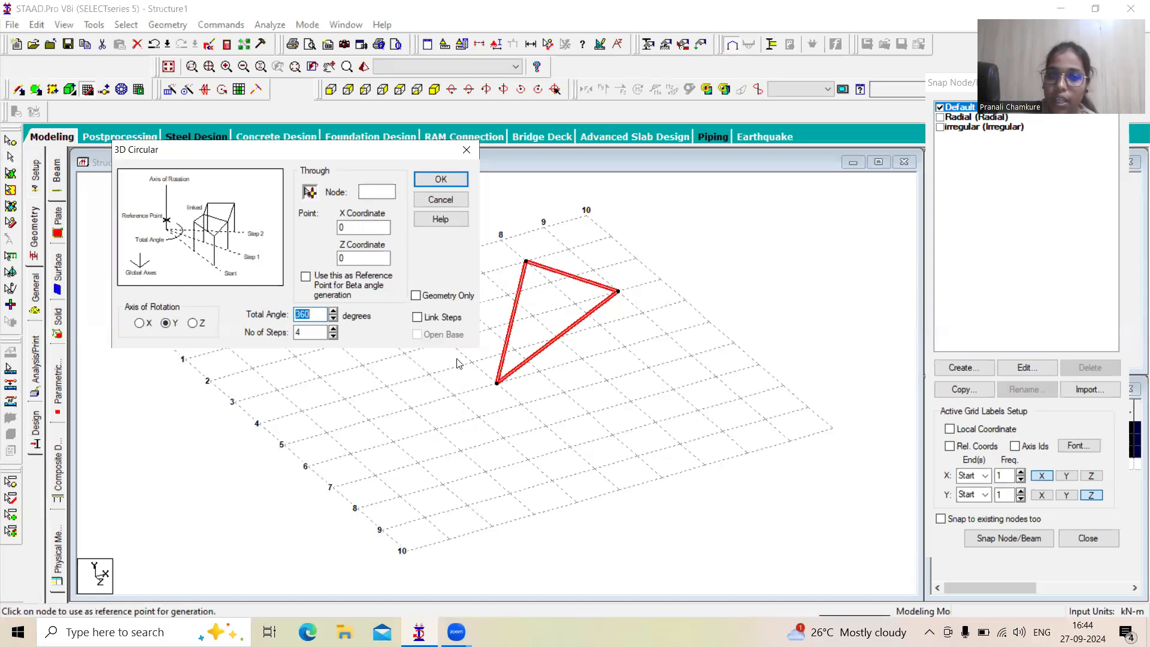
click(497, 383)
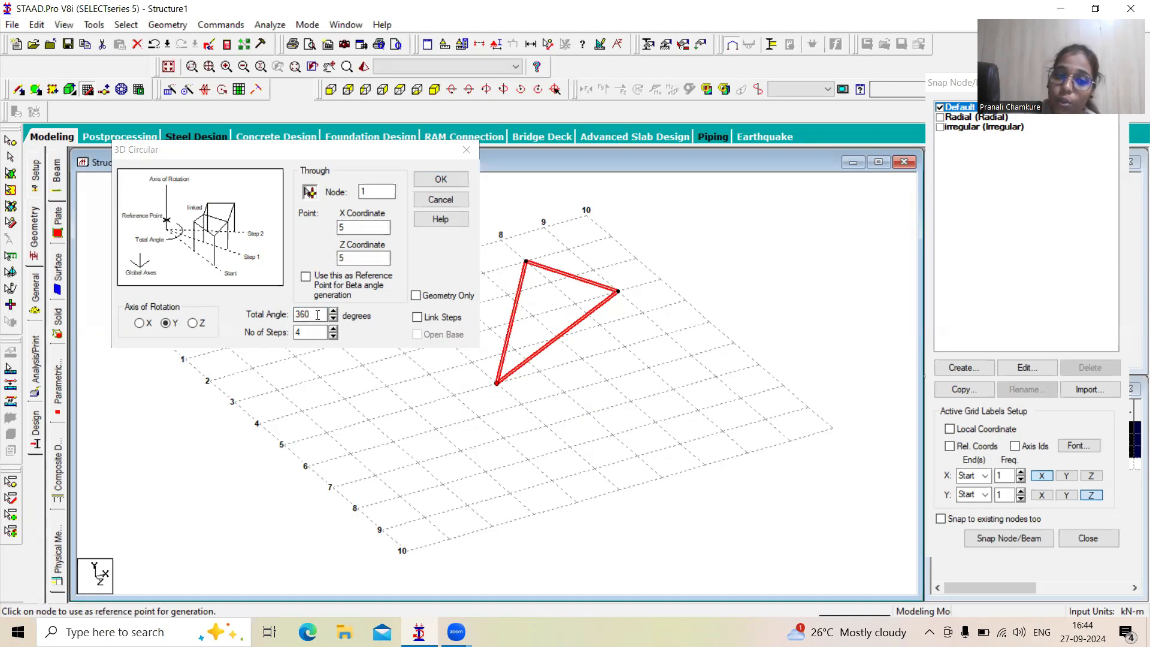
Step: Generate the circular repeat of the triangle over a total angle of 270 degrees in 9 steps, declining the auto save
double_click(297, 315)
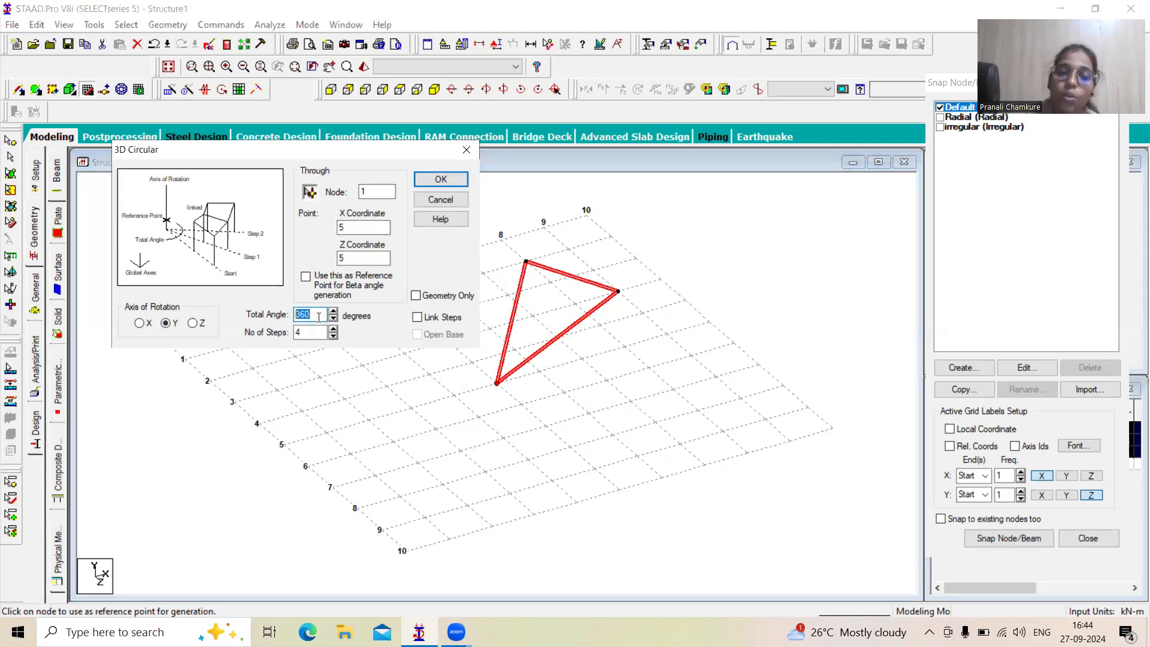
text(270)
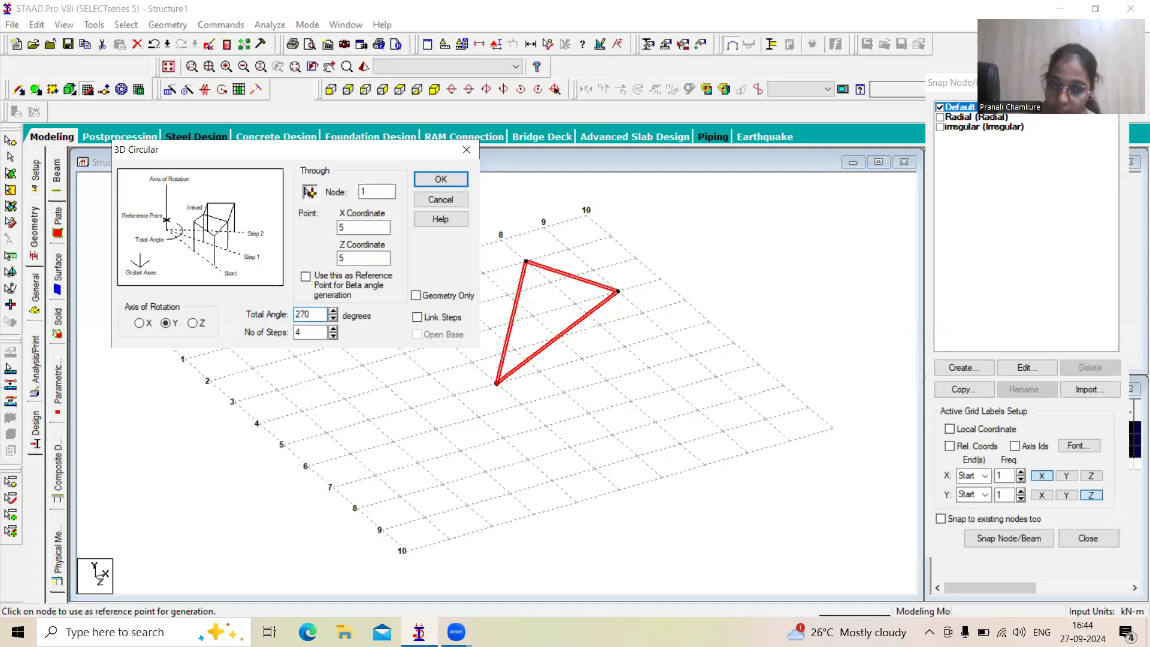
double_click(302, 333)
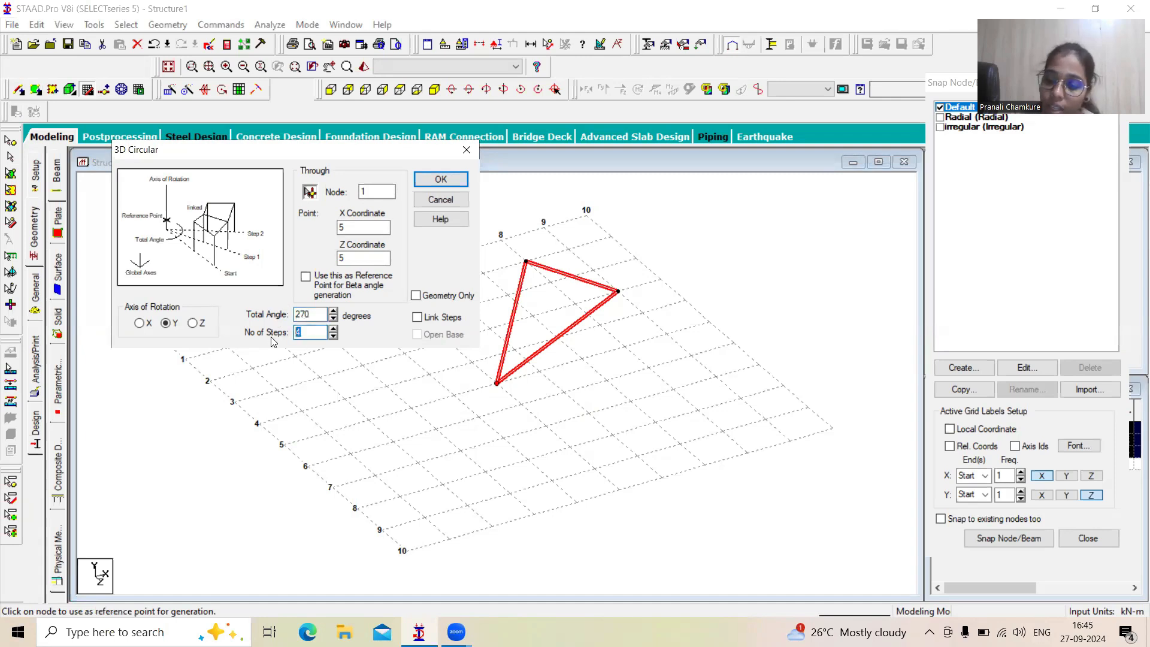
text(9)
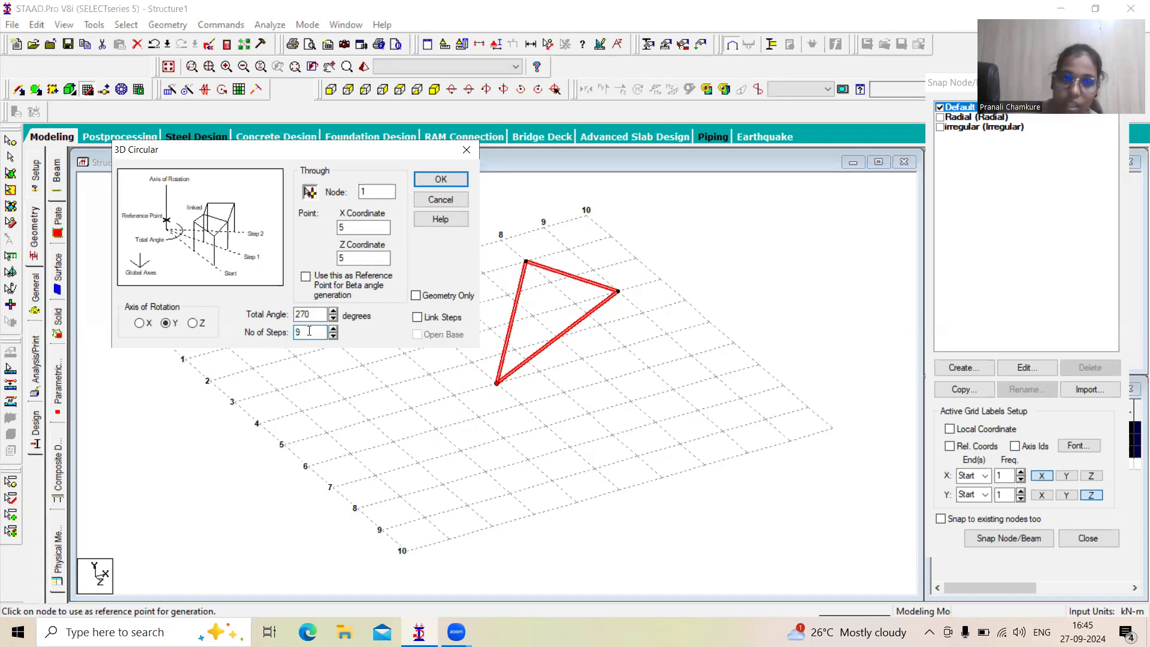
click(439, 188)
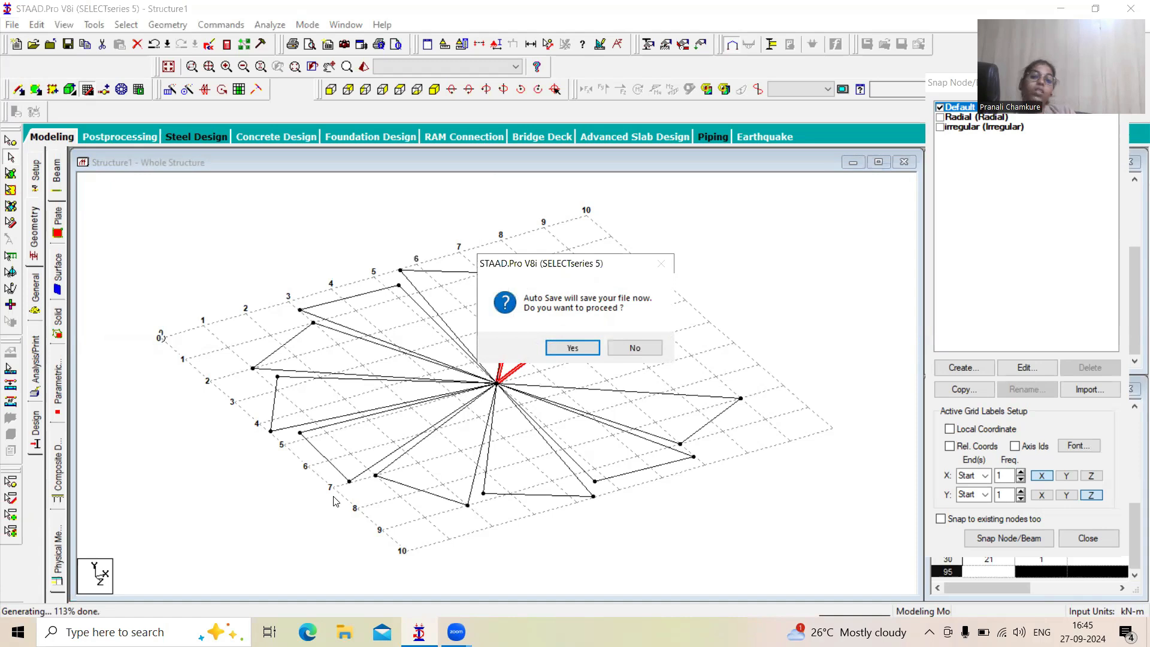
click(636, 348)
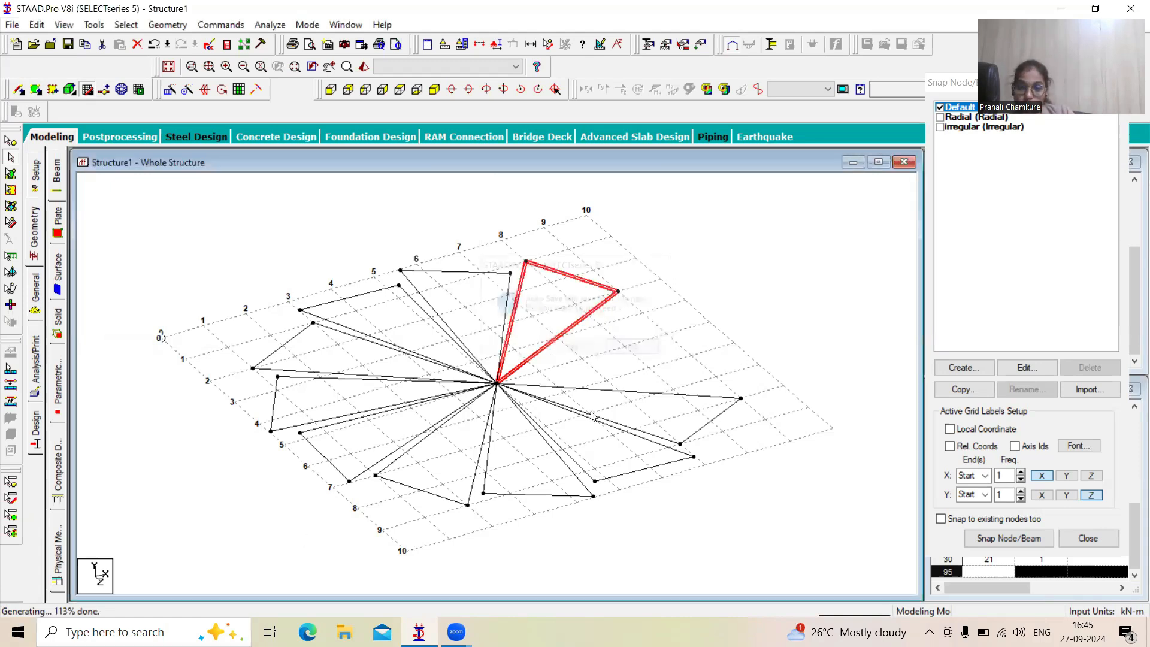
click(690, 377)
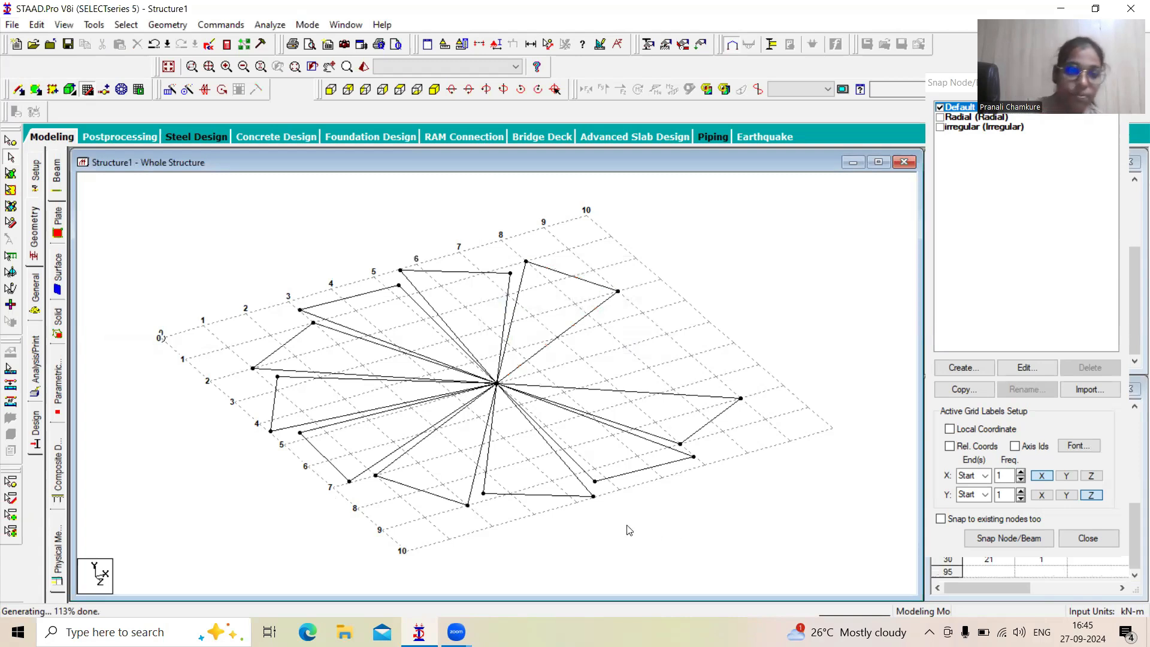
Step: Delete all beams of the circular triangle pattern together with their unattached nodes
drag(750, 510, 240, 244)
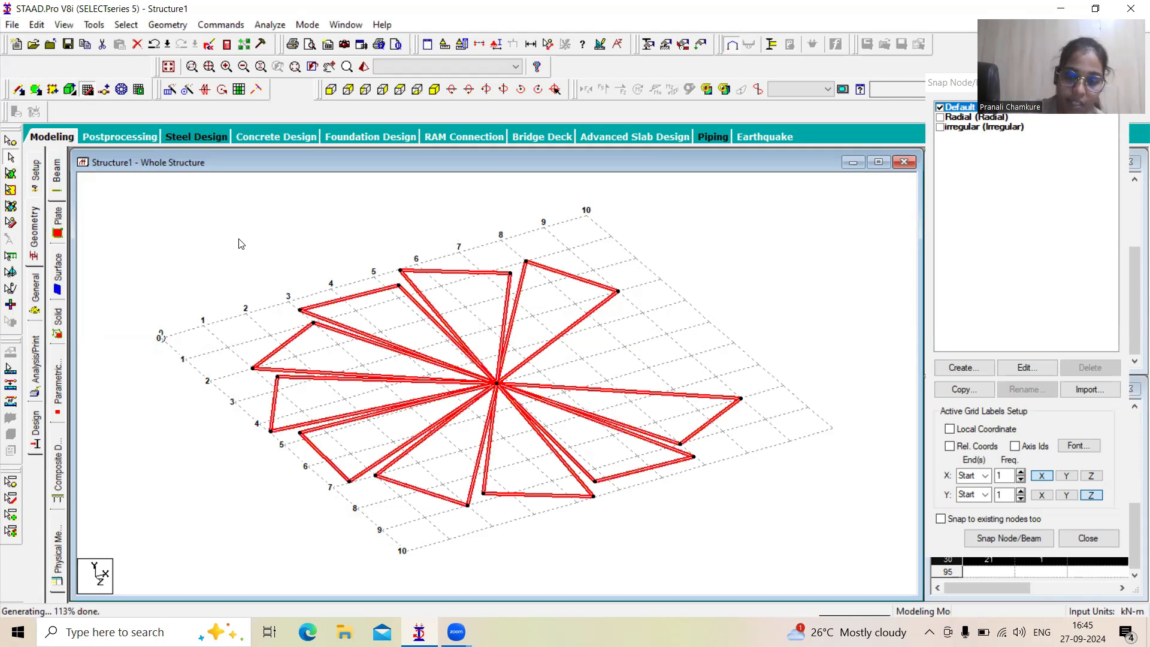
key(Delete)
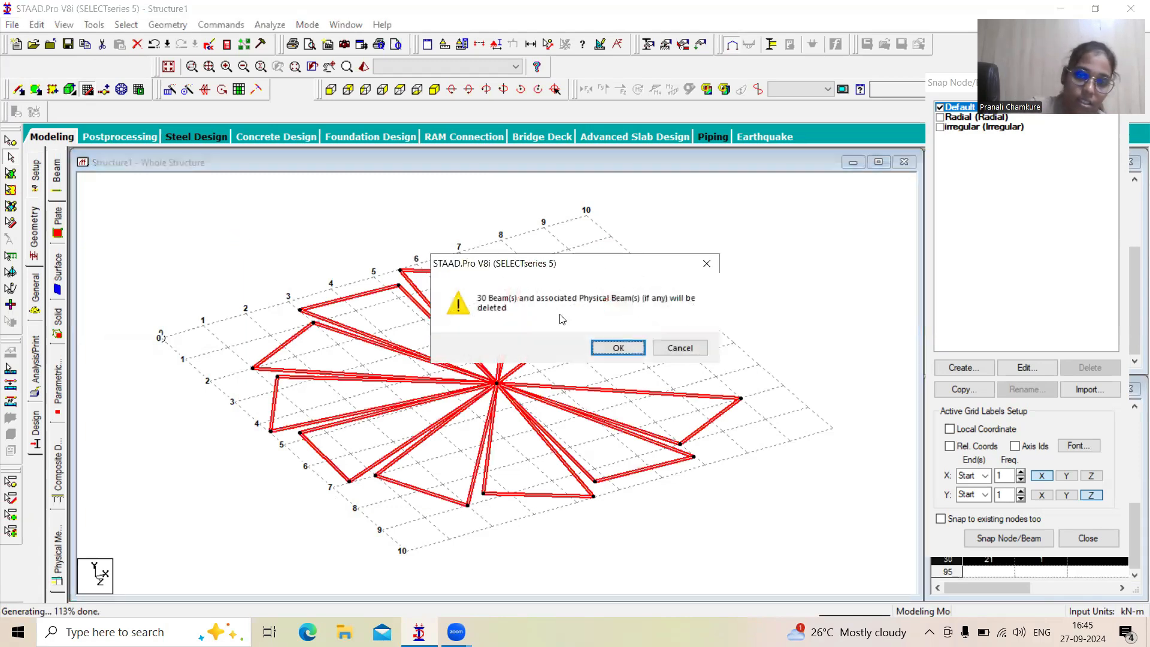
click(619, 348)
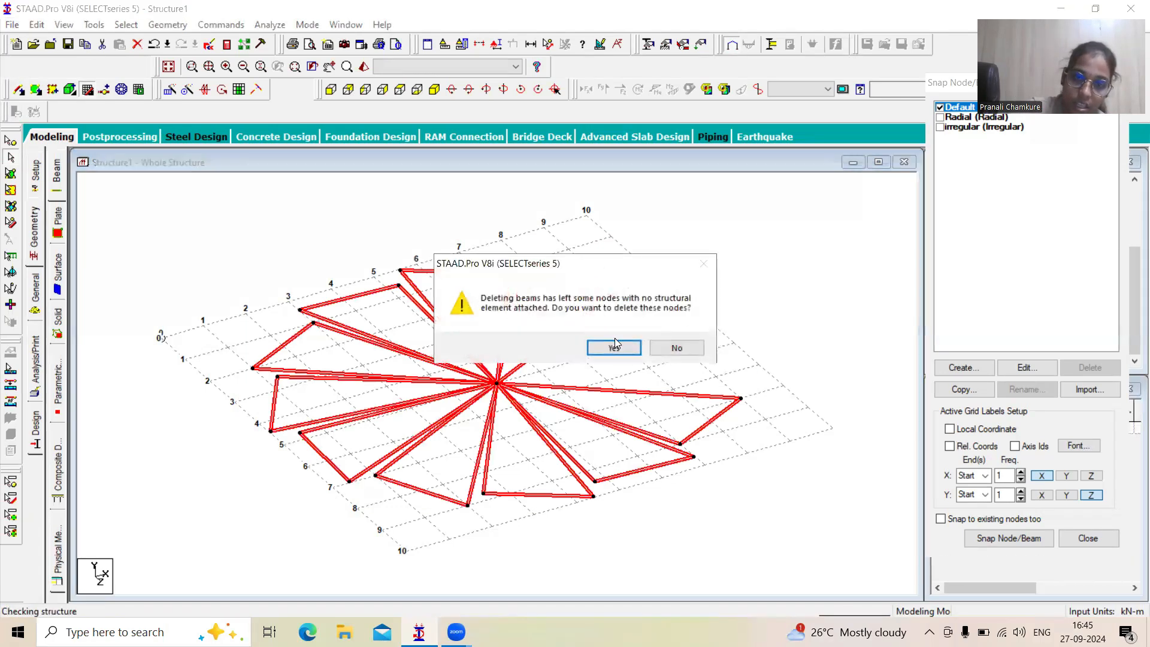
click(614, 348)
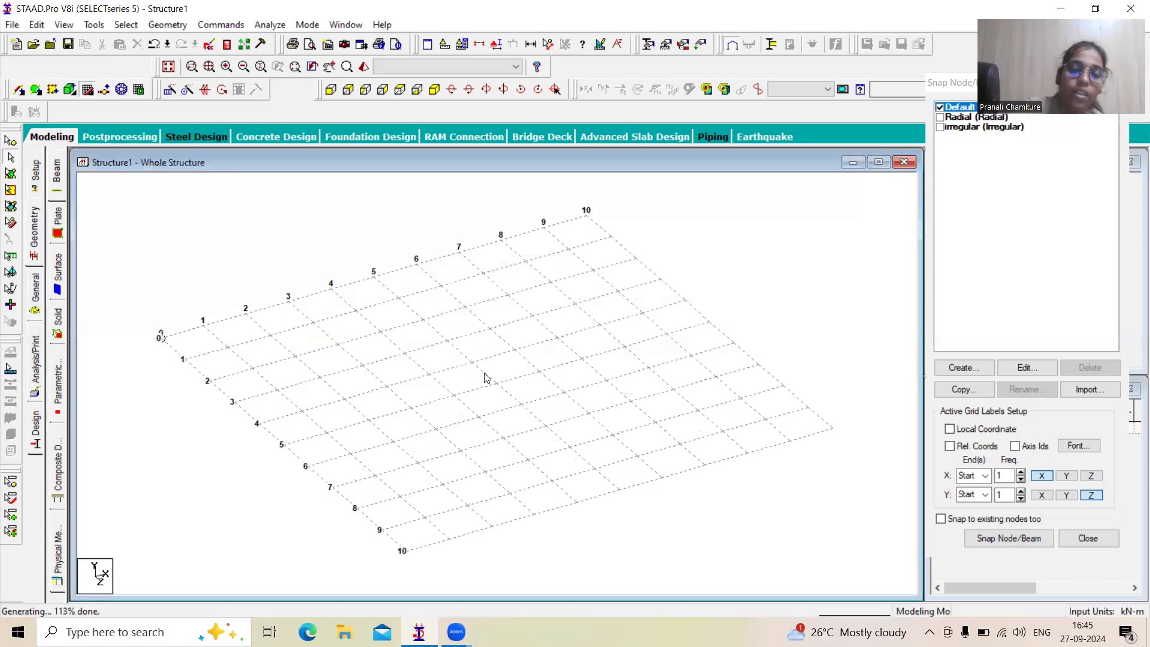